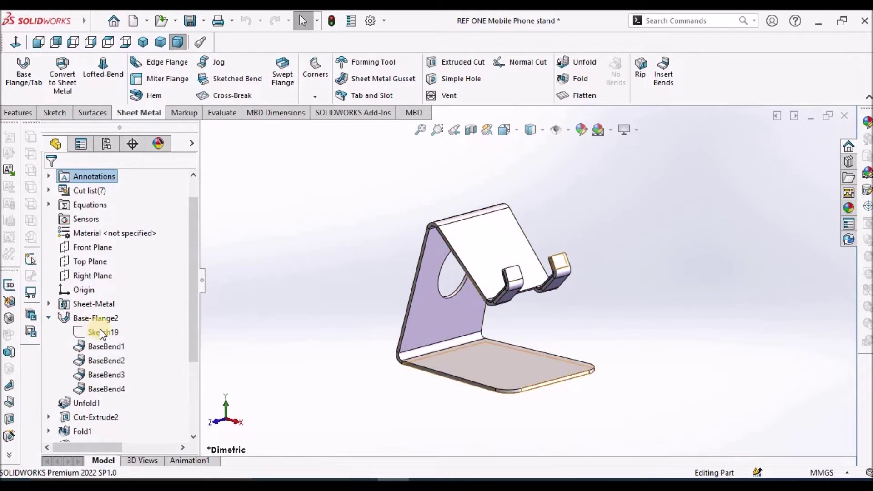
Step: Examine the base flange's Sketch19 profile in the reference phone stand, using the front and dimetric views
{"action": "left_click", "coordinate": [103, 333]}
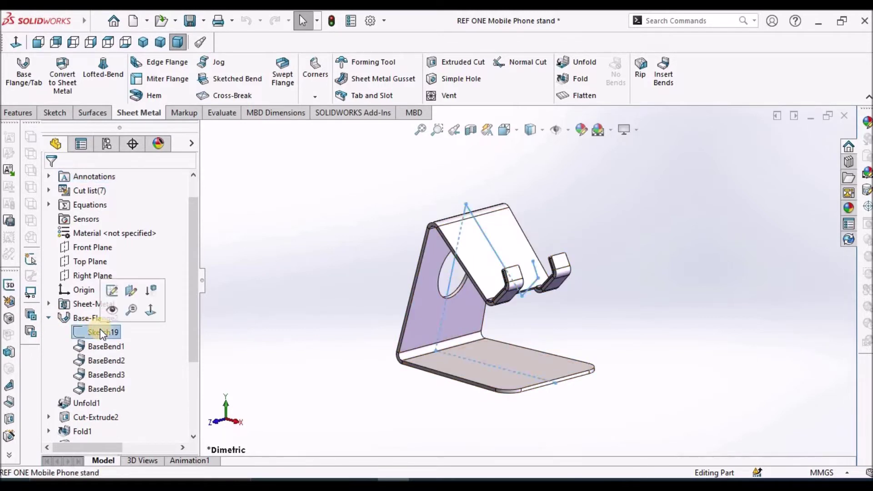
{"action": "left_click", "coordinate": [115, 290]}
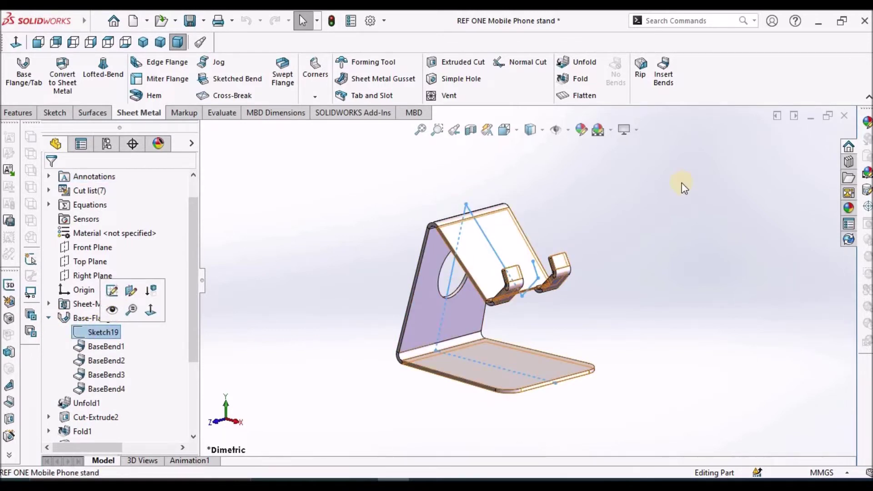
{"action": "left_click", "coordinate": [791, 156]}
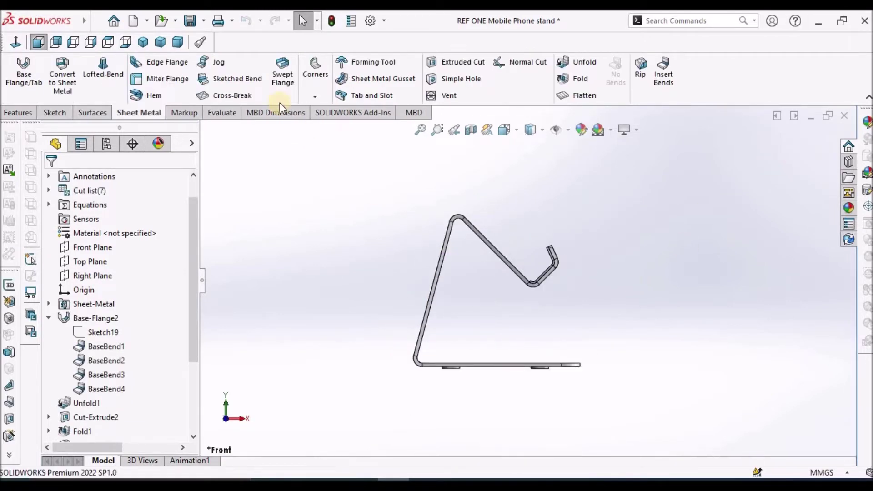
{"action": "left_click", "coordinate": [178, 41]}
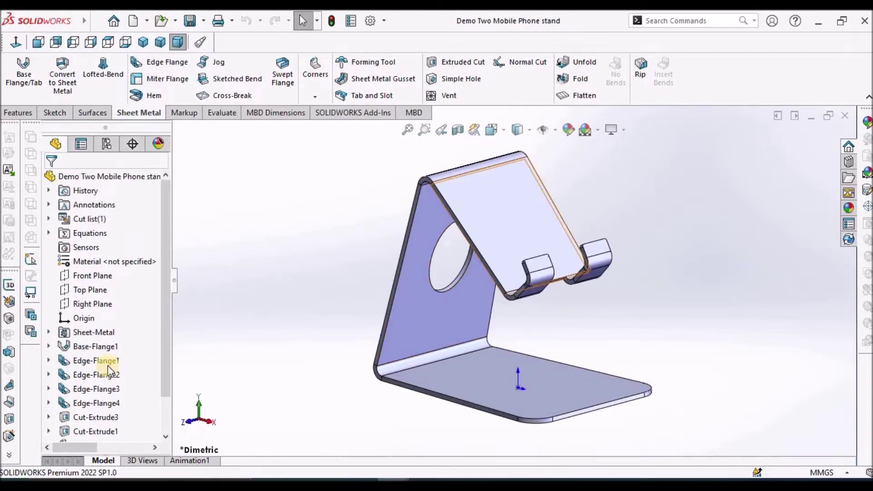
Step: Inspect the geometry of Edge-Flange1 through Edge-Flange4 one by one in the Demo Two phone stand
{"action": "left_click", "coordinate": [99, 363]}
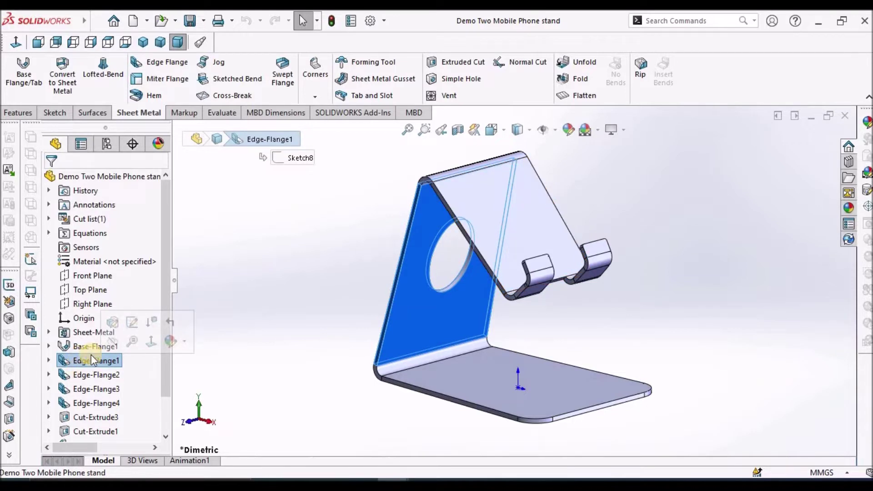
{"action": "left_click", "coordinate": [99, 376]}
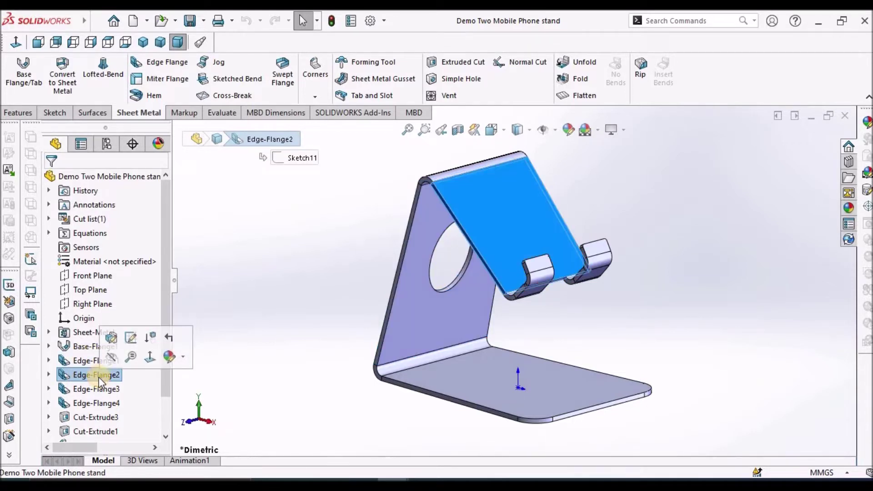
{"action": "left_click", "coordinate": [94, 389]}
{"action": "left_click", "coordinate": [95, 404]}
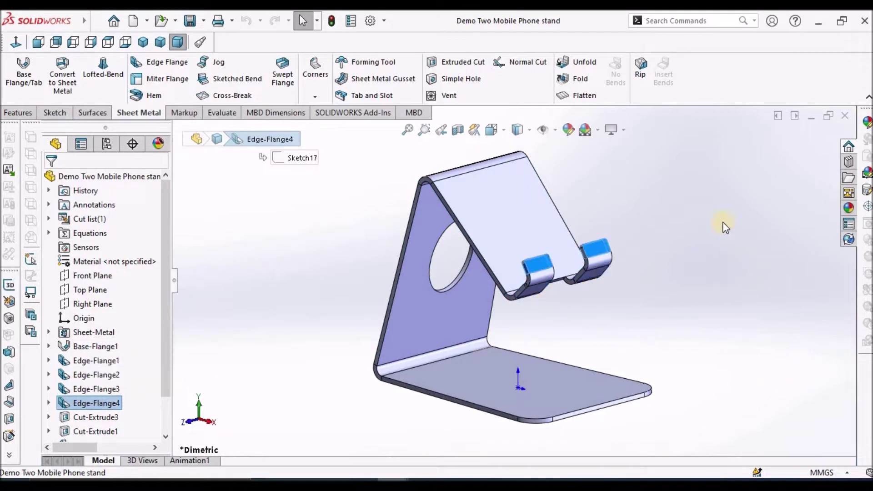
{"action": "left_click", "coordinate": [725, 224]}
{"action": "left_click", "coordinate": [843, 117]}
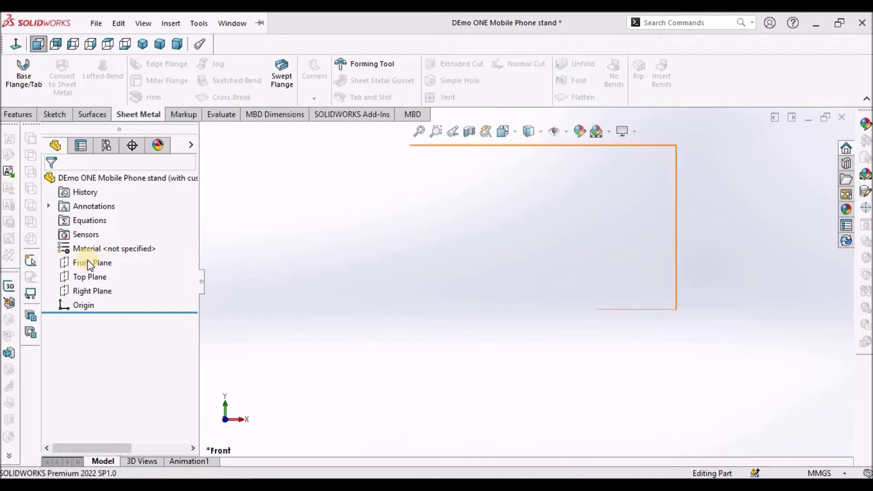
Step: Start a new sketch on the Front Plane of the DEmo ONE phone stand part
{"action": "left_click", "coordinate": [84, 263]}
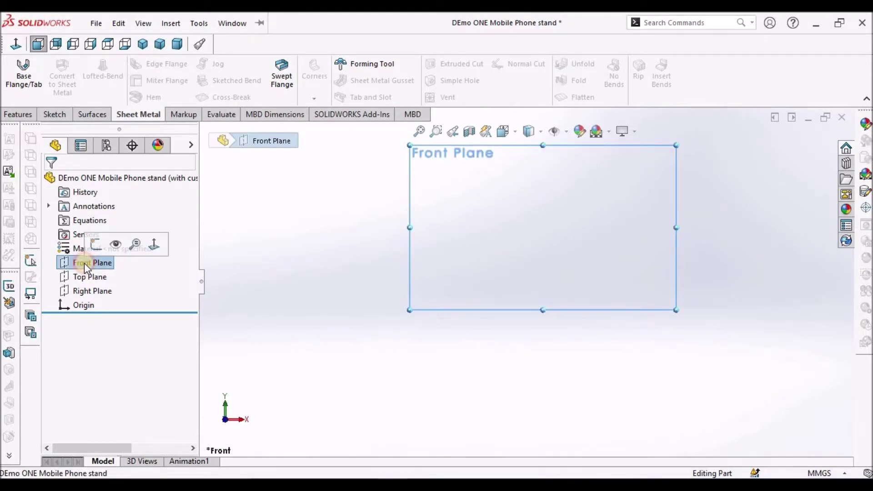
{"action": "left_click", "coordinate": [37, 116]}
{"action": "left_click", "coordinate": [14, 64]}
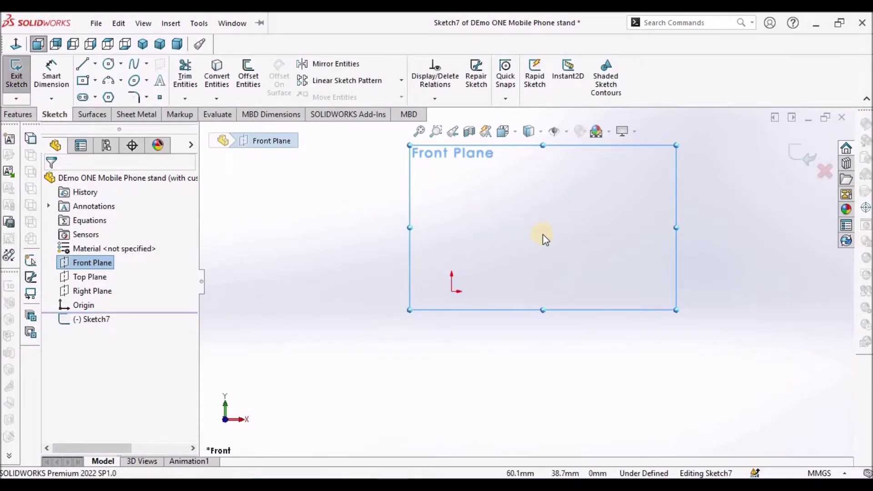
{"action": "left_click", "coordinate": [635, 215]}
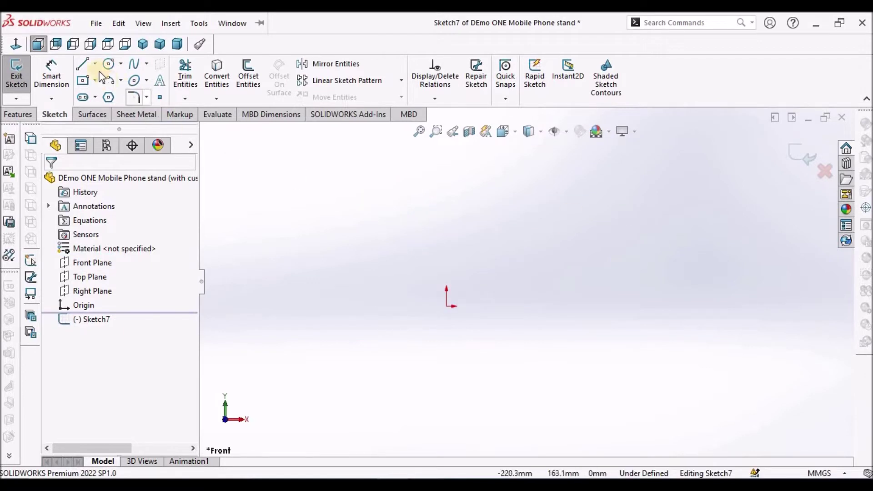
Step: Sketch a horizontal base line about 141 mm long, starting at the origin
{"action": "left_click", "coordinate": [85, 64]}
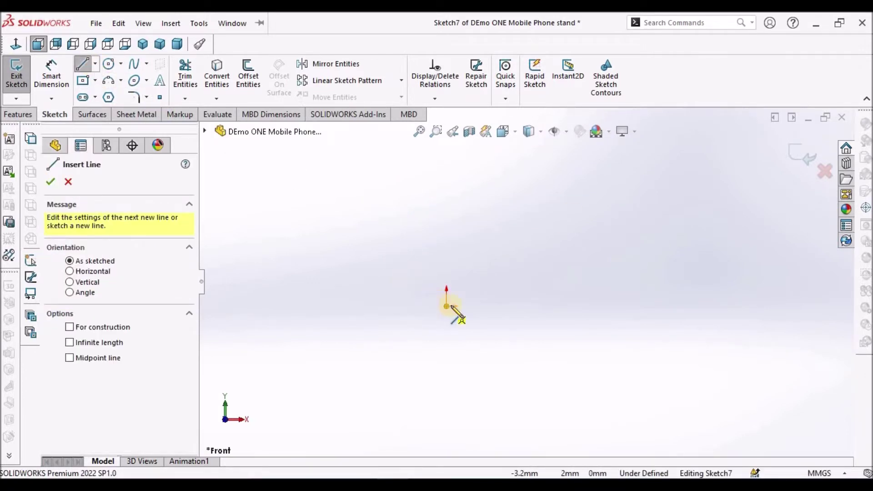
{"action": "left_click", "coordinate": [447, 306]}
{"action": "left_click", "coordinate": [594, 306]}
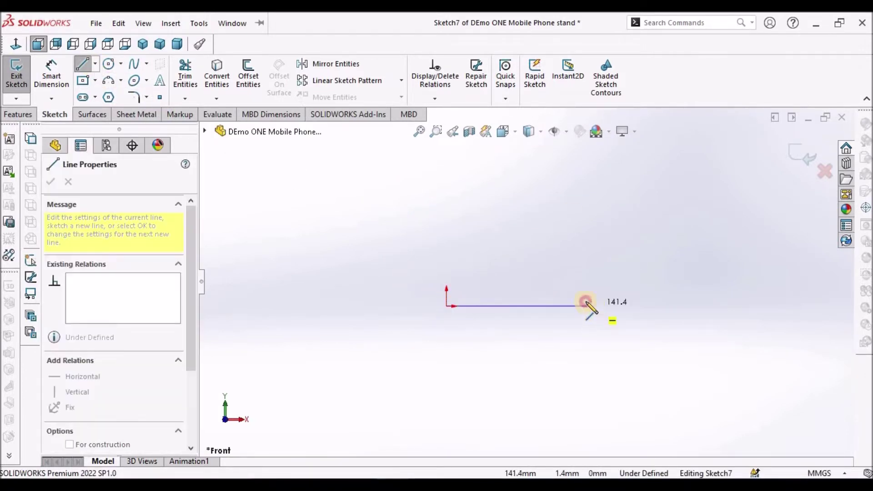
{"action": "right_click", "coordinate": [415, 205]}
{"action": "left_click", "coordinate": [431, 210]}
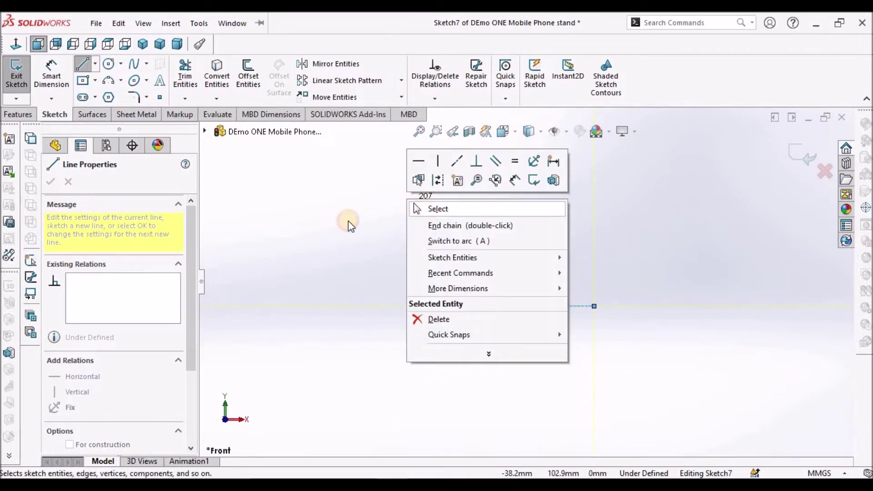
Step: Dimension the horizontal base line's length as 95 mm
{"action": "left_click", "coordinate": [73, 84]}
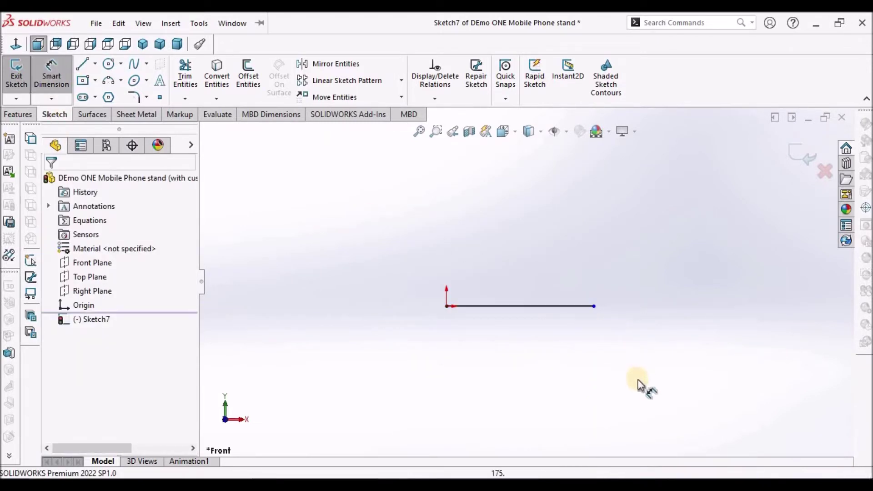
{"action": "left_click", "coordinate": [547, 308]}
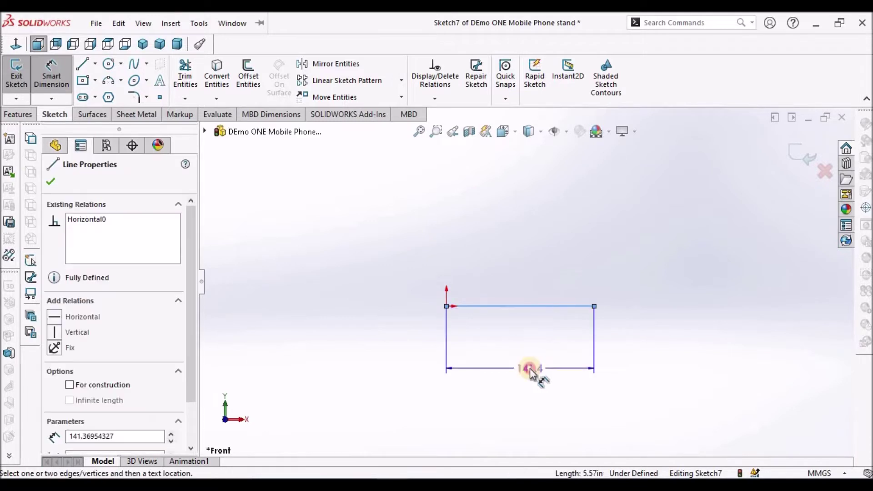
{"action": "left_click", "coordinate": [530, 368]}
{"action": "type", "text": "95"}
{"action": "key", "text": "Return"}
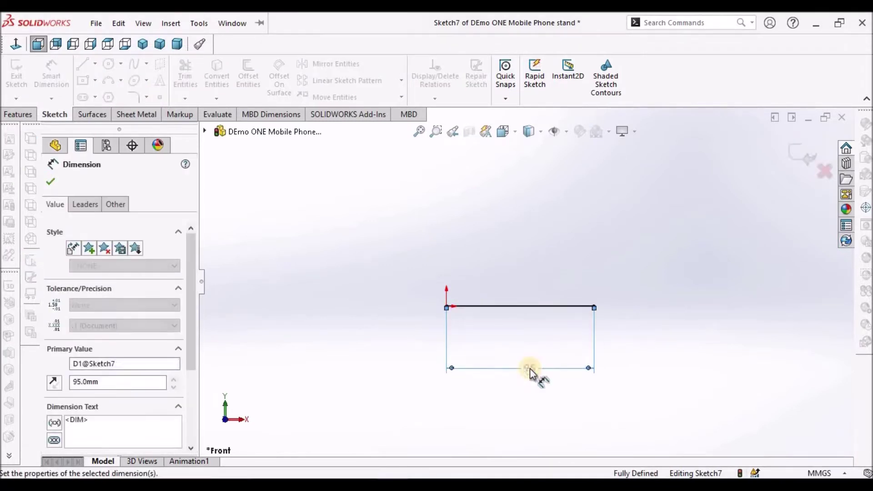
{"action": "left_click", "coordinate": [312, 277]}
{"action": "right_click", "coordinate": [322, 216]}
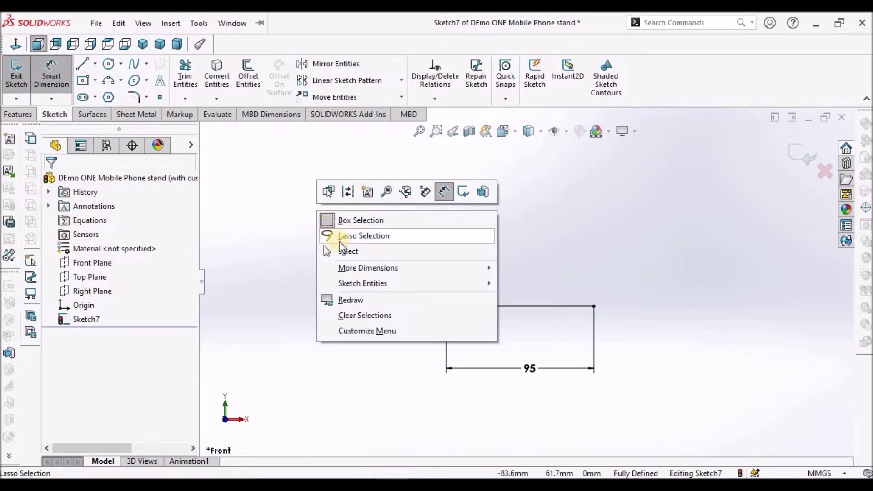
{"action": "left_click", "coordinate": [342, 250]}
Step: Sketch a line from the origin sloping upward over the base line, at about 69° to it
{"action": "left_click", "coordinate": [81, 67]}
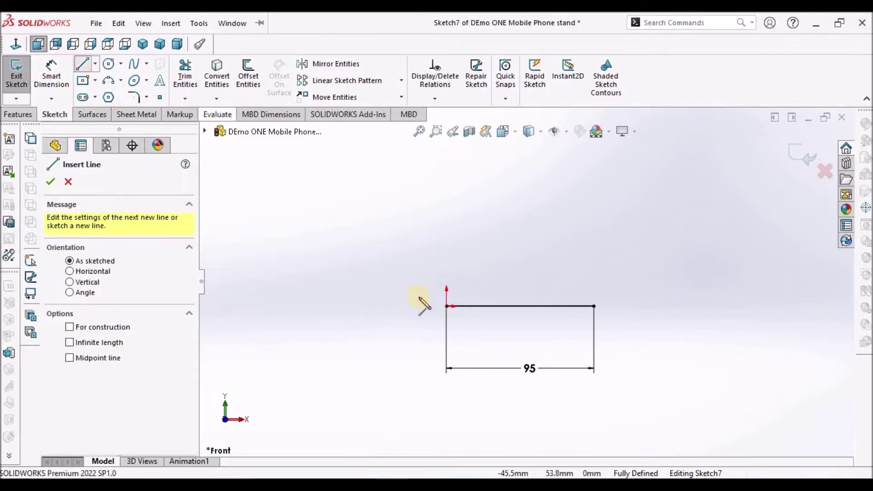
{"action": "left_click", "coordinate": [447, 307]}
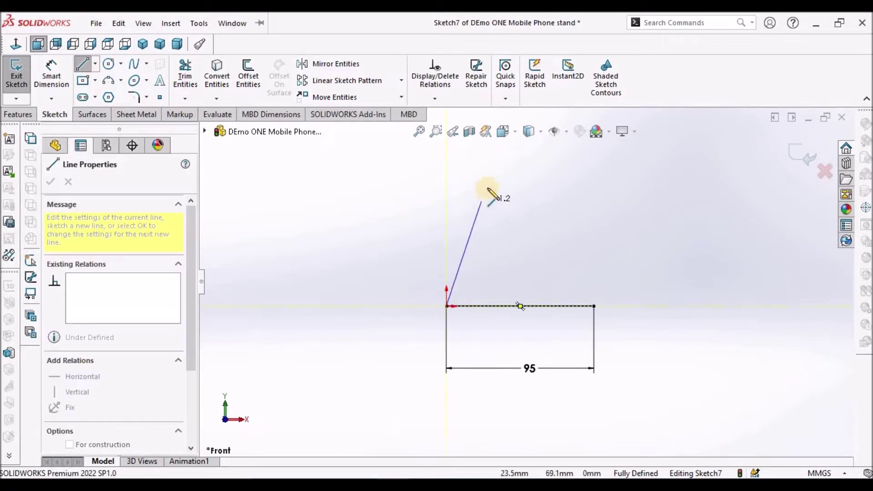
{"action": "right_click", "coordinate": [390, 194]}
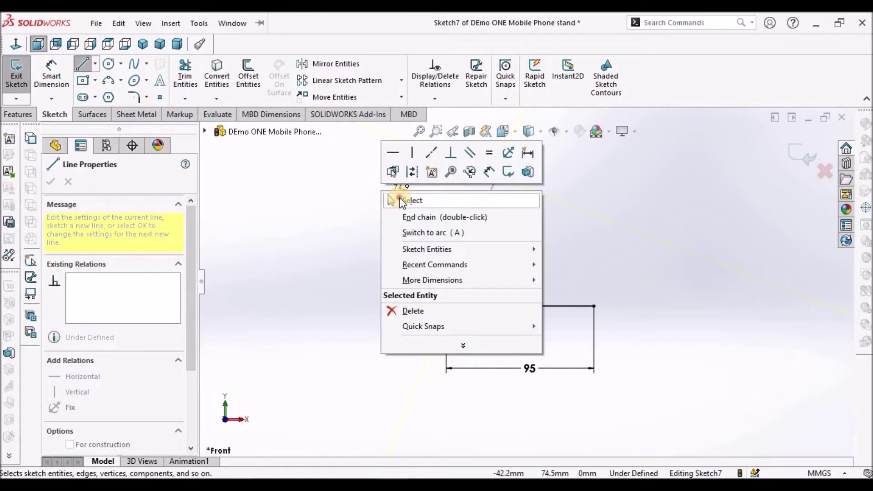
{"action": "left_click", "coordinate": [402, 200]}
Step: Dimension the angle between the base line and the sloping line as 75°
{"action": "left_click", "coordinate": [68, 83]}
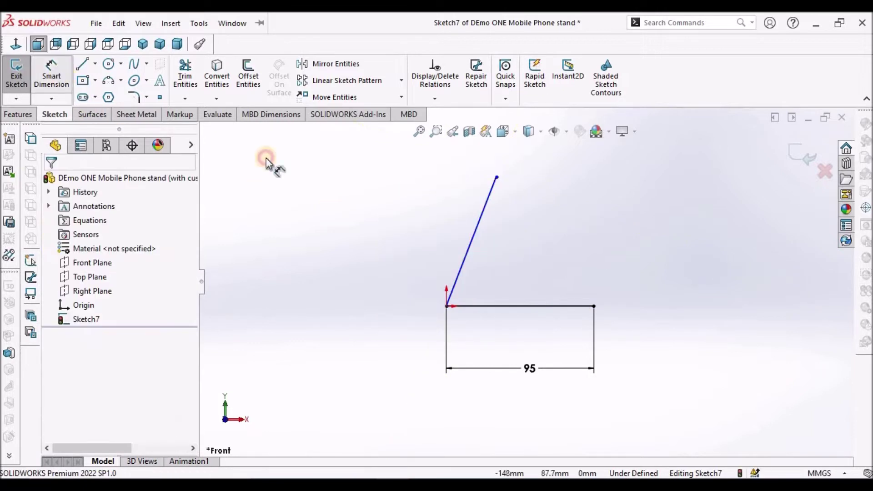
{"action": "left_click", "coordinate": [527, 305]}
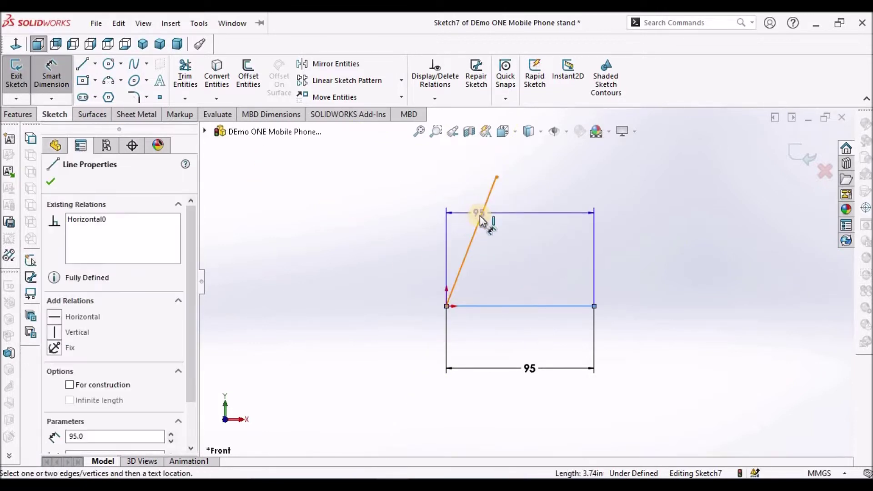
{"action": "left_click", "coordinate": [479, 216]}
{"action": "left_click", "coordinate": [522, 246]}
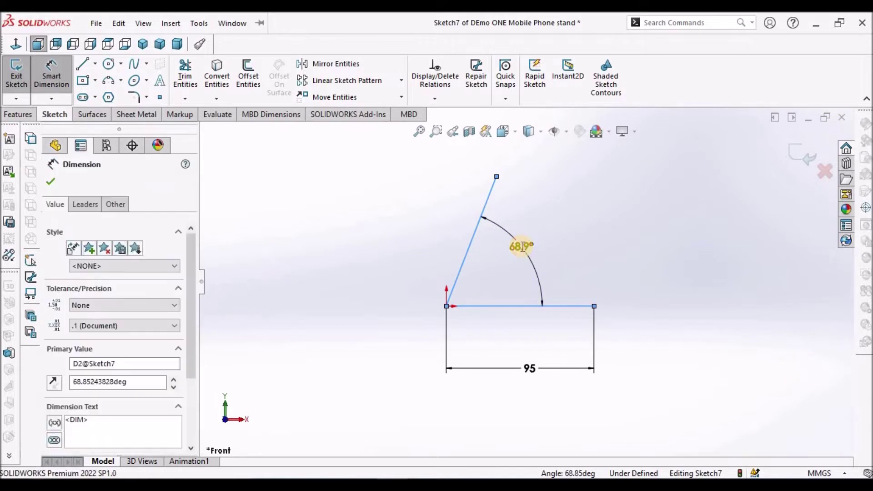
{"action": "type", "text": "75"}
{"action": "key", "text": "Return"}
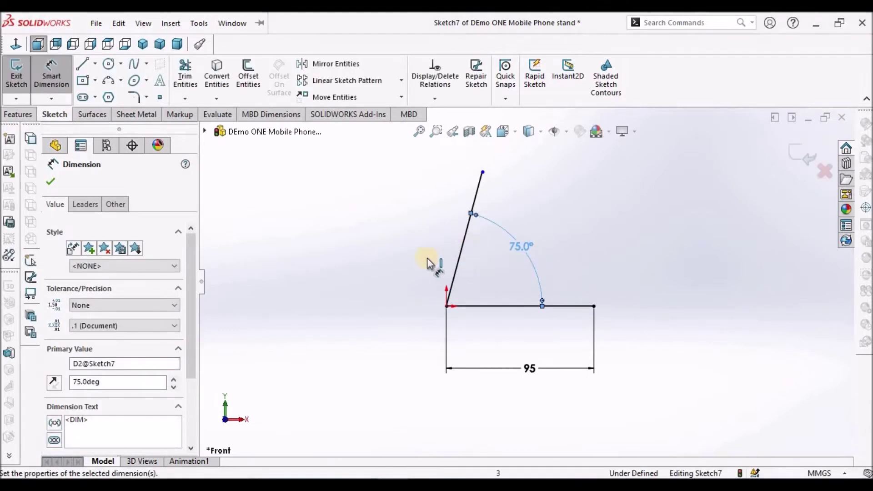
{"action": "right_click", "coordinate": [399, 273]}
{"action": "left_click", "coordinate": [348, 259]}
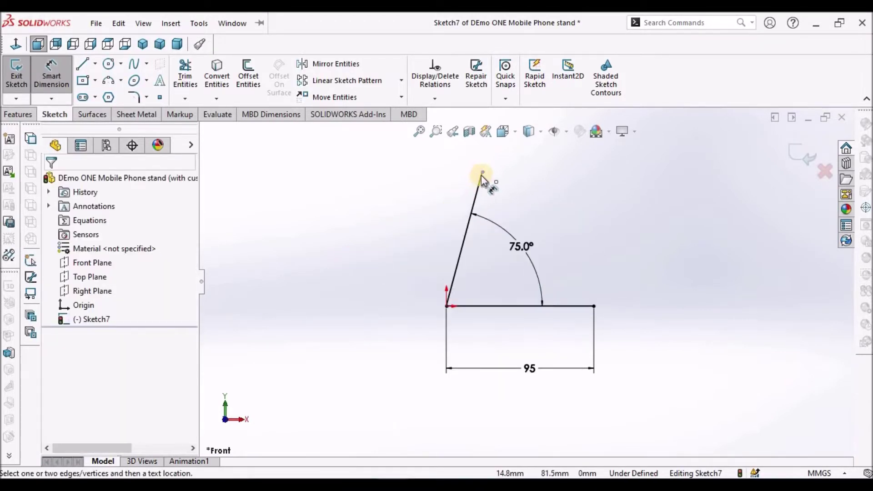
Step: Dimension the vertical height from the base line to the sloping line's upper endpoint as 90 mm
{"action": "left_click", "coordinate": [482, 174]}
{"action": "left_click", "coordinate": [490, 306]}
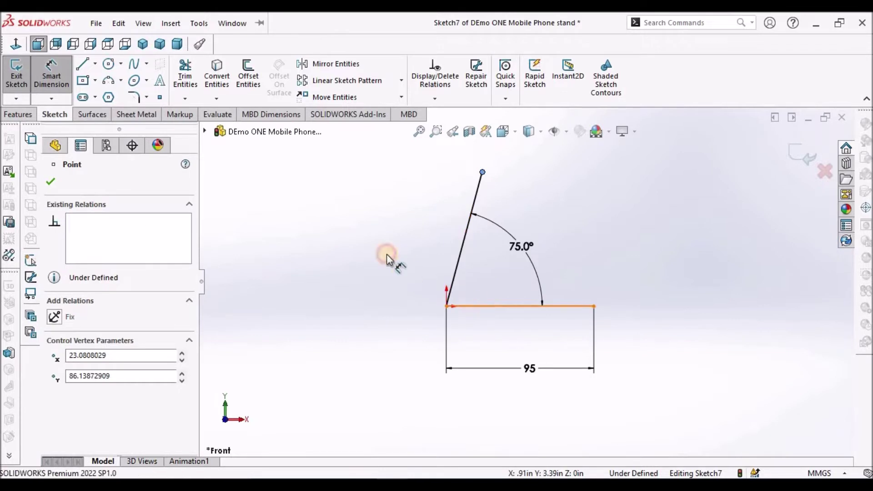
{"action": "left_click", "coordinate": [380, 252]}
{"action": "type", "text": "90"}
{"action": "key", "text": "Return"}
{"action": "left_click", "coordinate": [383, 329]}
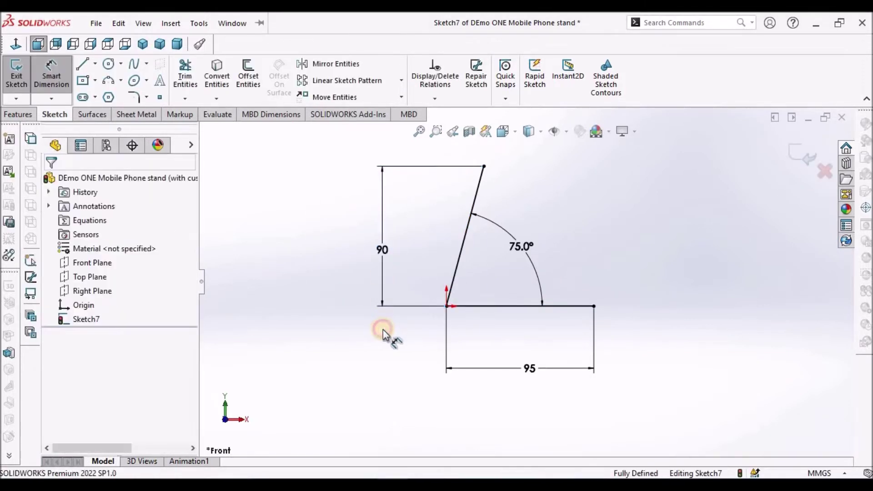
{"action": "right_click", "coordinate": [345, 271]}
{"action": "left_click", "coordinate": [334, 269]}
Step: Sketch a line about 55 mm long from the sloping line's upper endpoint, descending over the base line
{"action": "left_click", "coordinate": [84, 66]}
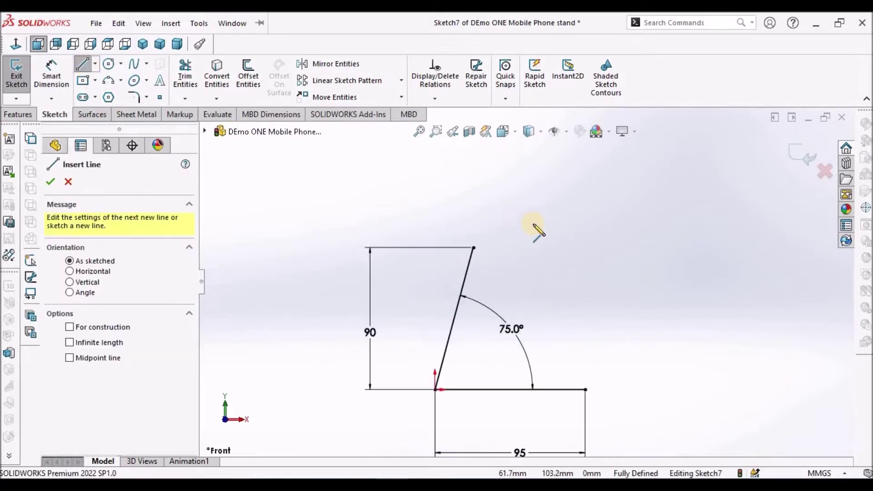
{"action": "left_click", "coordinate": [473, 248]}
{"action": "right_click", "coordinate": [502, 188]}
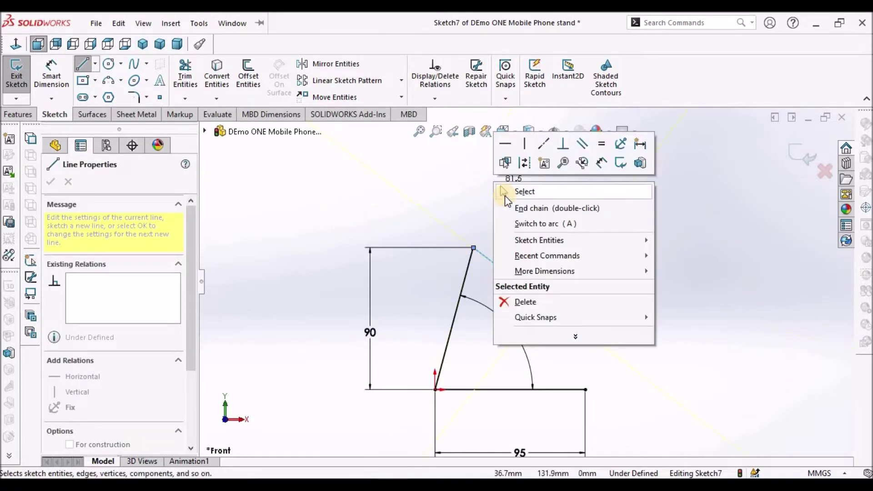
{"action": "left_click", "coordinate": [504, 196]}
Step: Dimension the angle between the 75° sloping line and the descending line as 60°
{"action": "left_click", "coordinate": [56, 78]}
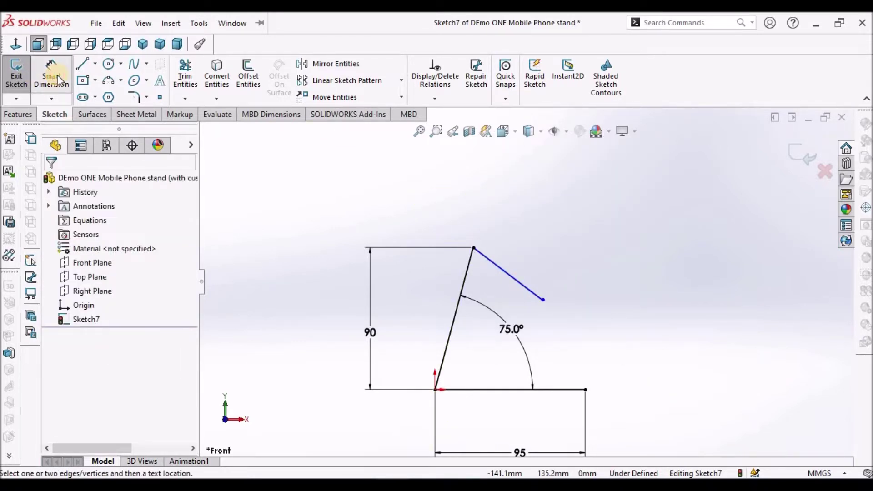
{"action": "left_click", "coordinate": [517, 278]}
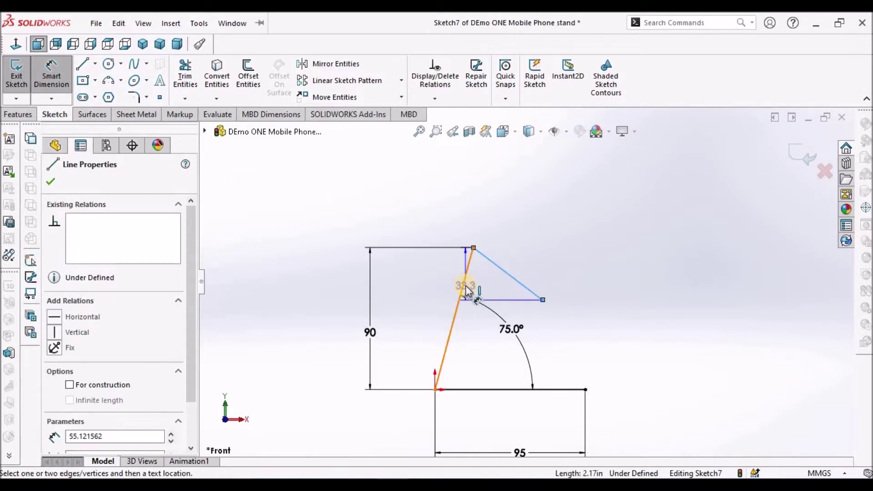
{"action": "left_click", "coordinate": [464, 287]}
{"action": "left_click", "coordinate": [497, 311]}
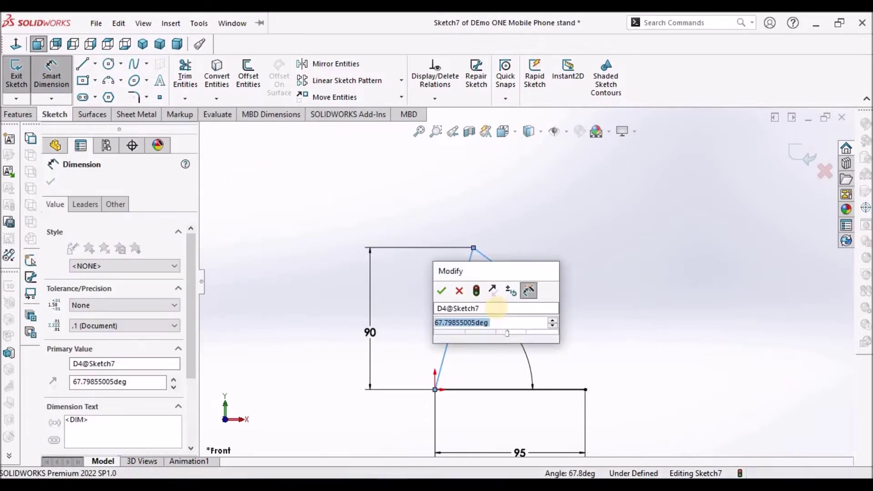
{"action": "type", "text": "60"}
{"action": "key", "text": "Return"}
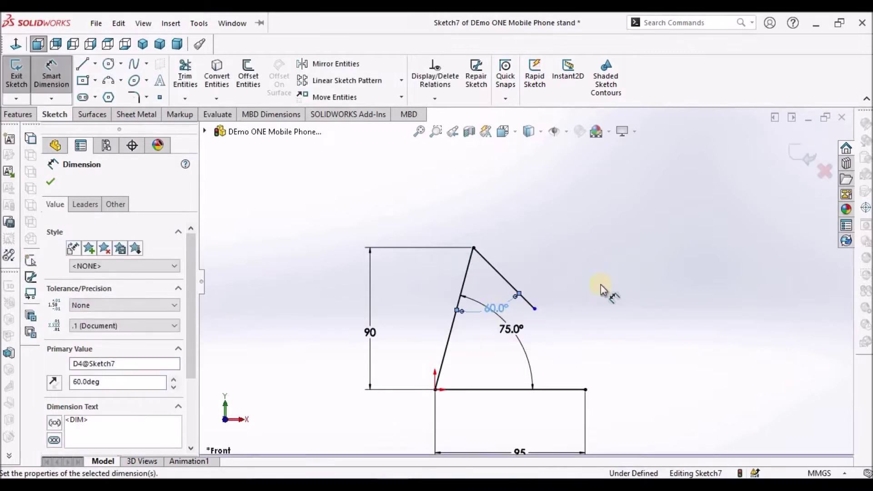
{"action": "right_click", "coordinate": [604, 259]}
{"action": "left_click", "coordinate": [633, 300]}
{"action": "left_click", "coordinate": [610, 303]}
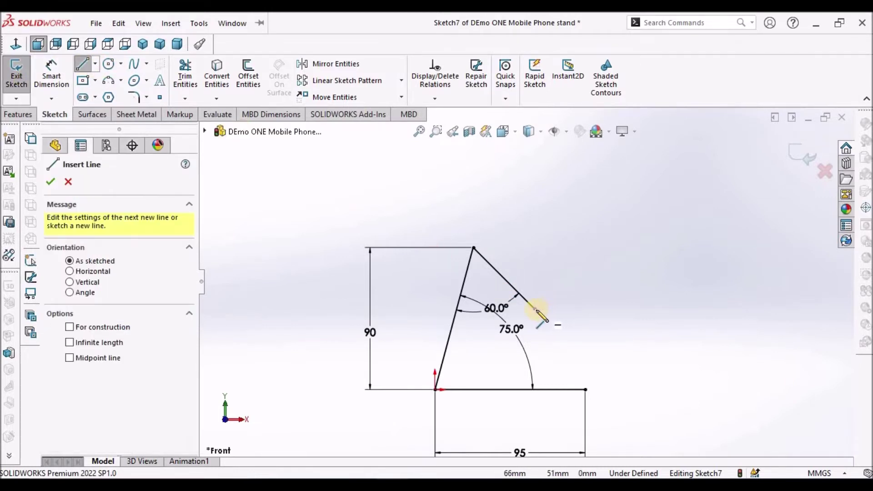
Step: Dimension the descending line's length as 63 mm between its two endpoints
{"action": "right_click", "coordinate": [513, 200]}
{"action": "left_click", "coordinate": [532, 208]}
{"action": "left_click", "coordinate": [60, 77]}
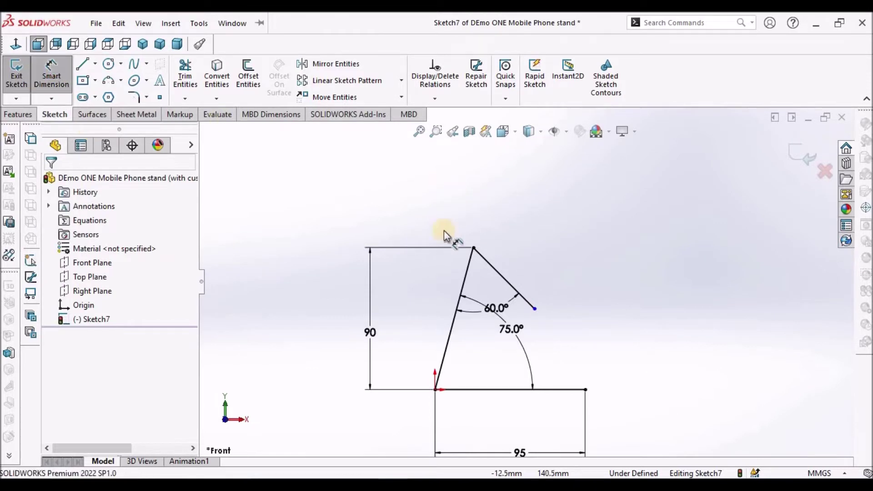
{"action": "left_click", "coordinate": [473, 249]}
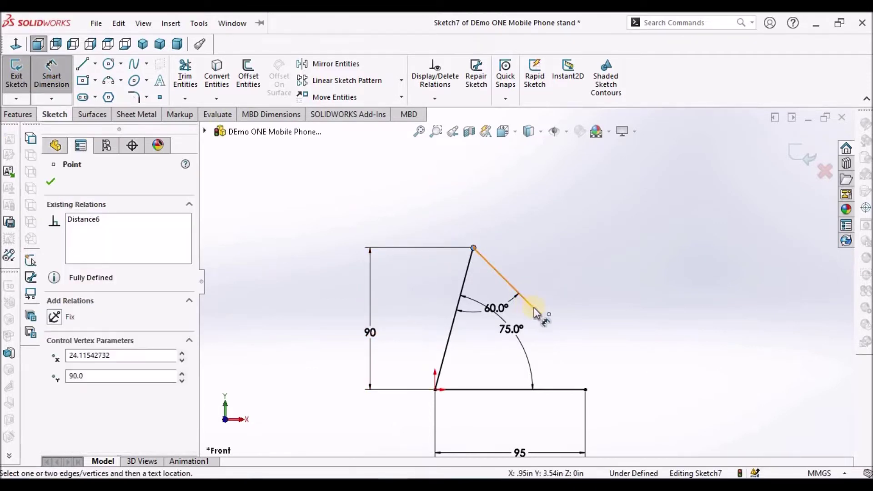
{"action": "left_click", "coordinate": [535, 309]}
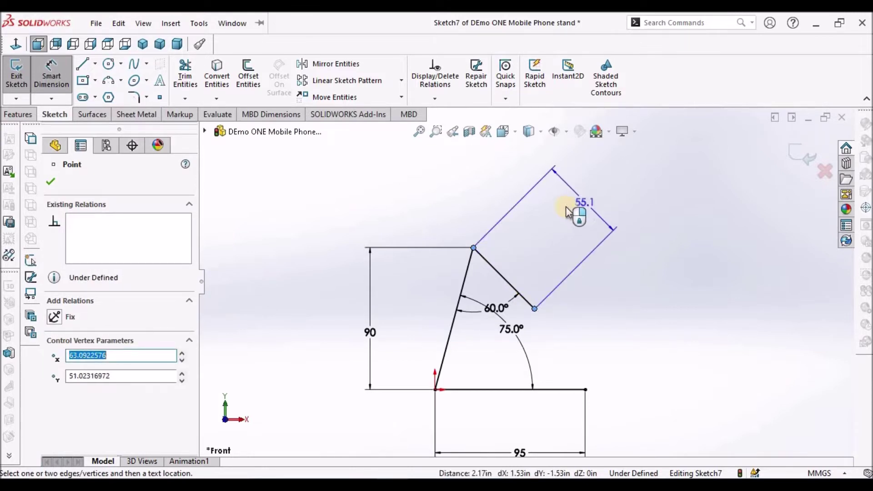
{"action": "left_click", "coordinate": [566, 209]}
{"action": "type", "text": "63"}
{"action": "key", "text": "Return"}
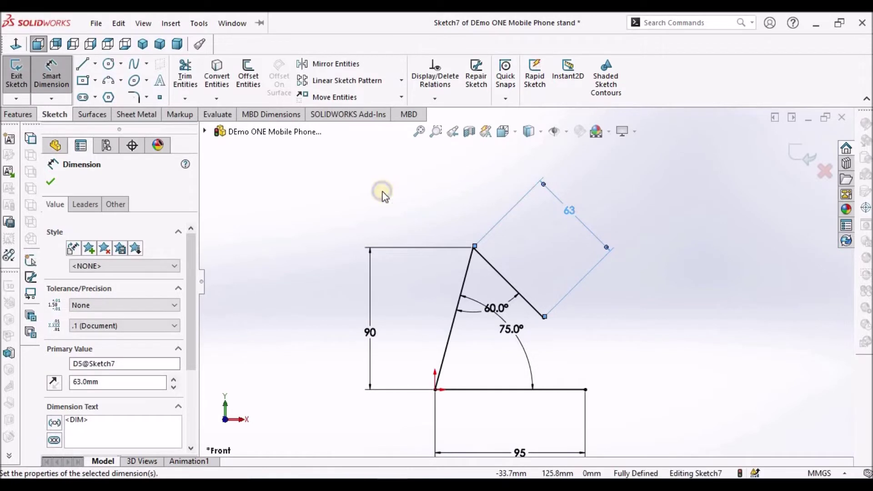
{"action": "right_click", "coordinate": [383, 191]}
{"action": "left_click", "coordinate": [407, 231]}
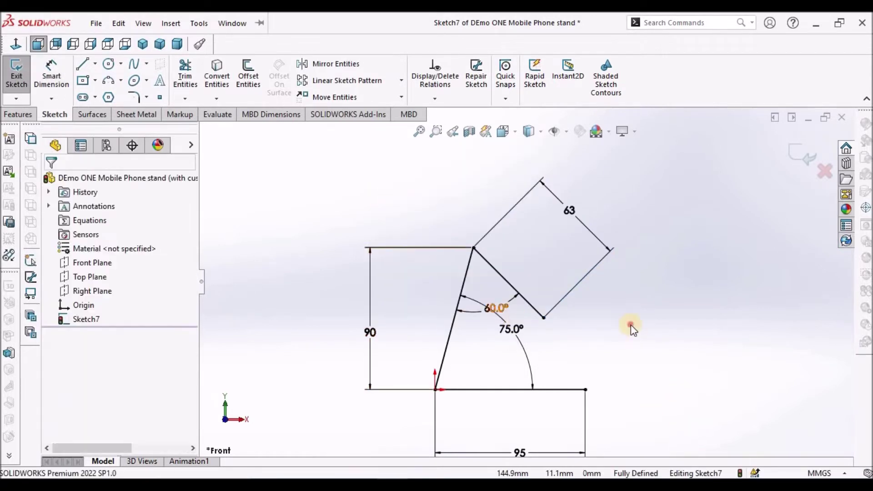
Step: Sketch a line about 21 mm long from the descending line's lower endpoint, rising outward away from the stand
{"action": "left_click", "coordinate": [86, 63]}
{"action": "scroll", "coordinate": [524, 295], "scroll_direction": "down", "scroll_amount": 3}
{"action": "left_click", "coordinate": [576, 354]}
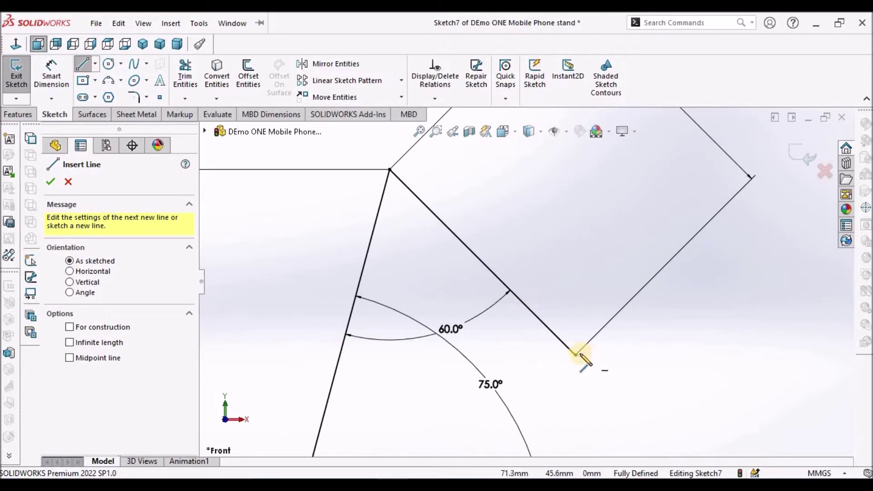
{"action": "right_click", "coordinate": [565, 245]}
{"action": "left_click", "coordinate": [592, 251]}
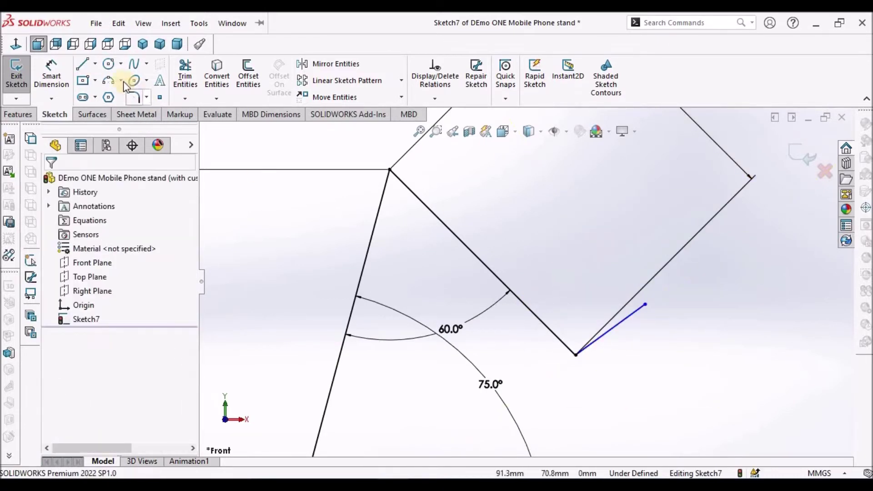
Step: Dimension the short outward line at the descending line's lower end as 18 mm
{"action": "left_click", "coordinate": [57, 70]}
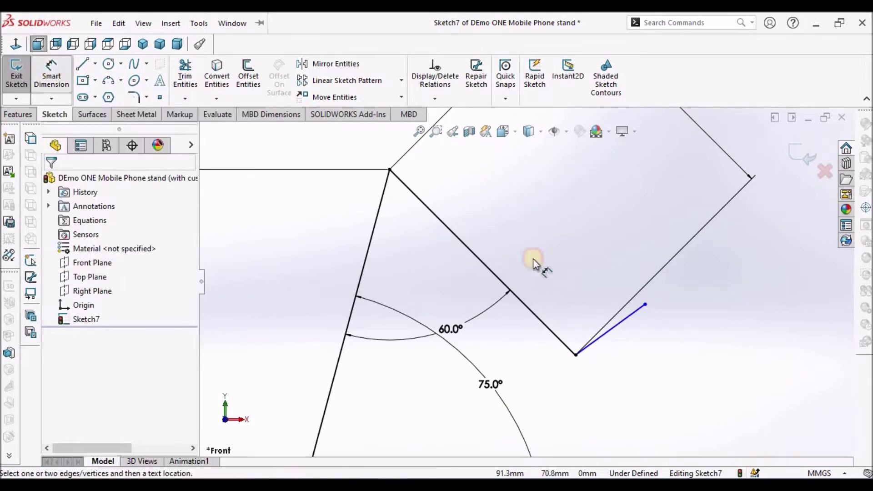
{"action": "left_click", "coordinate": [610, 327]}
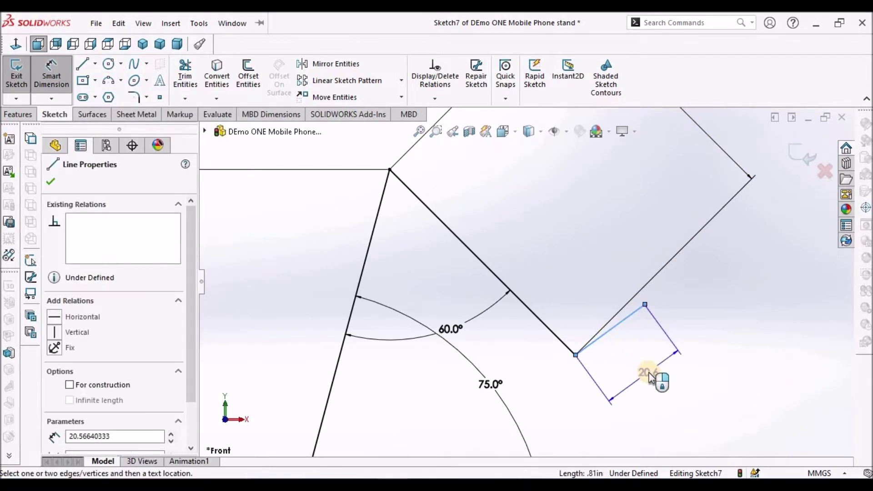
{"action": "left_click", "coordinate": [648, 378]}
{"action": "type", "text": "10"}
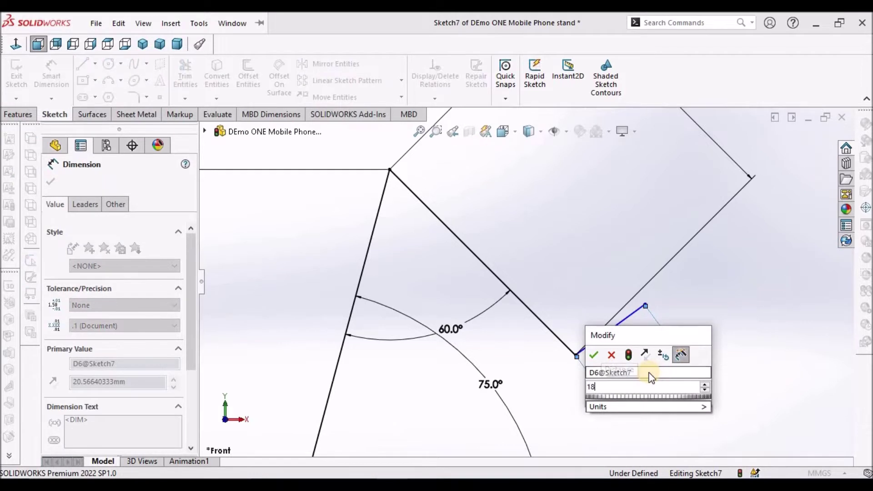
{"action": "key", "text": "Return"}
{"action": "right_click", "coordinate": [574, 219]}
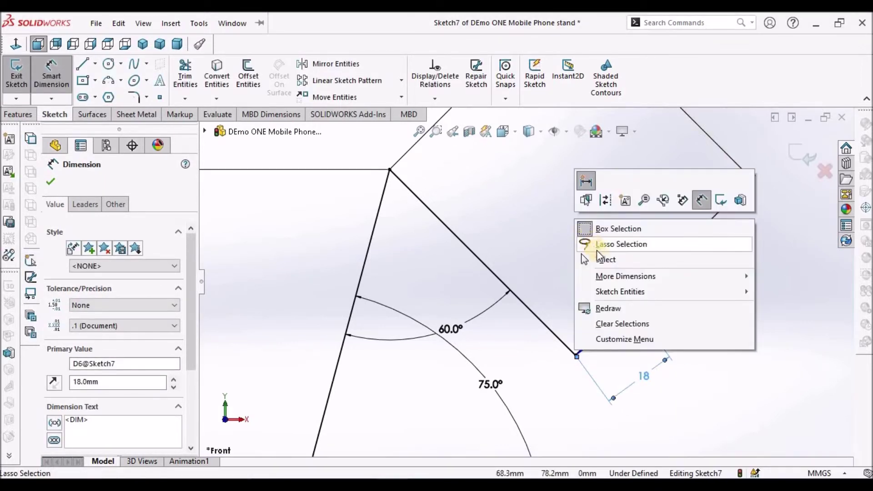
{"action": "left_click", "coordinate": [596, 259]}
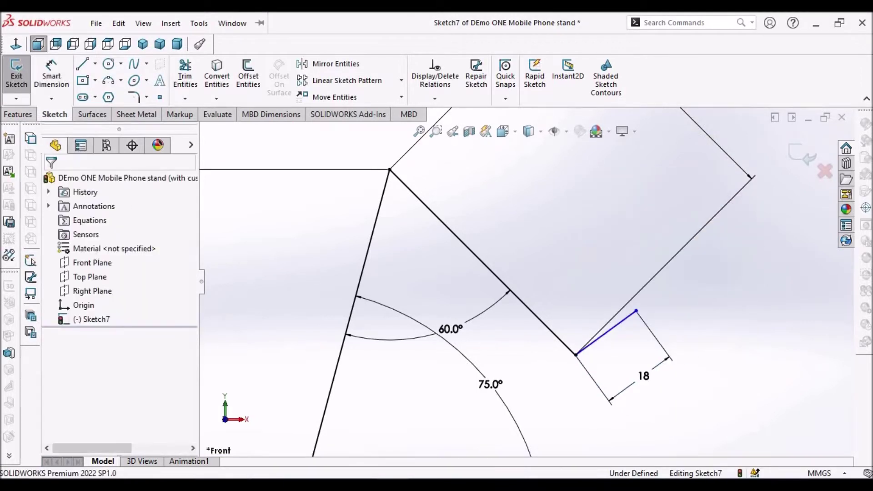
Step: Sketch a line about 26 mm long upward from the free end of the 18 mm line, leaning slightly back toward the stand
{"action": "left_click", "coordinate": [83, 64]}
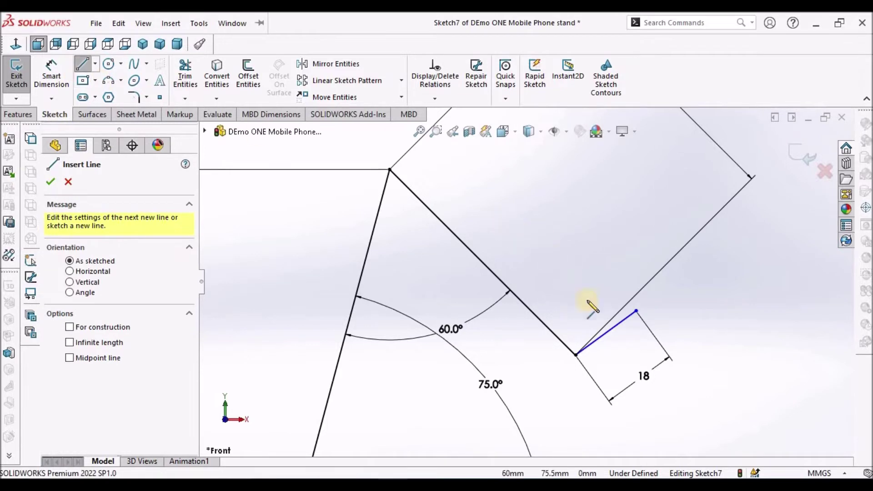
{"action": "left_click", "coordinate": [636, 312]}
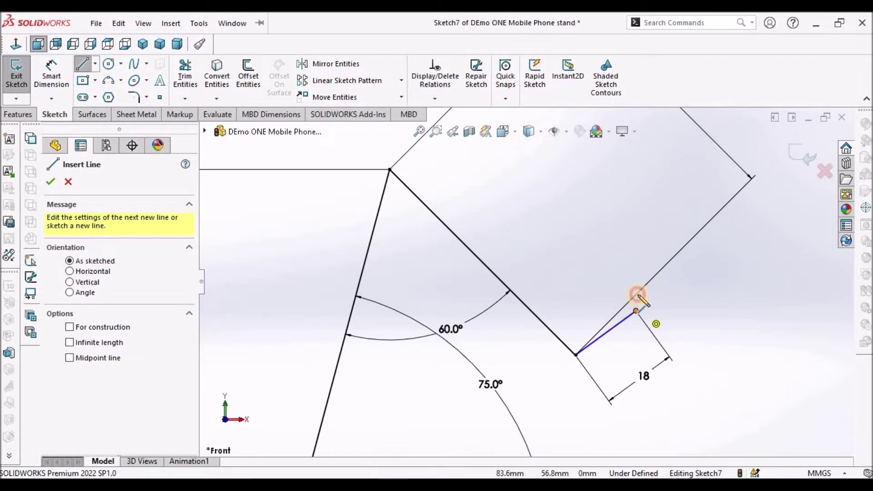
{"action": "left_click", "coordinate": [620, 204]}
{"action": "right_click", "coordinate": [565, 219]}
{"action": "left_click", "coordinate": [577, 226]}
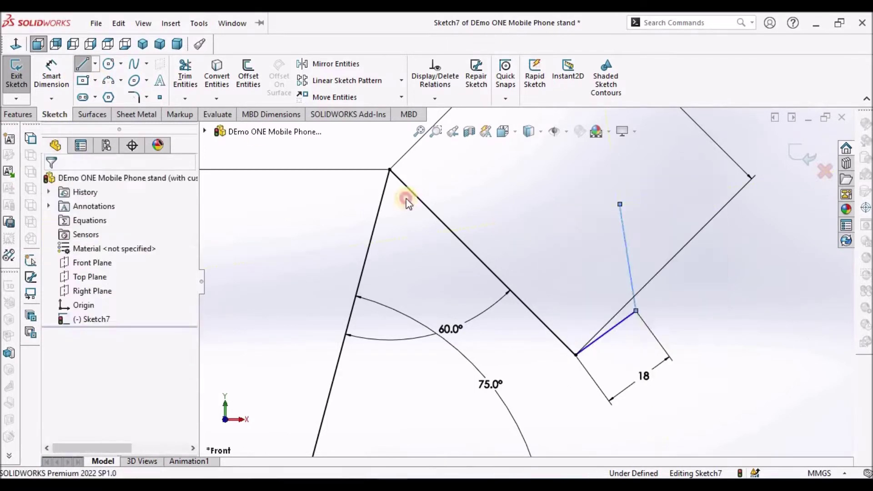
Step: Dimension the angle between the 18 mm line and the upward lip line as 110°
{"action": "left_click", "coordinate": [50, 72]}
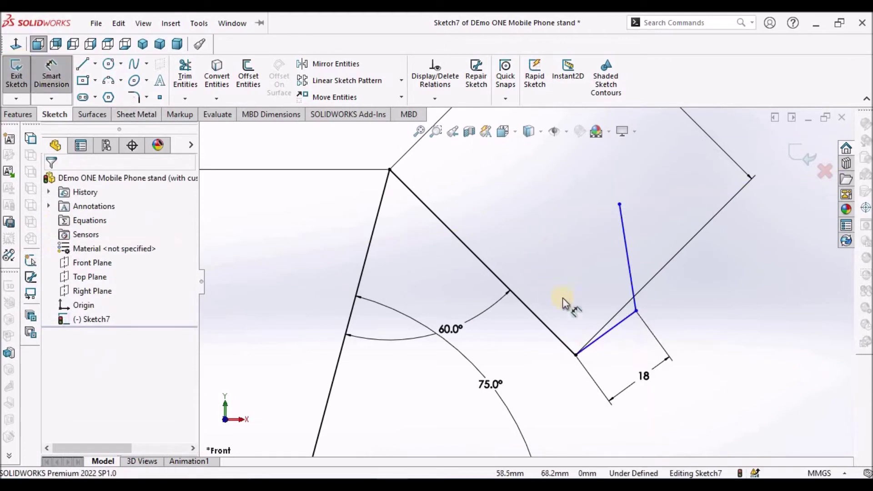
{"action": "left_click", "coordinate": [628, 317]}
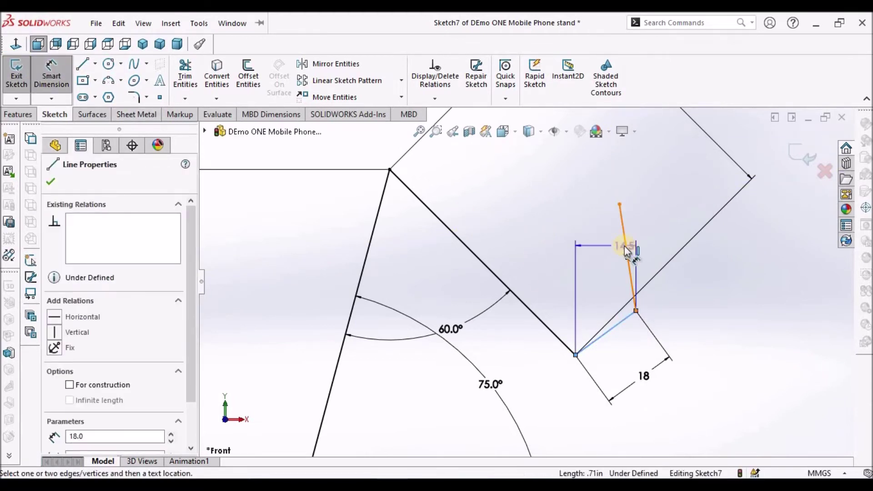
{"action": "left_click", "coordinate": [621, 245]}
{"action": "left_click", "coordinate": [591, 266]}
{"action": "type", "text": "110"}
{"action": "key", "text": "Return"}
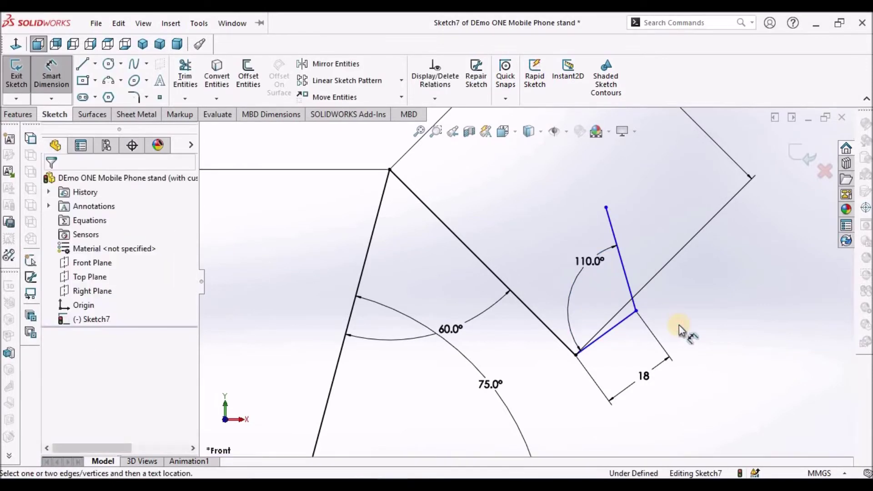
Step: Dimension the upward lip line's length as 10 mm
{"action": "left_click", "coordinate": [626, 274]}
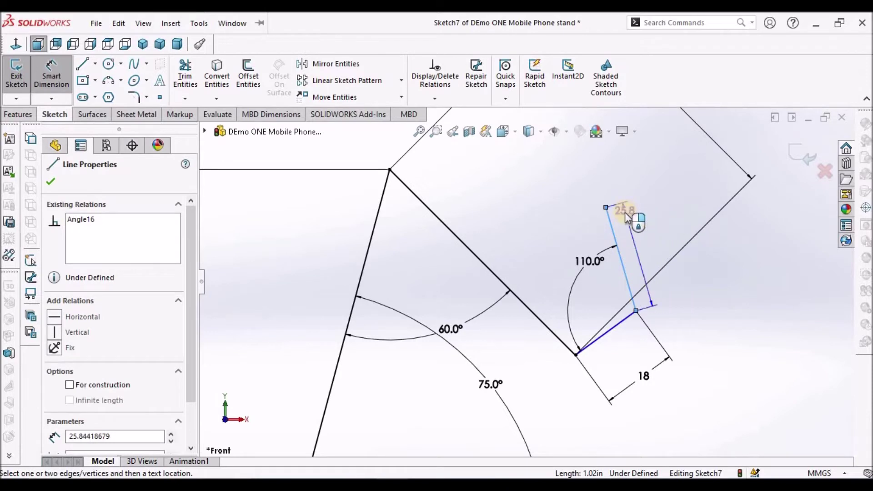
{"action": "left_click", "coordinate": [632, 229]}
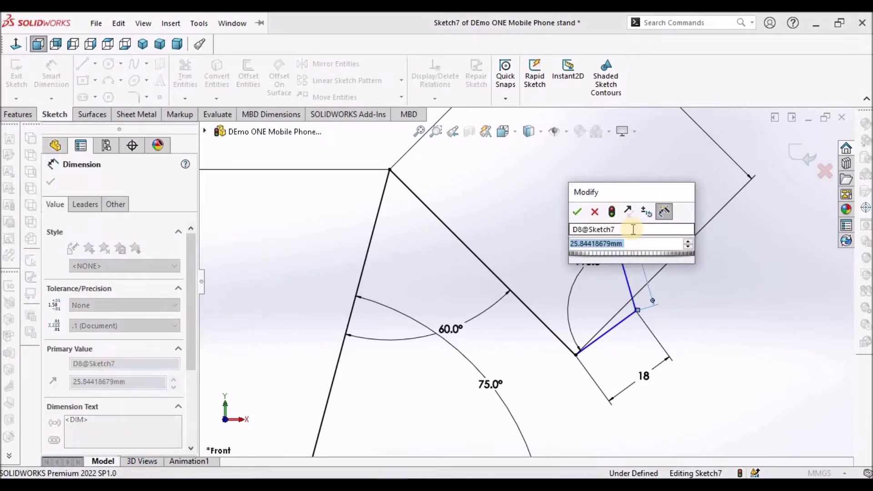
{"action": "type", "text": "10"}
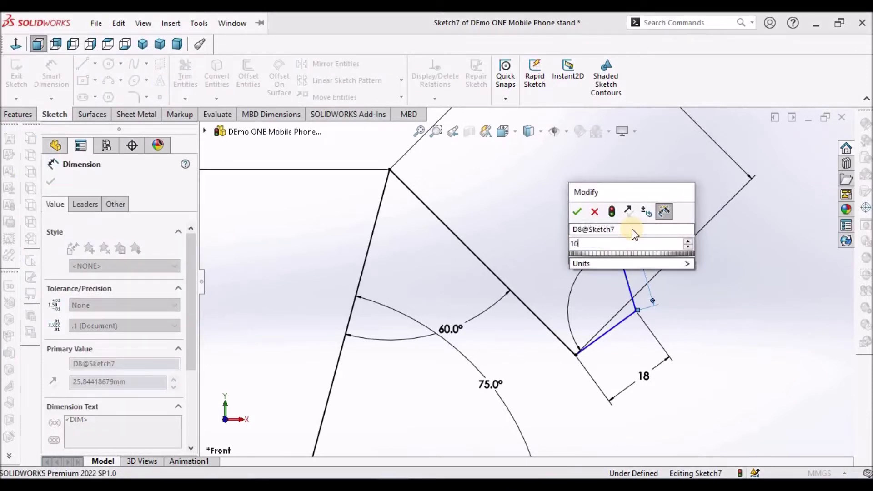
{"action": "key", "text": "Return"}
{"action": "left_click", "coordinate": [694, 315]}
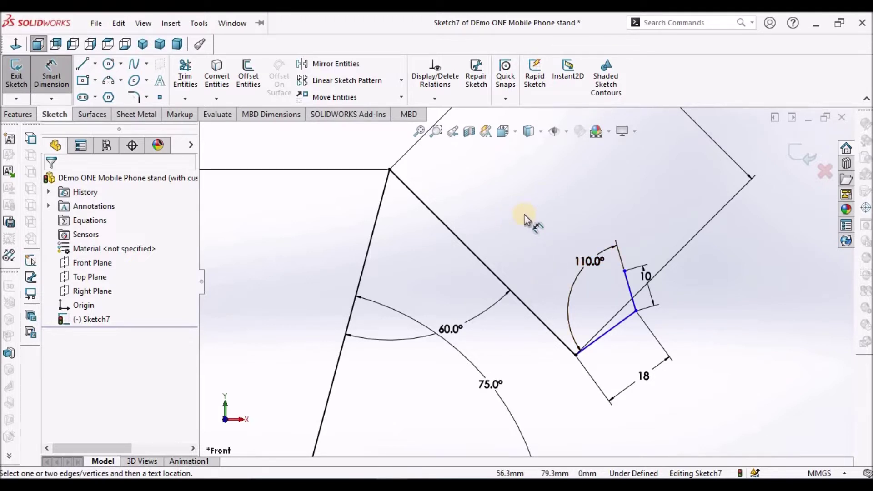
{"action": "right_click", "coordinate": [535, 205]}
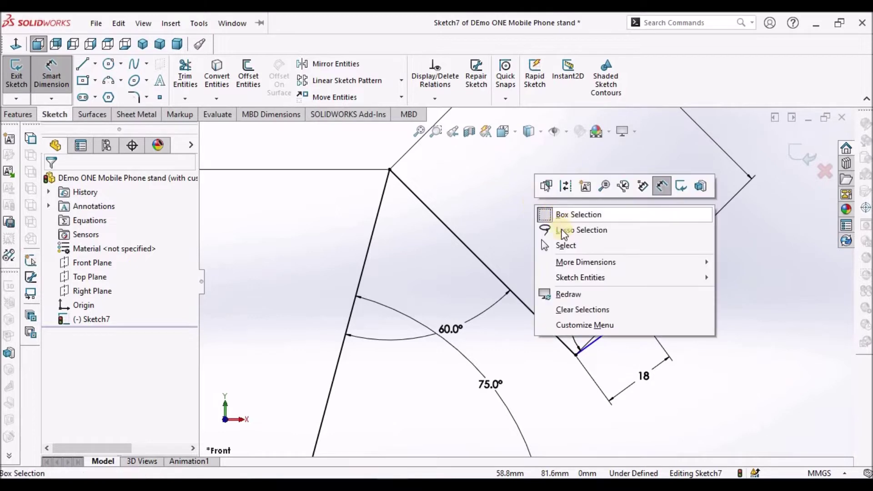
{"action": "left_click", "coordinate": [562, 246]}
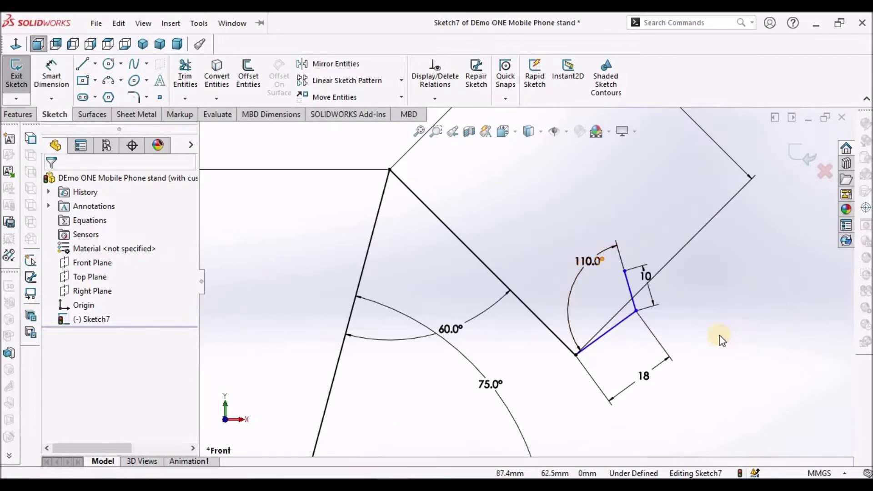
Step: Add a perpendicular relation between the 18 mm line and the 63 mm descending line
{"action": "left_click", "coordinate": [607, 330]}
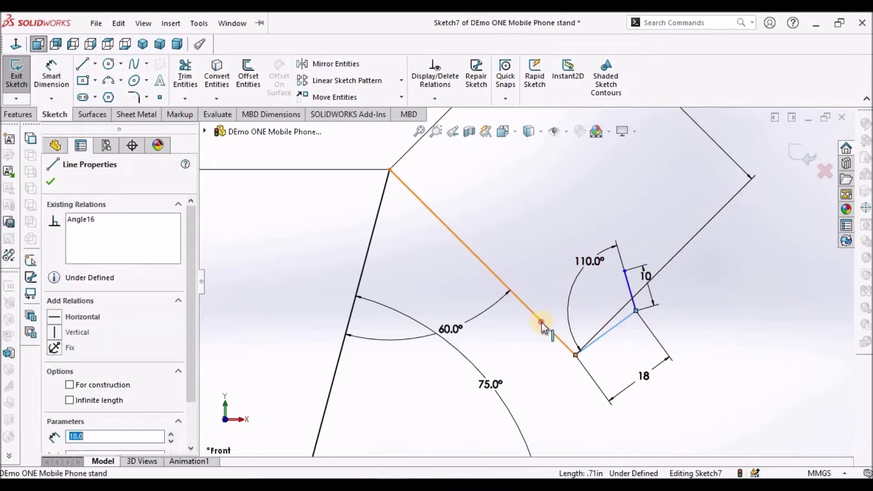
{"action": "left_click", "coordinate": [541, 323], "text": "ctrl"}
{"action": "left_click", "coordinate": [53, 438]}
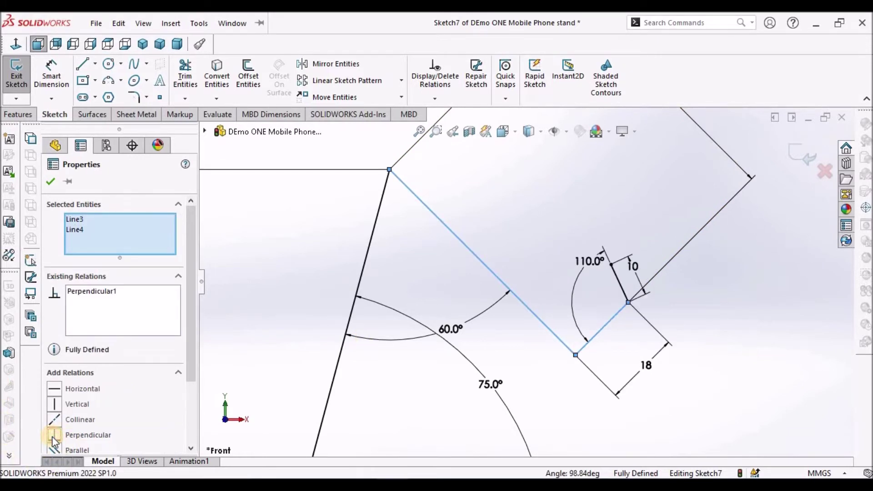
{"action": "left_click", "coordinate": [50, 181]}
{"action": "left_click", "coordinate": [709, 333]}
Step: Create a base flange from the profile, Mid Plane with 75 mm depth, 2 mm thickness and 3 mm bend radius
{"action": "scroll", "coordinate": [710, 335], "scroll_direction": "up", "scroll_amount": 2}
{"action": "scroll", "coordinate": [618, 337], "scroll_direction": "down", "scroll_amount": 2}
{"action": "left_click_drag", "start_coordinate": [535, 237], "coordinate": [533, 255]}
{"action": "left_click", "coordinate": [676, 313]}
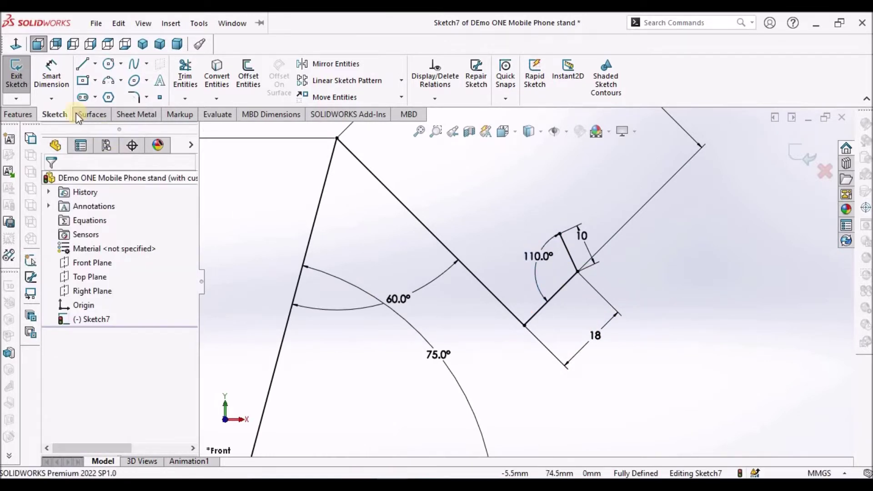
{"action": "left_click", "coordinate": [138, 115]}
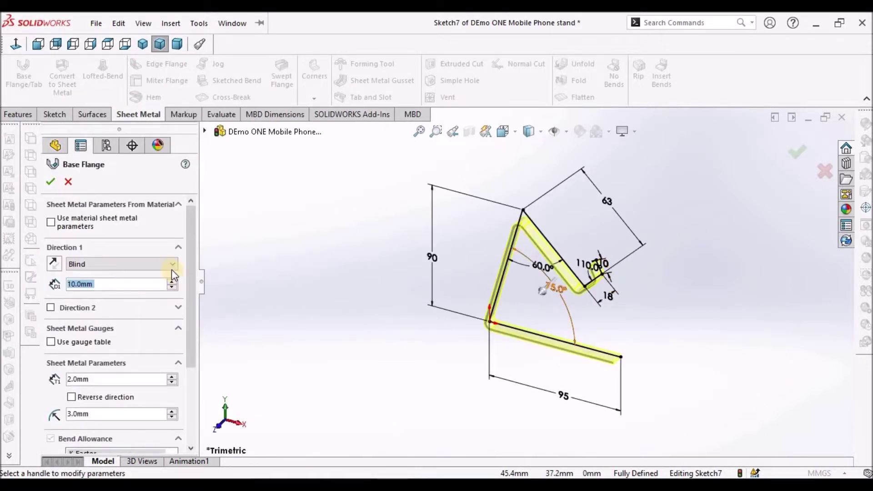
{"action": "left_click", "coordinate": [171, 269]}
{"action": "left_click", "coordinate": [135, 305]}
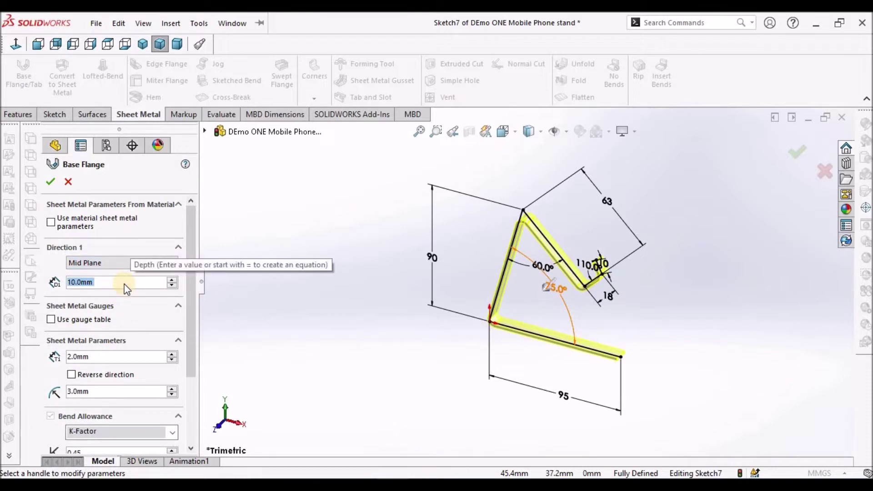
{"action": "type", "text": "75"}
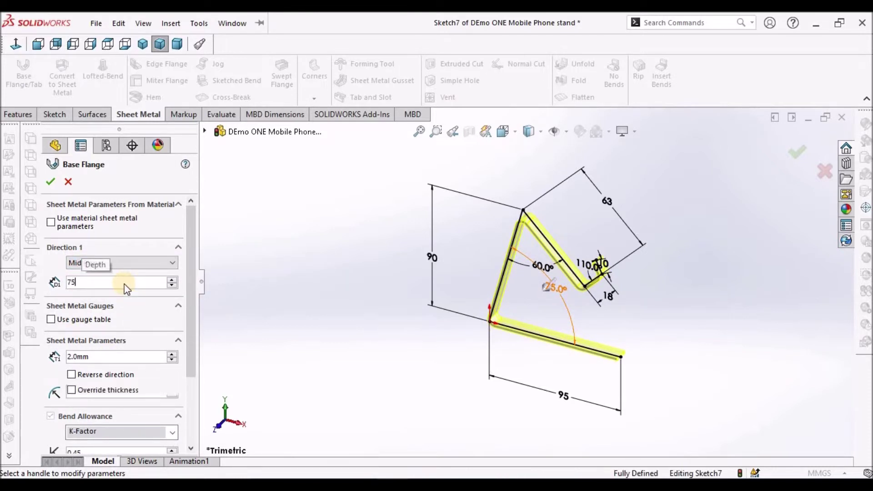
{"action": "key", "text": "Return"}
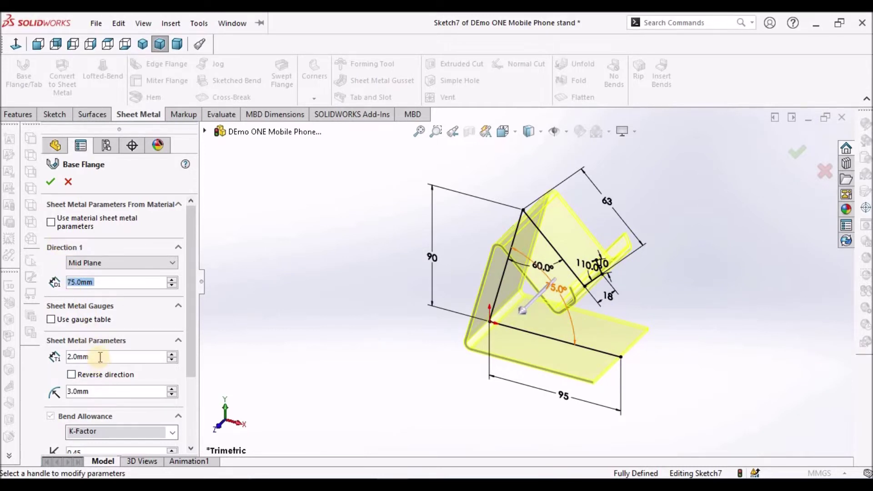
{"action": "left_click", "coordinate": [55, 183]}
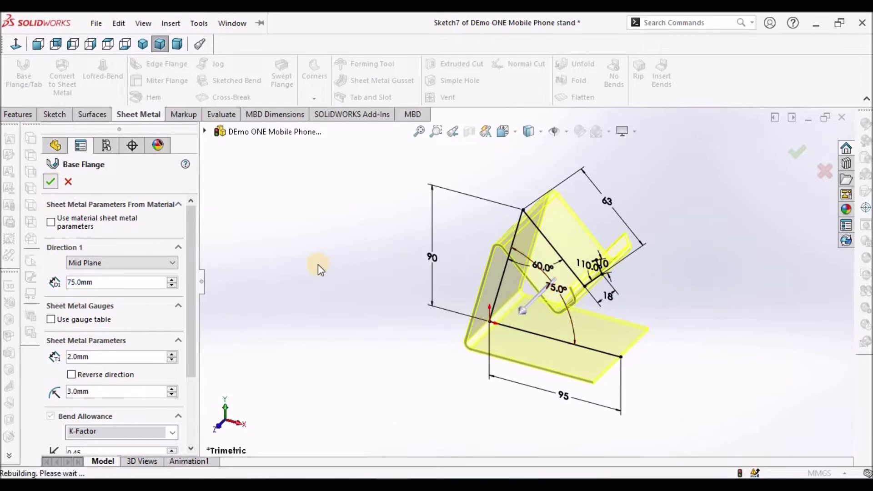
{"action": "left_click", "coordinate": [317, 265]}
Step: Inspect the bent stand body from the side and in the Dimetric view
{"action": "middle_click_drag", "start_coordinate": [594, 237], "coordinate": [607, 266]}
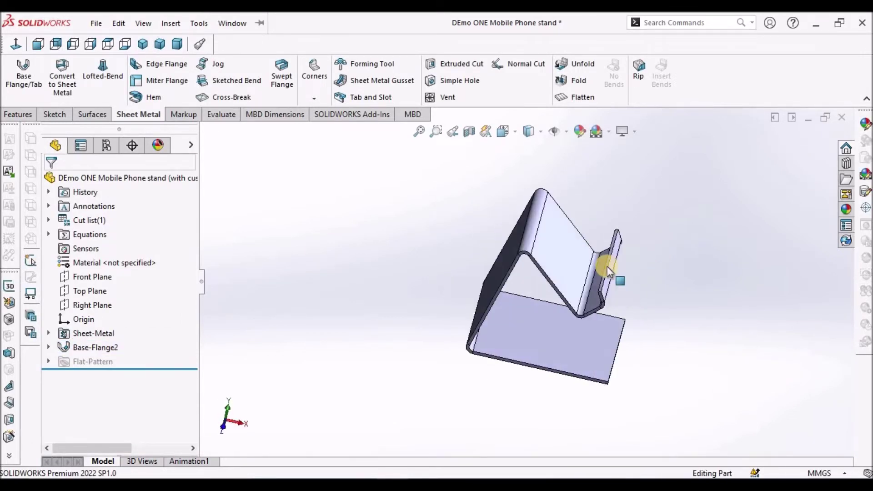
{"action": "left_click", "coordinate": [179, 43]}
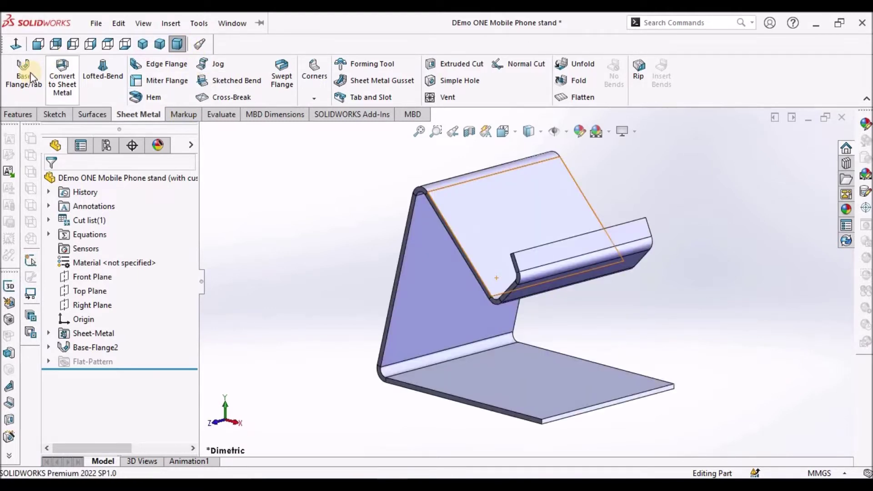
{"action": "left_click", "coordinate": [271, 243]}
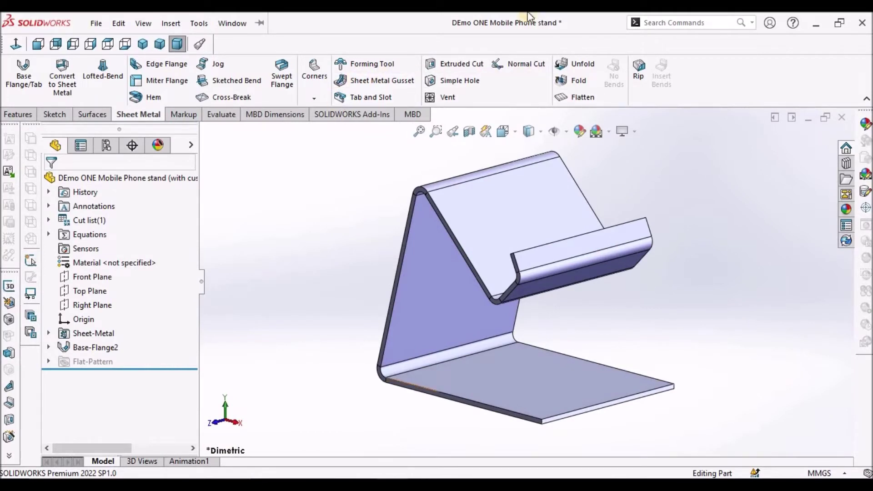
Step: Unfold all bends of the stand, keeping the upper face of the base plate fixed
{"action": "left_click", "coordinate": [596, 74]}
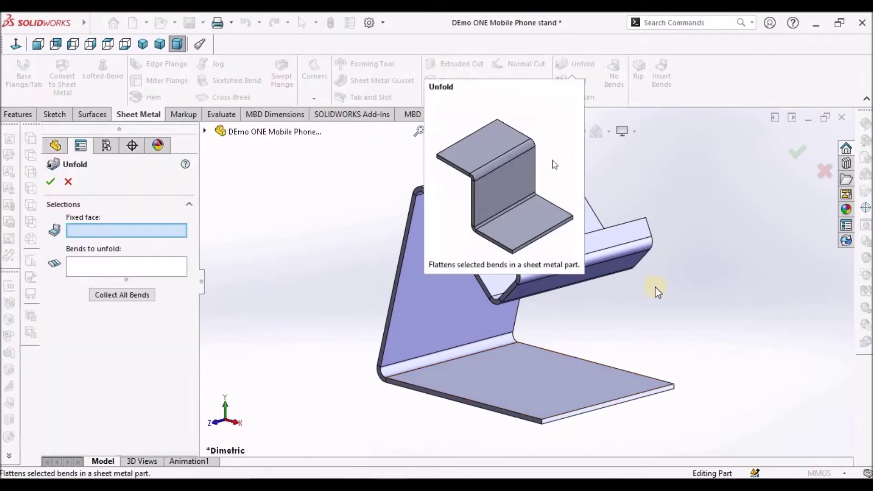
{"action": "left_click", "coordinate": [556, 394]}
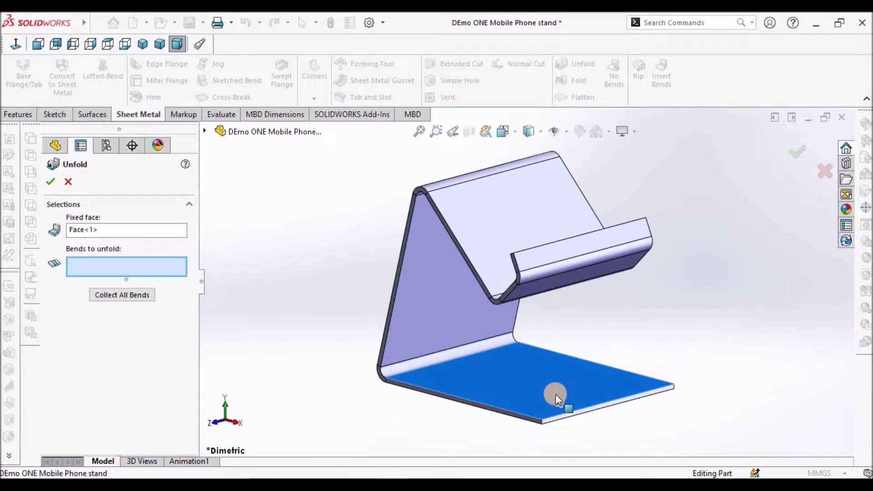
{"action": "left_click", "coordinate": [104, 295]}
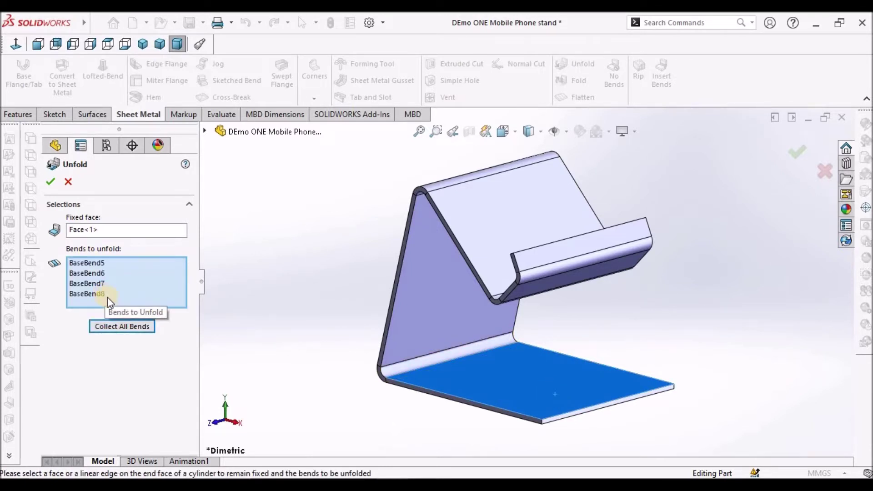
{"action": "left_click", "coordinate": [51, 181]}
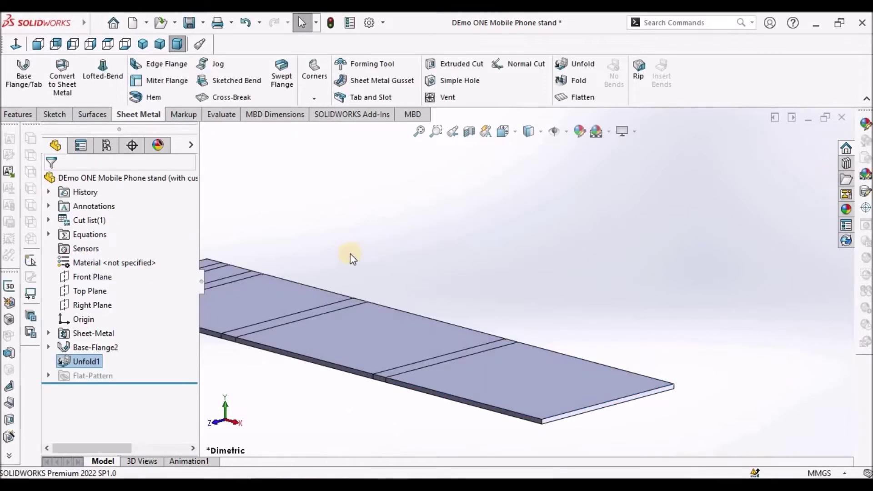
Step: Start a new sketch on the middle flat face of the unfolded body
{"action": "left_click", "coordinate": [386, 352]}
{"action": "scroll", "coordinate": [523, 331], "scroll_direction": "up", "scroll_amount": 4}
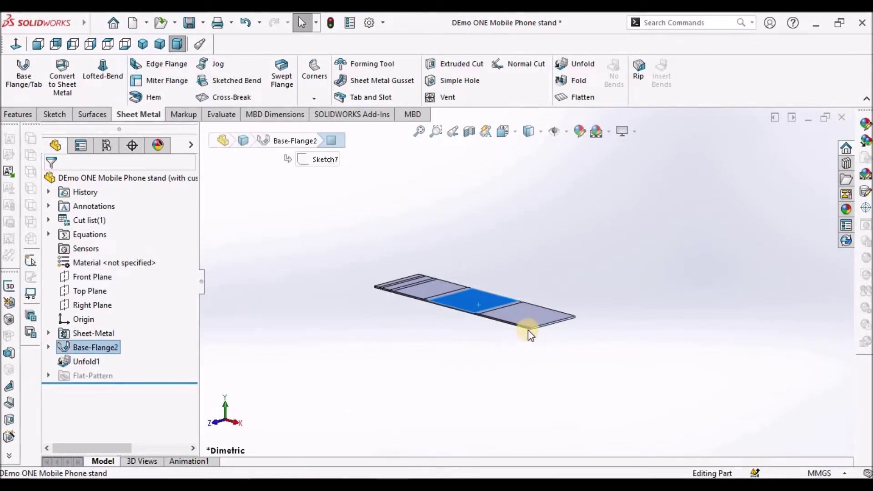
{"action": "scroll", "coordinate": [472, 265], "scroll_direction": "down", "scroll_amount": 2}
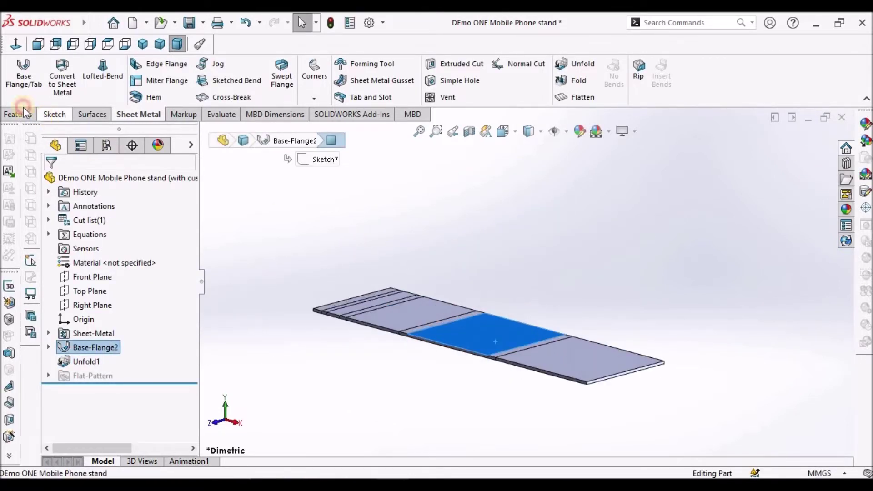
{"action": "left_click", "coordinate": [50, 115]}
{"action": "left_click", "coordinate": [15, 76]}
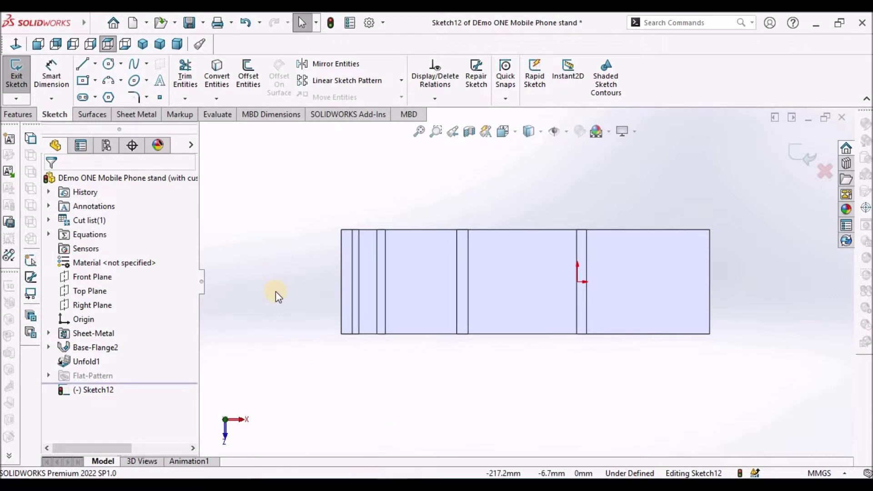
Step: Sketch a corner rectangle about 25 mm high overhanging the lip end of the flat body, then delete its outer vertical side
{"action": "left_click", "coordinate": [95, 80]}
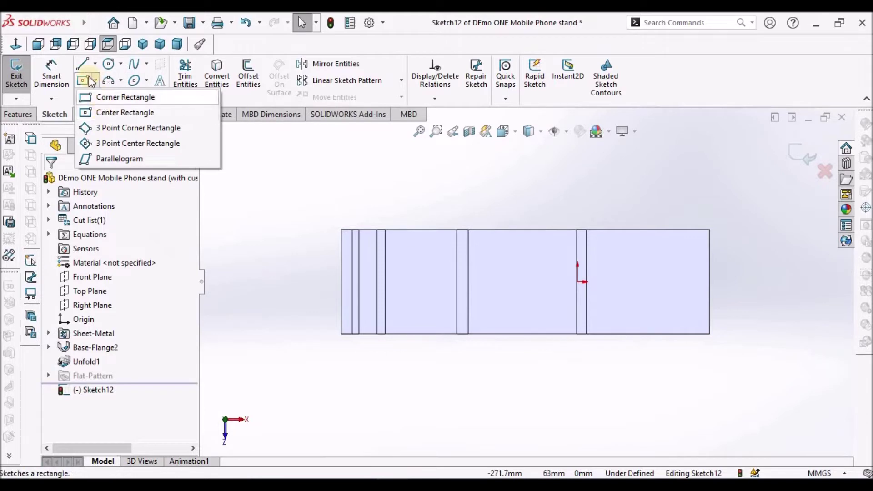
{"action": "mouse_move", "coordinate": [85, 70]}
{"action": "left_click", "coordinate": [116, 100]}
{"action": "scroll", "coordinate": [432, 309], "scroll_direction": "up", "scroll_amount": 3}
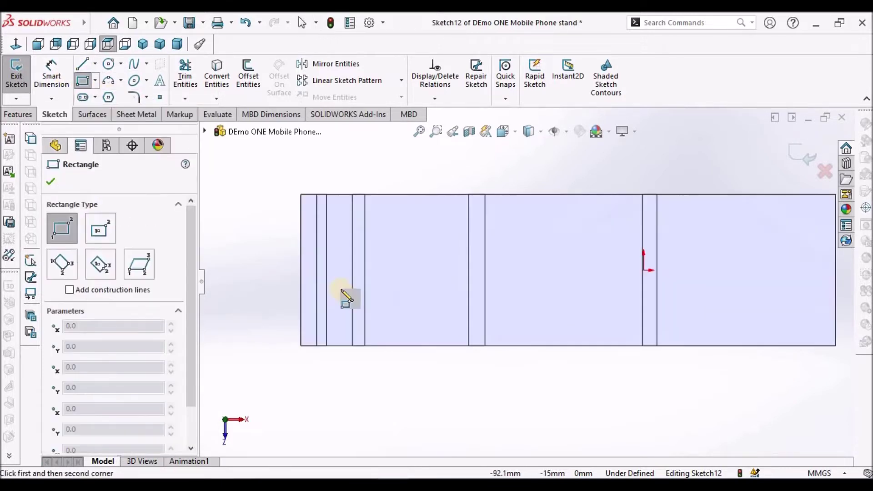
{"action": "left_click", "coordinate": [277, 240]}
{"action": "left_click", "coordinate": [387, 290]}
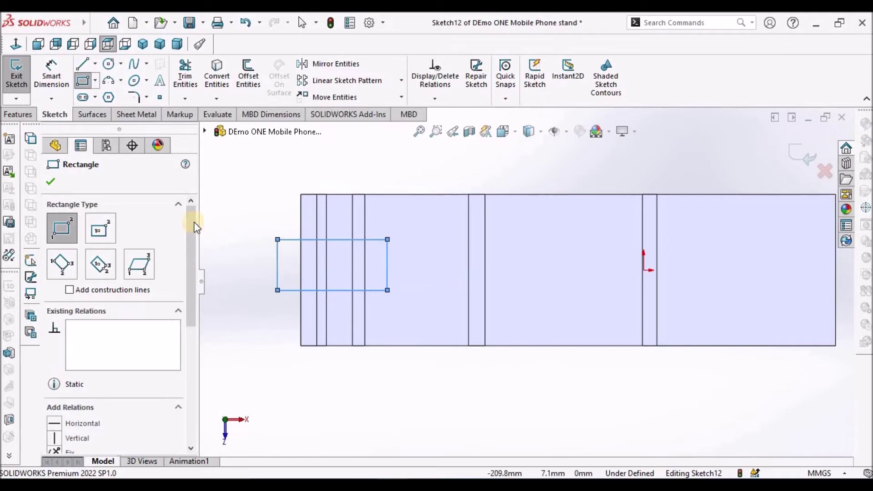
{"action": "right_click", "coordinate": [237, 227]}
{"action": "left_click", "coordinate": [248, 238]}
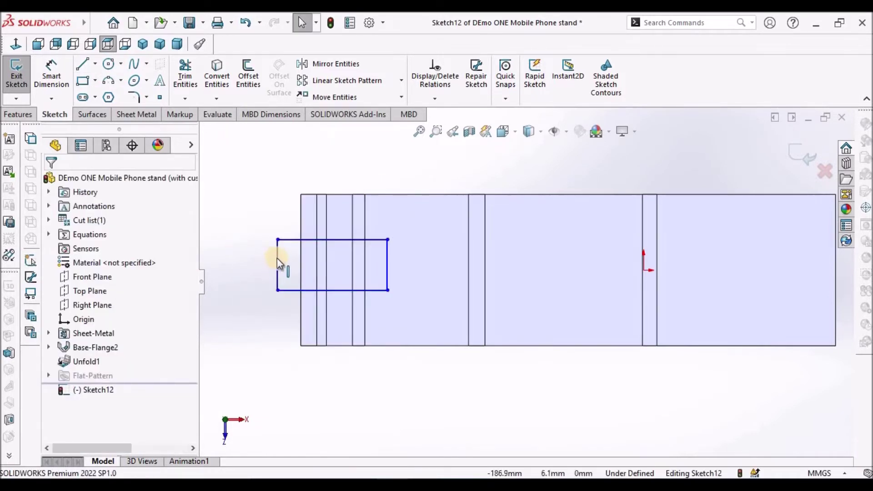
{"action": "left_click", "coordinate": [277, 257]}
{"action": "key", "text": "Delete"}
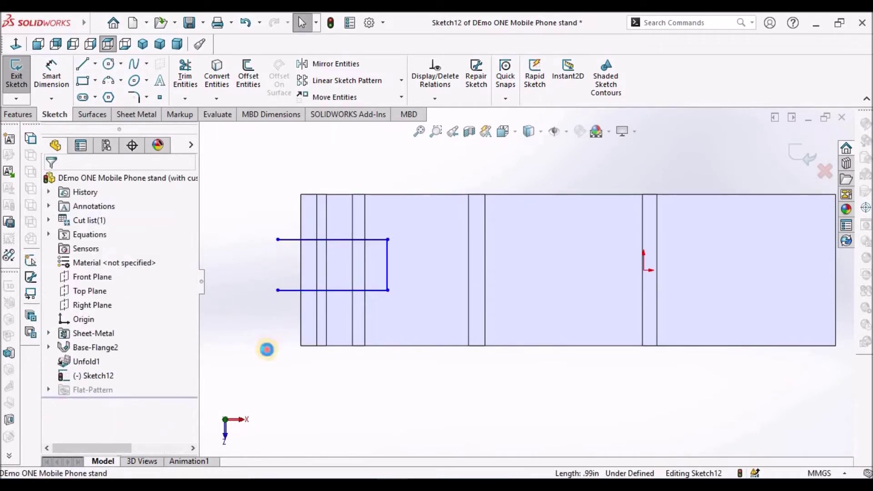
Step: Draw a tapered line about 266 mm long from the lip edge near the slot's upper side to the base plate's upper far corner
{"action": "left_click", "coordinate": [85, 67]}
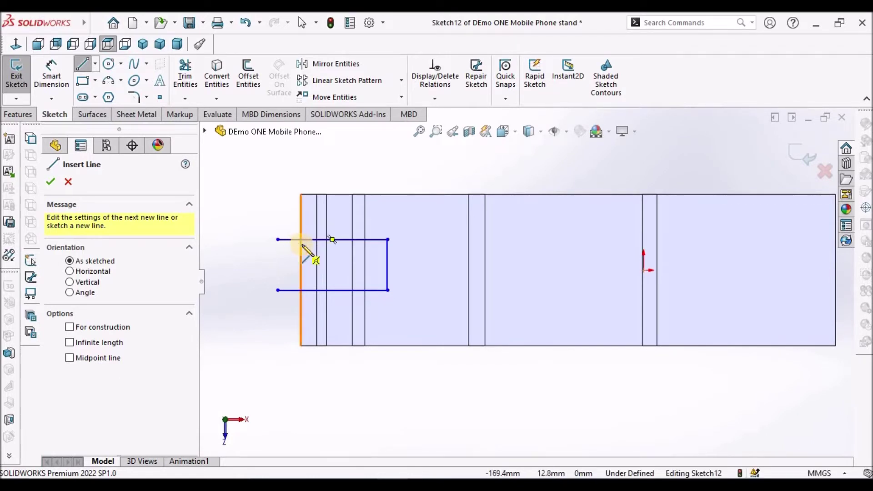
{"action": "left_click", "coordinate": [302, 245]}
{"action": "scroll", "coordinate": [674, 244], "scroll_direction": "up", "scroll_amount": 2}
{"action": "scroll", "coordinate": [679, 243], "scroll_direction": "down", "scroll_amount": 4}
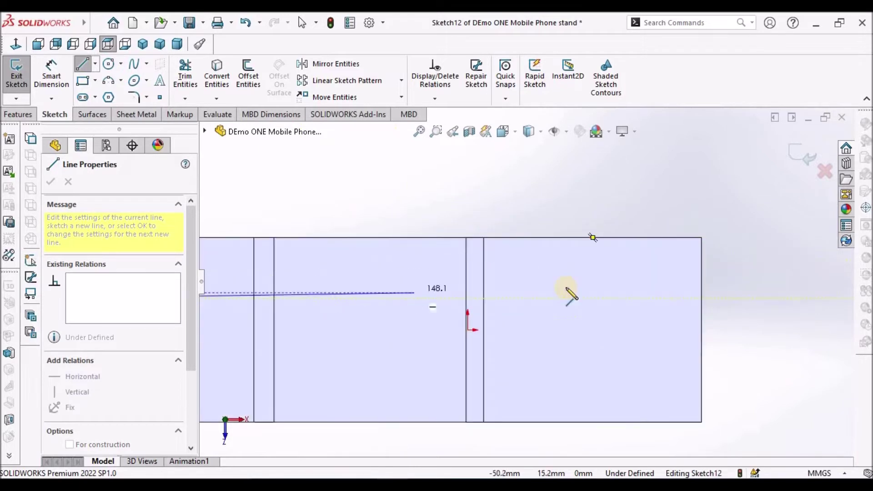
{"action": "left_click", "coordinate": [701, 237]}
{"action": "right_click", "coordinate": [508, 178]}
{"action": "left_click", "coordinate": [526, 184]}
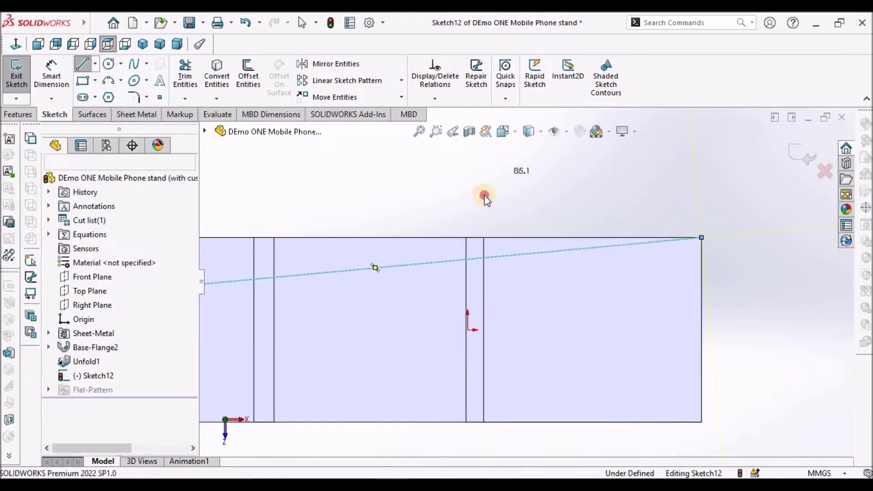
{"action": "scroll", "coordinate": [484, 195], "scroll_direction": "up", "scroll_amount": 4}
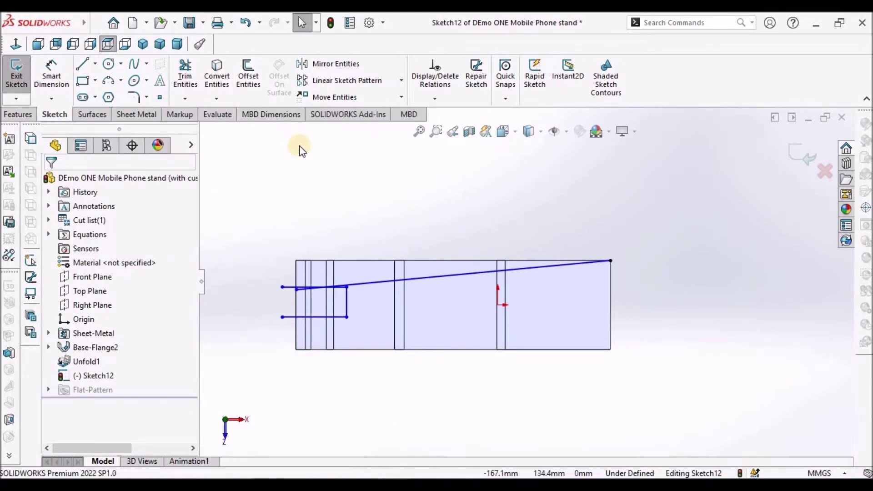
Step: Draw a second tapered line about 266 mm long from the base plate's lower far corner to the lip edge near the slot's lower side
{"action": "left_click", "coordinate": [83, 69]}
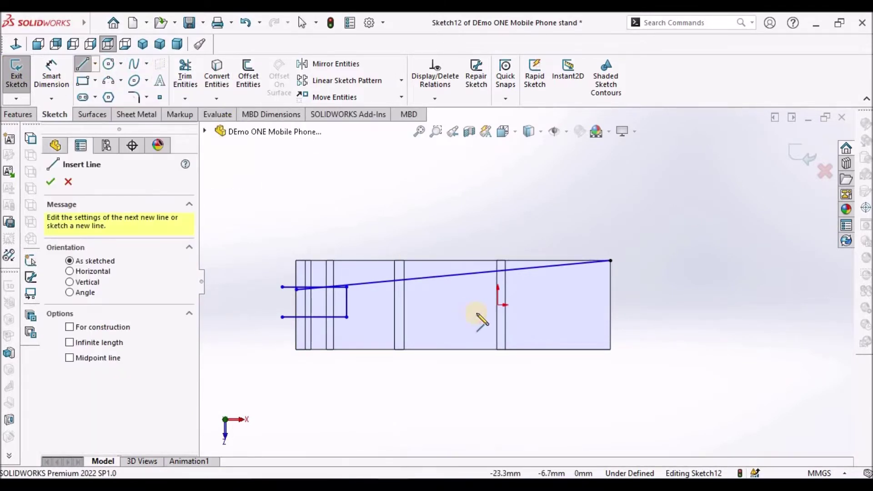
{"action": "left_click", "coordinate": [610, 349]}
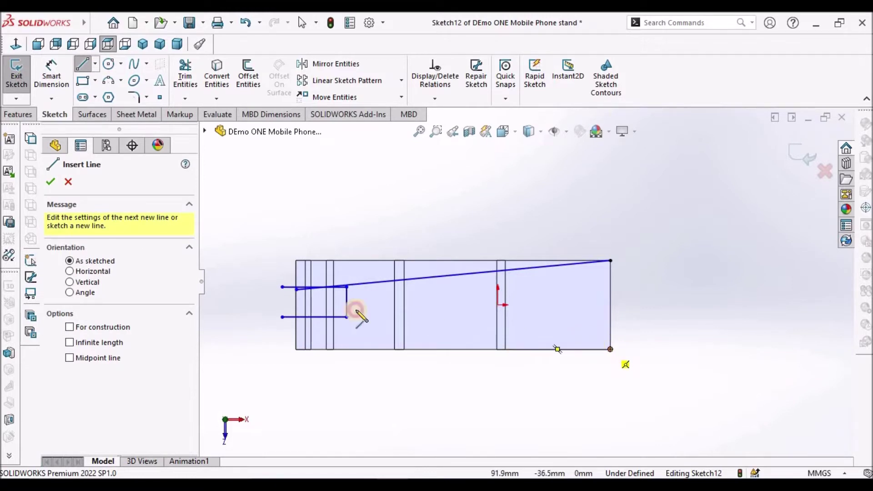
{"action": "scroll", "coordinate": [369, 332], "scroll_direction": "down", "scroll_amount": 5}
{"action": "scroll", "coordinate": [353, 326], "scroll_direction": "down", "scroll_amount": 2}
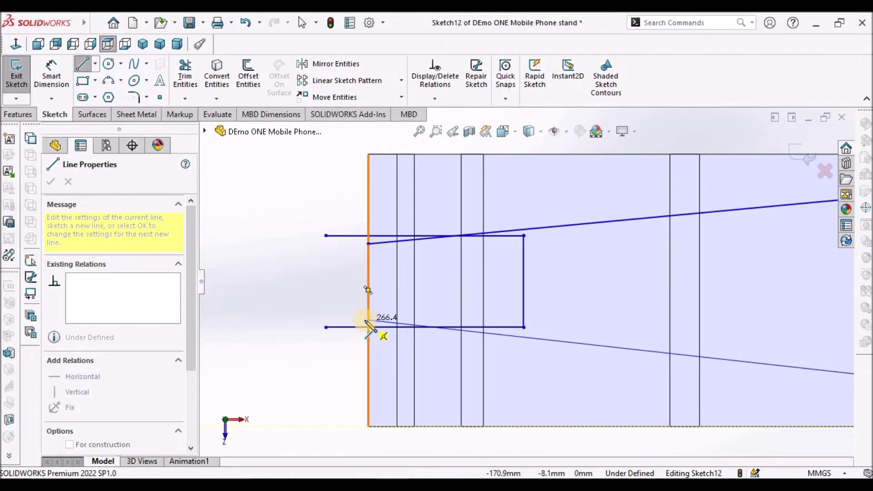
{"action": "left_click", "coordinate": [365, 321]}
{"action": "right_click", "coordinate": [236, 258]}
{"action": "left_click", "coordinate": [249, 268]}
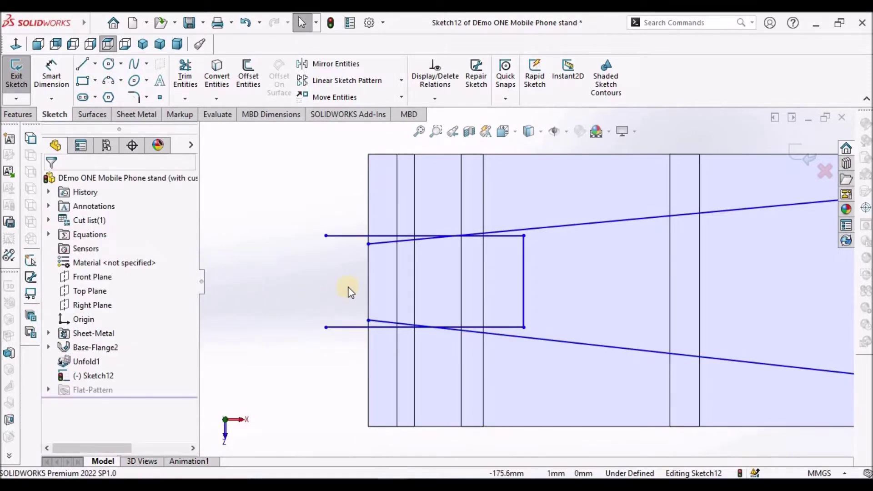
Step: Move the open ends of both slot lines onto the lip edge, placing them between the two tapered lines
{"action": "scroll", "coordinate": [454, 253], "scroll_direction": "down", "scroll_amount": 2}
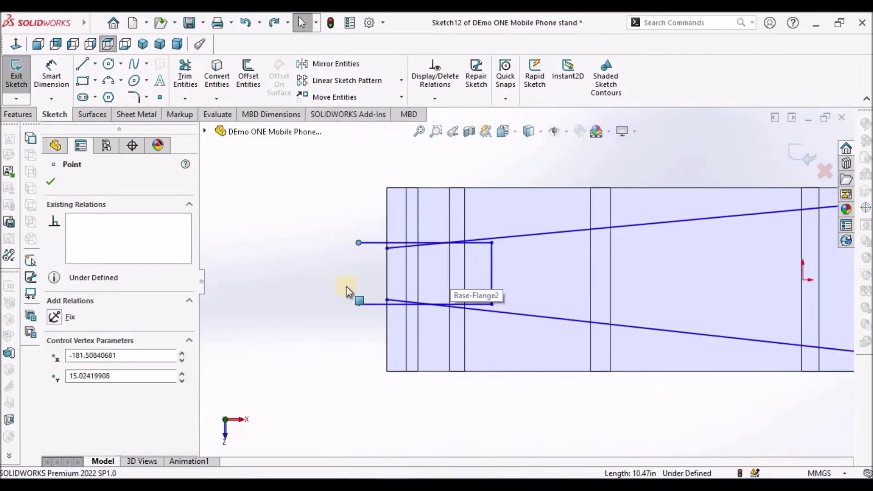
{"action": "left_click", "coordinate": [339, 281]}
{"action": "scroll", "coordinate": [459, 252], "scroll_direction": "down", "scroll_amount": 3}
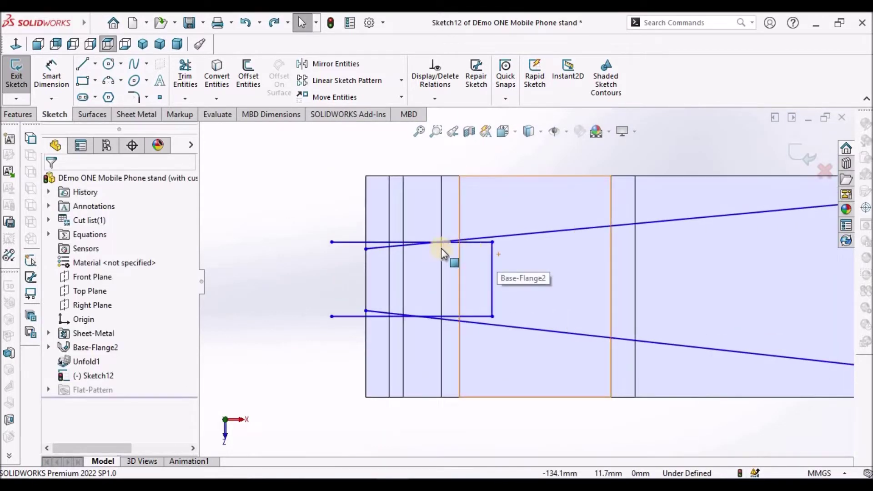
{"action": "left_click_drag", "start_coordinate": [275, 241], "coordinate": [324, 284]}
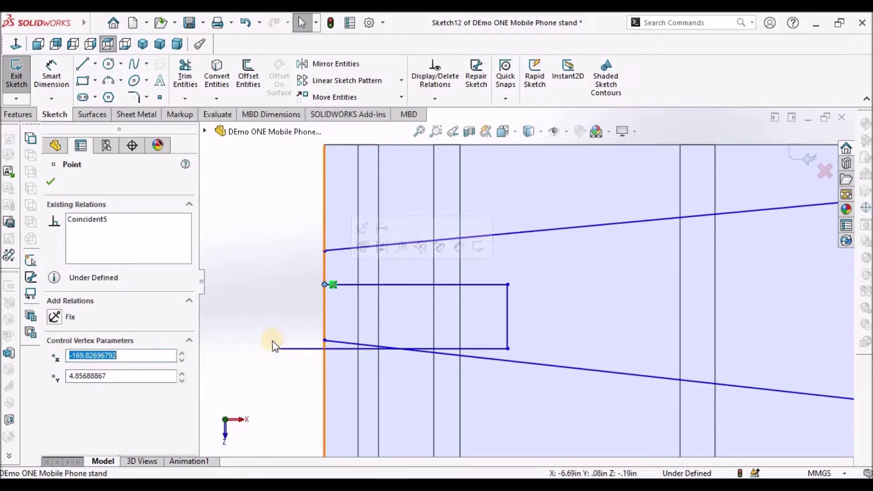
{"action": "left_click_drag", "start_coordinate": [274, 348], "coordinate": [324, 315]}
{"action": "left_click", "coordinate": [253, 359]}
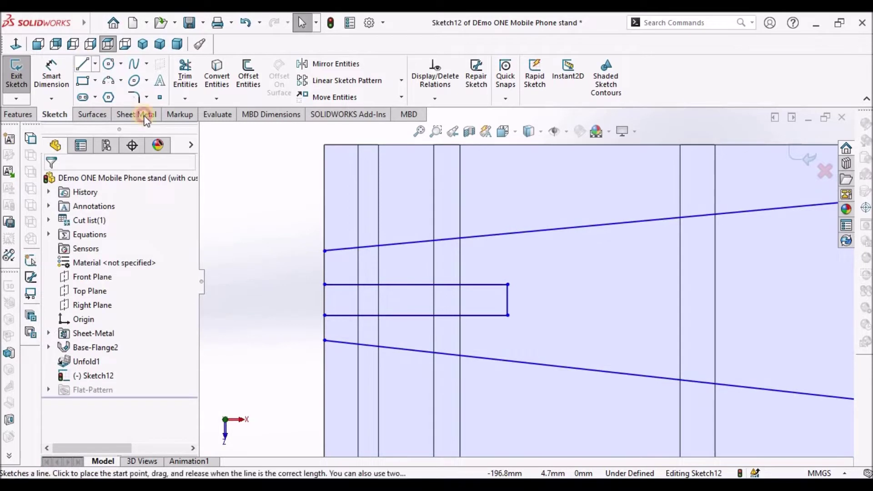
Step: Draw a vertical line about 8 mm long along the lip edge from the upper tapered line's end to the slot's upper corner
{"action": "left_click", "coordinate": [82, 64]}
{"action": "scroll", "coordinate": [302, 223], "scroll_direction": "down", "scroll_amount": 3}
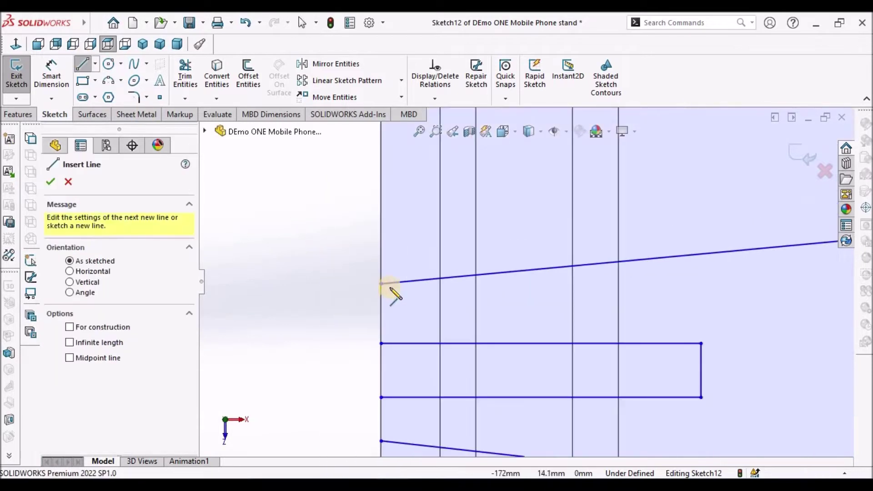
{"action": "left_click", "coordinate": [385, 323]}
{"action": "left_click", "coordinate": [381, 343]}
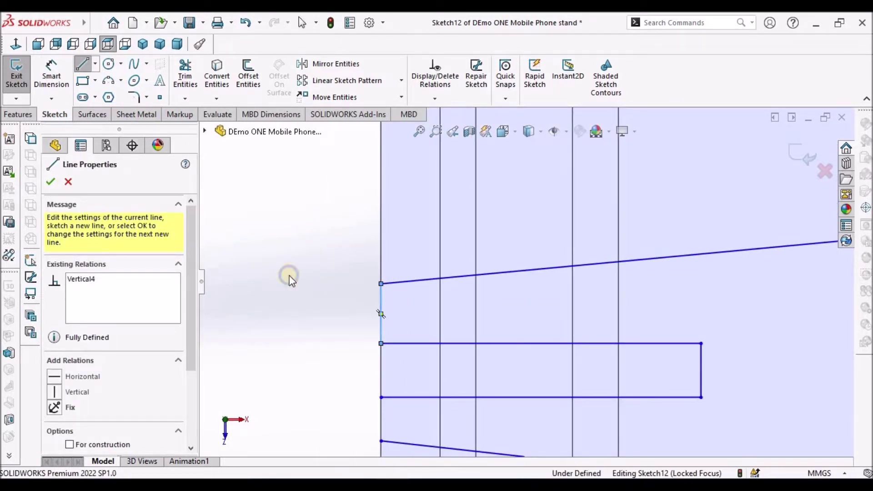
{"action": "right_click", "coordinate": [288, 279]}
{"action": "left_click", "coordinate": [288, 278]}
Step: Draw a vertical line along the lip edge from the slot's lower corner to the lower tapered line's end
{"action": "key", "text": "z"}
{"action": "key", "text": "z"}
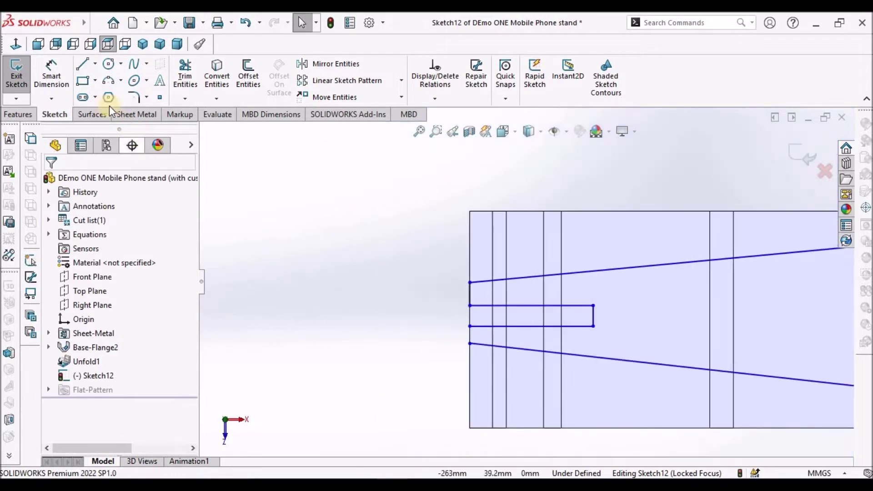
{"action": "left_click", "coordinate": [85, 68]}
{"action": "scroll", "coordinate": [493, 306], "scroll_direction": "down", "scroll_amount": 3}
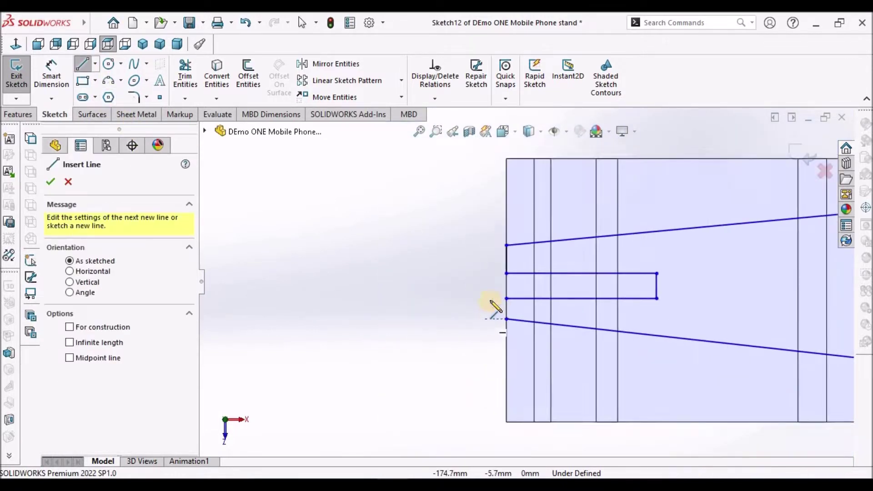
{"action": "left_click", "coordinate": [525, 293]}
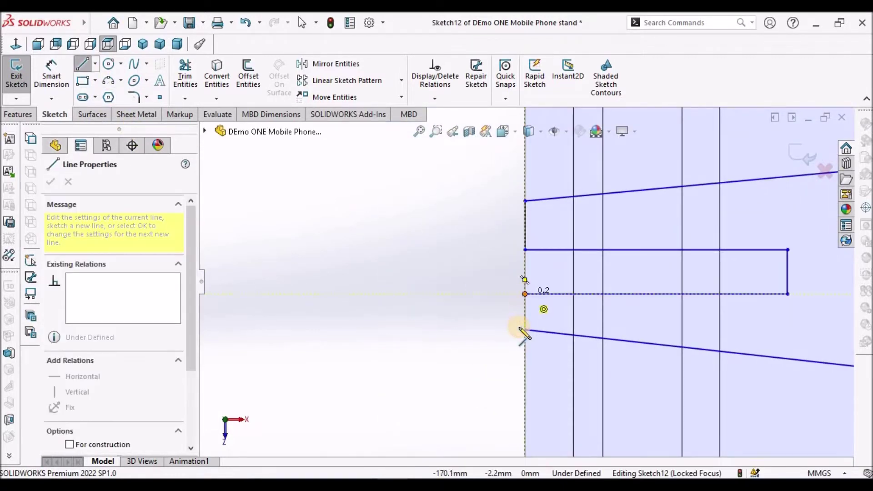
{"action": "left_click", "coordinate": [525, 330]}
{"action": "right_click", "coordinate": [334, 253]}
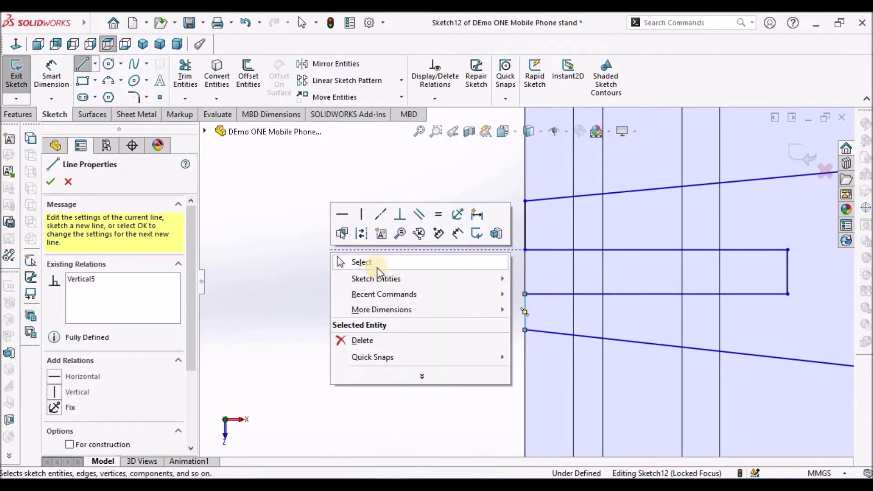
{"action": "left_click", "coordinate": [351, 266]}
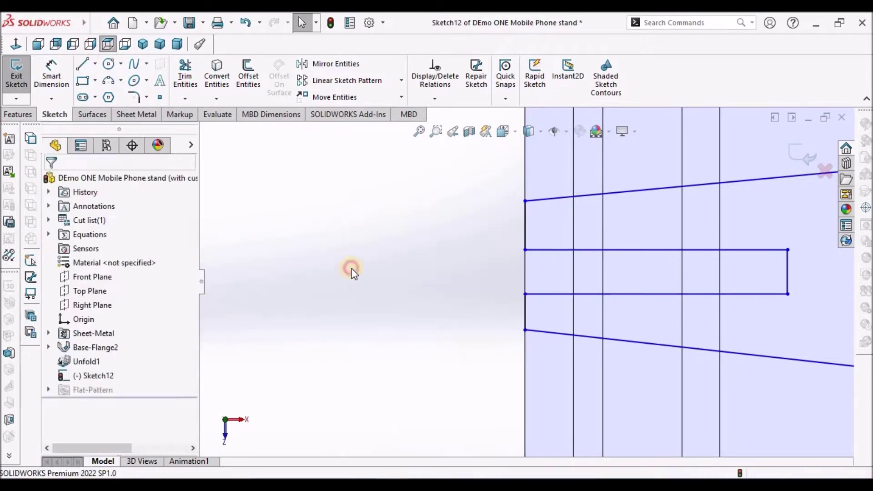
{"action": "left_click", "coordinate": [52, 75]}
{"action": "scroll", "coordinate": [530, 274], "scroll_direction": "up", "scroll_amount": 3}
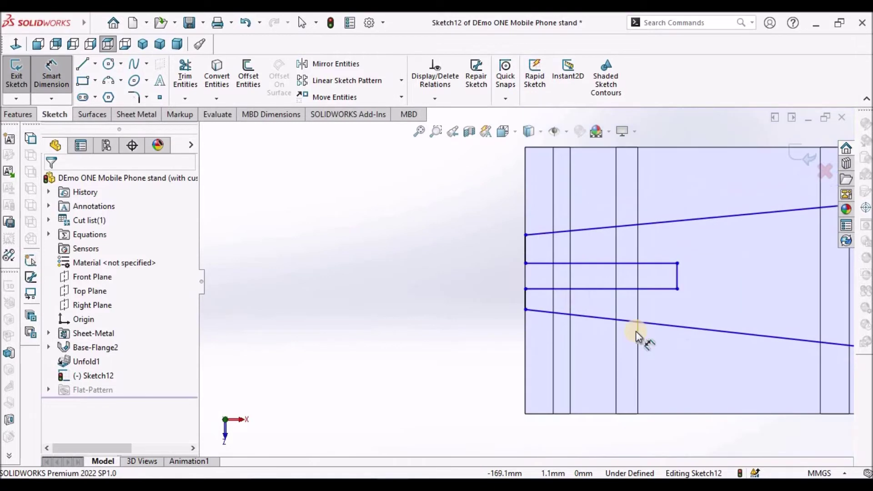
{"action": "scroll", "coordinate": [636, 311], "scroll_direction": "down", "scroll_amount": 1}
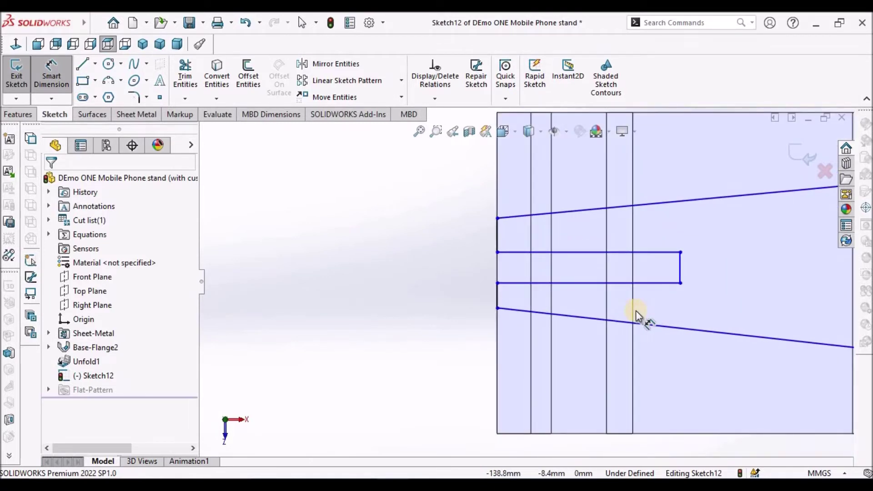
{"action": "key", "text": "Escape"}
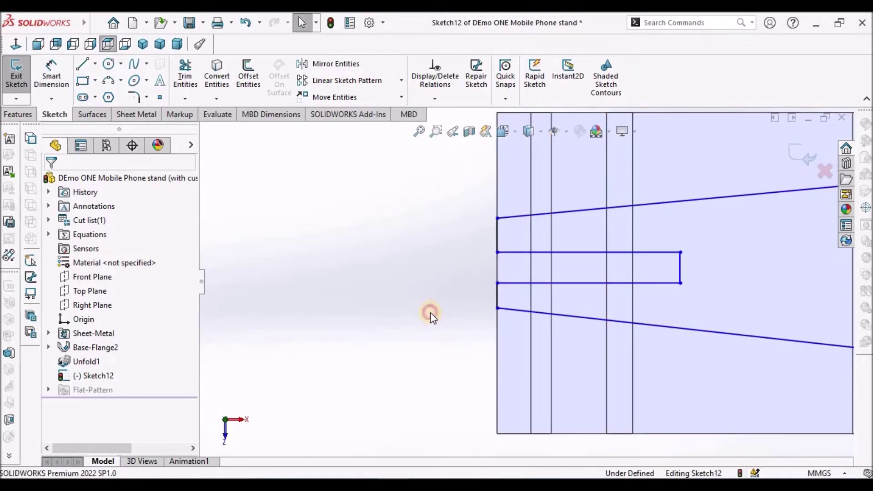
Step: Apply an Equal relation to the two short vertical lines along the lip edge on either side of the slot
{"action": "left_click", "coordinate": [497, 231]}
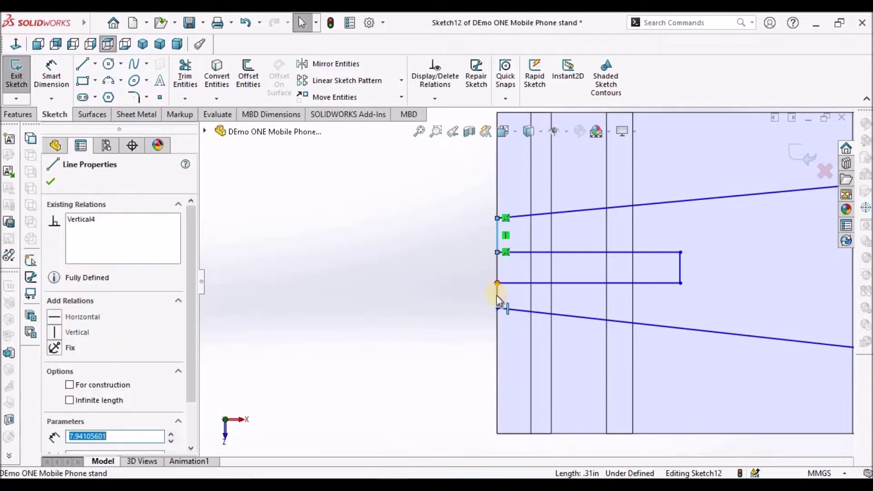
{"action": "left_click", "coordinate": [497, 296], "text": "ctrl"}
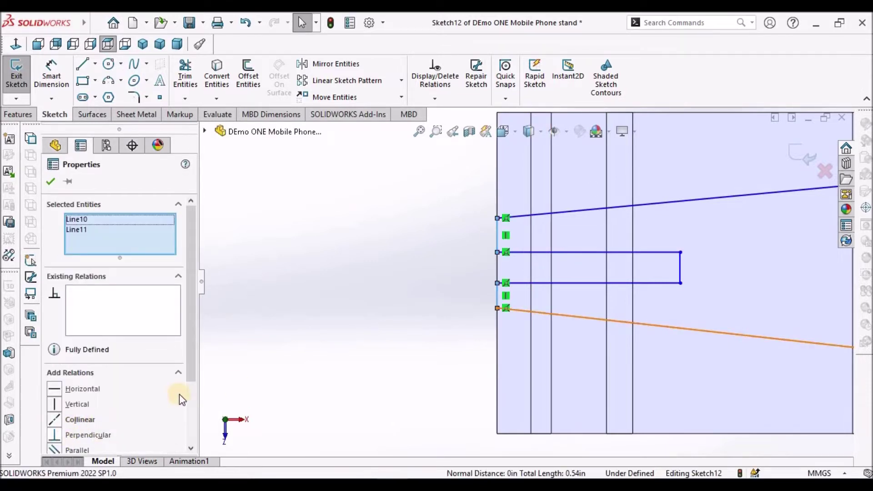
{"action": "scroll", "coordinate": [189, 412], "scroll_direction": "down", "scroll_amount": 3}
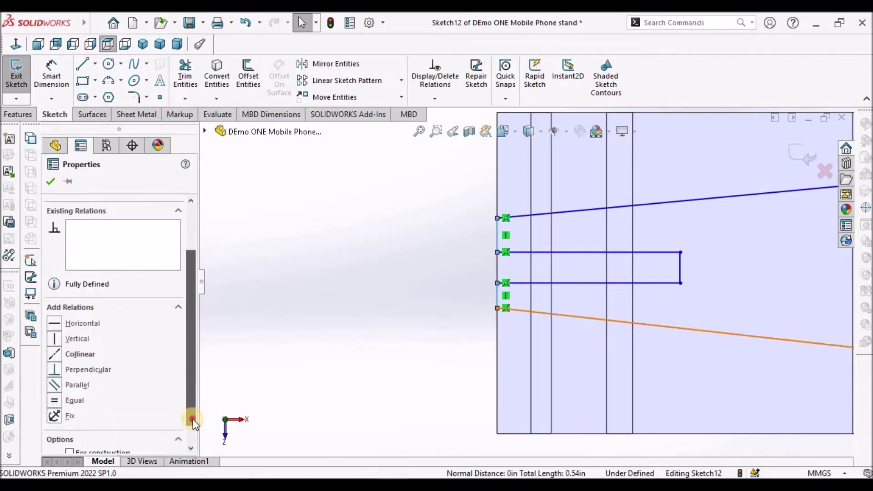
{"action": "left_click", "coordinate": [53, 403]}
{"action": "left_click", "coordinate": [332, 268]}
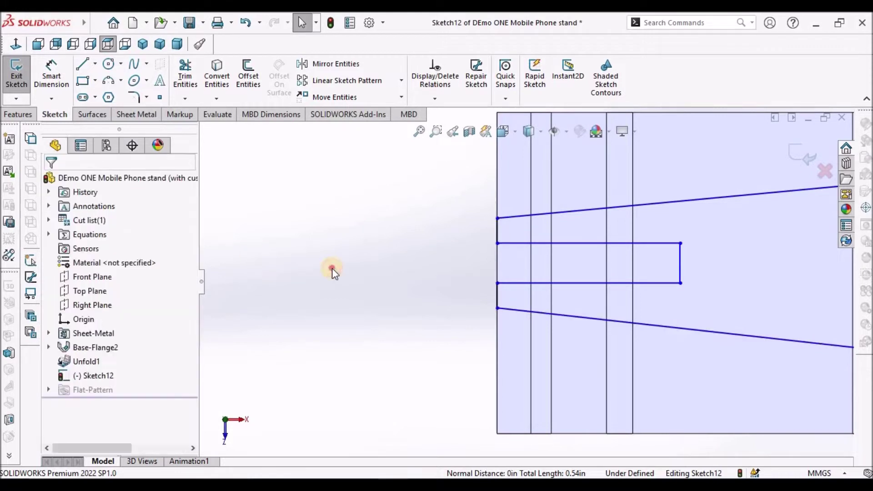
Step: Apply an Equal relation to the slot's two horizontal side lines
{"action": "left_click", "coordinate": [563, 244]}
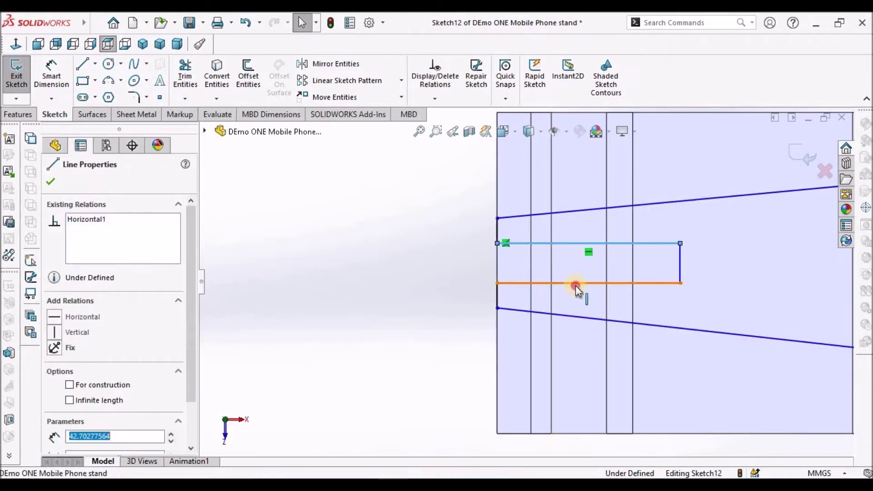
{"action": "left_click", "coordinate": [576, 286], "text": "ctrl"}
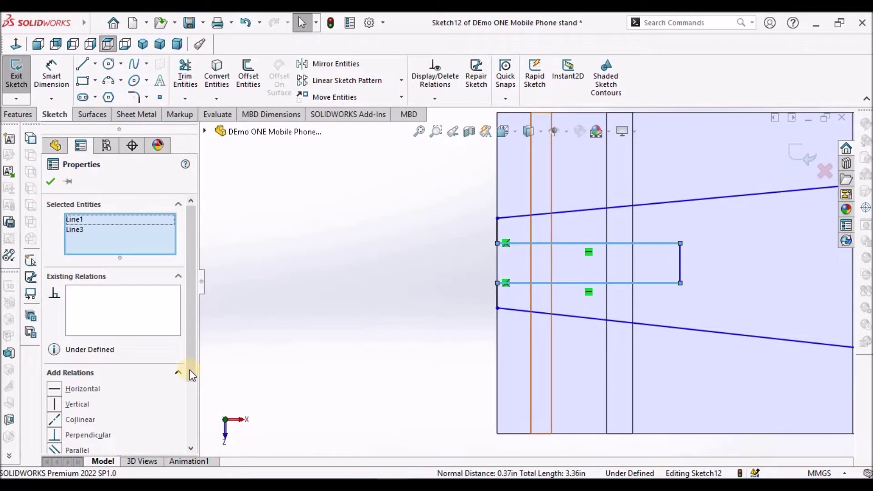
{"action": "scroll", "coordinate": [190, 374], "scroll_direction": "down", "scroll_amount": 3}
{"action": "left_click", "coordinate": [53, 399]}
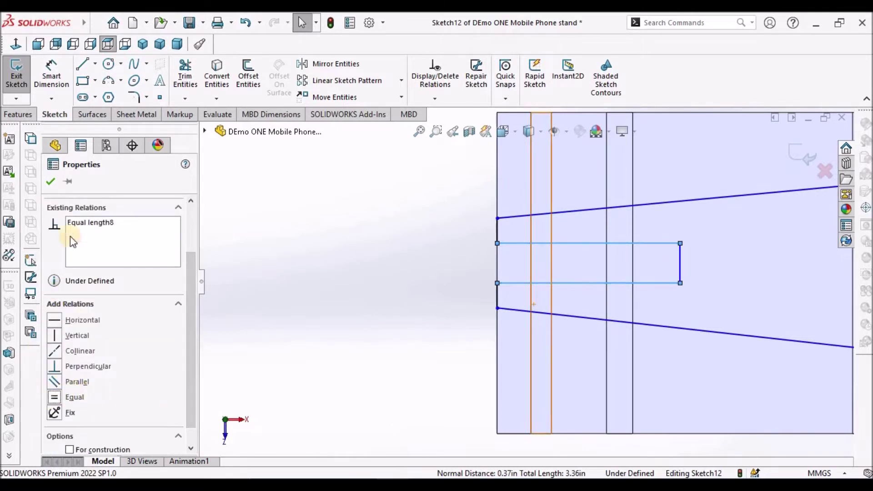
{"action": "left_click", "coordinate": [310, 260]}
{"action": "scroll", "coordinate": [579, 294], "scroll_direction": "up", "scroll_amount": 3}
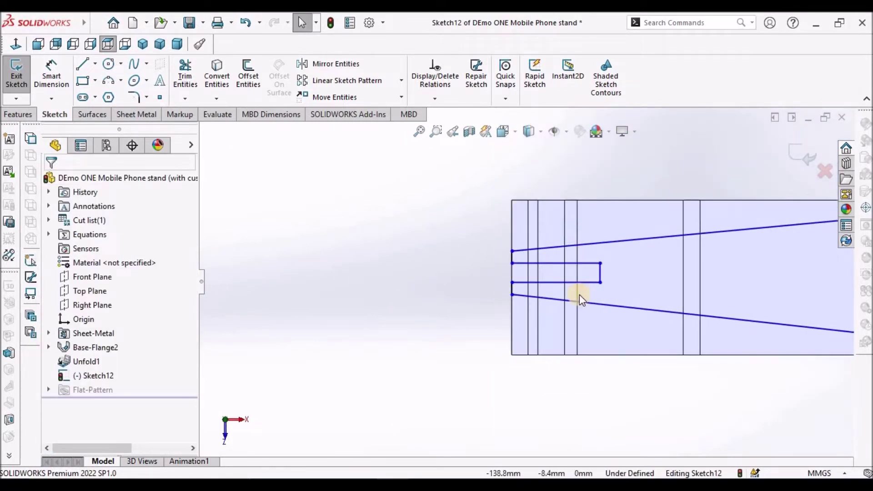
Step: Apply an Equal relation to the two long tapered lines so the outline is symmetric
{"action": "scroll", "coordinate": [657, 322], "scroll_direction": "down", "scroll_amount": 2}
{"action": "left_click", "coordinate": [662, 316]}
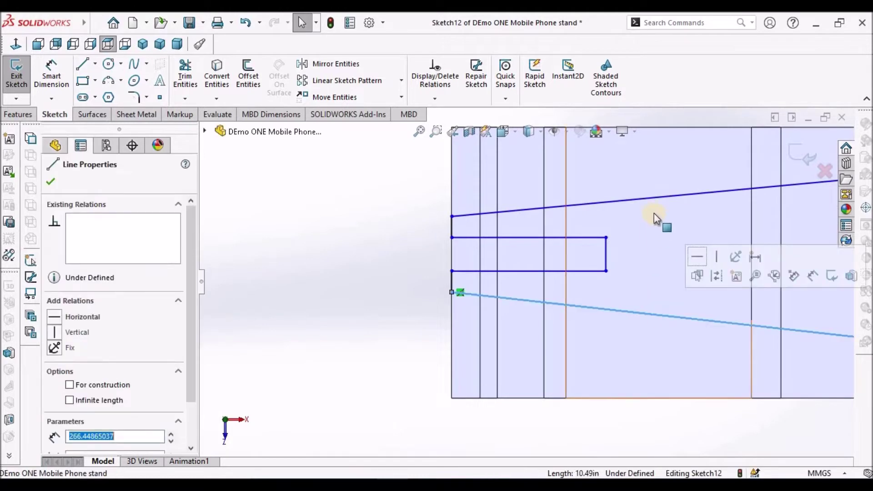
{"action": "left_click", "coordinate": [661, 200], "text": "ctrl"}
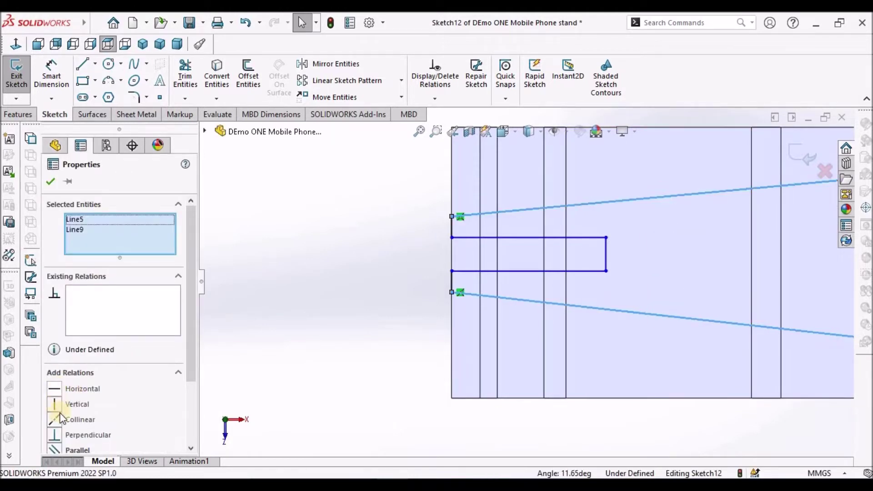
{"action": "scroll", "coordinate": [192, 375], "scroll_direction": "down", "scroll_amount": 3}
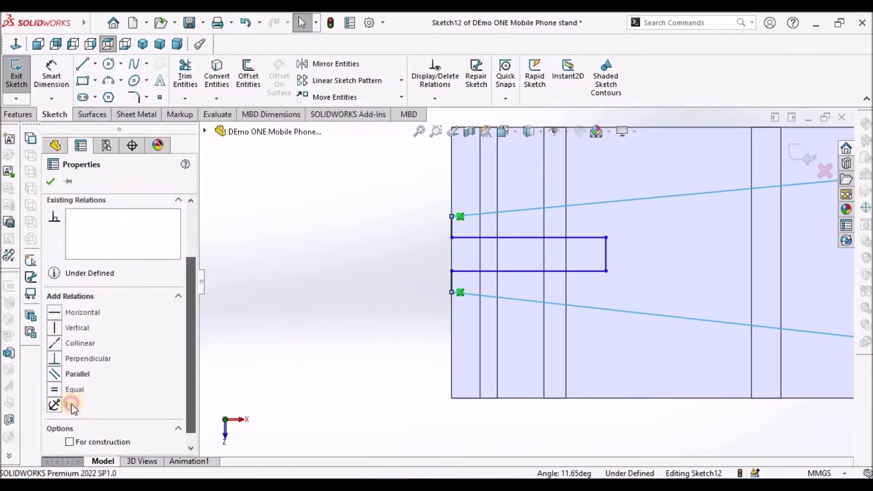
{"action": "left_click", "coordinate": [57, 388]}
{"action": "left_click", "coordinate": [51, 182]}
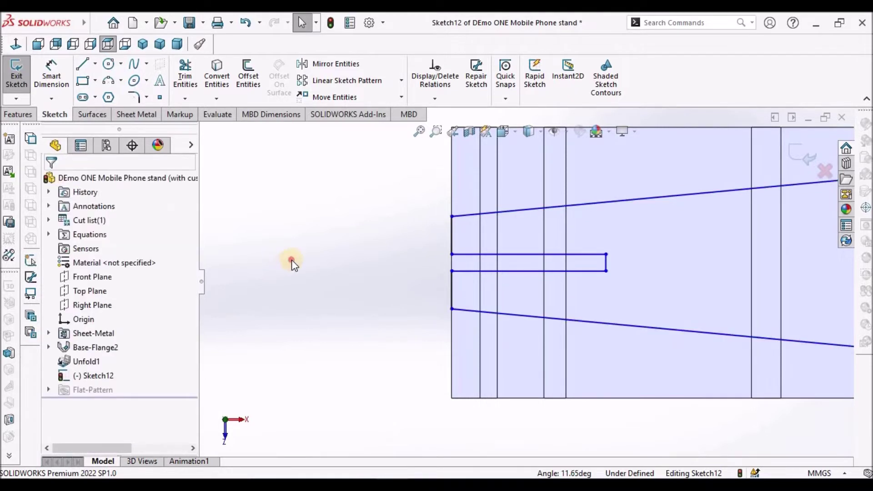
Step: Close the outline with a line along the base plate's far edge between the tapered lines' wide ends
{"action": "scroll", "coordinate": [766, 287], "scroll_direction": "up", "scroll_amount": 4}
{"action": "scroll", "coordinate": [805, 284], "scroll_direction": "down", "scroll_amount": 2}
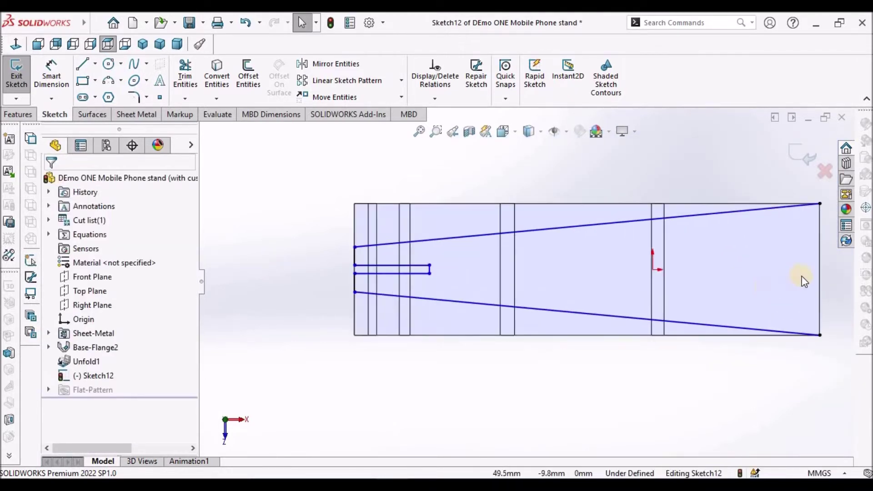
{"action": "left_click", "coordinate": [819, 258]}
{"action": "left_click", "coordinate": [312, 278]}
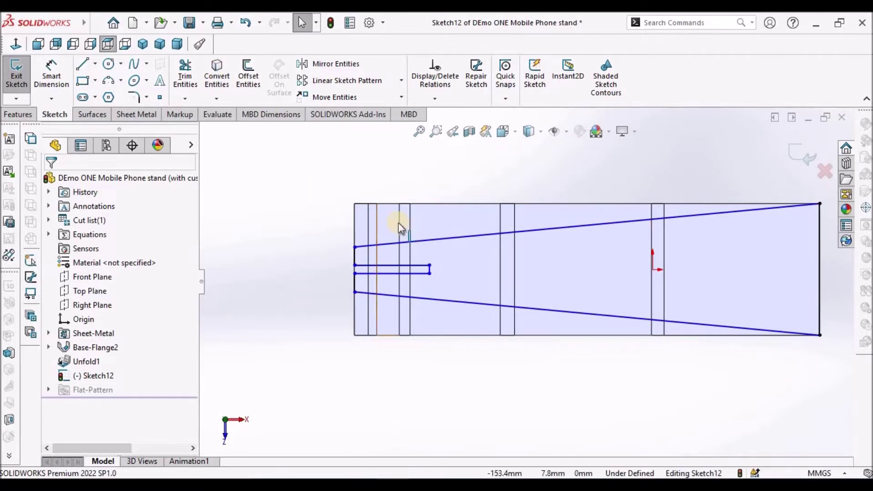
Step: Dimension the slot's width at its closed end and set it to 26 mm
{"action": "left_click", "coordinate": [51, 73]}
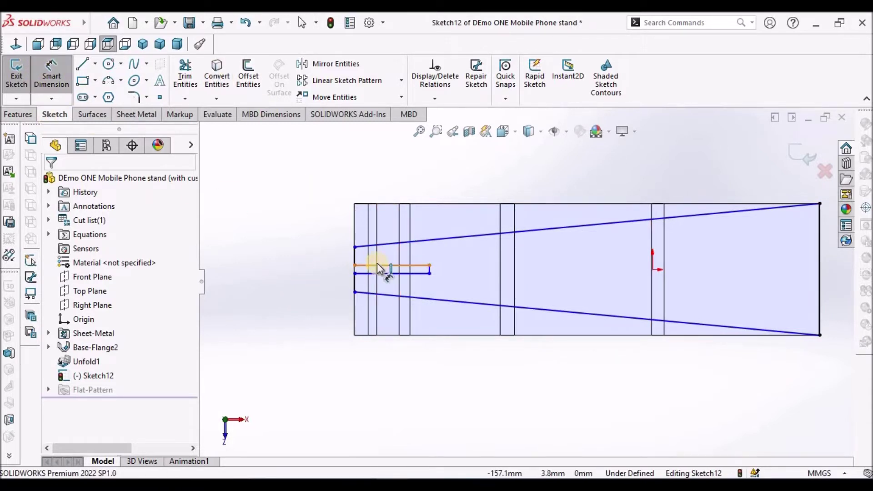
{"action": "scroll", "coordinate": [377, 263], "scroll_direction": "down", "scroll_amount": 3}
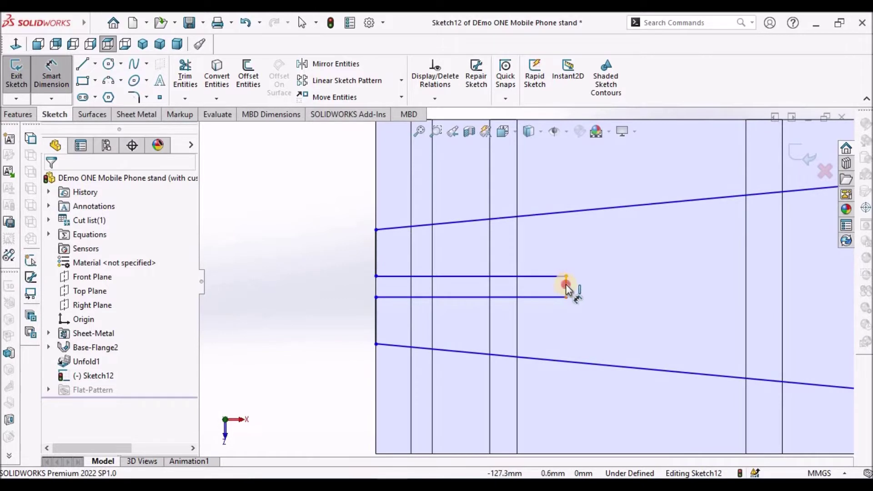
{"action": "left_click", "coordinate": [566, 287]}
{"action": "left_click", "coordinate": [308, 229]}
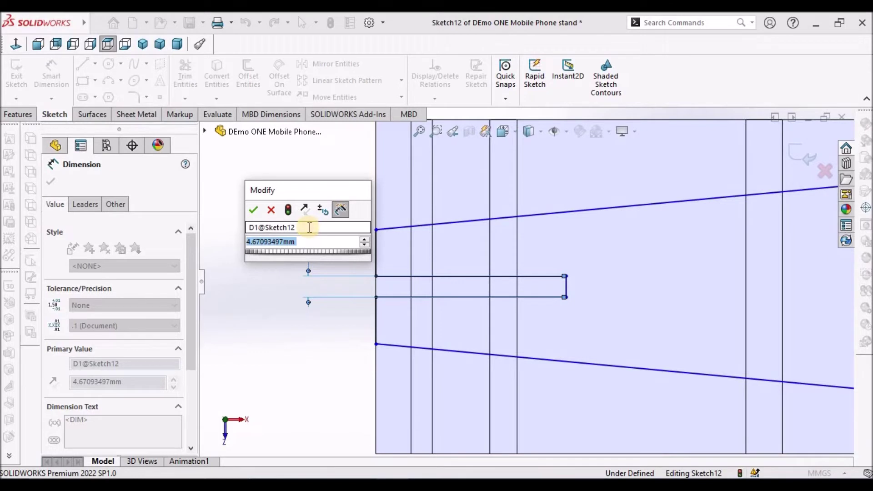
{"action": "type", "text": "26"}
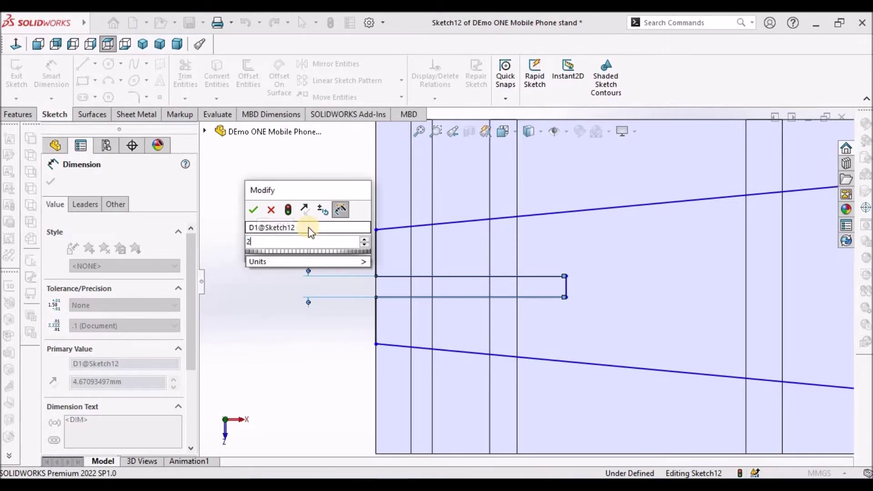
{"action": "key", "text": "Return"}
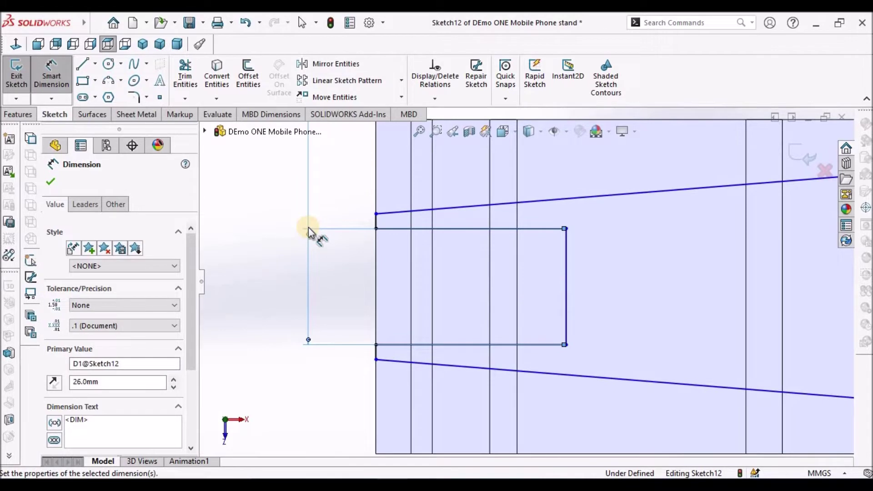
{"action": "left_click", "coordinate": [318, 426]}
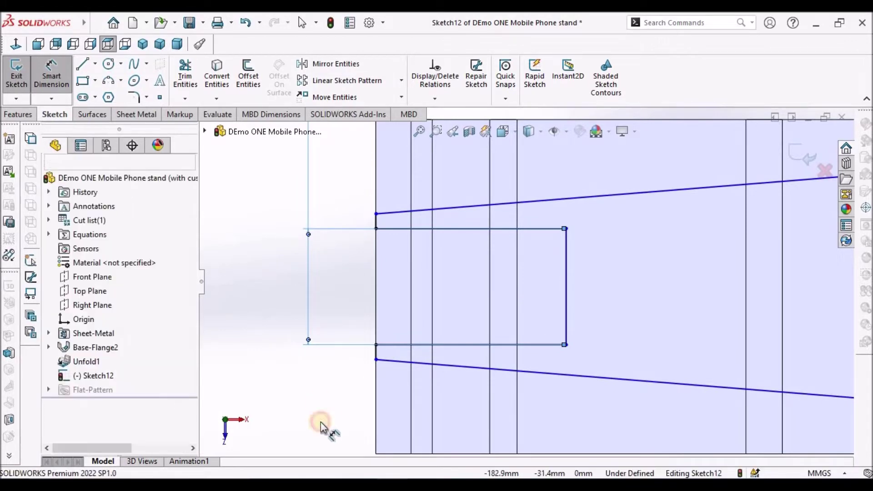
Step: Dimension the distance between the tapered lines' ends on the lip edge and set it to 48 mm
{"action": "left_click", "coordinate": [375, 214]}
{"action": "left_click", "coordinate": [376, 360]}
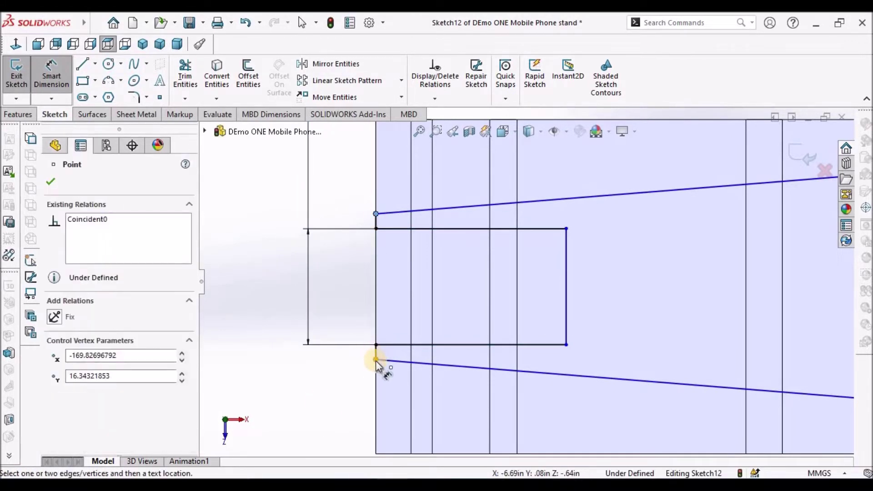
{"action": "left_click", "coordinate": [228, 280]}
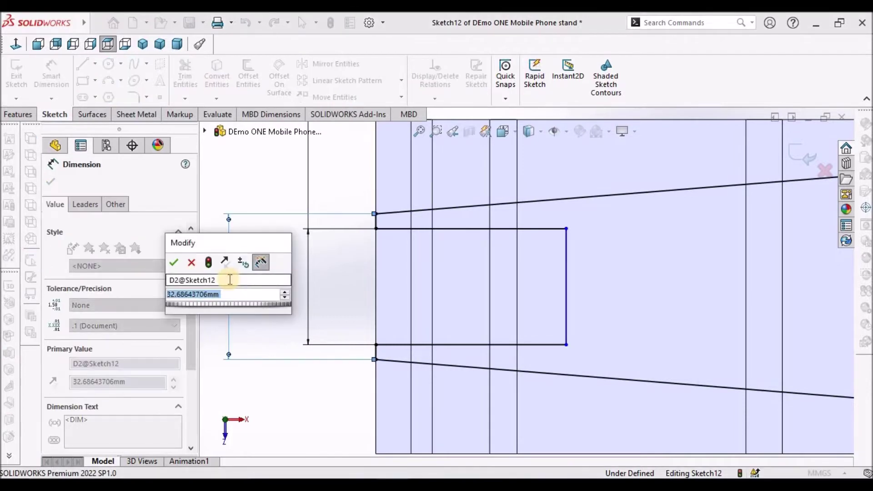
{"action": "type", "text": "48"}
{"action": "key", "text": "Return"}
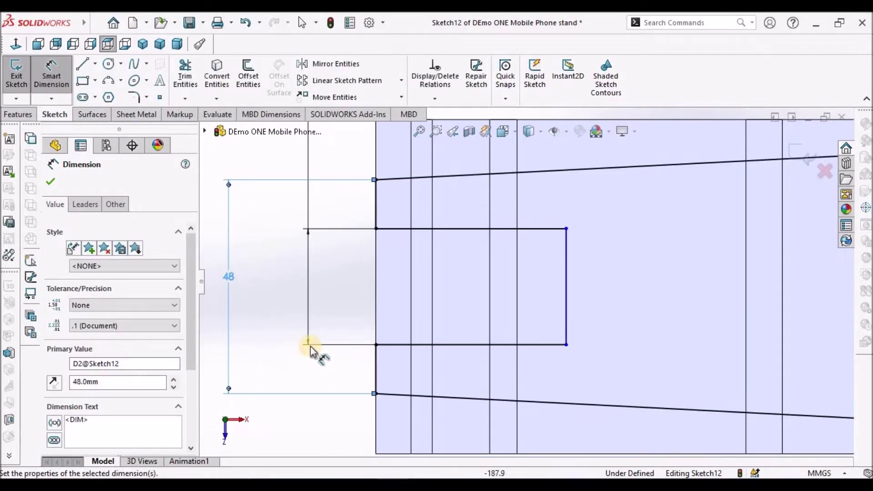
{"action": "key", "text": "z"}
{"action": "left_click", "coordinate": [324, 389]}
{"action": "left_click", "coordinate": [544, 314]}
{"action": "key", "text": "Escape"}
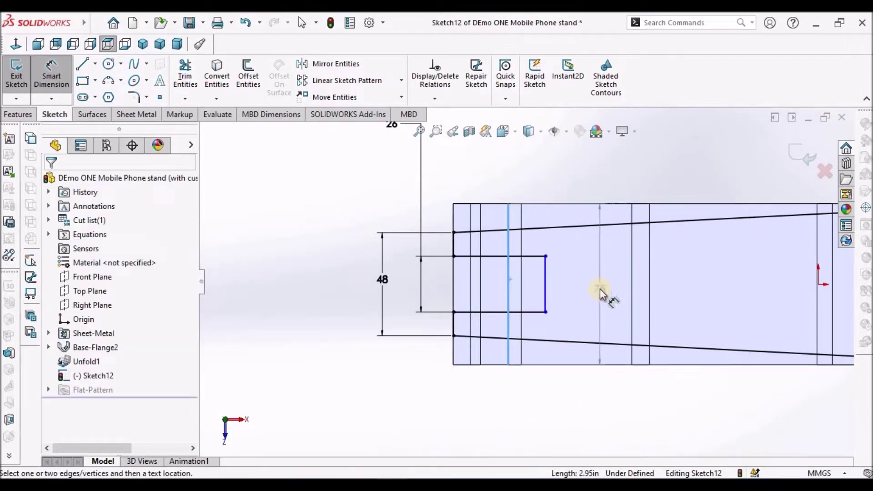
{"action": "key", "text": "Escape"}
{"action": "left_click", "coordinate": [482, 408]}
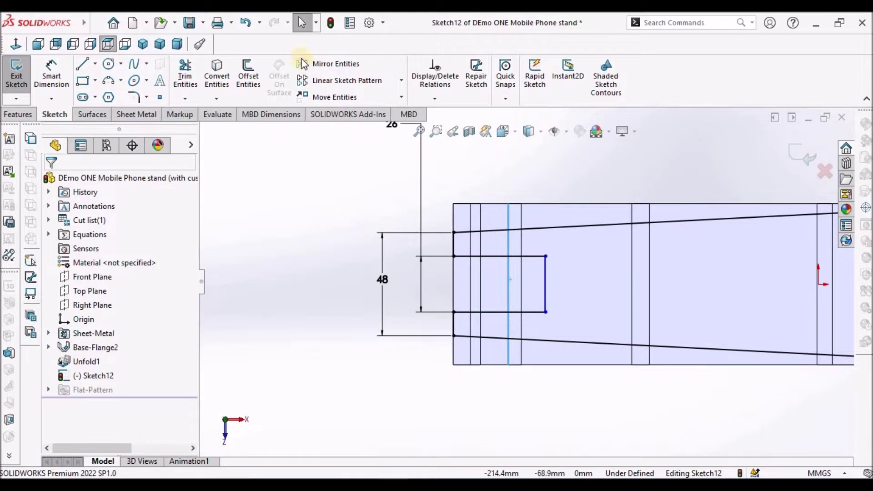
Step: Make the slot's closed end collinear with the inner edge of the second bend from the lip
{"action": "left_click", "coordinate": [520, 280]}
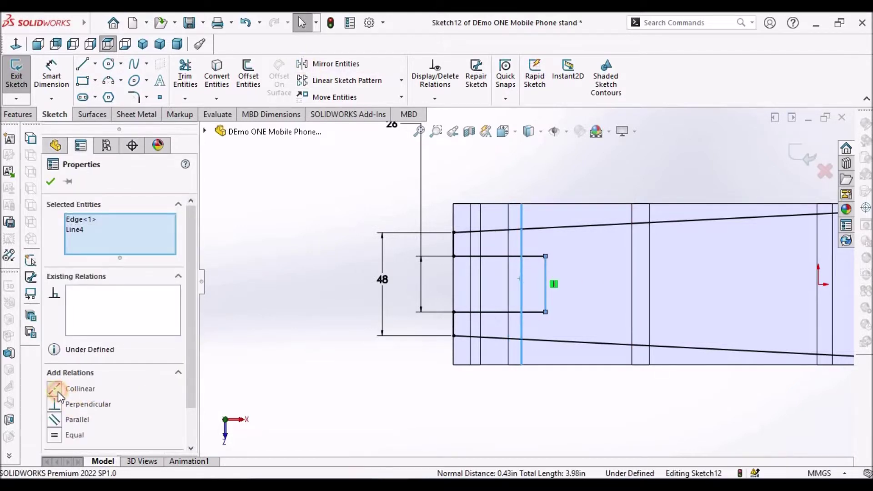
{"action": "left_click", "coordinate": [56, 390]}
{"action": "left_click", "coordinate": [51, 182]}
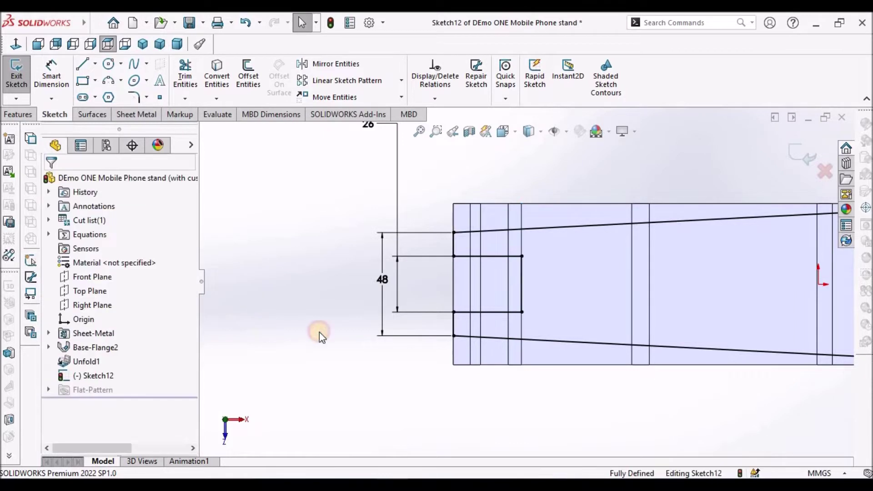
Step: Start a blind sheet metal Extruded Cut from the tapered outline sketch, with Link to thickness and Normal cut on
{"action": "key", "text": "z"}
{"action": "key", "text": "ctrl+Left"}
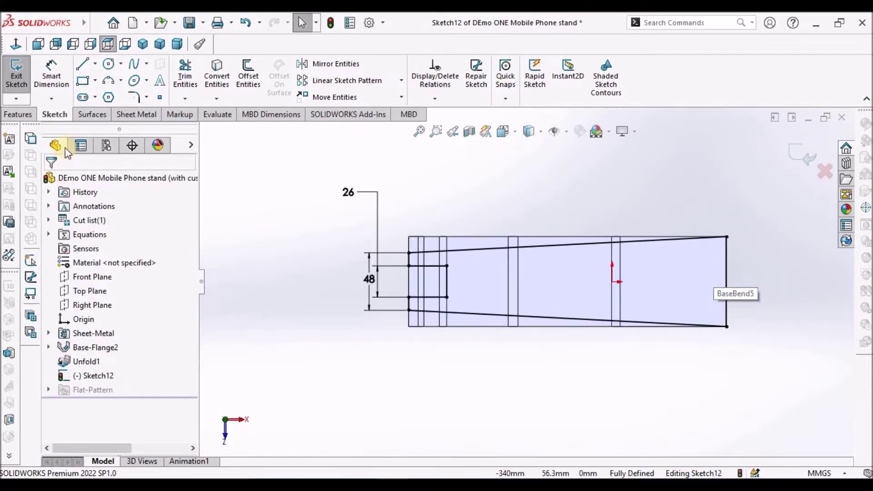
{"action": "left_click", "coordinate": [144, 116]}
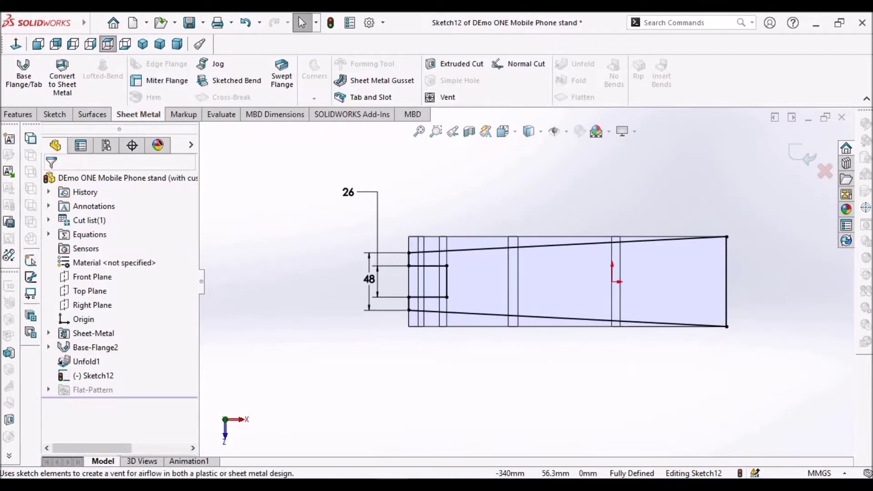
{"action": "left_click", "coordinate": [466, 64]}
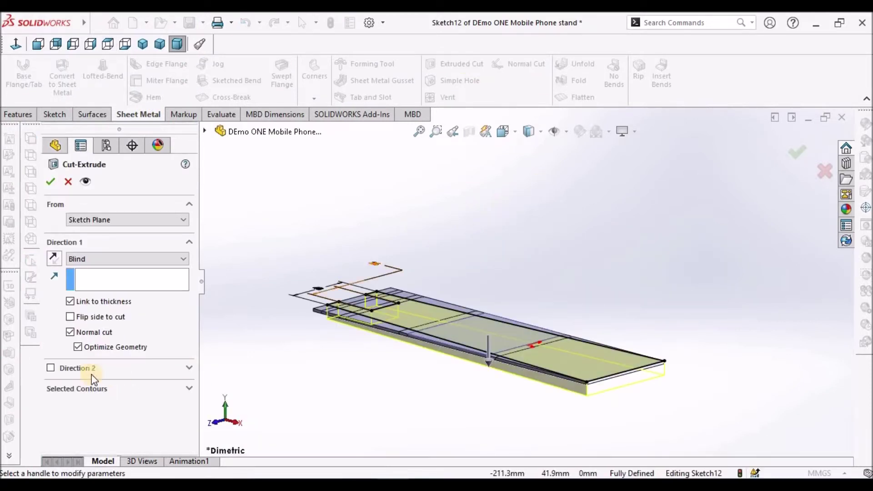
{"action": "middle_click_drag", "start_coordinate": [465, 328], "coordinate": [438, 370]}
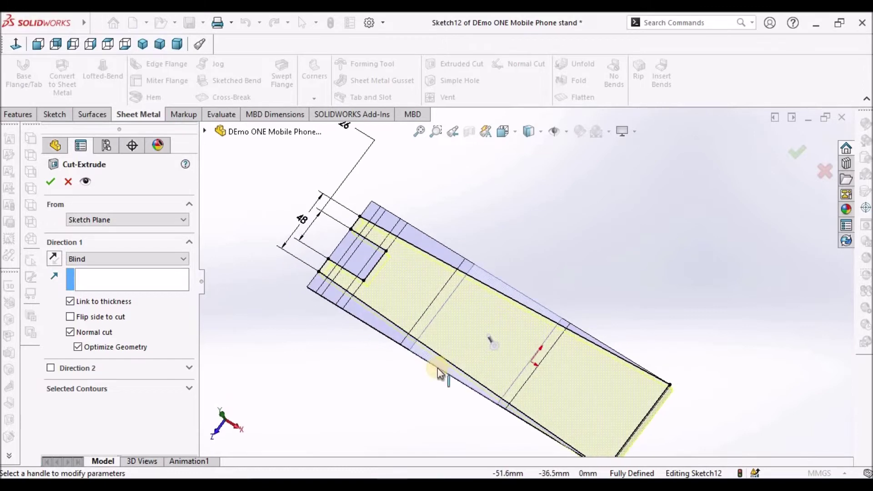
Step: Compare the cut preview with Flip side to cut on and off
{"action": "left_click", "coordinate": [71, 318]}
{"action": "middle_click_drag", "start_coordinate": [445, 284], "coordinate": [471, 312]}
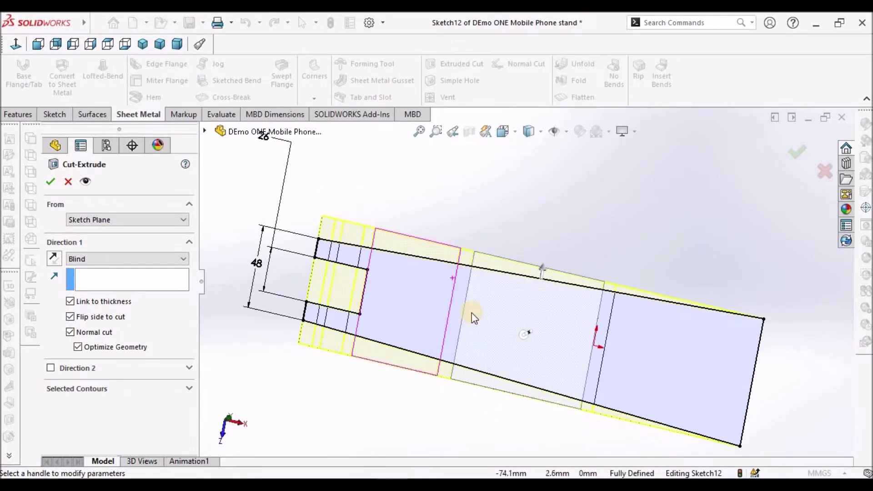
{"action": "left_click", "coordinate": [70, 317]}
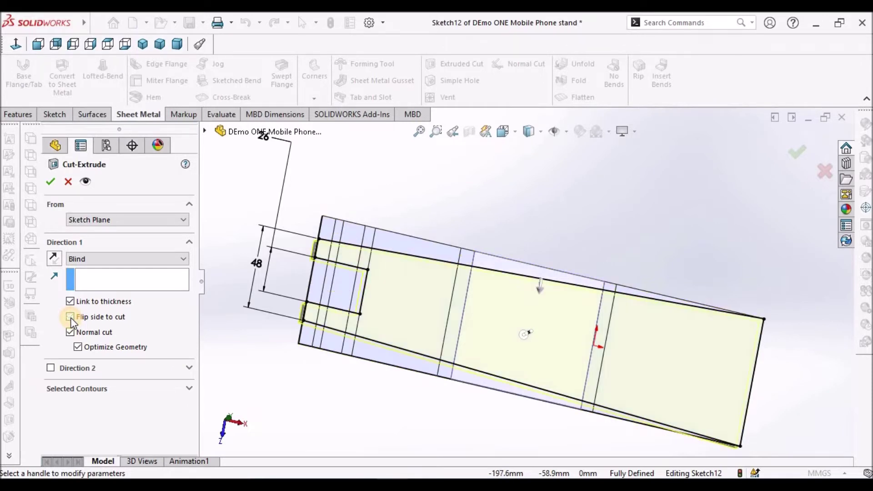
{"action": "middle_click_drag", "start_coordinate": [509, 286], "coordinate": [482, 277]}
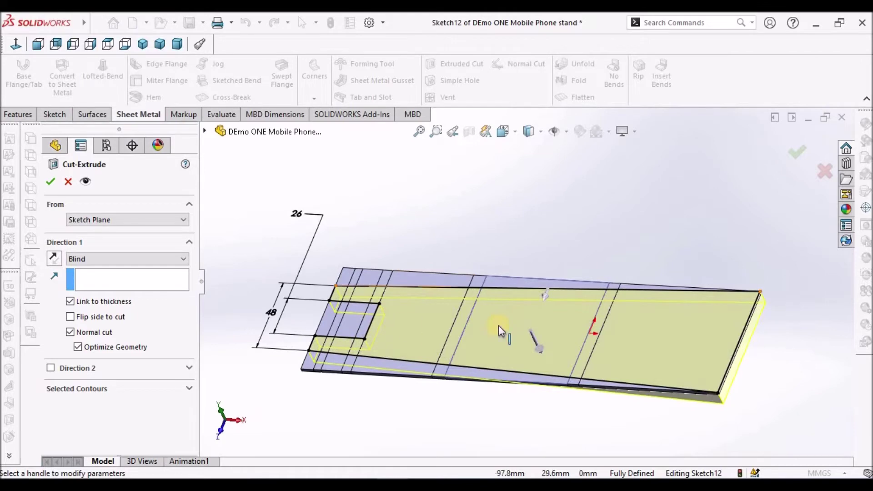
{"action": "middle_click_drag", "start_coordinate": [506, 323], "coordinate": [370, 253]}
{"action": "scroll", "coordinate": [370, 253], "scroll_direction": "up", "scroll_amount": 3}
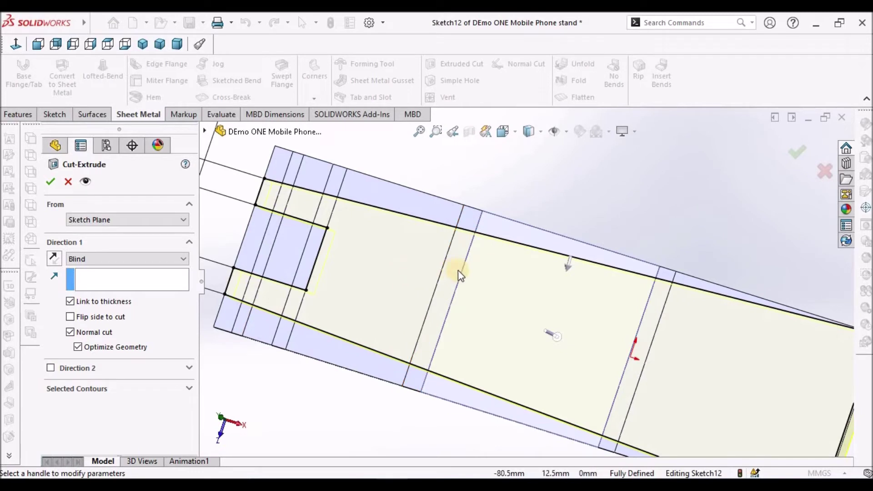
{"action": "scroll", "coordinate": [457, 270], "scroll_direction": "down", "scroll_amount": 3}
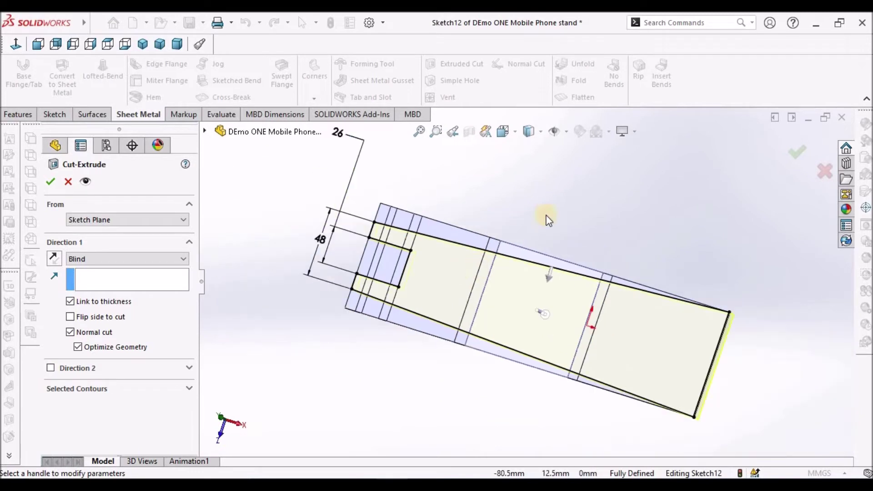
Step: Turn on Flip side to cut so the material outside the tapered outline is removed, and complete the cut
{"action": "left_click", "coordinate": [71, 317]}
{"action": "left_click", "coordinate": [49, 183]}
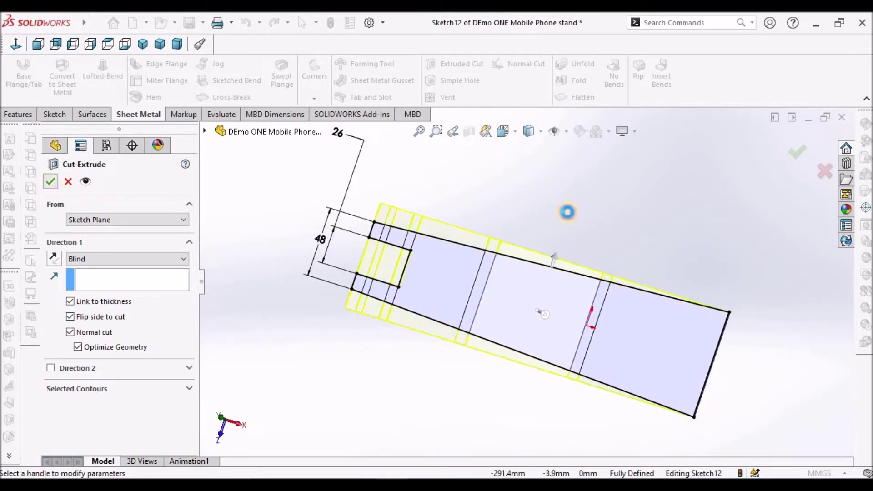
{"action": "middle_click_drag", "start_coordinate": [583, 219], "coordinate": [593, 203]}
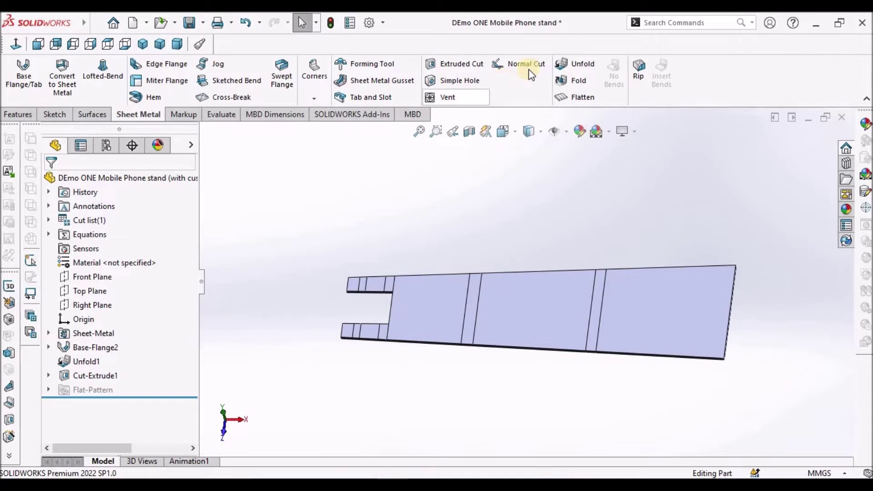
Step: Fold all bends back into shape with the face at the wide end of the flat part fixed
{"action": "left_click", "coordinate": [578, 82]}
{"action": "left_click", "coordinate": [136, 295]}
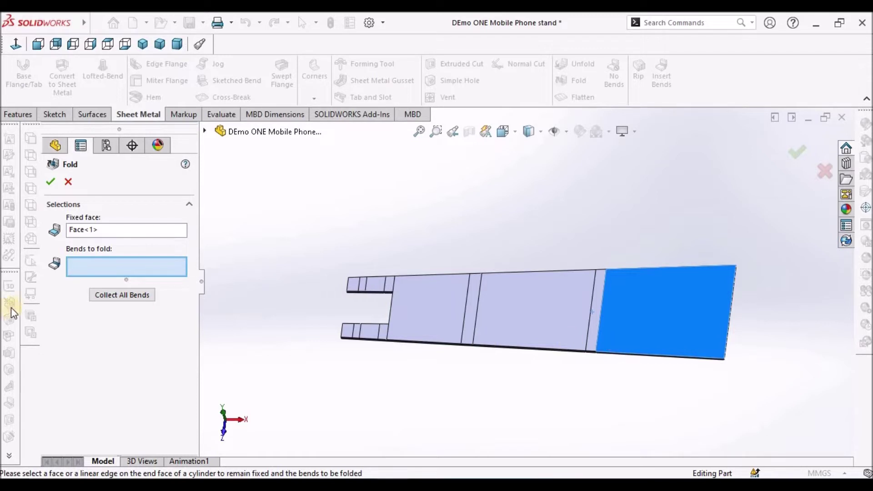
{"action": "left_click", "coordinate": [109, 299]}
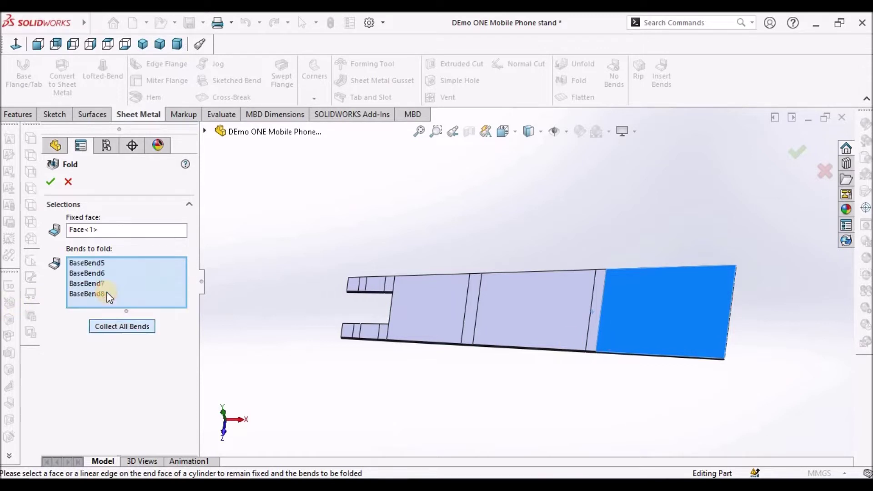
{"action": "left_click", "coordinate": [50, 182]}
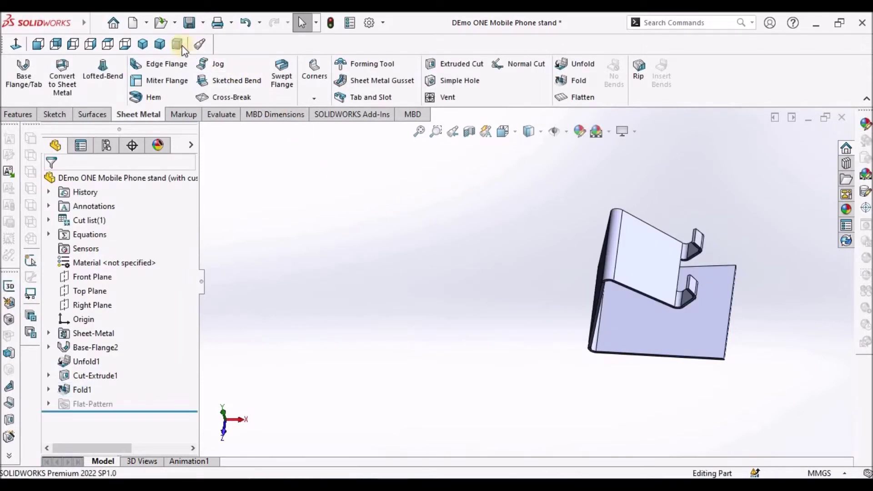
{"action": "left_click", "coordinate": [177, 44]}
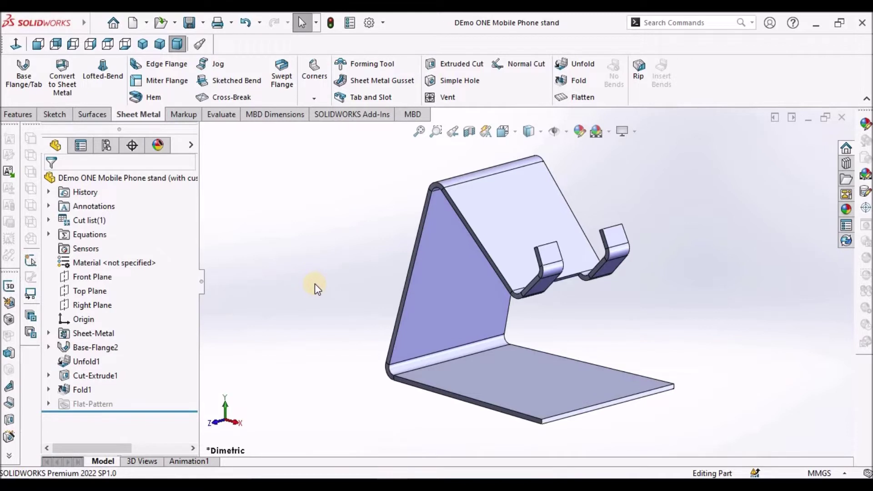
Step: In a new sketch on the stand's outer back face, draw an upright ellipse with radii about 17.8 mm and 14.9 mm
{"action": "middle_click_drag", "start_coordinate": [332, 245], "coordinate": [479, 286]}
{"action": "left_click", "coordinate": [479, 285]}
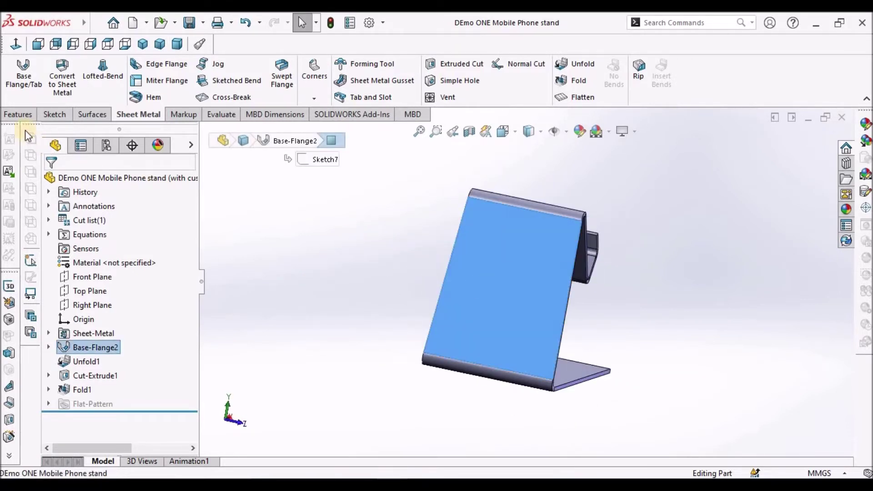
{"action": "left_click", "coordinate": [53, 114]}
{"action": "left_click", "coordinate": [17, 73]}
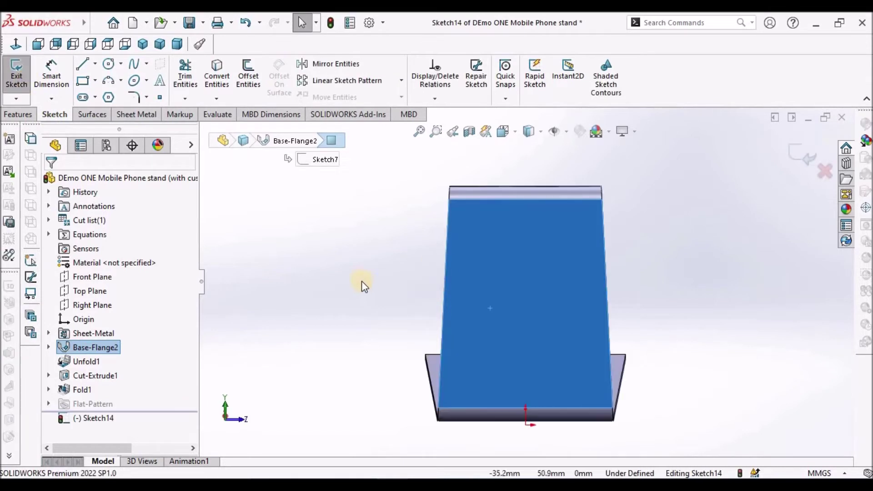
{"action": "left_click", "coordinate": [141, 82]}
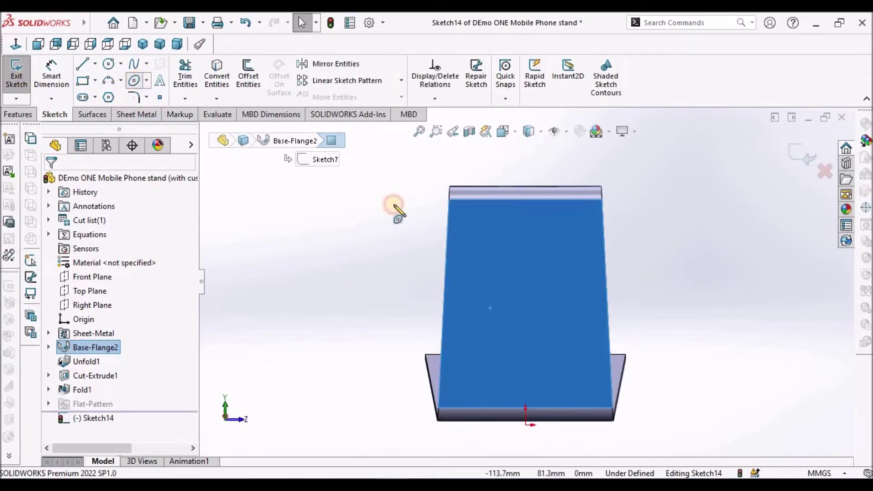
{"action": "left_click", "coordinate": [517, 298]}
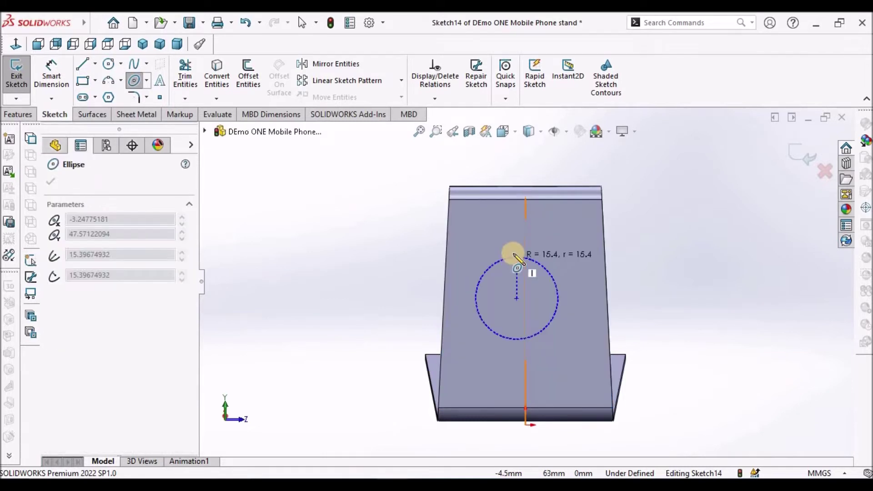
{"action": "left_click", "coordinate": [515, 250]}
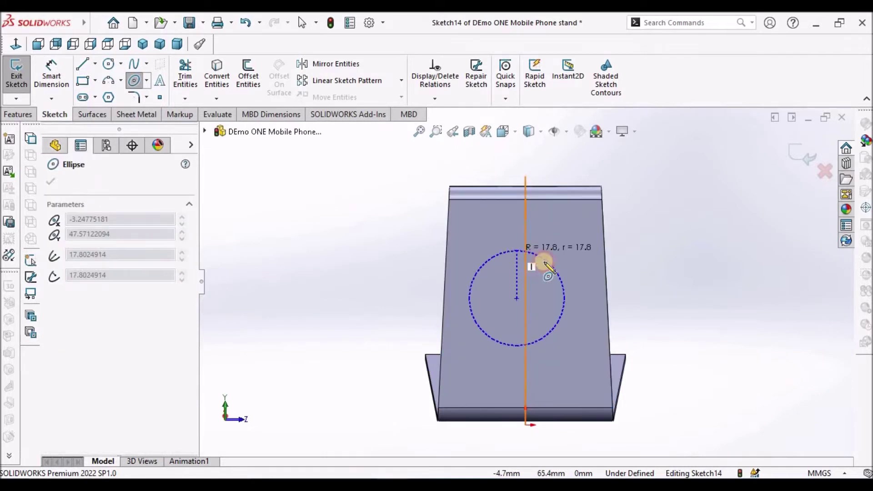
{"action": "left_click", "coordinate": [556, 299]}
{"action": "right_click", "coordinate": [405, 257]}
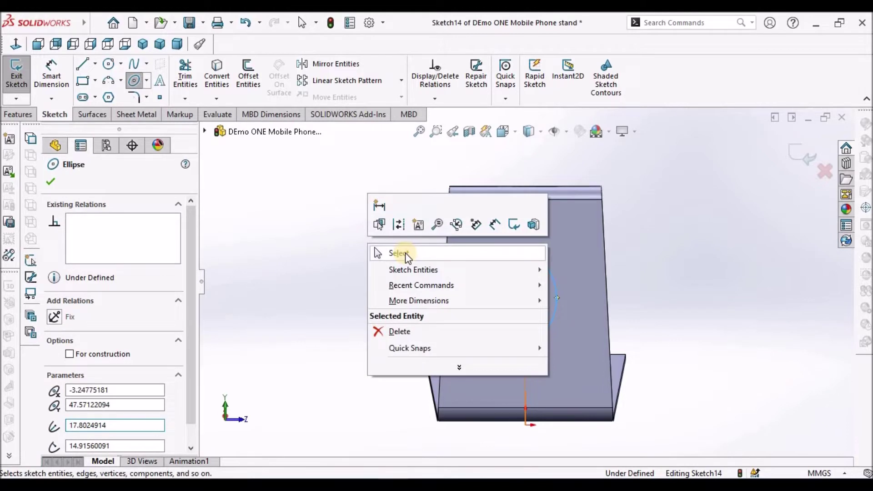
{"action": "left_click", "coordinate": [406, 253]}
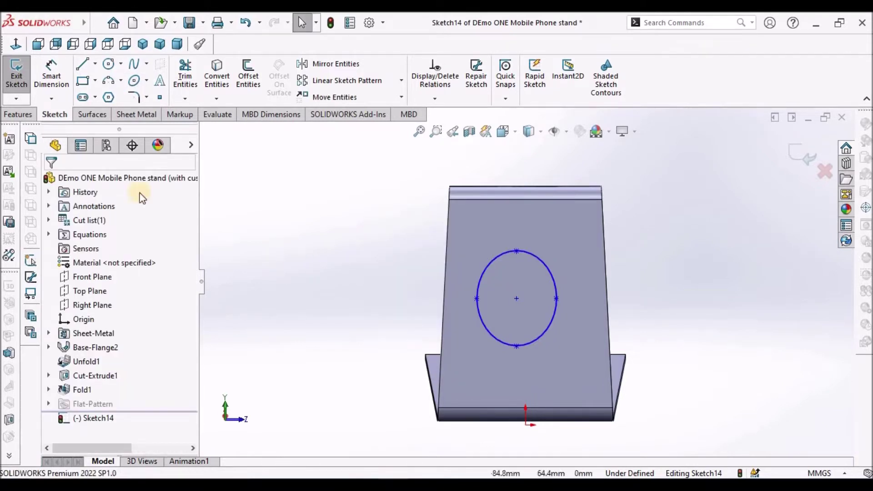
Step: Switch the model's display style to wireframe
{"action": "left_click", "coordinate": [533, 139]}
{"action": "left_click", "coordinate": [534, 216]}
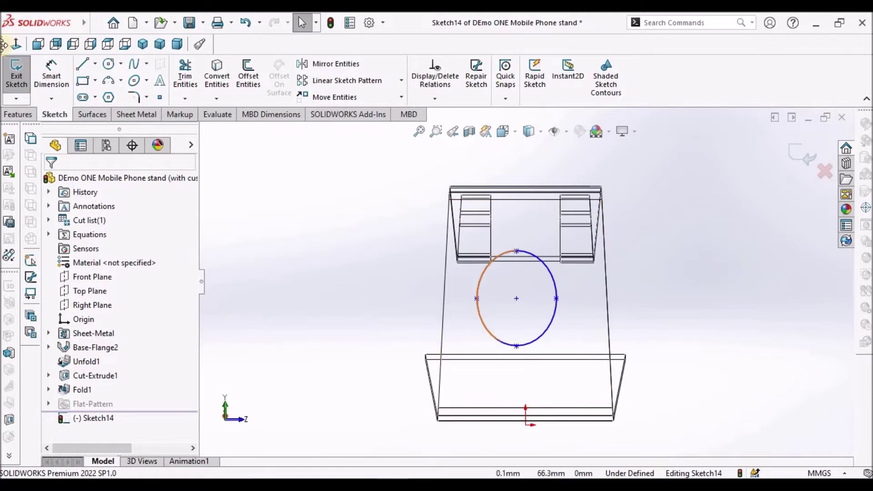
{"action": "left_click", "coordinate": [577, 422]}
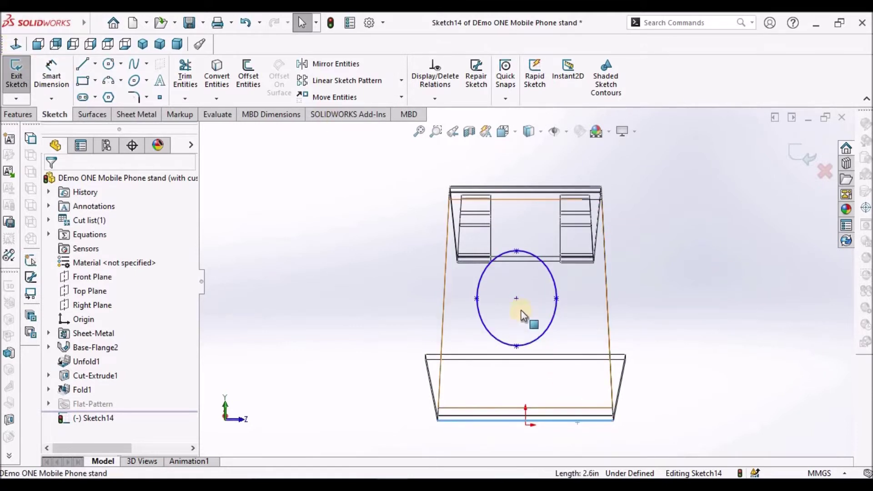
{"action": "left_click", "coordinate": [517, 298]}
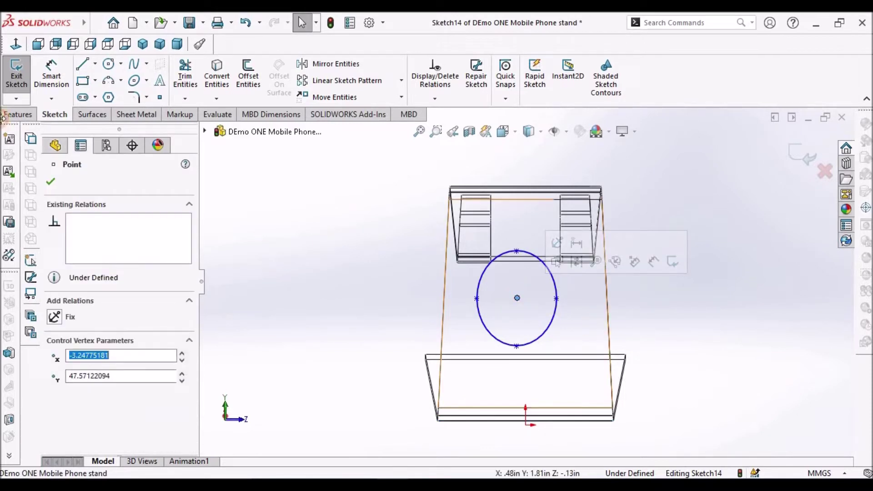
{"action": "key", "text": "Escape"}
Step: Dimension the vertical distance from the stand's bottom edge to the ellipse's centre and set it to 50 mm
{"action": "left_click", "coordinate": [51, 75]}
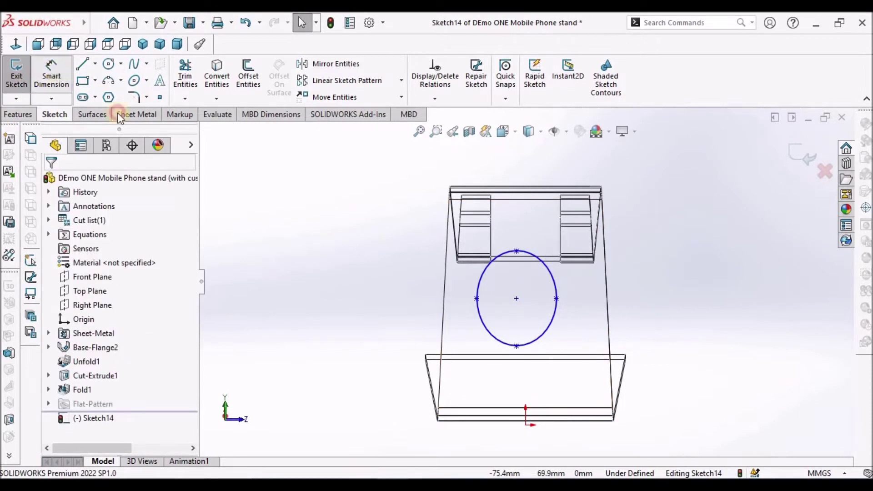
{"action": "left_click", "coordinate": [576, 421]}
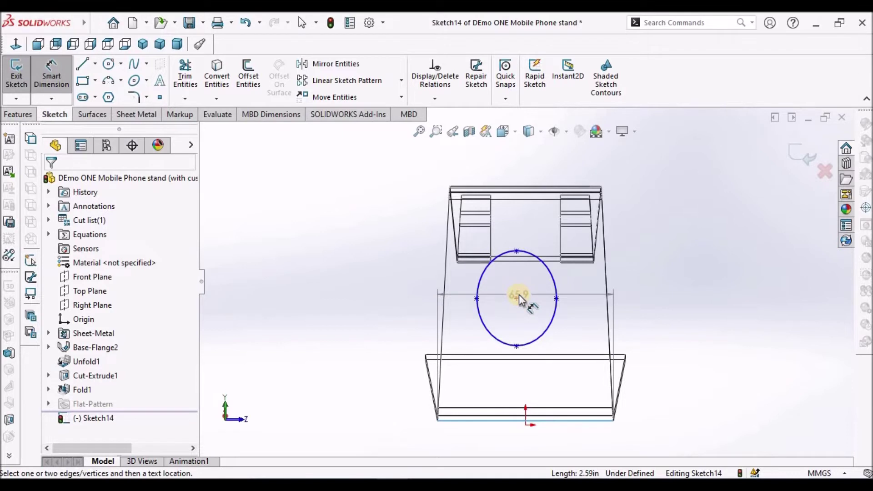
{"action": "left_click", "coordinate": [517, 297]}
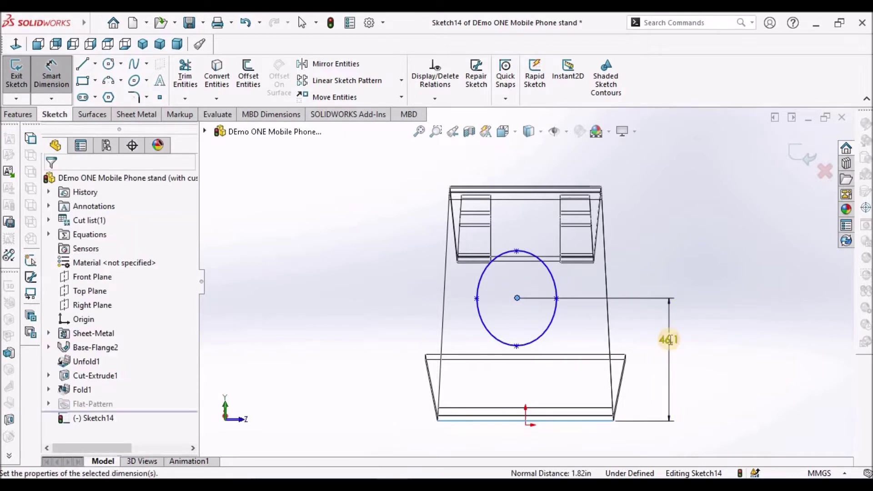
{"action": "left_click", "coordinate": [669, 342]}
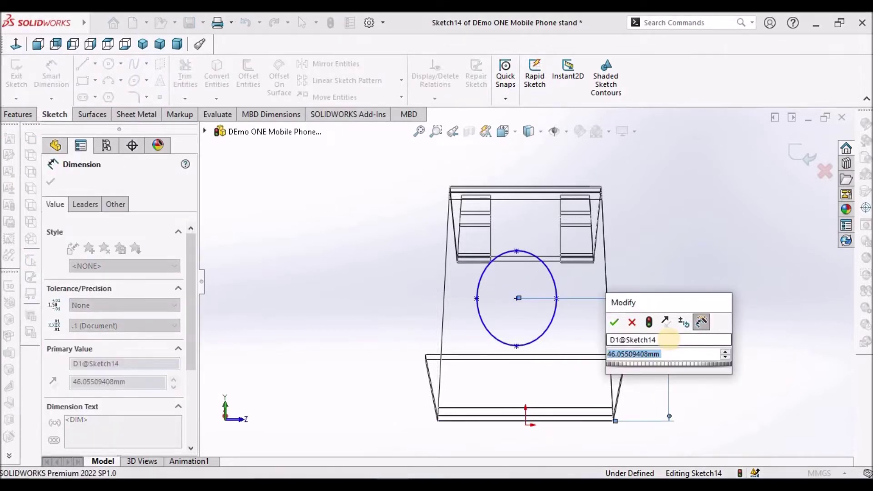
{"action": "type", "text": "50"}
{"action": "key", "text": "Return"}
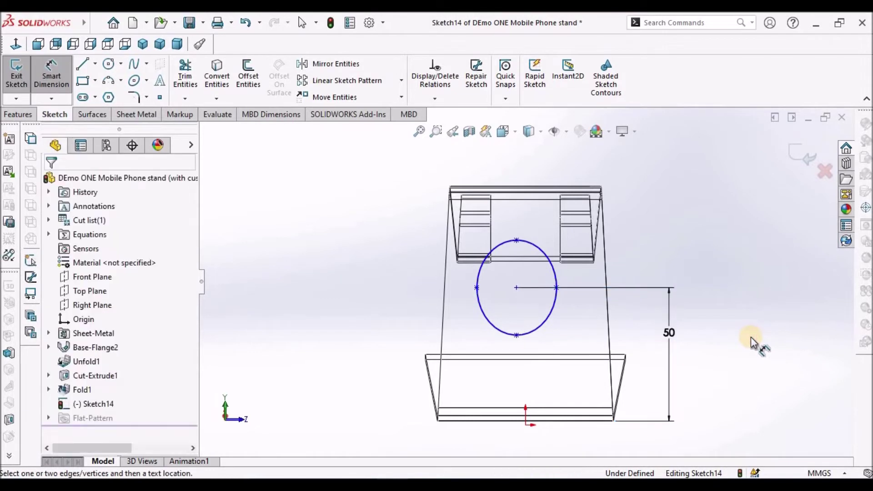
Step: Dimension the ellipse's height between its top and bottom points and set it to 34 mm
{"action": "left_click", "coordinate": [517, 240]}
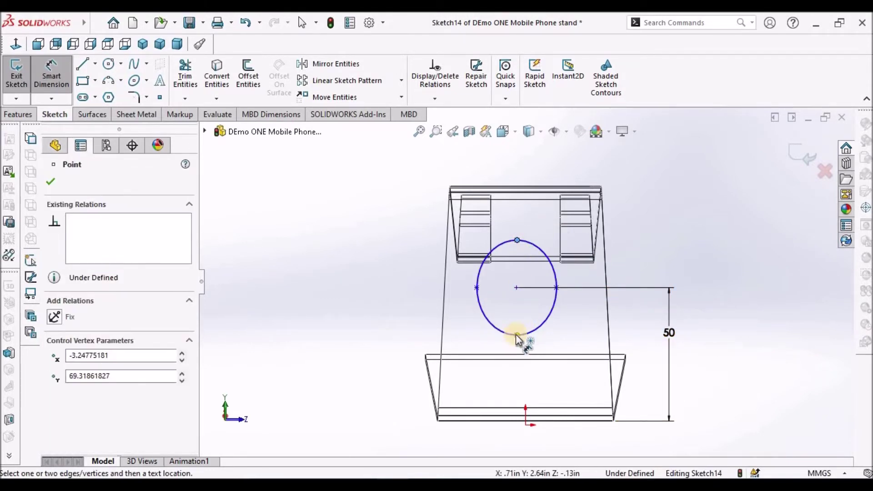
{"action": "left_click", "coordinate": [516, 335]}
{"action": "left_click", "coordinate": [376, 291]}
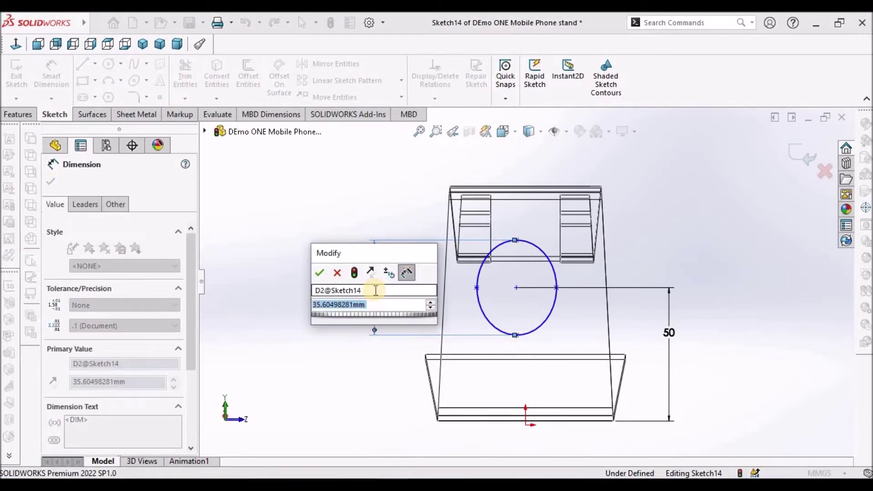
{"action": "type", "text": "34"}
{"action": "key", "text": "Return"}
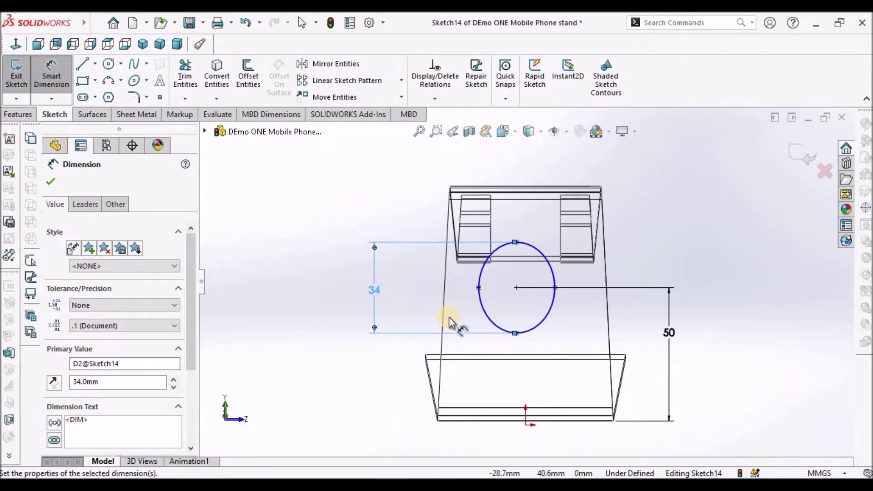
Step: Dimension the ellipse's width between its two side points and set it to 25 mm
{"action": "left_click", "coordinate": [480, 287]}
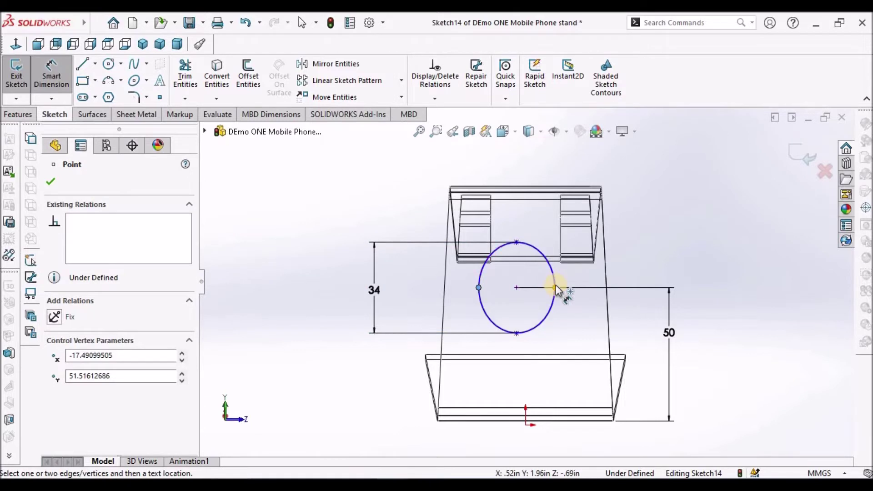
{"action": "left_click", "coordinate": [555, 287]}
{"action": "left_click", "coordinate": [515, 435]}
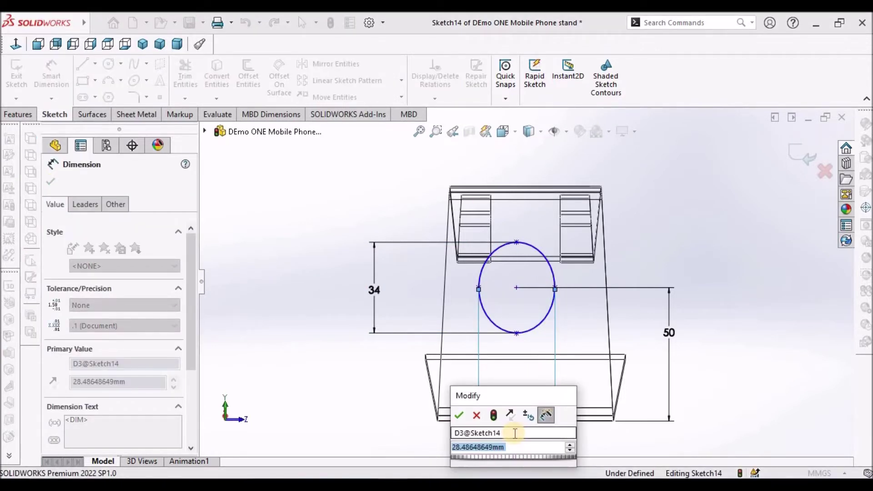
{"action": "type", "text": "2"}
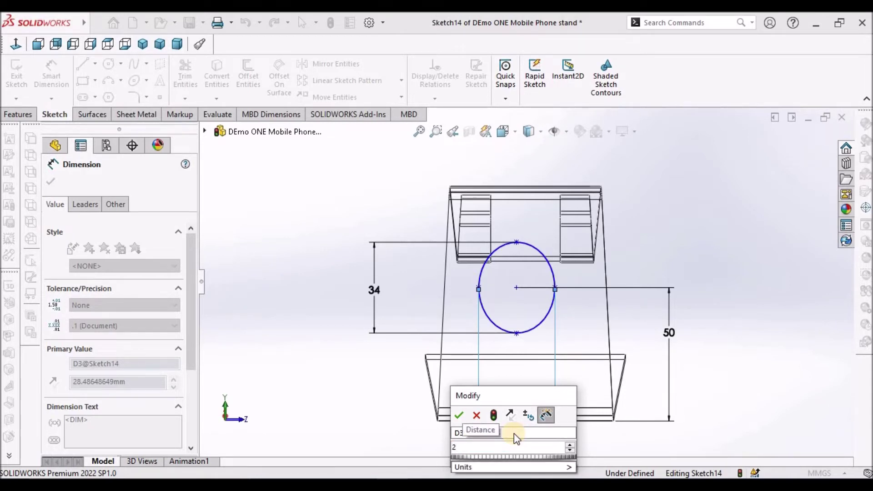
{"action": "type", "text": "5"}
{"action": "key", "text": "Return"}
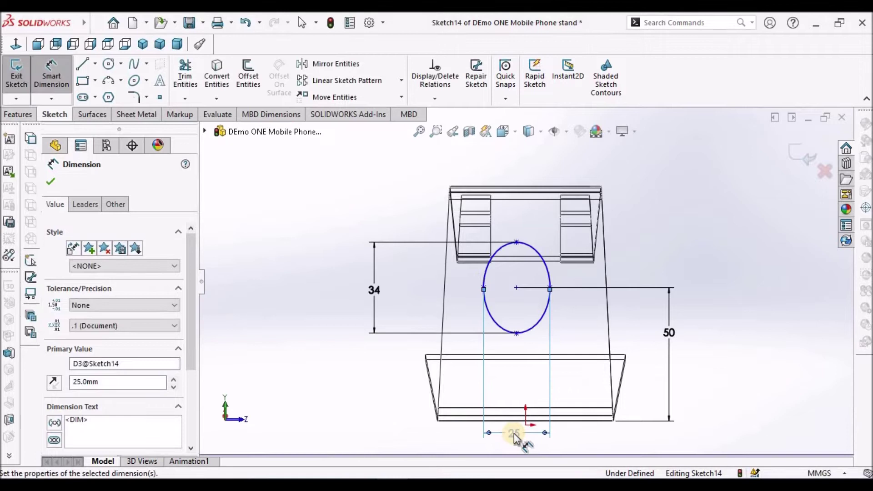
{"action": "key", "text": "Escape"}
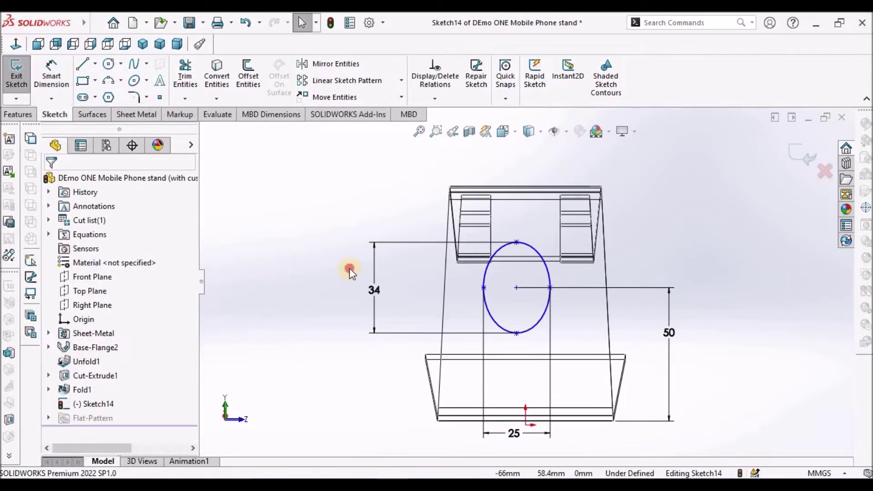
{"action": "left_click", "coordinate": [699, 240]}
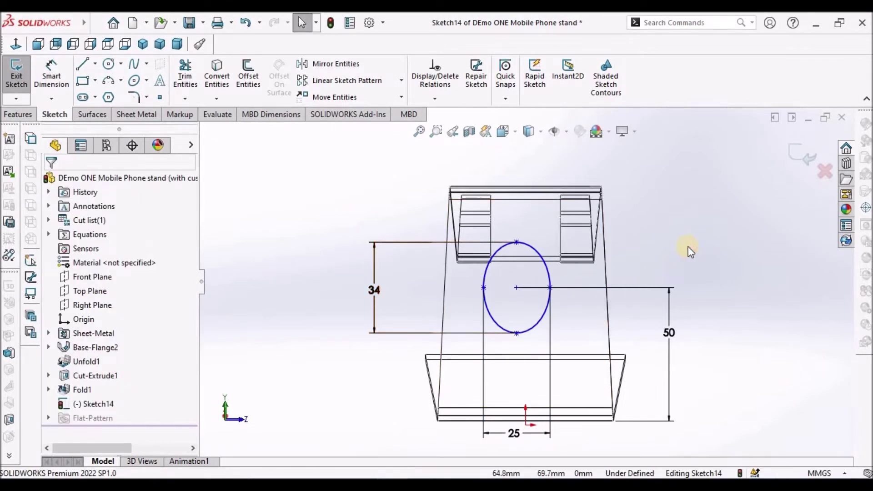
Step: Add a Vertical relation between the origin and the ellipse's centre, top and bottom points
{"action": "left_click", "coordinate": [527, 425]}
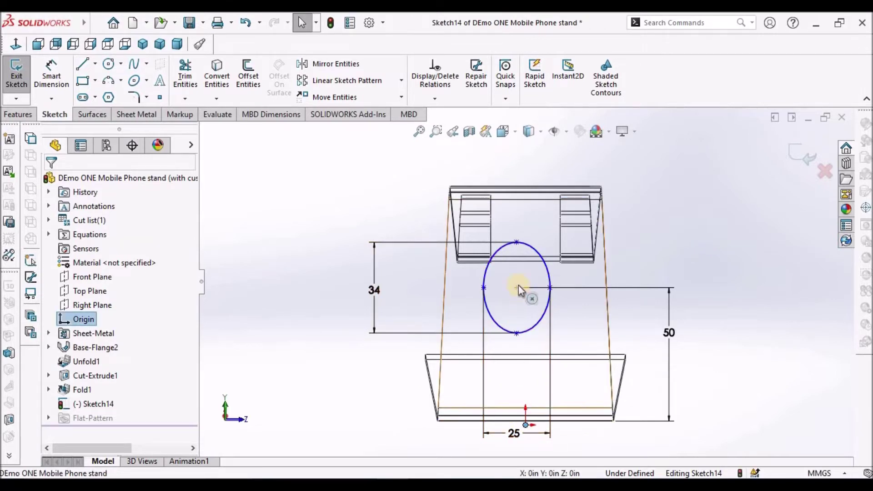
{"action": "left_click", "coordinate": [517, 287], "text": "ctrl"}
{"action": "left_click", "coordinate": [517, 334], "text": "ctrl"}
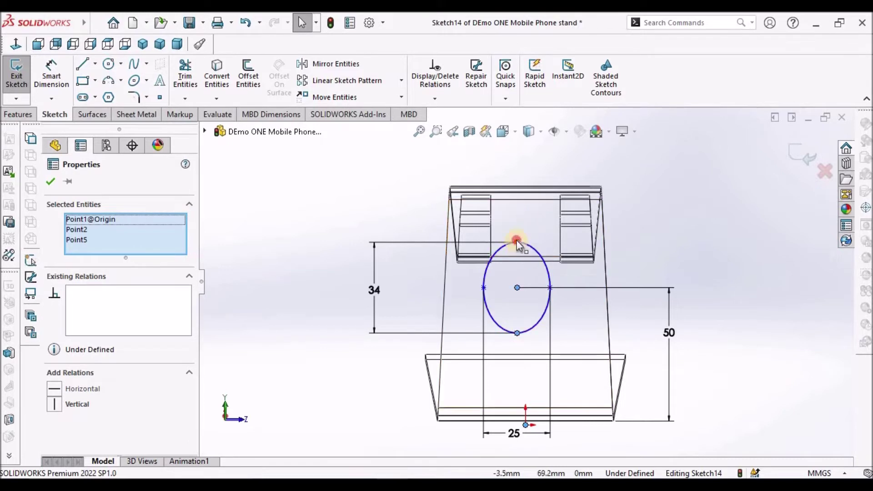
{"action": "left_click", "coordinate": [516, 241], "text": "ctrl"}
{"action": "left_click", "coordinate": [61, 409]}
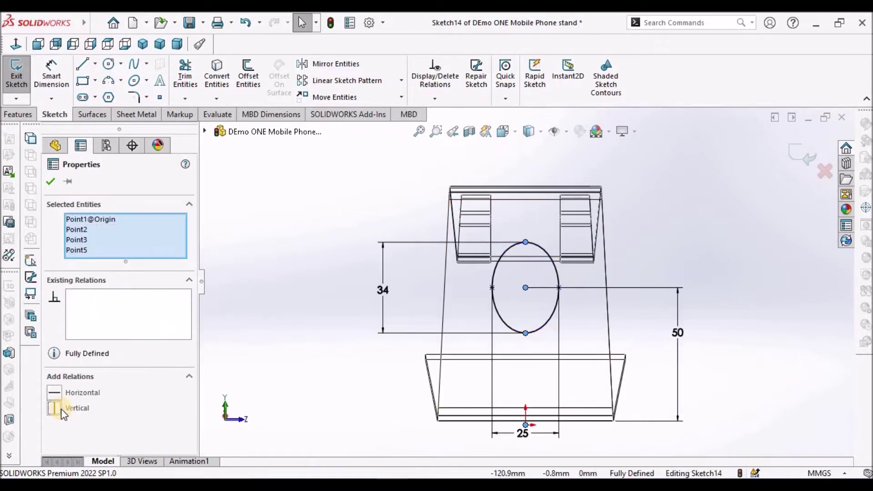
{"action": "left_click", "coordinate": [51, 181]}
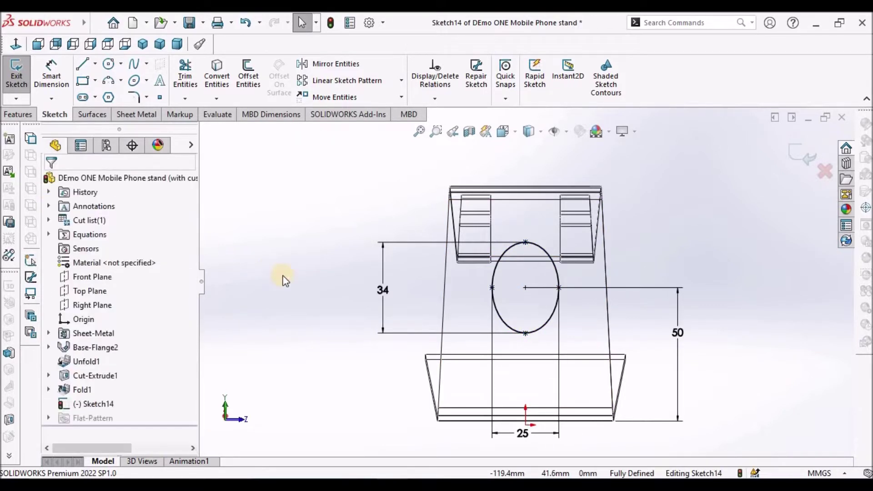
Step: Switch the model's display style to shaded with edges
{"action": "left_click", "coordinate": [533, 134]}
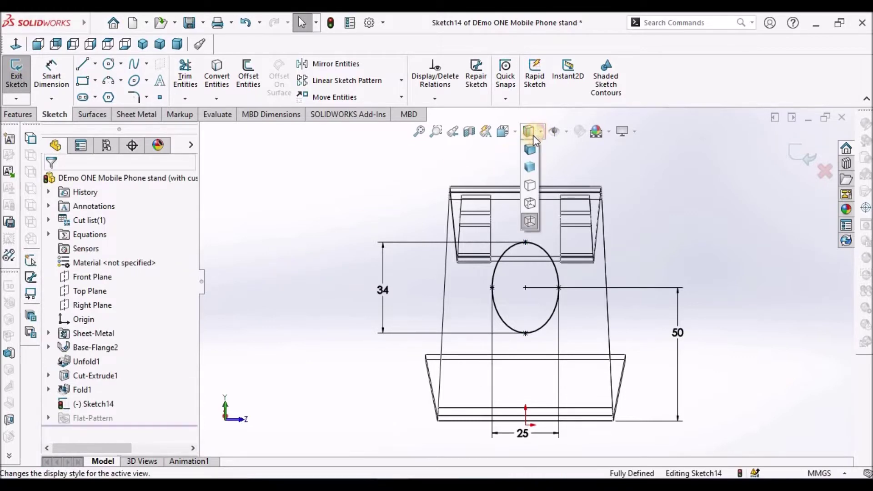
{"action": "left_click", "coordinate": [529, 149]}
{"action": "middle_click_drag", "start_coordinate": [626, 189], "coordinate": [596, 206]}
Step: Cut the ellipse through the stand's back face with a blind sheet metal Extruded Cut linked to the thickness, as a normal cut
{"action": "left_click", "coordinate": [129, 114]}
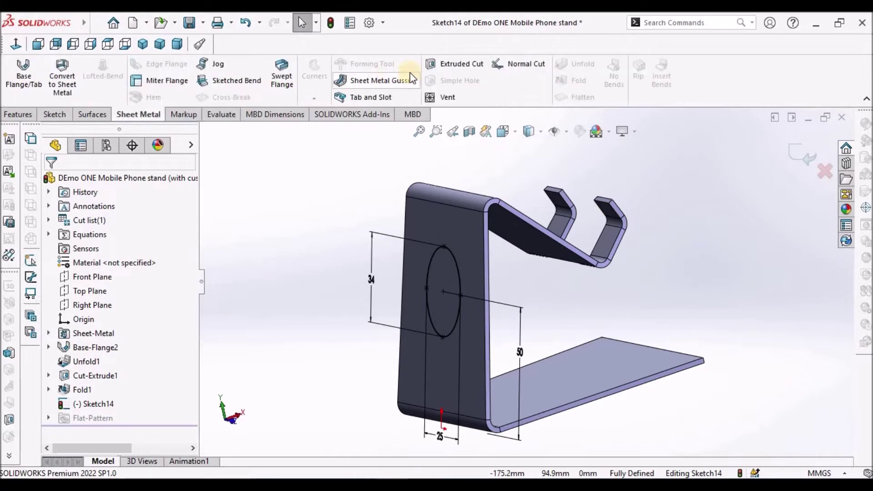
{"action": "left_click", "coordinate": [438, 67]}
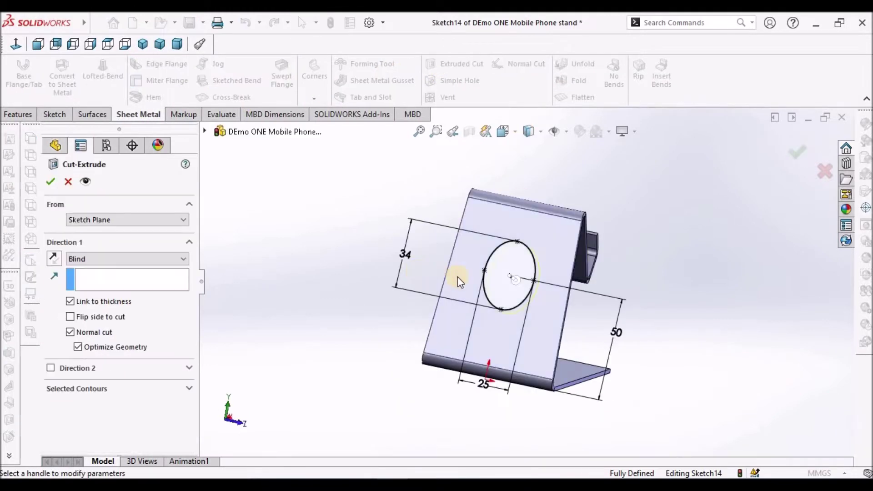
{"action": "middle_click_drag", "start_coordinate": [332, 248], "coordinate": [213, 286]}
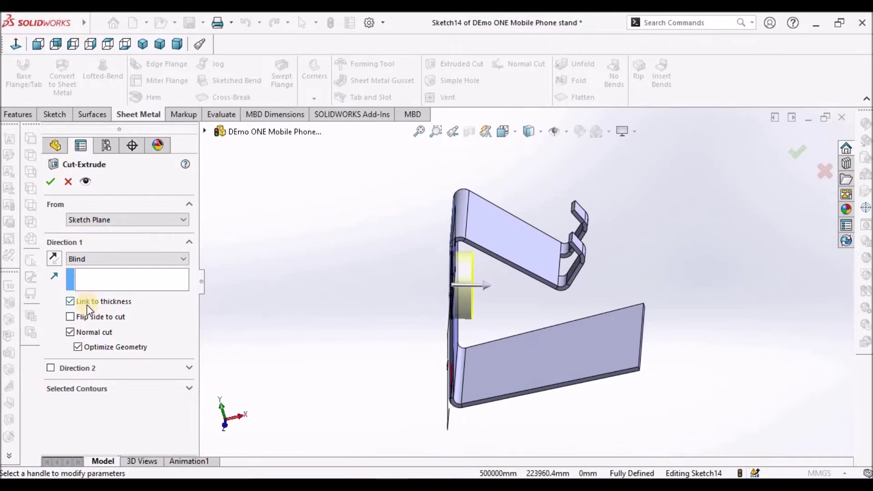
{"action": "left_click", "coordinate": [51, 182]}
Step: Start a Break Corner with the 10 mm fillet type on the nearer corner edge at the base plate's free end
{"action": "middle_click_drag", "start_coordinate": [532, 277], "coordinate": [555, 423]}
{"action": "scroll", "coordinate": [444, 355], "scroll_direction": "down", "scroll_amount": 8}
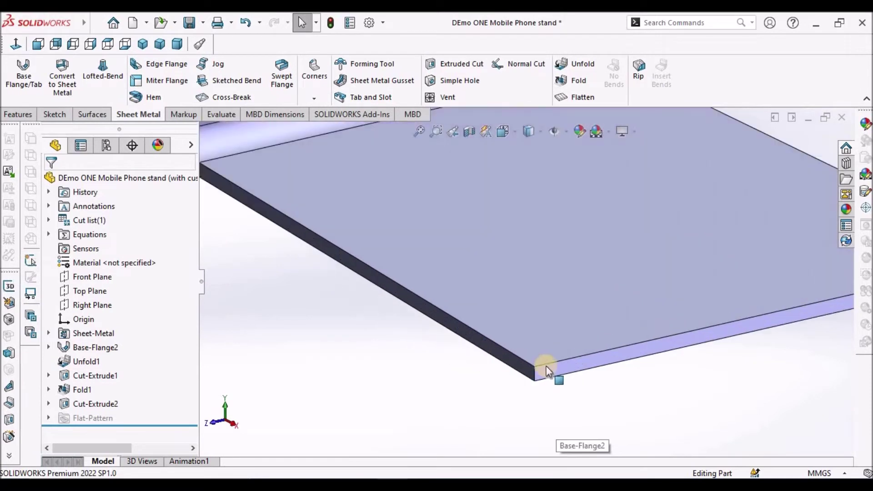
{"action": "left_click", "coordinate": [547, 366]}
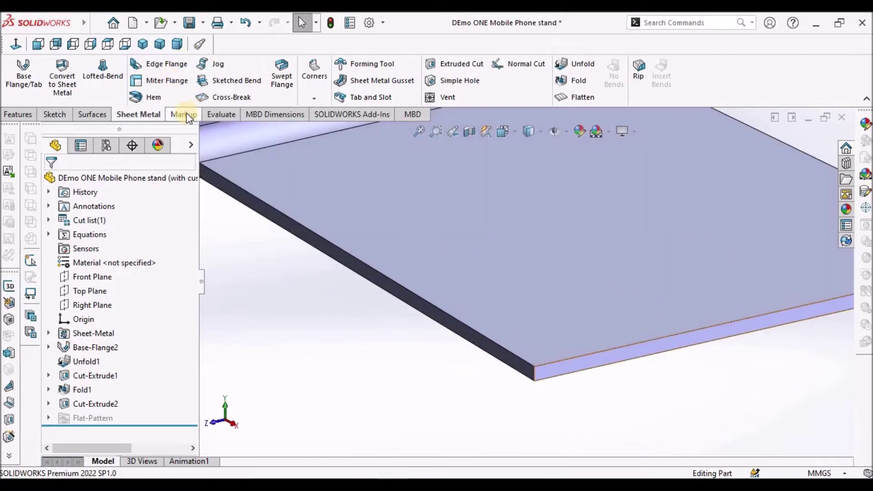
{"action": "left_click", "coordinate": [313, 99]}
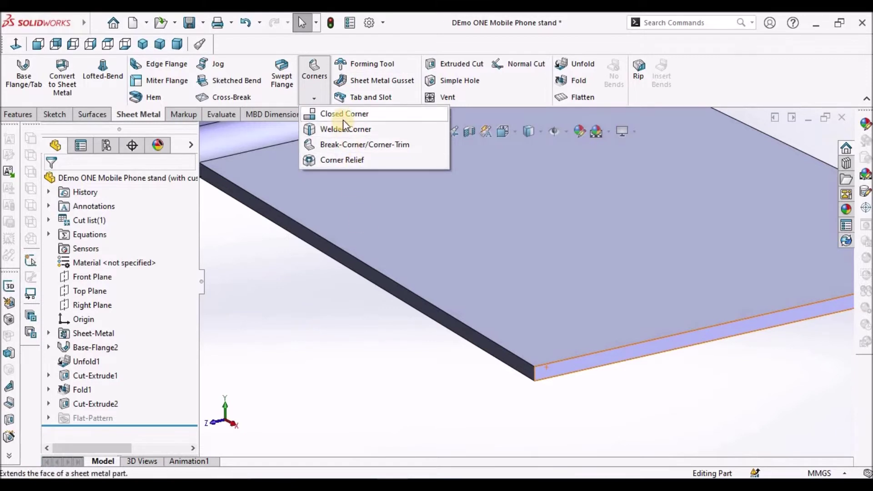
{"action": "left_click", "coordinate": [342, 143]}
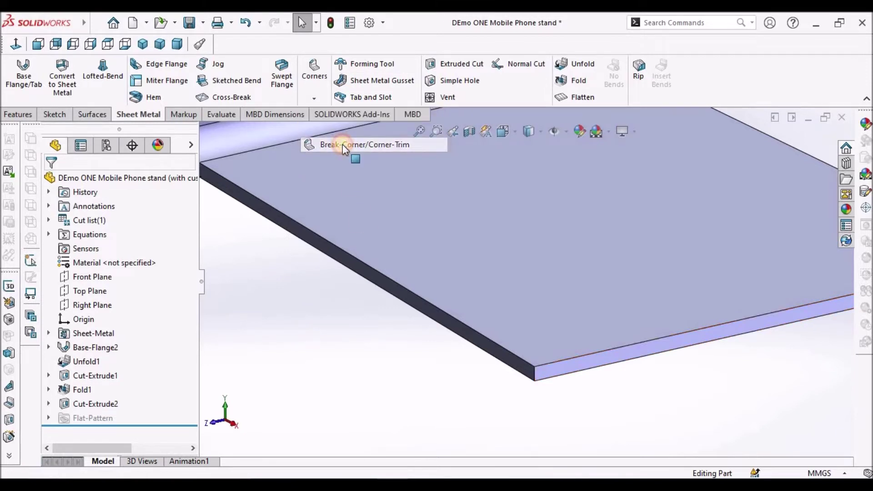
{"action": "scroll", "coordinate": [579, 335], "scroll_direction": "up", "scroll_amount": 3}
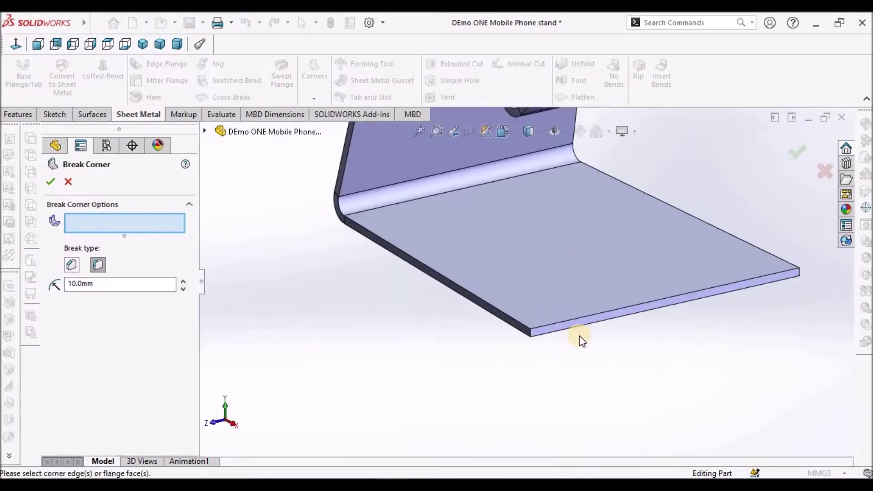
{"action": "scroll", "coordinate": [506, 334], "scroll_direction": "down", "scroll_amount": 3}
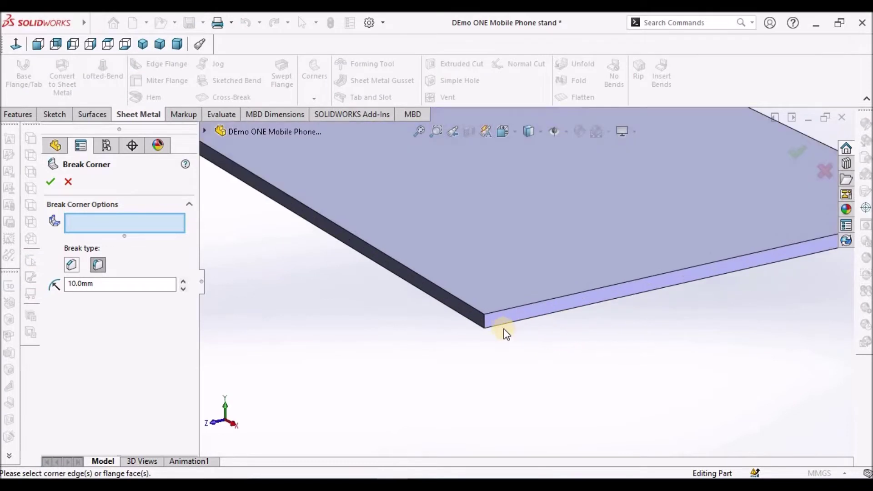
{"action": "left_click", "coordinate": [483, 318]}
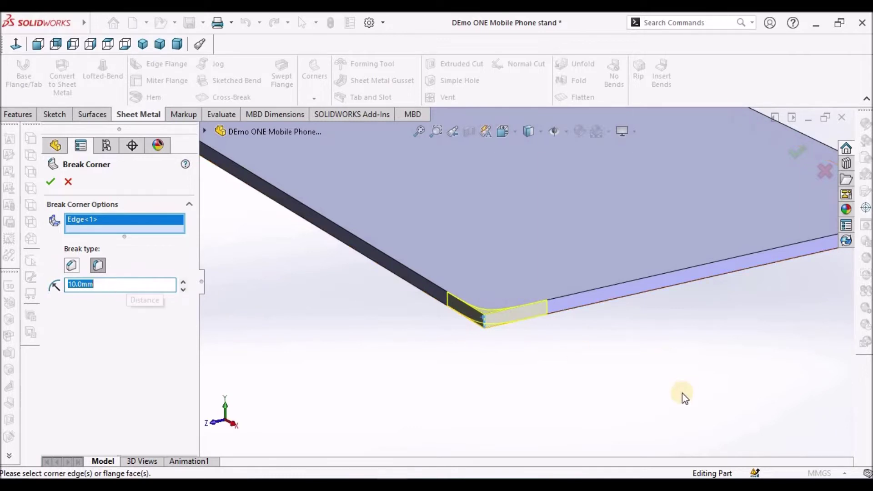
Step: Add the base plate's other free corner to the 10 mm Break Corner and apply it
{"action": "scroll", "coordinate": [682, 393], "scroll_direction": "up", "scroll_amount": 5}
{"action": "scroll", "coordinate": [632, 260], "scroll_direction": "down", "scroll_amount": 5}
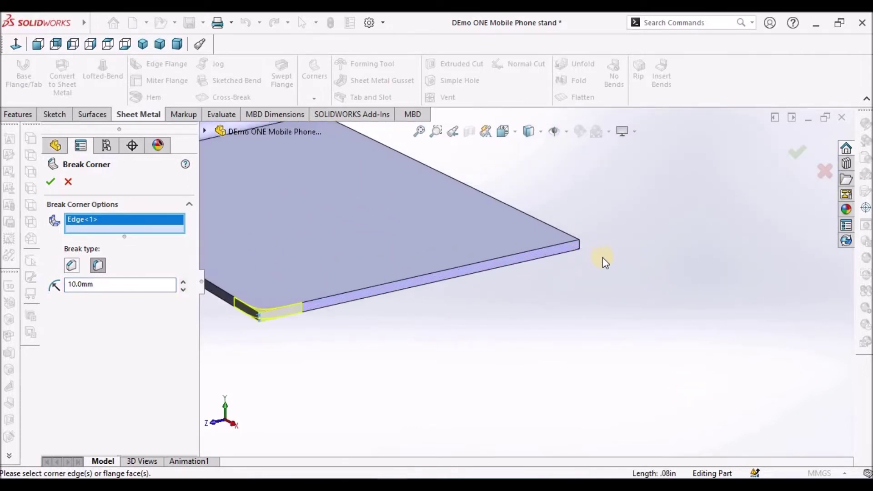
{"action": "left_click", "coordinate": [577, 242]}
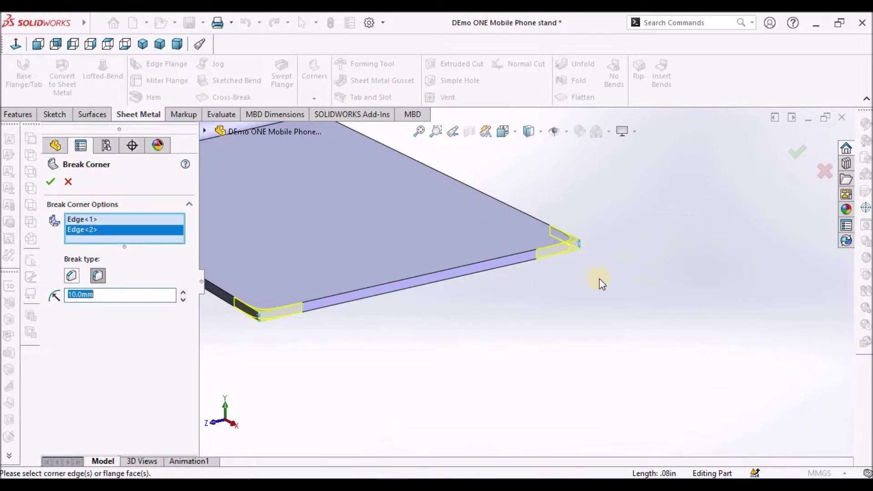
{"action": "scroll", "coordinate": [586, 282], "scroll_direction": "up", "scroll_amount": 5}
{"action": "scroll", "coordinate": [492, 213], "scroll_direction": "down", "scroll_amount": 4}
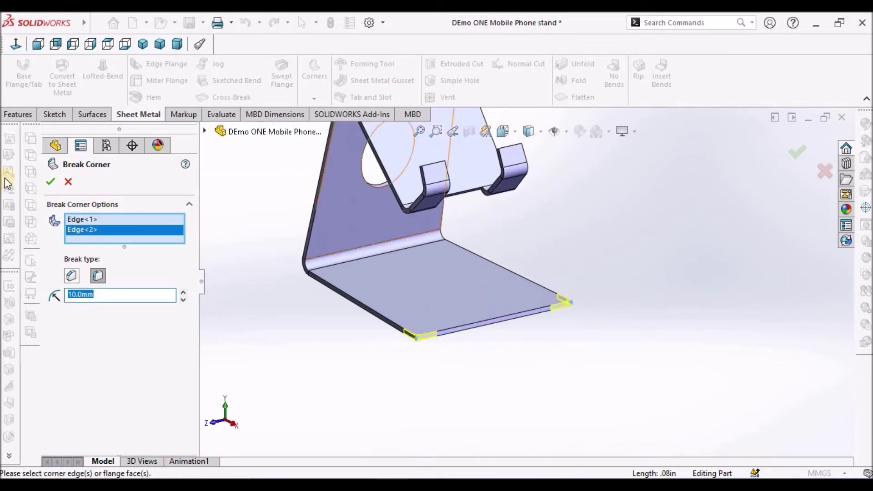
{"action": "left_click", "coordinate": [53, 182]}
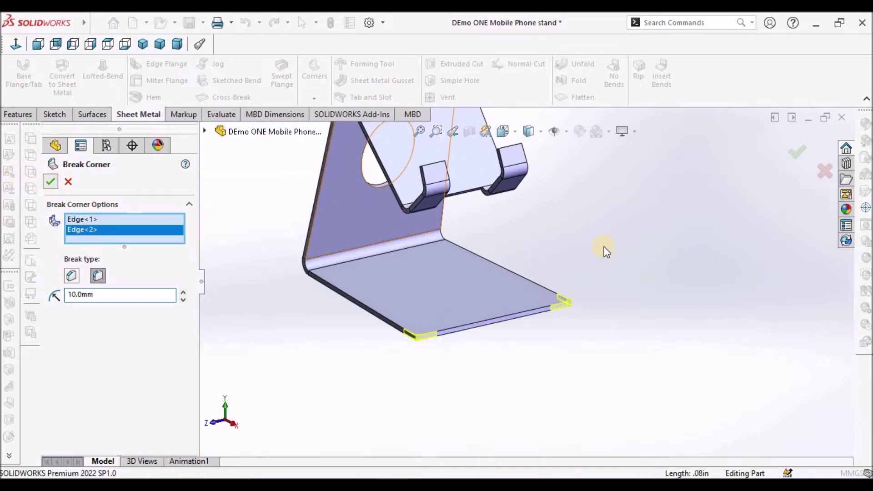
Step: Start another fillet-type Break Corner for the phone support hooks and set its radius to 2 mm
{"action": "scroll", "coordinate": [603, 248], "scroll_direction": "up", "scroll_amount": 6}
{"action": "scroll", "coordinate": [507, 225], "scroll_direction": "down", "scroll_amount": 4}
{"action": "scroll", "coordinate": [509, 217], "scroll_direction": "down", "scroll_amount": 2}
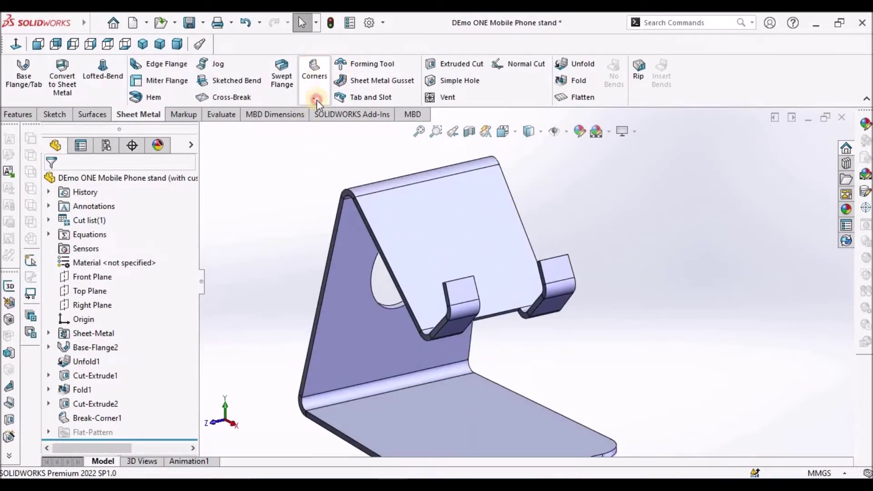
{"action": "left_click", "coordinate": [316, 99]}
{"action": "left_click", "coordinate": [330, 143]}
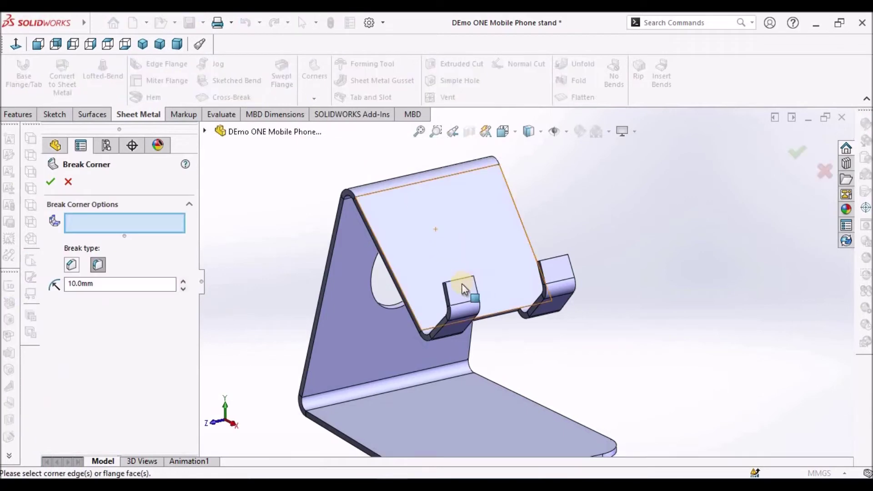
{"action": "scroll", "coordinate": [468, 291], "scroll_direction": "down", "scroll_amount": 3}
{"action": "middle_click_drag", "start_coordinate": [474, 312], "coordinate": [461, 284]}
{"action": "scroll", "coordinate": [459, 293], "scroll_direction": "down", "scroll_amount": 4}
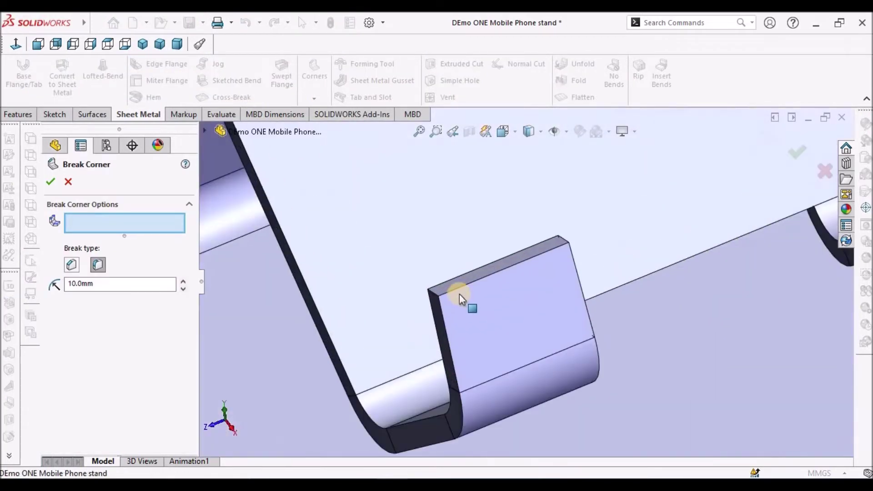
{"action": "left_click", "coordinate": [109, 288]}
{"action": "double_click", "coordinate": [109, 289]}
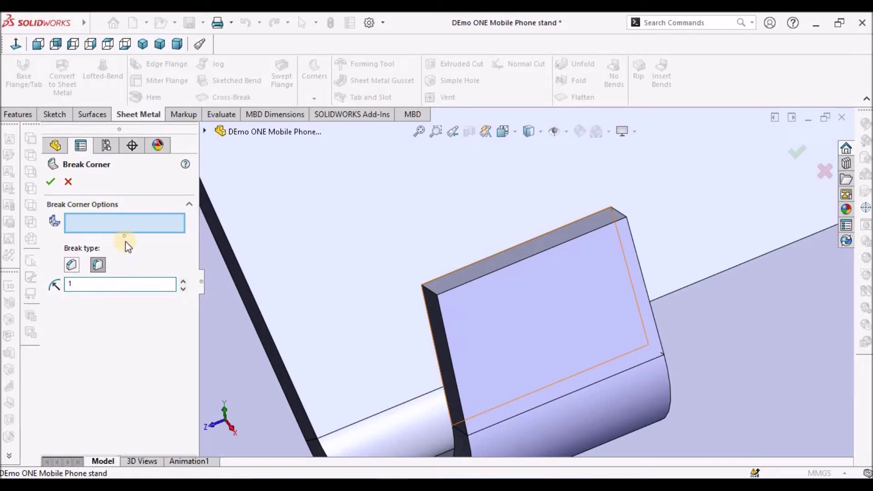
{"action": "left_click", "coordinate": [134, 228]}
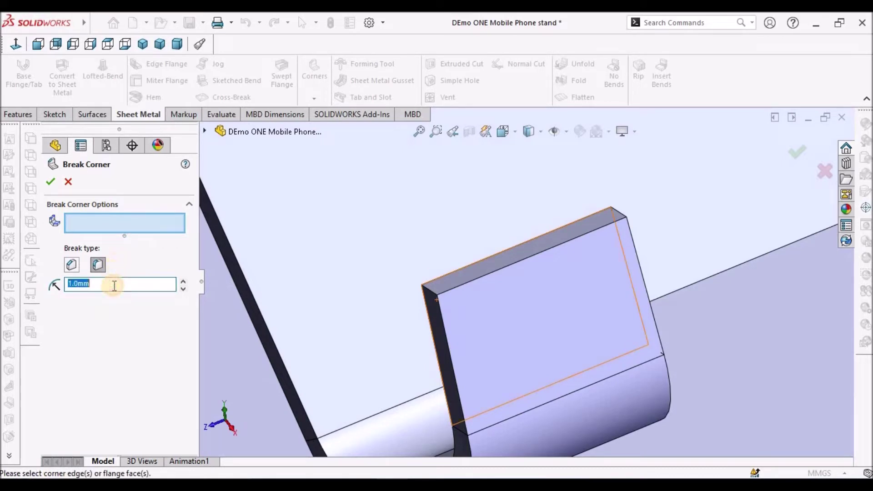
{"action": "left_click", "coordinate": [146, 224]}
Step: Select both tip corner edges of the first support hook for the 2 mm Break Corner
{"action": "left_click", "coordinate": [430, 288]}
{"action": "middle_click_drag", "start_coordinate": [557, 264], "coordinate": [623, 225]}
{"action": "left_click", "coordinate": [615, 217]}
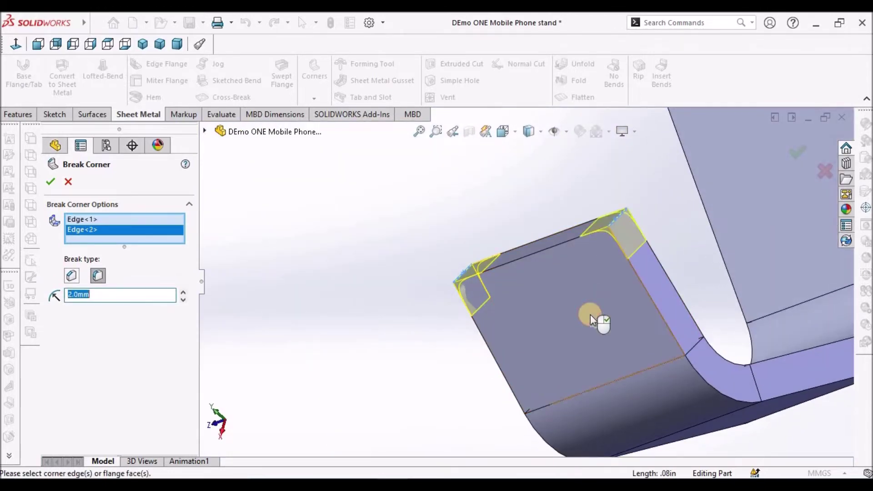
Step: Add both tip corner edges of the second support hook to the 2 mm Break Corner and apply it
{"action": "scroll", "coordinate": [590, 314], "scroll_direction": "up", "scroll_amount": 5}
{"action": "scroll", "coordinate": [622, 259], "scroll_direction": "down", "scroll_amount": 5}
{"action": "scroll", "coordinate": [573, 243], "scroll_direction": "down", "scroll_amount": 4}
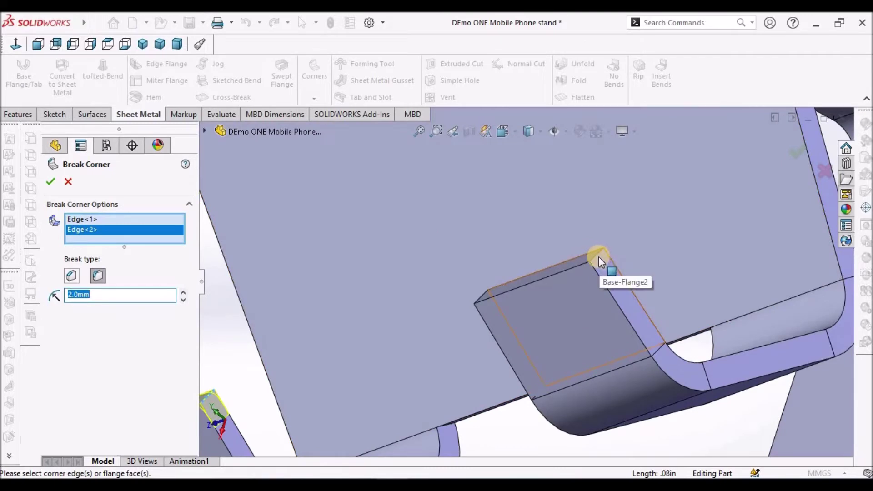
{"action": "left_click", "coordinate": [567, 289]}
{"action": "scroll", "coordinate": [568, 288], "scroll_direction": "up", "scroll_amount": 5}
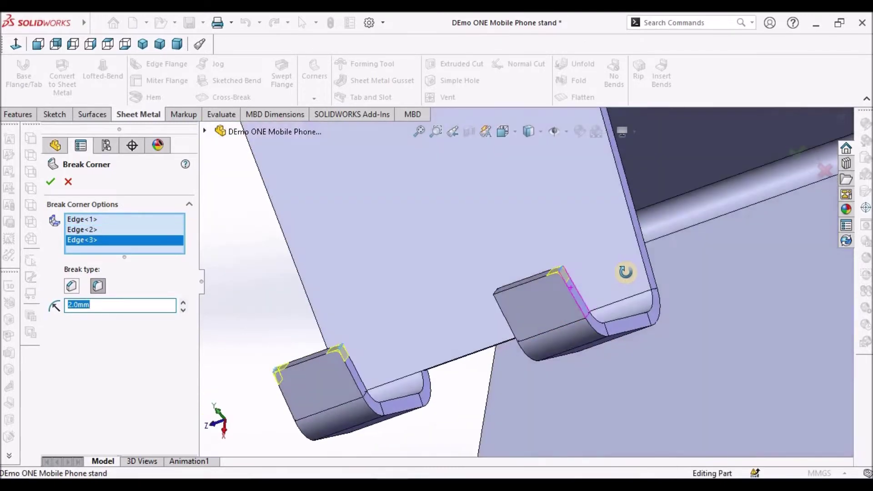
{"action": "middle_click_drag", "start_coordinate": [625, 271], "coordinate": [669, 282]}
{"action": "scroll", "coordinate": [461, 304], "scroll_direction": "down", "scroll_amount": 4}
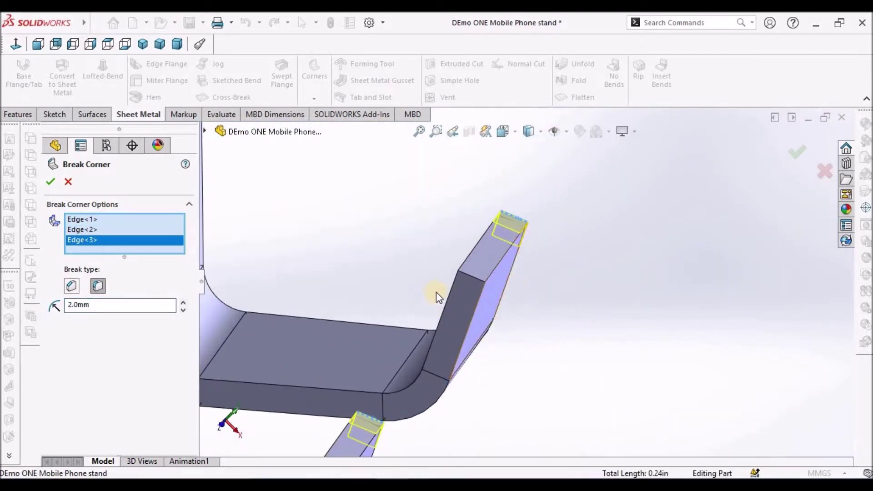
{"action": "left_click", "coordinate": [468, 276]}
{"action": "scroll", "coordinate": [510, 286], "scroll_direction": "up", "scroll_amount": 4}
{"action": "middle_click_drag", "start_coordinate": [510, 286], "coordinate": [512, 216]}
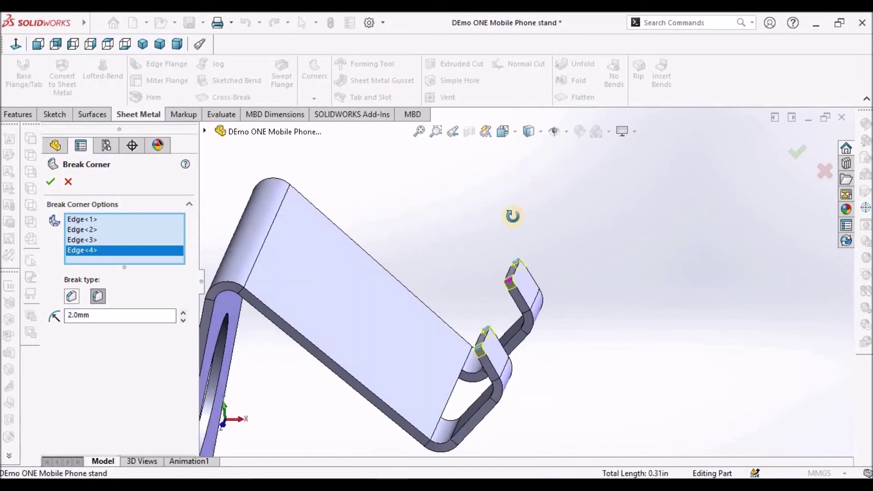
{"action": "left_click", "coordinate": [46, 178]}
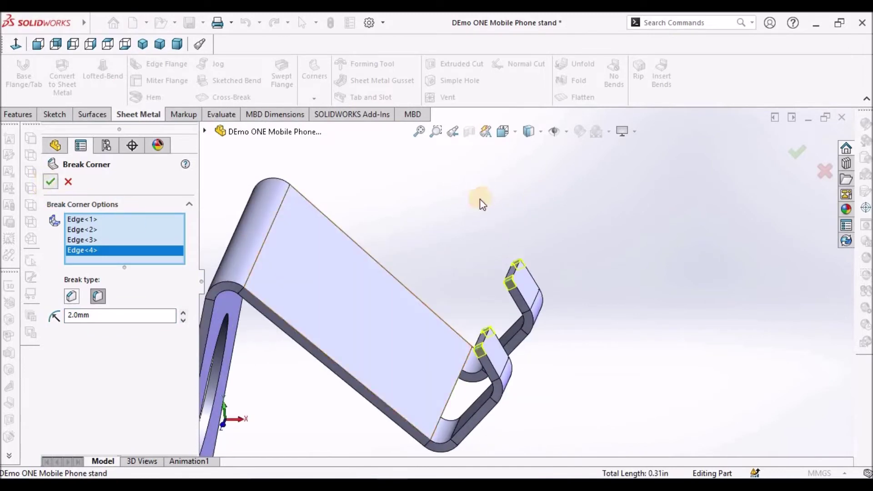
Step: Flatten the finished stand with the configuration list displayed and show its flat pattern in the Top view
{"action": "middle_click_drag", "start_coordinate": [465, 217], "coordinate": [479, 239]}
{"action": "mouse_move", "coordinate": [511, 204]}
{"action": "middle_mouse_down"}
{"action": "mouse_move", "coordinate": [464, 129]}
{"action": "mouse_move", "coordinate": [483, 198]}
{"action": "mouse_move", "coordinate": [472, 187]}
{"action": "middle_mouse_up"}
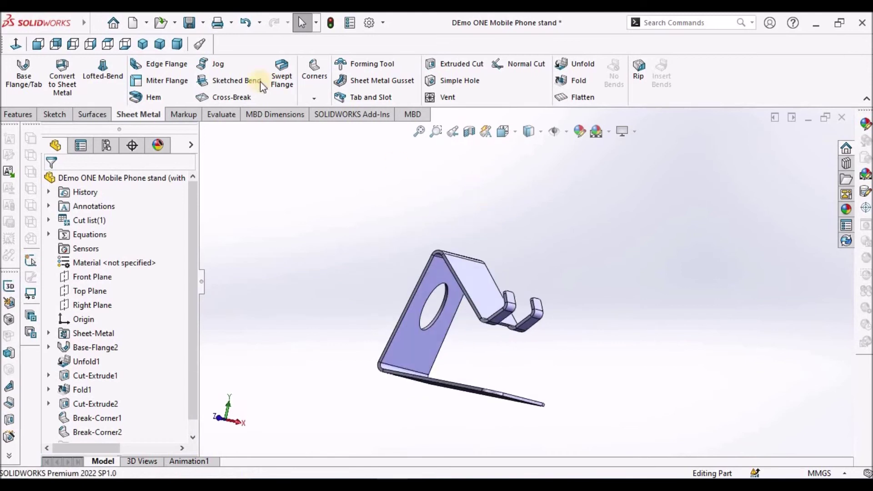
{"action": "left_click", "coordinate": [177, 43]}
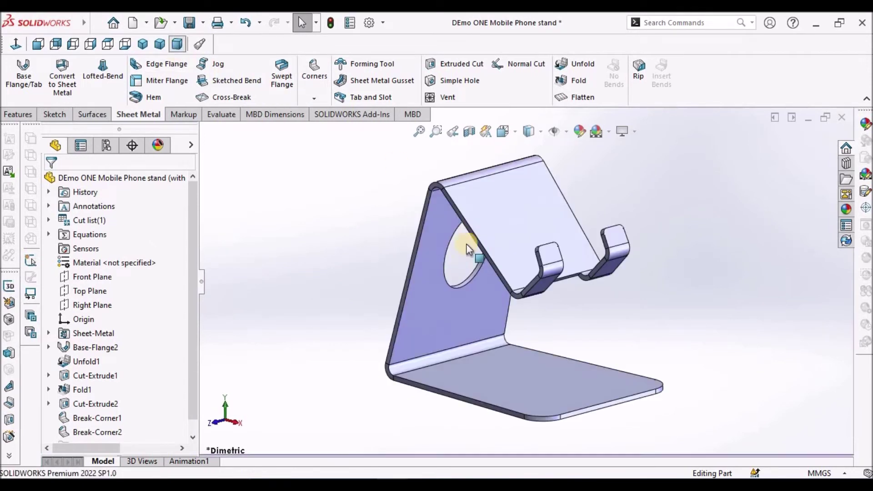
{"action": "left_click", "coordinate": [106, 145]}
{"action": "left_click", "coordinate": [576, 95]}
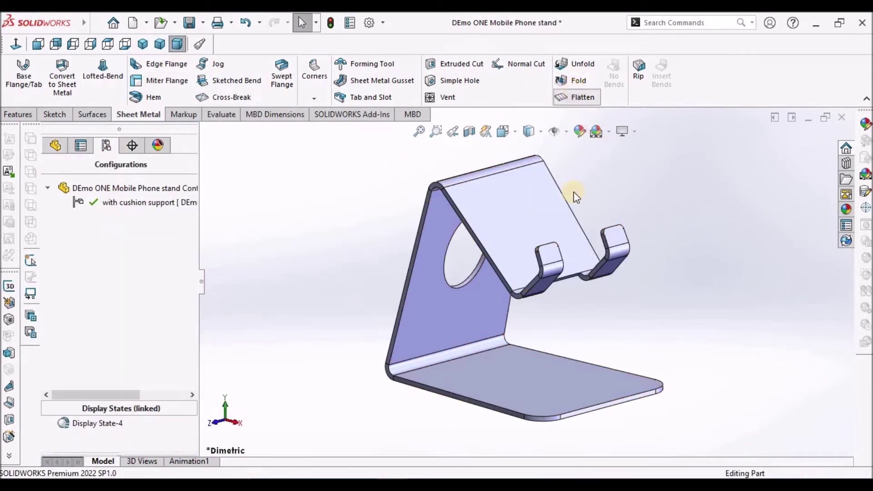
{"action": "scroll", "coordinate": [541, 236], "scroll_direction": "up", "scroll_amount": 5}
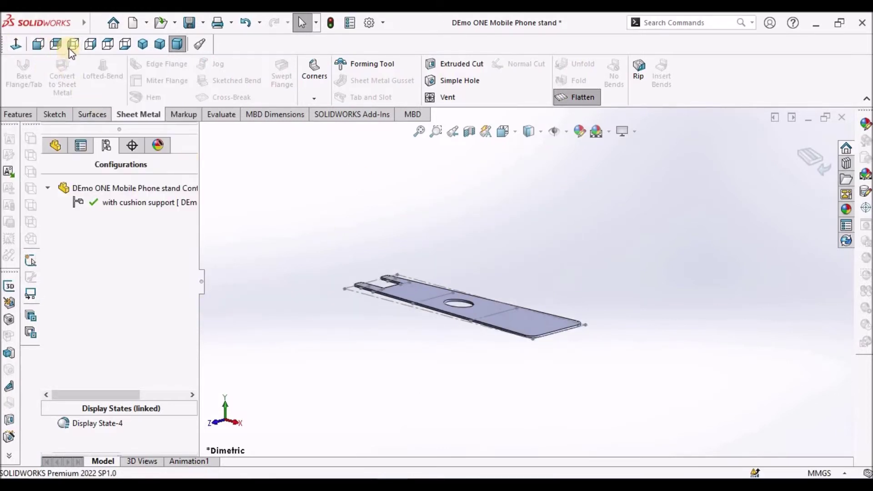
{"action": "left_click", "coordinate": [107, 44]}
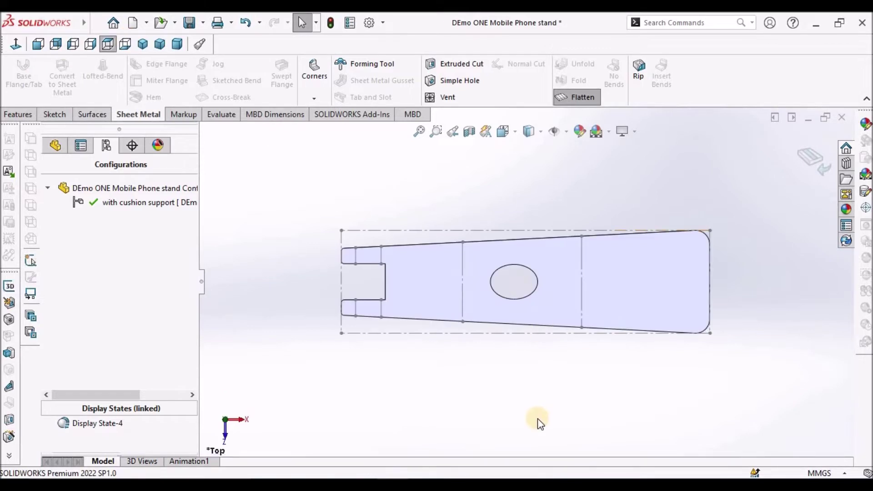
Step: Return the flattened stand to its folded state, show it in the Dimetric view, and save the part
{"action": "left_click", "coordinate": [571, 97]}
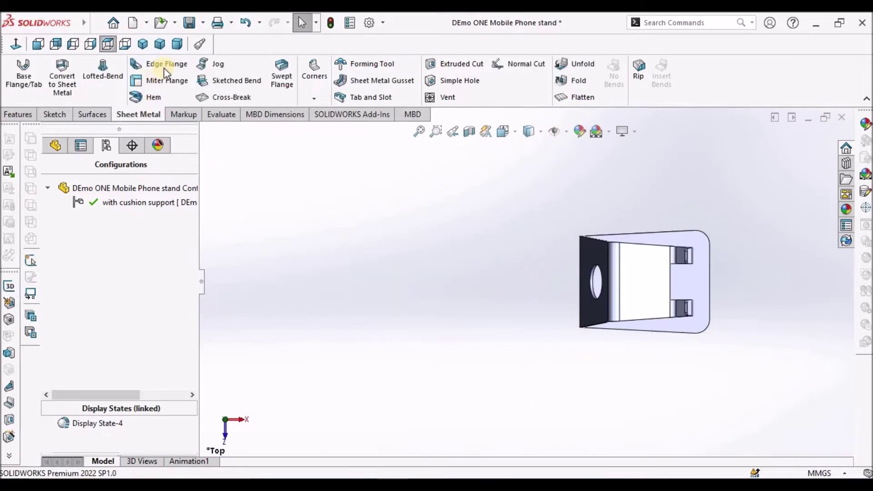
{"action": "left_click", "coordinate": [177, 44]}
{"action": "left_click", "coordinate": [55, 145]}
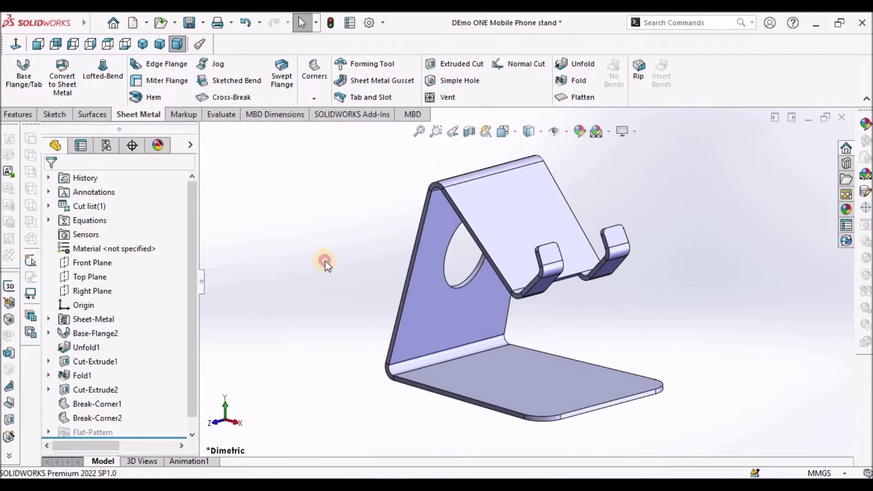
{"action": "key", "text": "ctrl+s"}
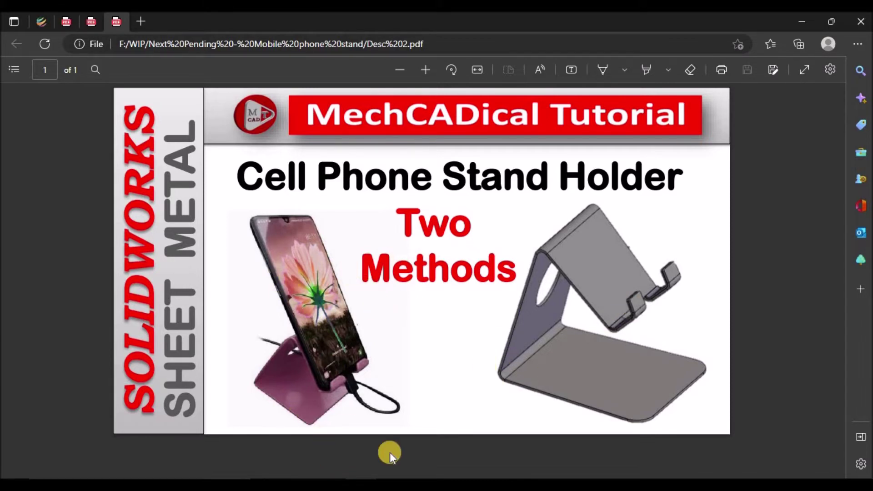
{"action": "key", "text": "alt+Tab"}
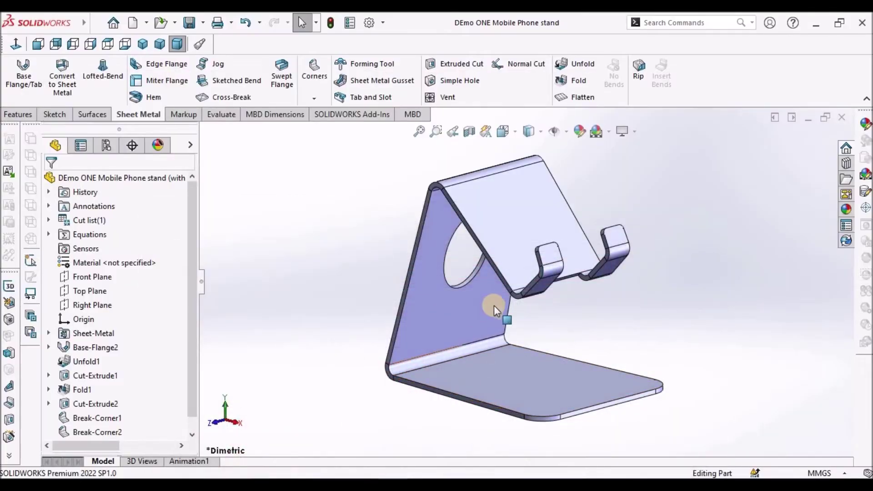
Step: Start an Offset Surface on the nearer hook's inner bend face and adjoining flat support face, with a distance of 0 mm
{"action": "middle_click_drag", "start_coordinate": [516, 243], "coordinate": [541, 297]}
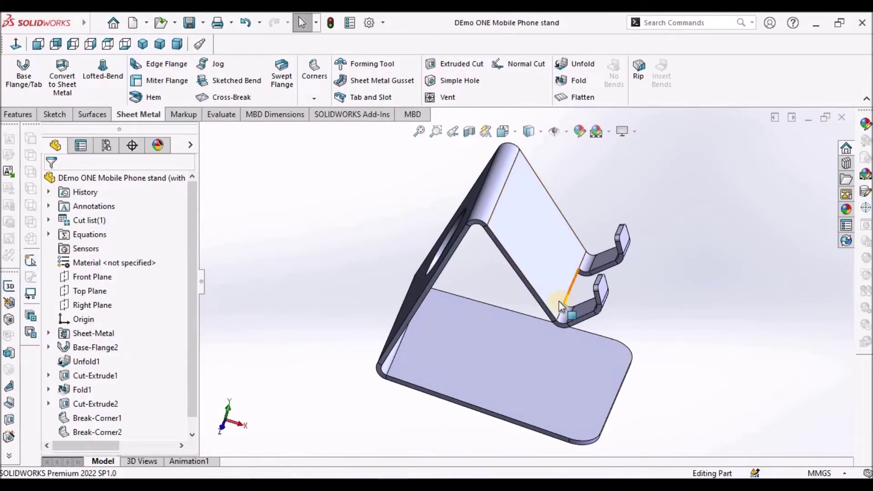
{"action": "scroll", "coordinate": [558, 291], "scroll_direction": "down", "scroll_amount": 3}
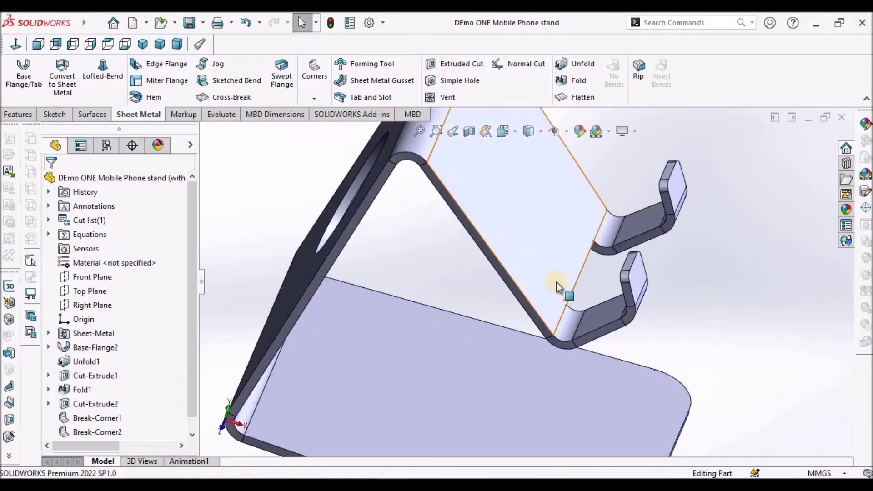
{"action": "left_click", "coordinate": [97, 110]}
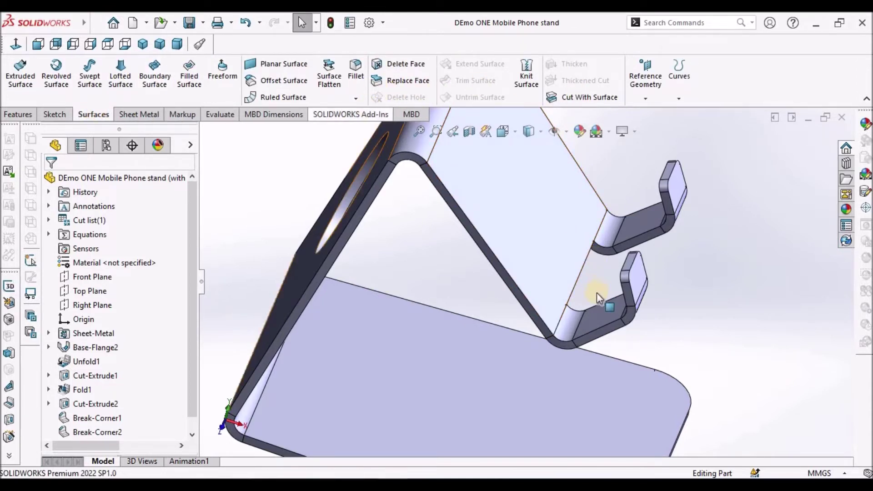
{"action": "scroll", "coordinate": [596, 291], "scroll_direction": "down", "scroll_amount": 3}
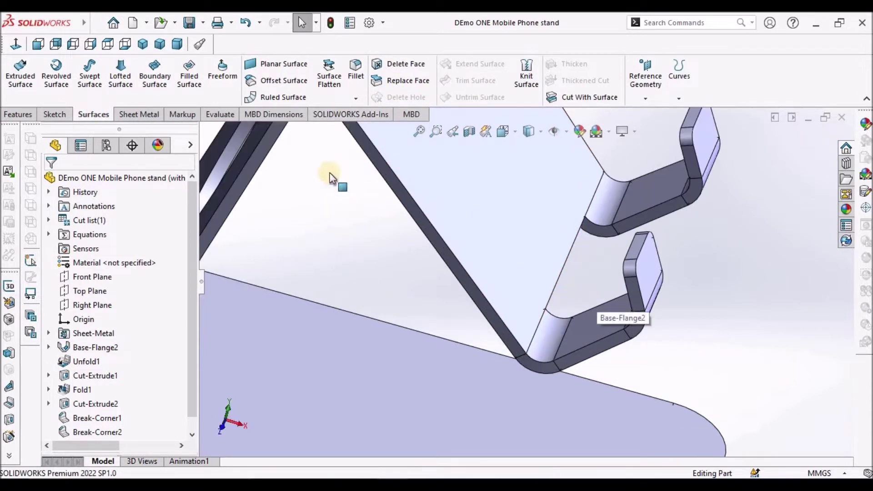
{"action": "left_click", "coordinate": [280, 85]}
{"action": "scroll", "coordinate": [545, 331], "scroll_direction": "down", "scroll_amount": 3}
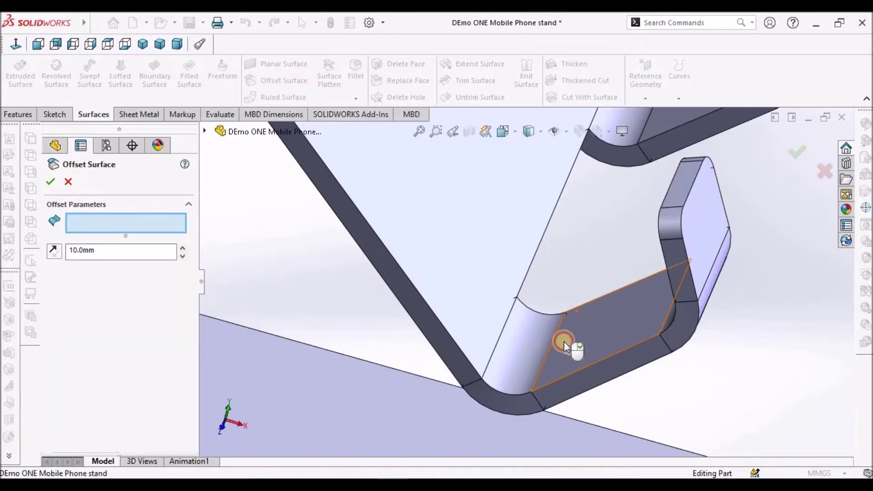
{"action": "left_click", "coordinate": [555, 340]}
{"action": "left_click", "coordinate": [600, 348]}
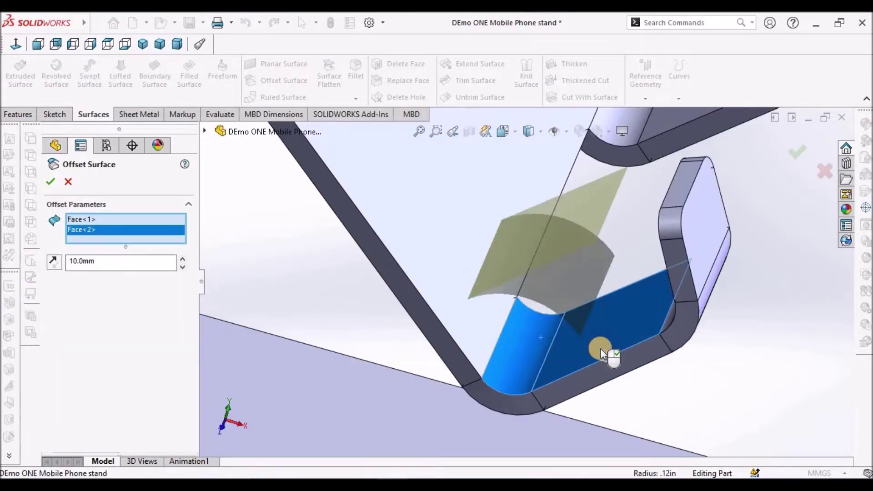
{"action": "left_click", "coordinate": [99, 267]}
{"action": "double_click", "coordinate": [99, 266]}
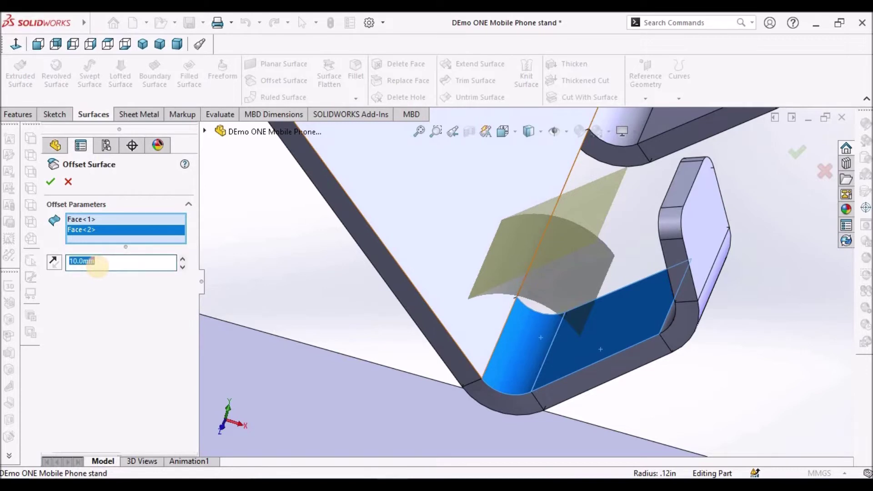
{"action": "type", "text": "0"}
Step: Add the nearer hook's tip bend face and inner tip face to the surface copy
{"action": "scroll", "coordinate": [436, 236], "scroll_direction": "up", "scroll_amount": 3}
{"action": "middle_click_drag", "start_coordinate": [448, 253], "coordinate": [585, 298]}
{"action": "scroll", "coordinate": [585, 296], "scroll_direction": "down", "scroll_amount": 2}
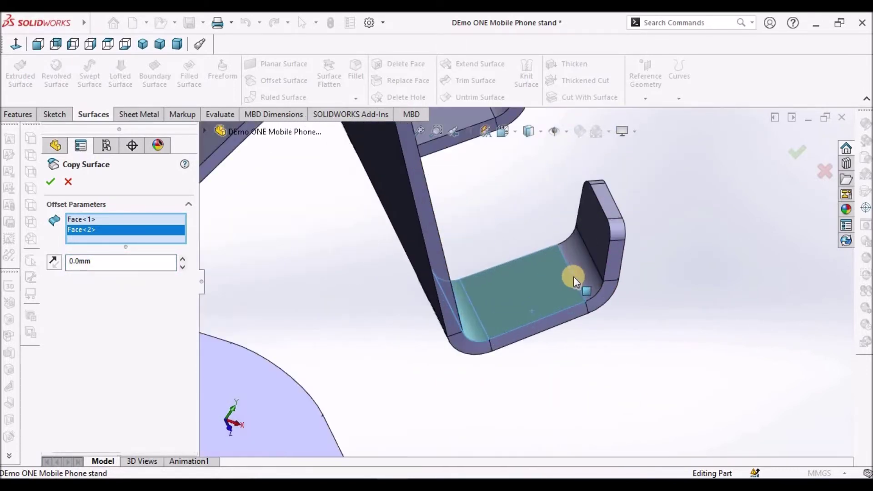
{"action": "left_click", "coordinate": [595, 243]}
{"action": "left_click", "coordinate": [596, 232]}
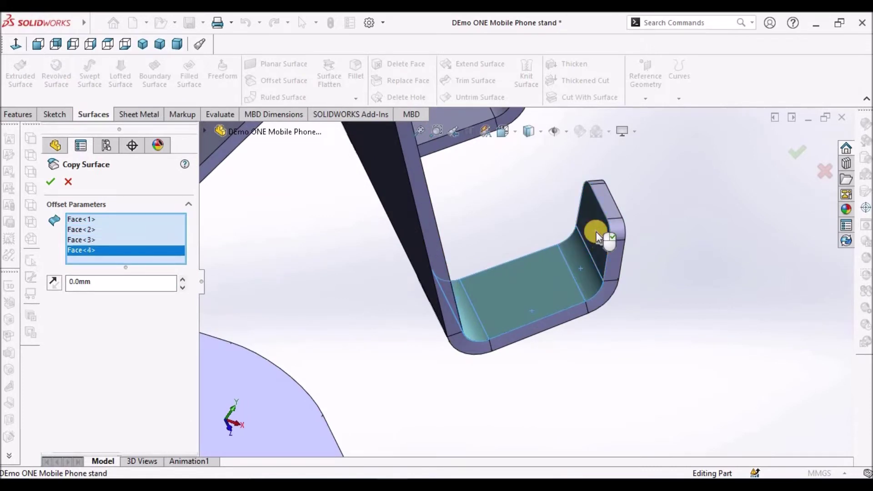
Step: Add the farther hook's inner bend face and flat support face to the surface copy
{"action": "scroll", "coordinate": [600, 223], "scroll_direction": "up", "scroll_amount": 2}
{"action": "middle_click_drag", "start_coordinate": [602, 220], "coordinate": [550, 271]}
{"action": "scroll", "coordinate": [550, 271], "scroll_direction": "up", "scroll_amount": 3}
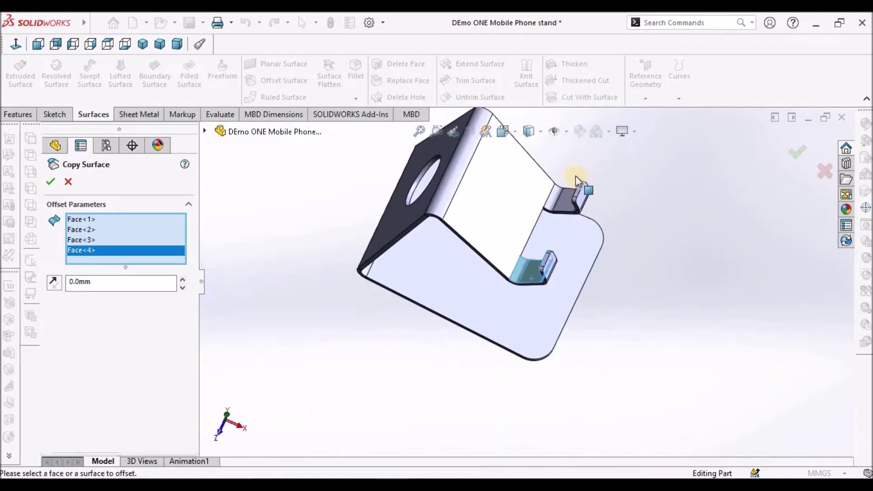
{"action": "scroll", "coordinate": [527, 224], "scroll_direction": "down", "scroll_amount": 3}
{"action": "left_click", "coordinate": [552, 249]}
{"action": "left_click", "coordinate": [564, 236]}
Step: Add the farther hook's tip bend and inner tip faces to the selection and apply the 0 mm surface copy
{"action": "middle_click_drag", "start_coordinate": [564, 236], "coordinate": [623, 236]}
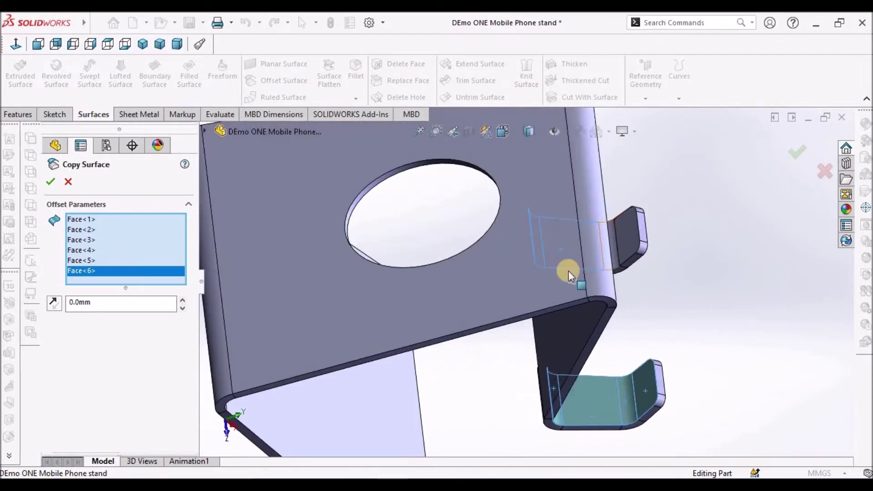
{"action": "scroll", "coordinate": [625, 244], "scroll_direction": "down", "scroll_amount": 3}
{"action": "scroll", "coordinate": [626, 244], "scroll_direction": "down", "scroll_amount": 3}
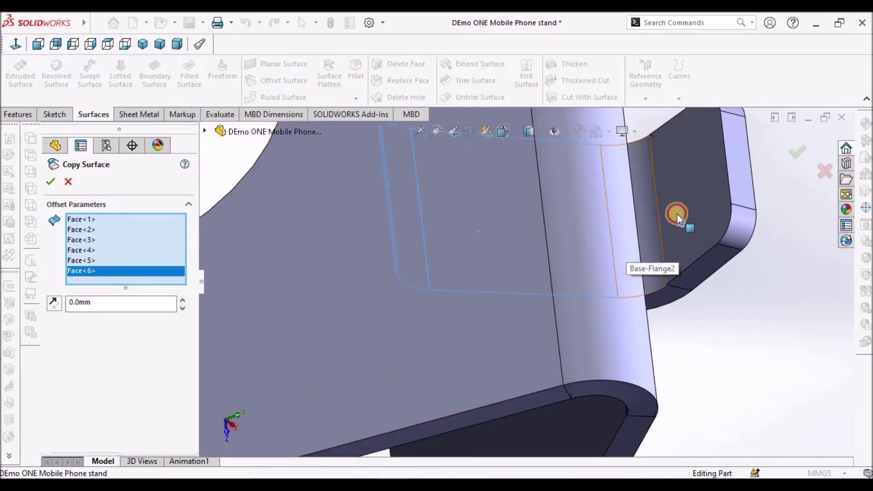
{"action": "left_click", "coordinate": [651, 226]}
{"action": "left_click", "coordinate": [660, 239]}
{"action": "scroll", "coordinate": [660, 239], "scroll_direction": "up", "scroll_amount": 5}
{"action": "middle_click_drag", "start_coordinate": [610, 288], "coordinate": [559, 238]}
{"action": "left_click", "coordinate": [51, 182]}
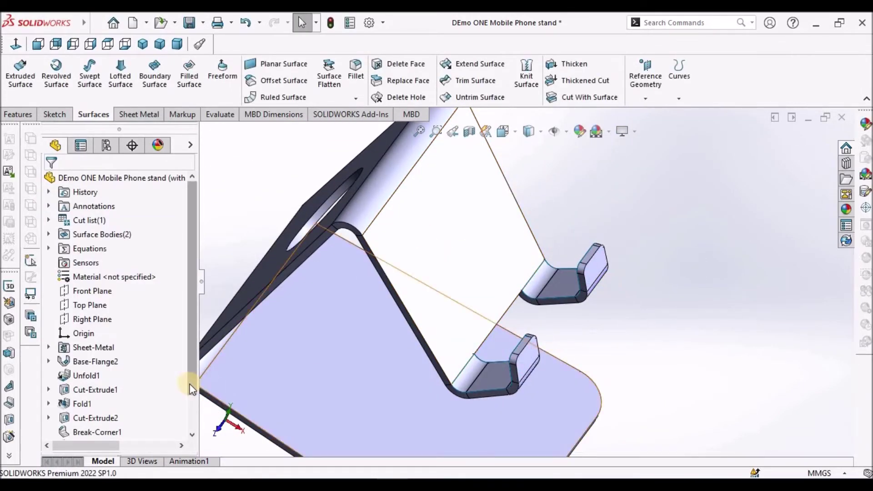
Step: Thicken the nearer hook's copied surface, Surface-Offset1[2], by 1 mm on both sides with Merge result enabled
{"action": "scroll", "coordinate": [190, 423], "scroll_direction": "down", "scroll_amount": 1}
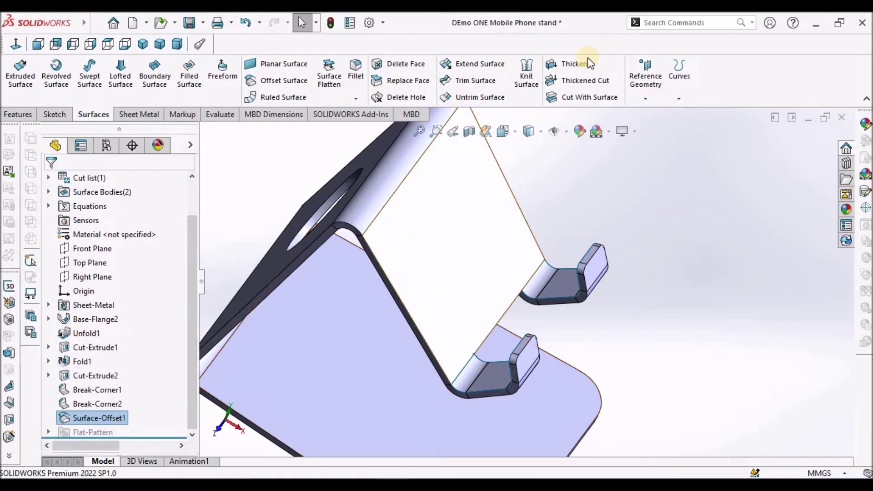
{"action": "left_click", "coordinate": [569, 65]}
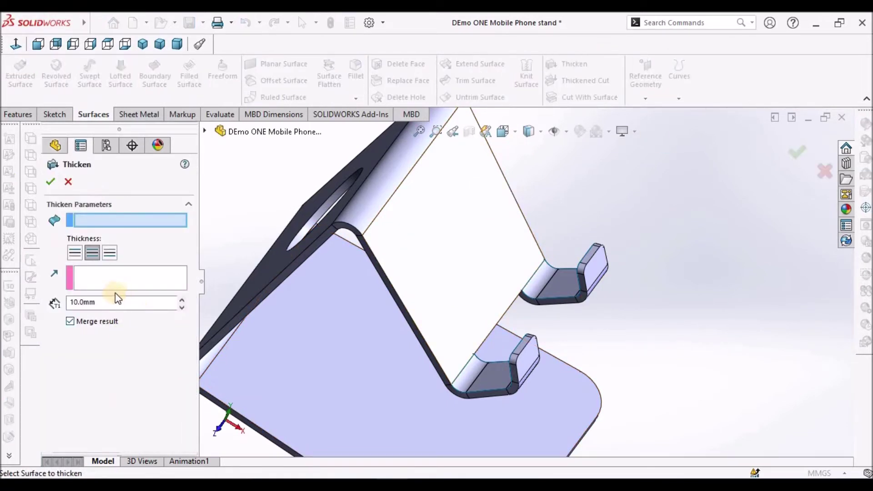
{"action": "double_click", "coordinate": [103, 303]}
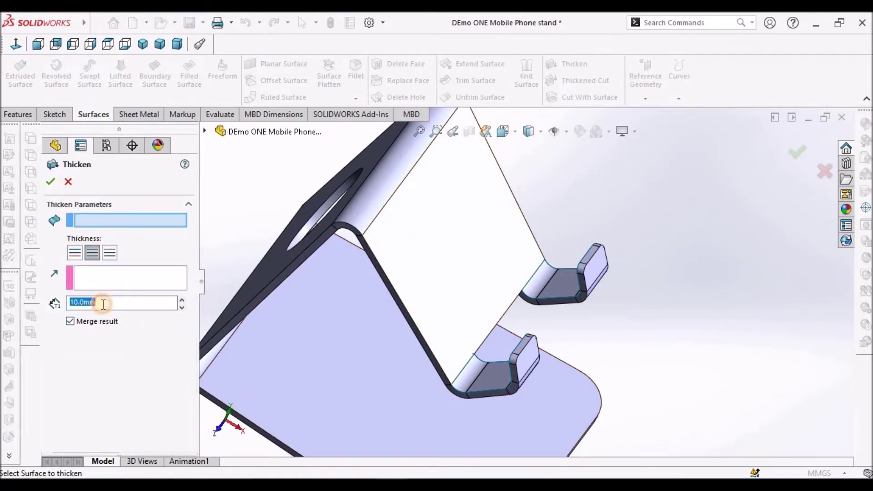
{"action": "left_click", "coordinate": [205, 132]}
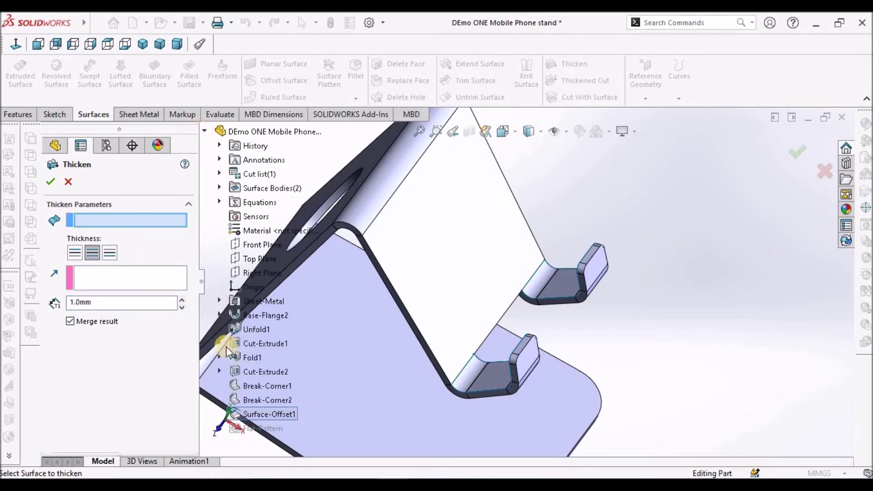
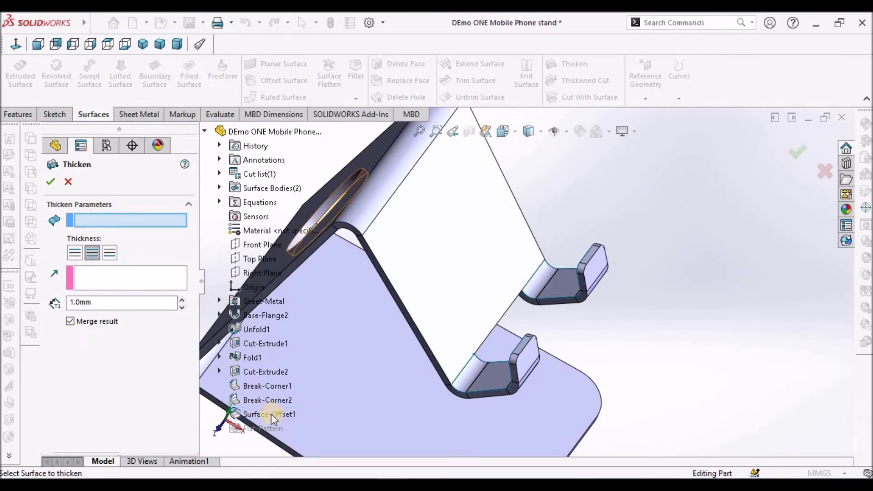
{"action": "left_click", "coordinate": [222, 188]}
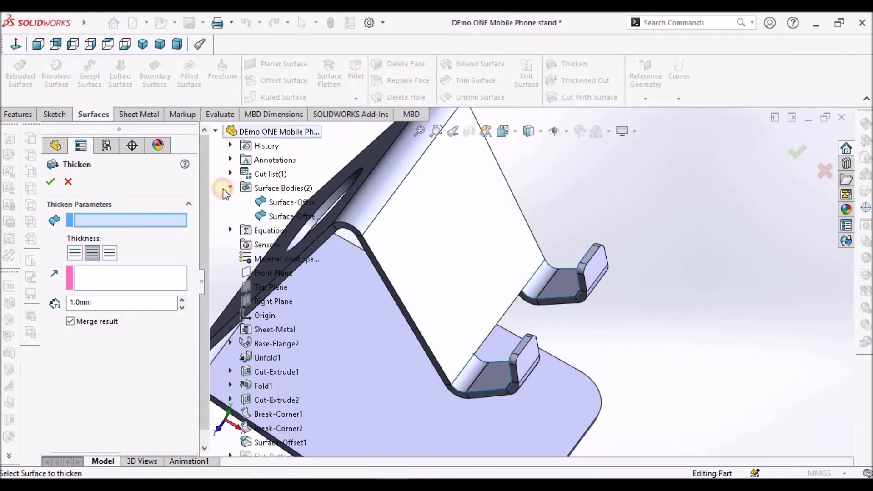
{"action": "left_click", "coordinate": [288, 217]}
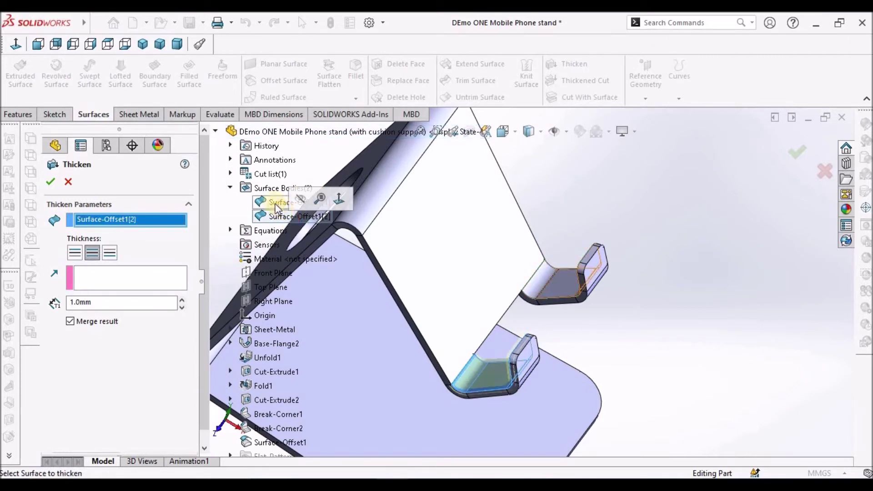
{"action": "left_click", "coordinate": [274, 213]}
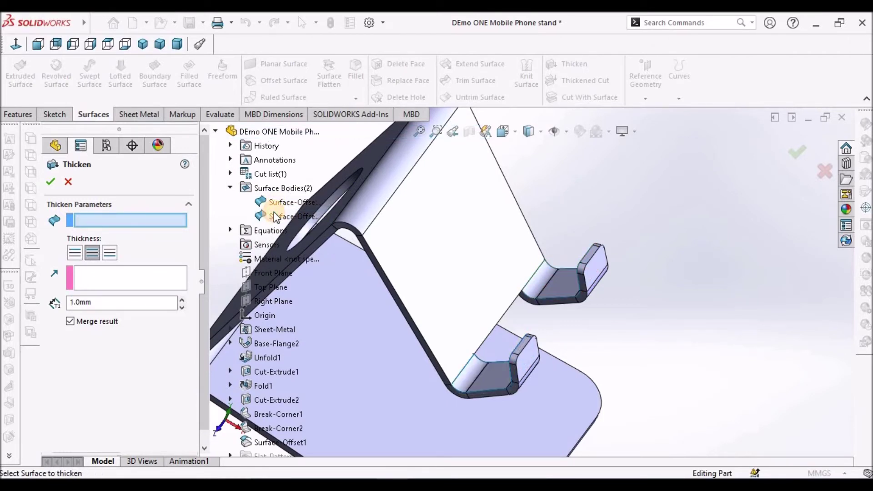
{"action": "left_click", "coordinate": [273, 217]}
{"action": "left_click", "coordinate": [51, 182]}
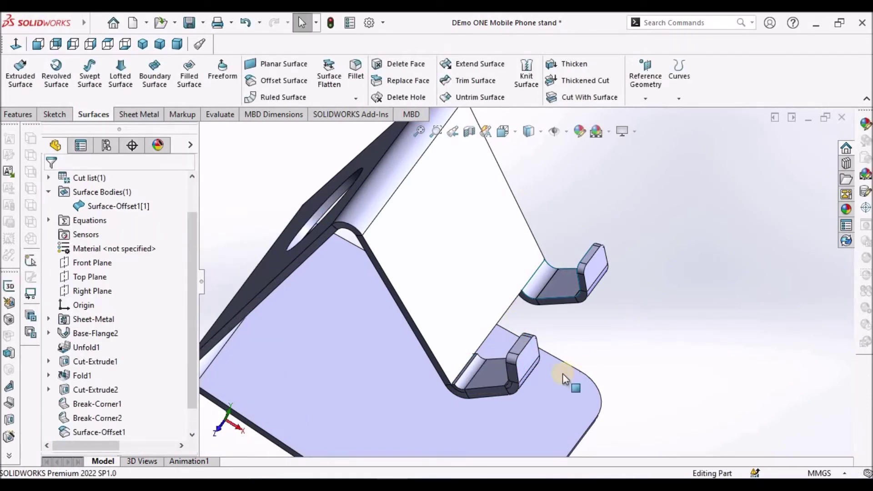
Step: Thicken the farther hook's remaining copied surface by 1 mm on both sides with Merge result enabled
{"action": "middle_click_drag", "start_coordinate": [506, 372], "coordinate": [500, 393]}
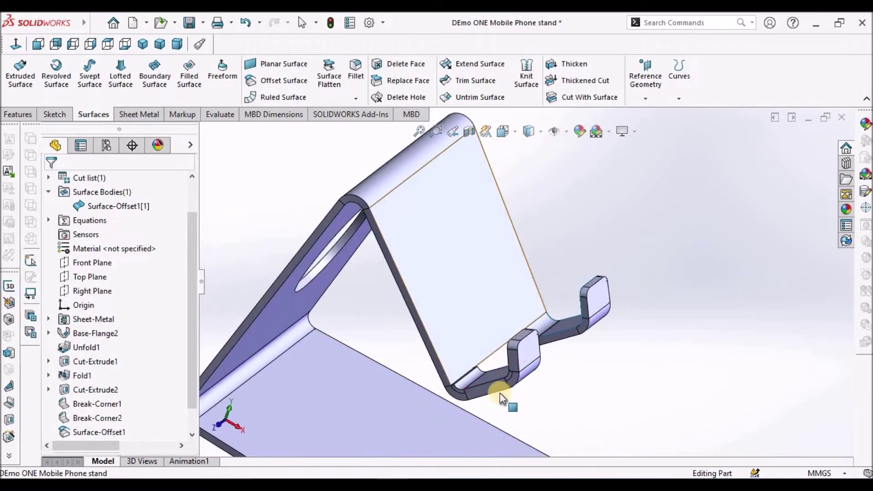
{"action": "scroll", "coordinate": [500, 400], "scroll_direction": "down", "scroll_amount": 3}
{"action": "left_click", "coordinate": [574, 64]}
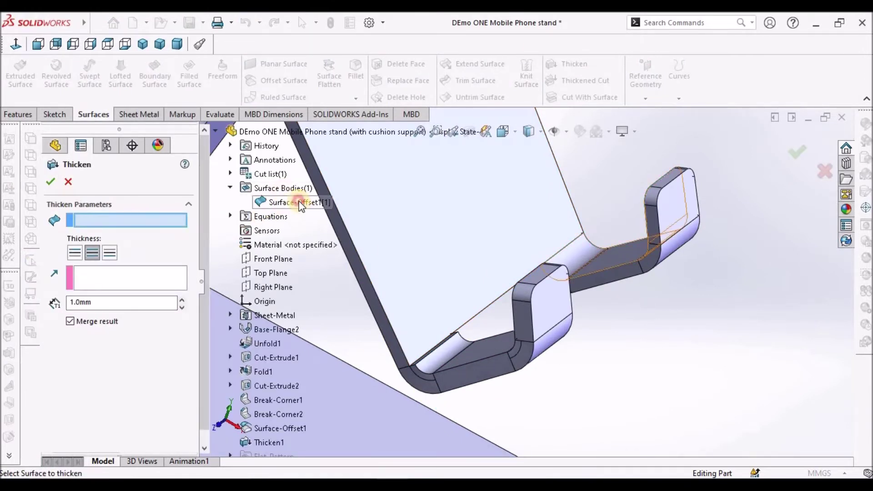
{"action": "left_click", "coordinate": [299, 202]}
{"action": "left_click", "coordinate": [52, 182]}
{"action": "scroll", "coordinate": [727, 335], "scroll_direction": "up", "scroll_amount": 2}
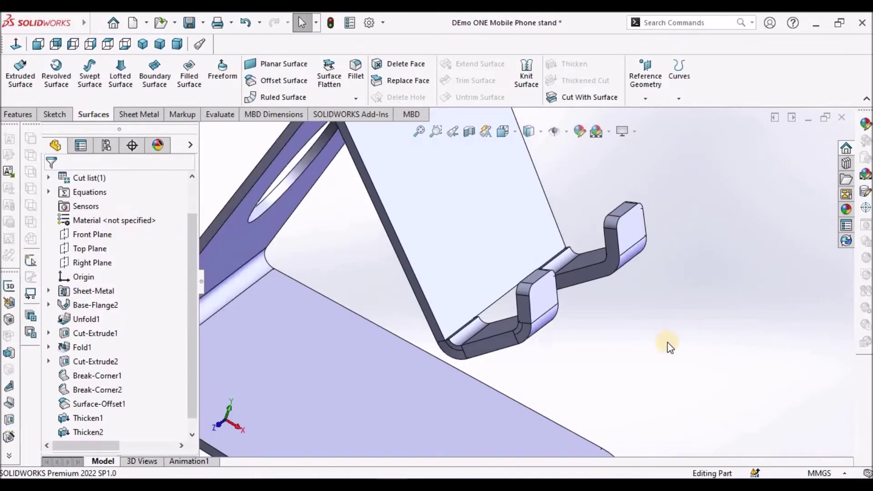
{"action": "scroll", "coordinate": [666, 344], "scroll_direction": "up", "scroll_amount": 1}
{"action": "scroll", "coordinate": [487, 340], "scroll_direction": "down", "scroll_amount": 1}
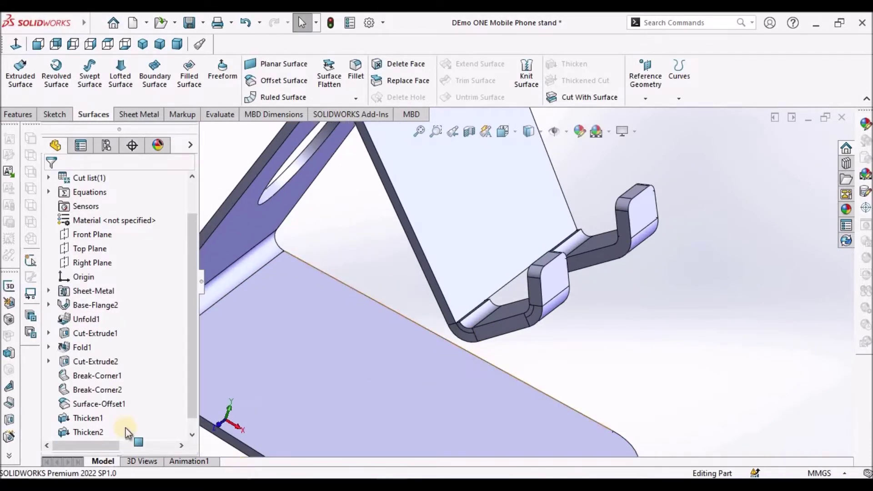
Step: Edit the Thicken1 feature to turn off Merge result so the nearer hook's cushion is a separate body
{"action": "right_click", "coordinate": [83, 418]}
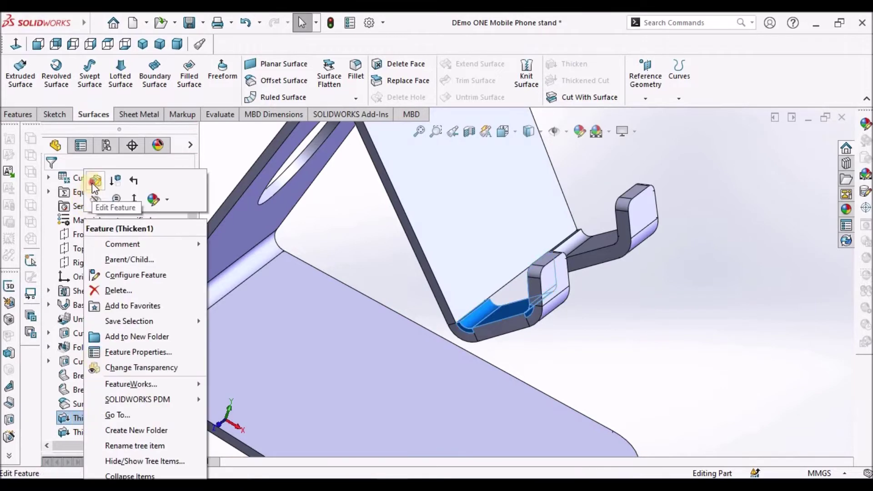
{"action": "left_click", "coordinate": [95, 181]}
{"action": "left_click", "coordinate": [71, 320]}
{"action": "left_click", "coordinate": [51, 181]}
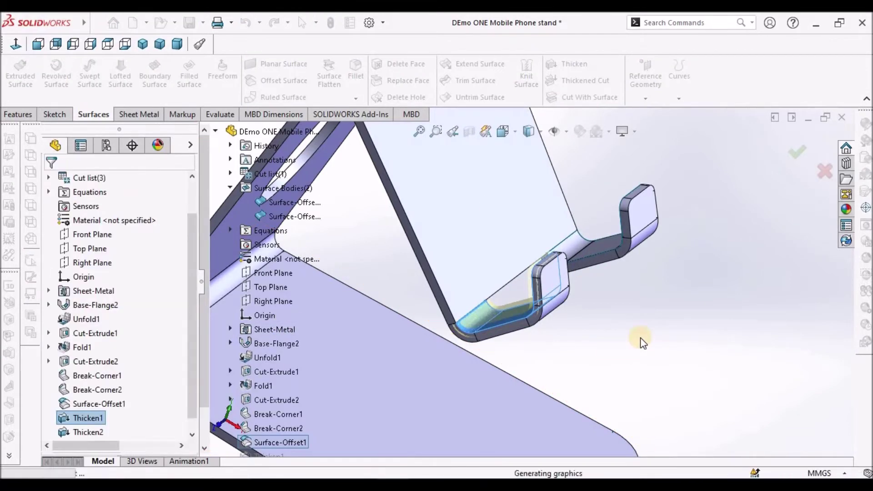
Step: Edit the Thicken1 feature so the nearer hook's cushion thickens 1 mm on Side 1 only, toward the hook's inside
{"action": "scroll", "coordinate": [505, 317], "scroll_direction": "down", "scroll_amount": 5}
{"action": "mouse_move", "coordinate": [514, 298]}
{"action": "middle_mouse_down"}
{"action": "mouse_move", "coordinate": [523, 274]}
{"action": "mouse_move", "coordinate": [512, 255]}
{"action": "mouse_move", "coordinate": [517, 232]}
{"action": "mouse_move", "coordinate": [537, 244]}
{"action": "mouse_move", "coordinate": [526, 308]}
{"action": "mouse_move", "coordinate": [545, 312]}
{"action": "mouse_move", "coordinate": [505, 284]}
{"action": "mouse_move", "coordinate": [520, 296]}
{"action": "middle_mouse_up"}
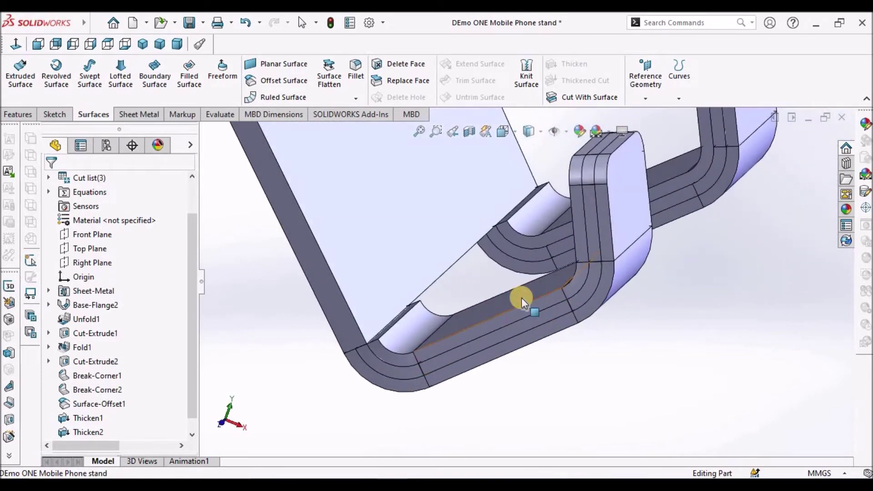
{"action": "left_click", "coordinate": [87, 419]}
{"action": "left_click", "coordinate": [93, 389]}
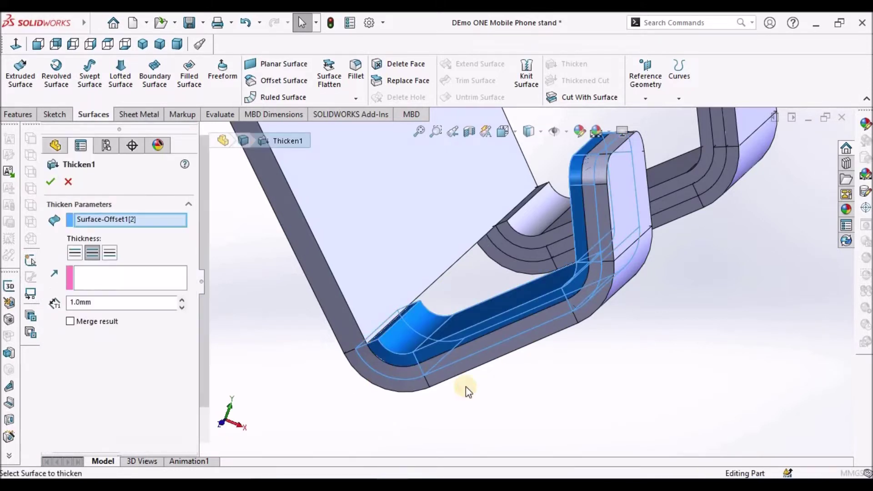
{"action": "left_click", "coordinate": [75, 255]}
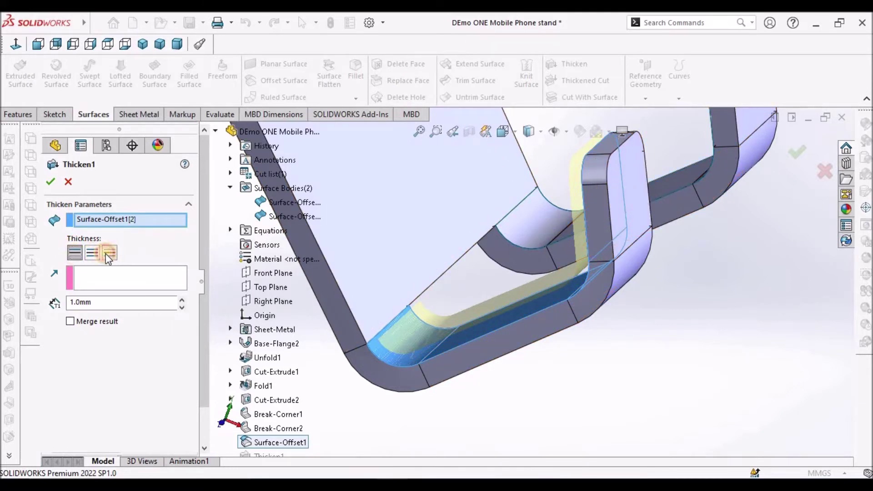
{"action": "left_click", "coordinate": [106, 253]}
{"action": "left_click", "coordinate": [71, 253]}
{"action": "left_click", "coordinate": [53, 175]}
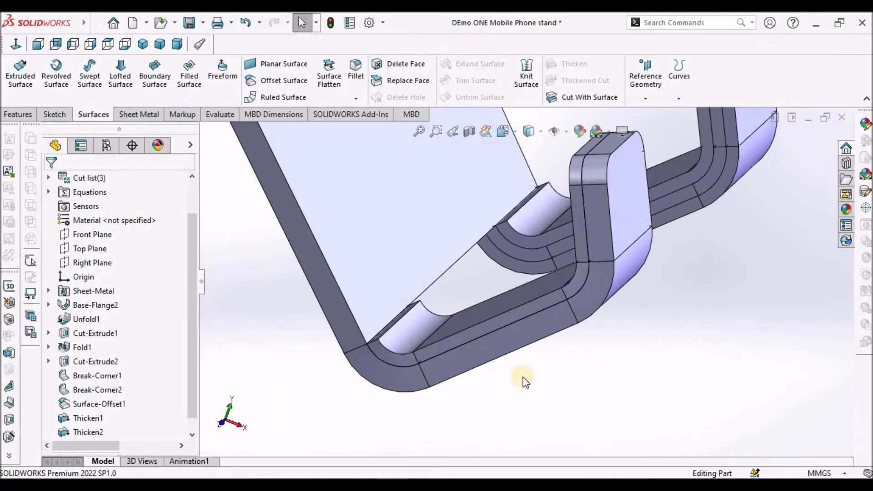
Step: Edit the Thicken2 feature so the farther hook's cushion also thickens on Side 1 only
{"action": "left_click", "coordinate": [192, 438]}
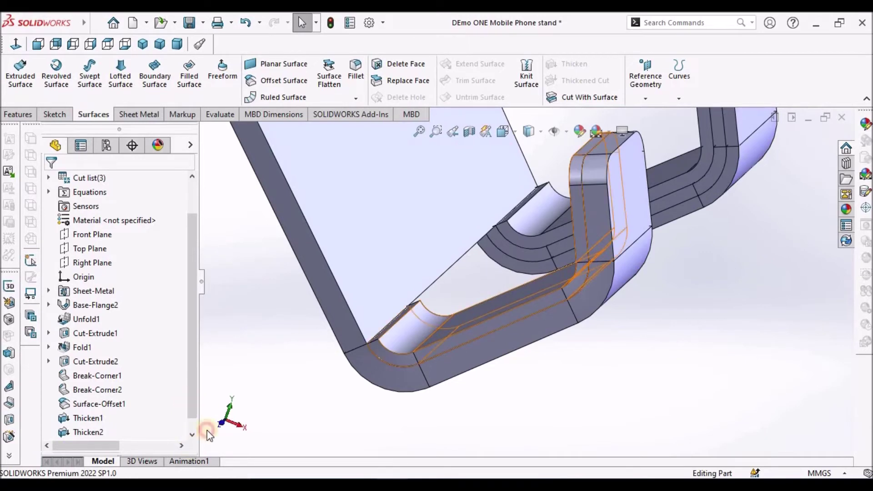
{"action": "scroll", "coordinate": [595, 212], "scroll_direction": "down", "scroll_amount": 5}
{"action": "middle_click_drag", "start_coordinate": [612, 220], "coordinate": [610, 190]}
{"action": "scroll", "coordinate": [609, 190], "scroll_direction": "up", "scroll_amount": 5}
{"action": "key", "text": "Escape"}
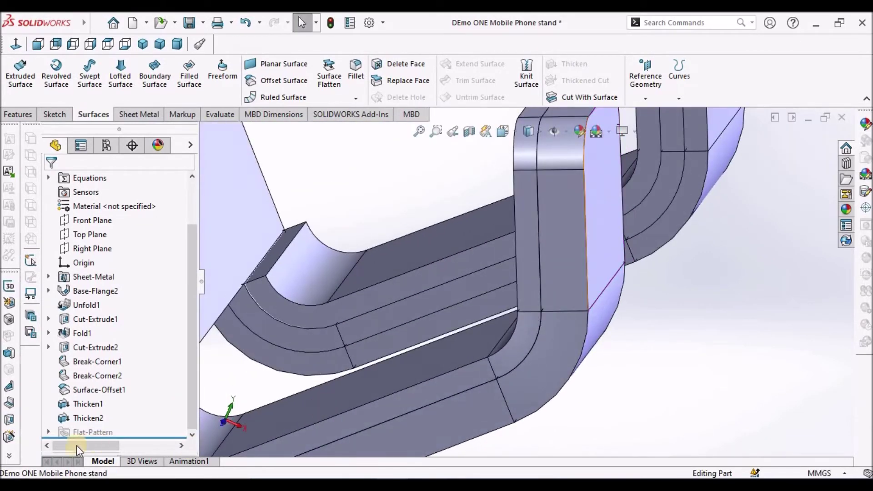
{"action": "right_click", "coordinate": [76, 421]}
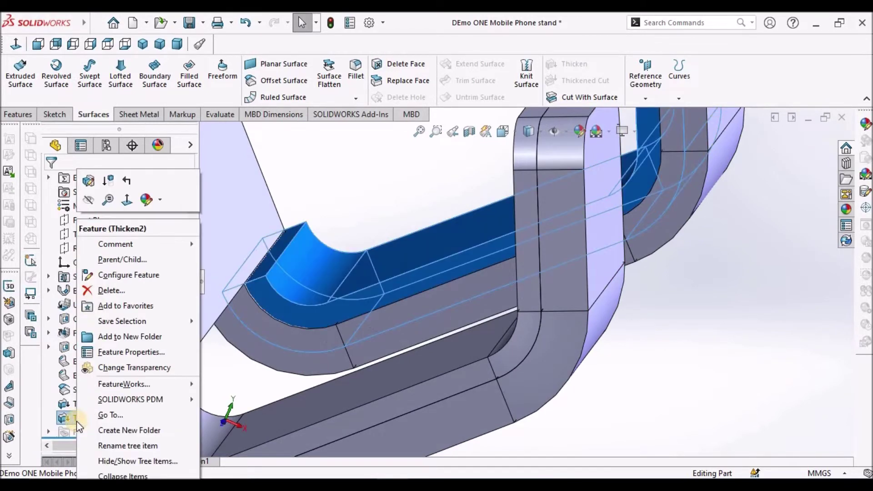
{"action": "left_click", "coordinate": [90, 180]}
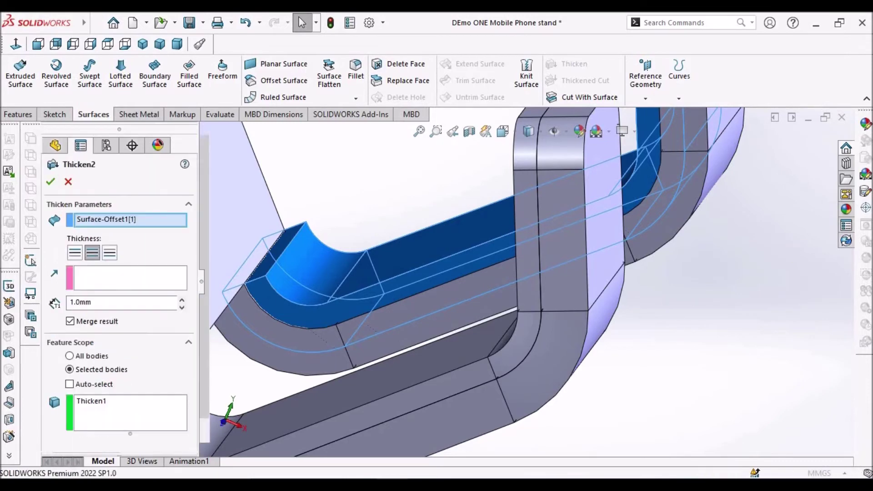
{"action": "left_click", "coordinate": [78, 257]}
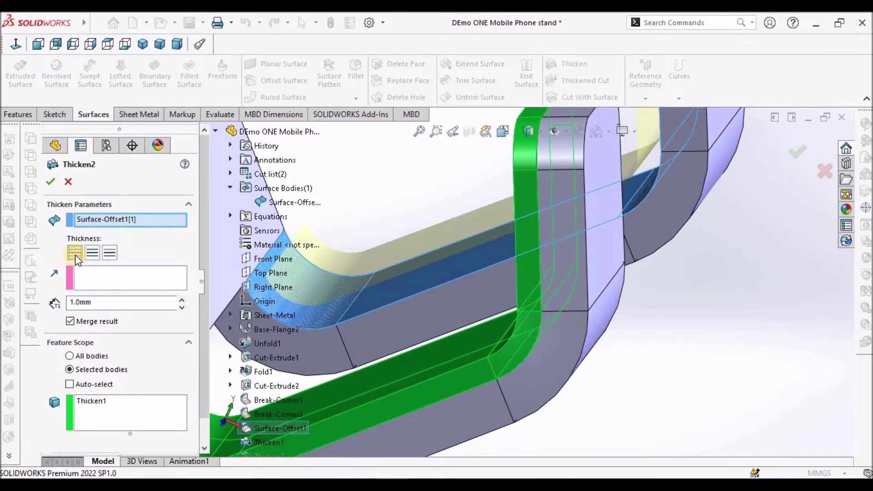
{"action": "left_click", "coordinate": [51, 181]}
Step: Apply a dark grey colour from the standard palette to the Thicken1 and Thicken2 features
{"action": "scroll", "coordinate": [456, 301], "scroll_direction": "up", "scroll_amount": 4}
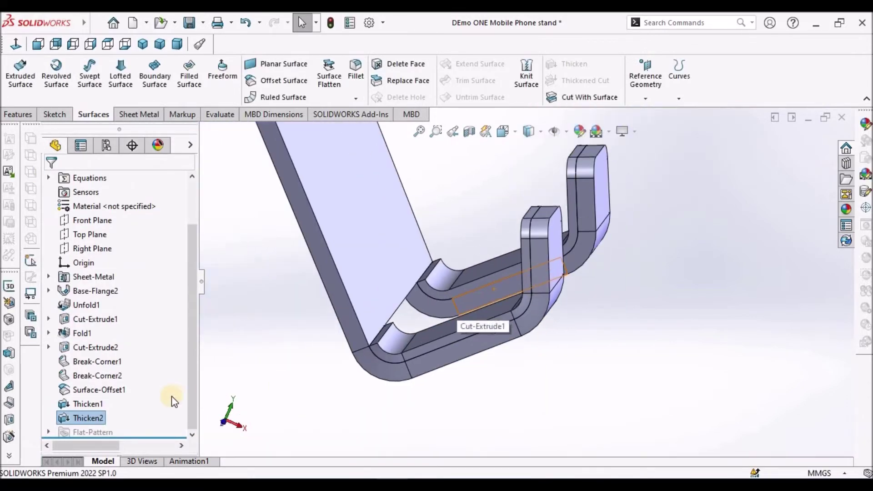
{"action": "left_click", "coordinate": [85, 406], "text": "ctrl"}
{"action": "right_click", "coordinate": [85, 406]}
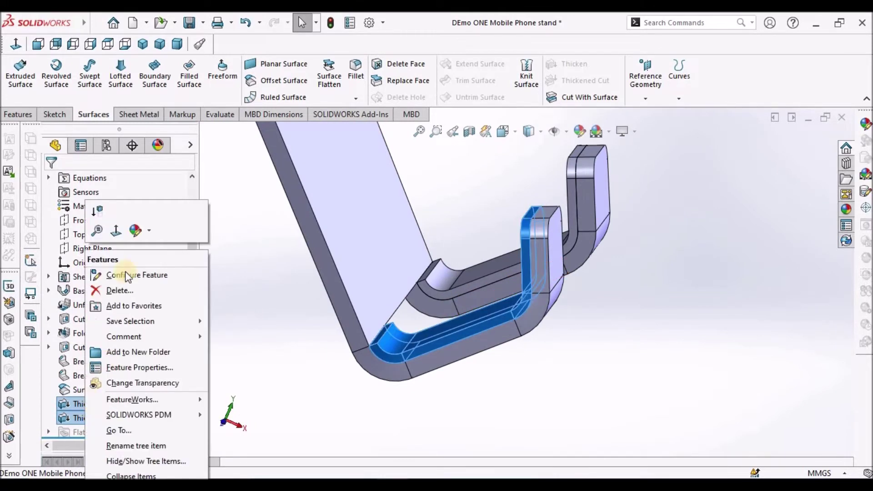
{"action": "left_click", "coordinate": [149, 235]}
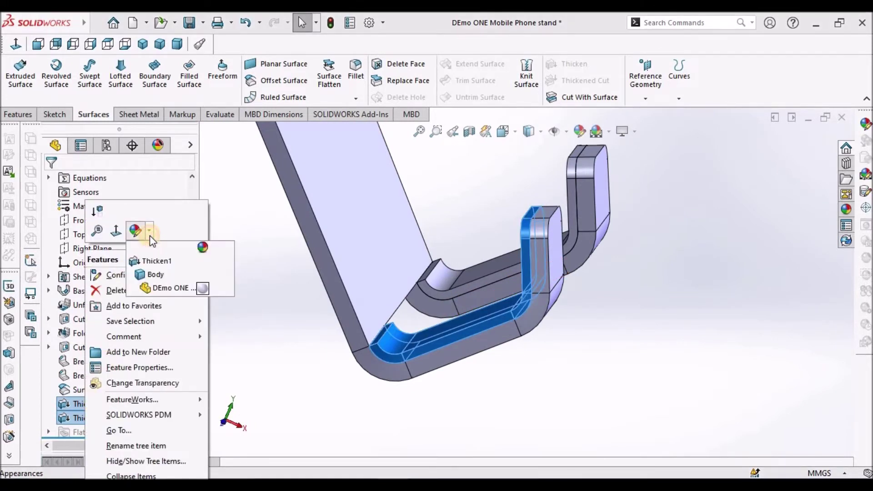
{"action": "left_click", "coordinate": [154, 261]}
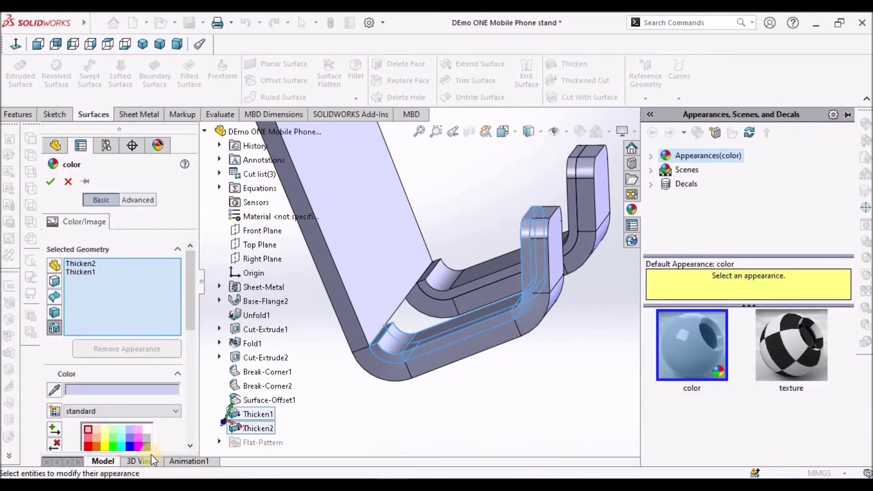
{"action": "left_click_drag", "start_coordinate": [190, 319], "coordinate": [190, 363]}
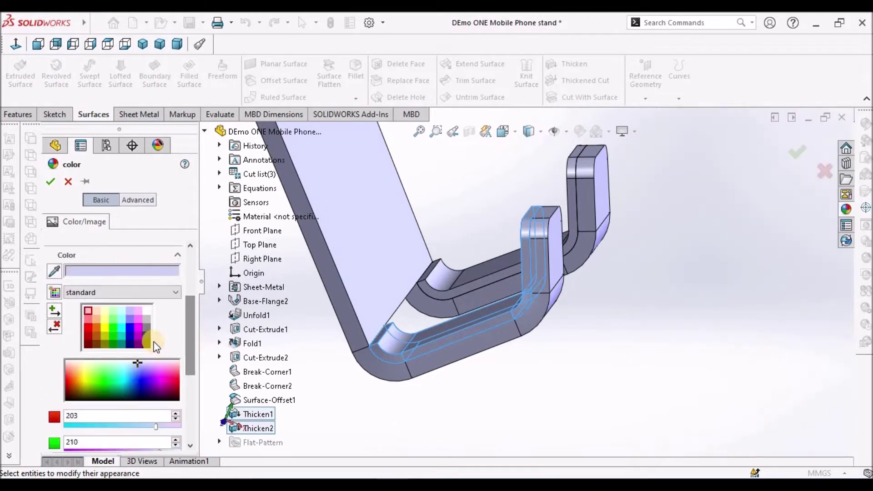
{"action": "left_click", "coordinate": [146, 331]}
{"action": "left_click", "coordinate": [50, 182]}
Step: Start a new sketch on the underside face of the stand's base
{"action": "mouse_move", "coordinate": [565, 339]}
{"action": "middle_mouse_down"}
{"action": "mouse_move", "coordinate": [541, 320]}
{"action": "mouse_move", "coordinate": [526, 279]}
{"action": "mouse_move", "coordinate": [552, 298]}
{"action": "mouse_move", "coordinate": [509, 253]}
{"action": "mouse_move", "coordinate": [563, 326]}
{"action": "middle_mouse_up"}
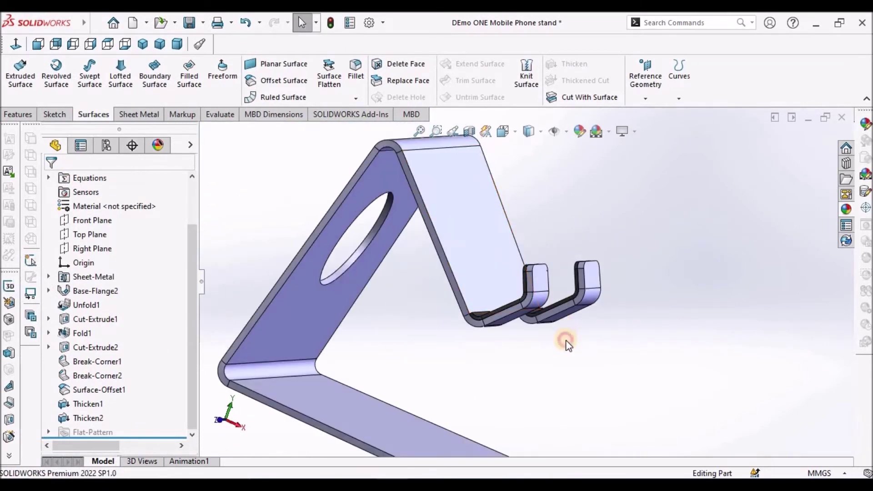
{"action": "key", "text": "ctrl+6"}
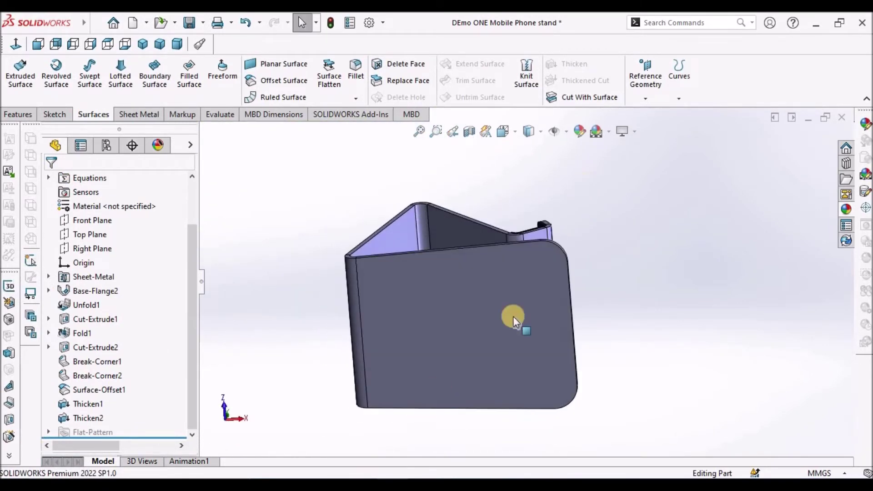
{"action": "left_click", "coordinate": [431, 392]}
{"action": "left_click", "coordinate": [54, 114]}
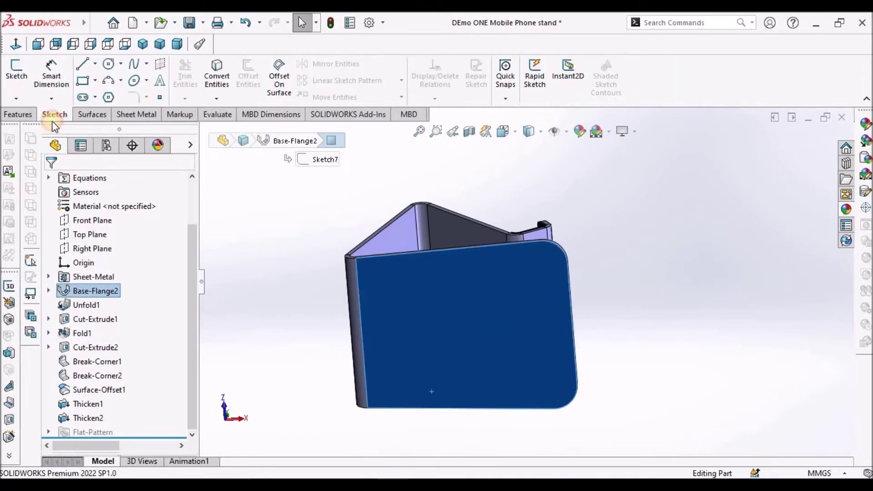
{"action": "left_click", "coordinate": [16, 70]}
{"action": "left_click", "coordinate": [444, 292]}
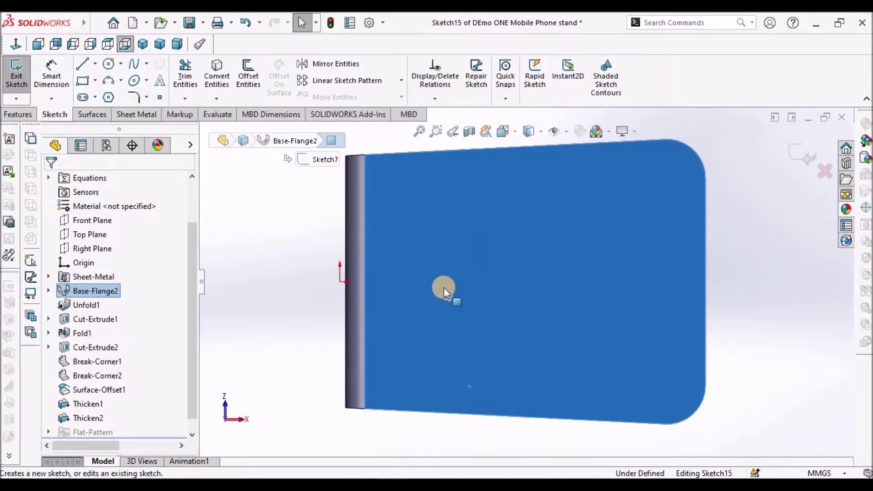
{"action": "left_click", "coordinate": [290, 293]}
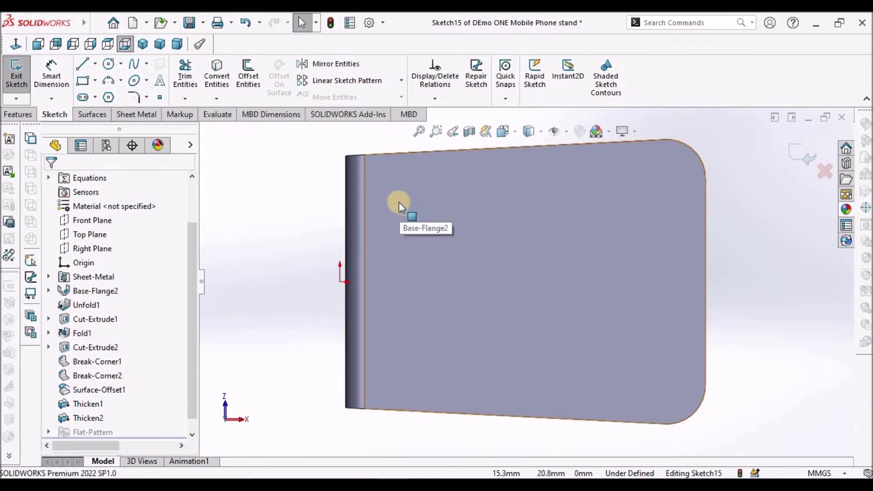
Step: Sketch two circles along the base's upper edge, one near the bend and one near the rounded corner
{"action": "left_click", "coordinate": [109, 64]}
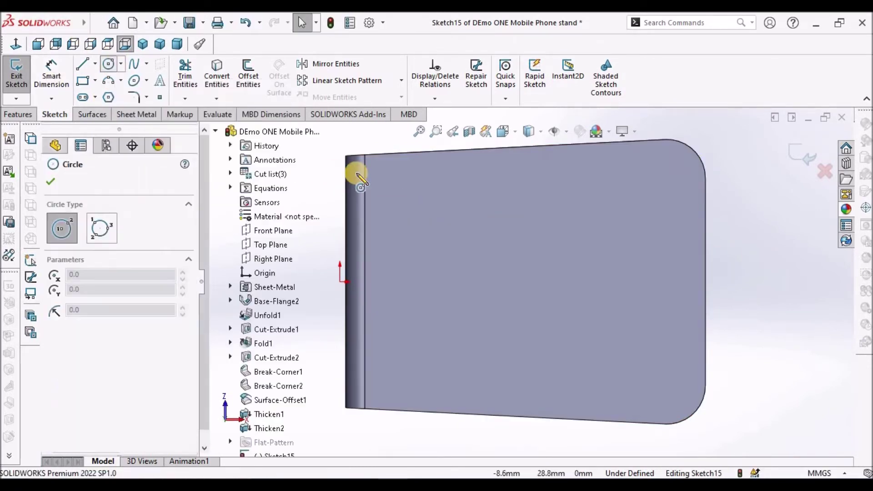
{"action": "left_click", "coordinate": [406, 192]}
{"action": "left_click", "coordinate": [435, 192]}
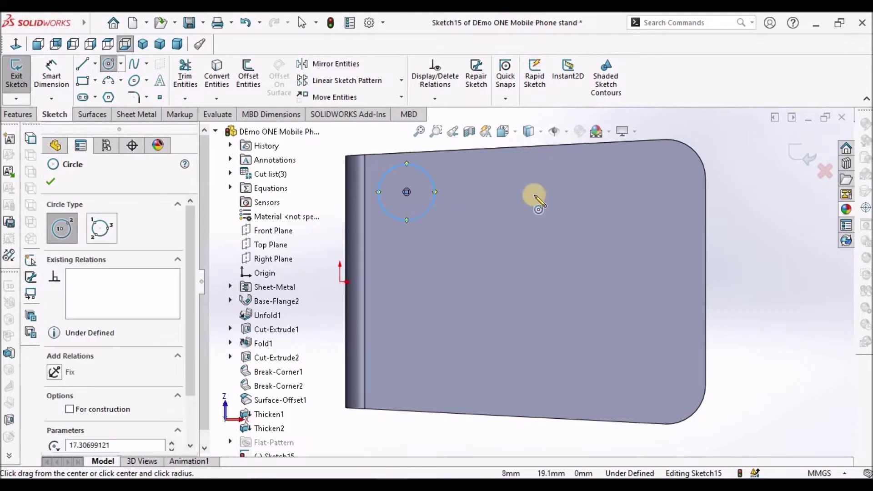
{"action": "left_click", "coordinate": [603, 185]}
{"action": "left_click", "coordinate": [635, 182]}
{"action": "key", "text": "z"}
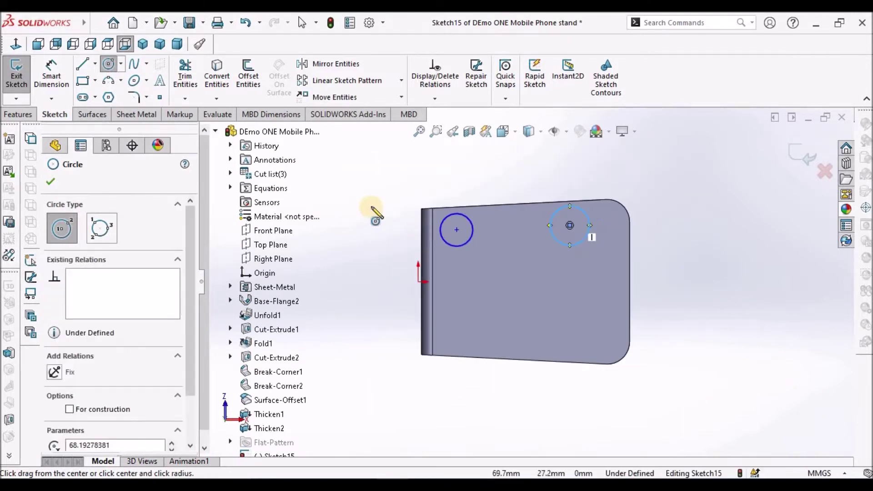
{"action": "right_click", "coordinate": [377, 212]}
{"action": "left_click", "coordinate": [396, 214]}
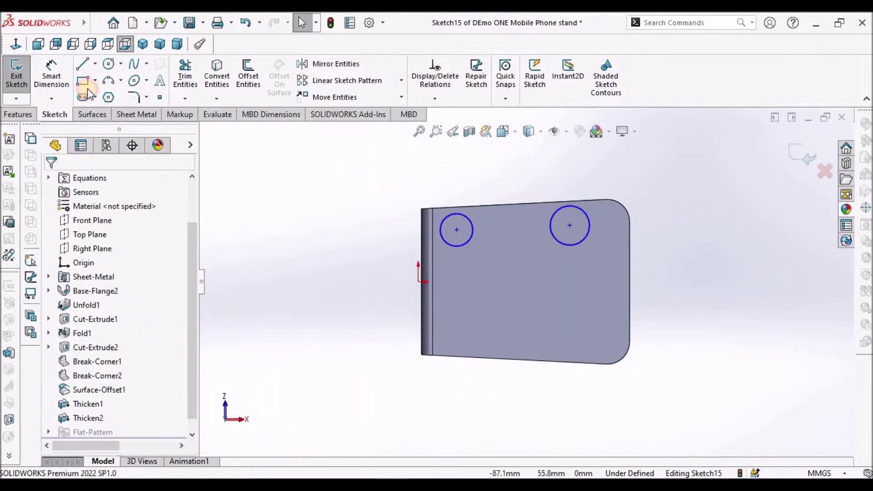
Step: Draw a horizontal centerline from the origin to just beyond the far edge of the base
{"action": "left_click", "coordinate": [94, 64]}
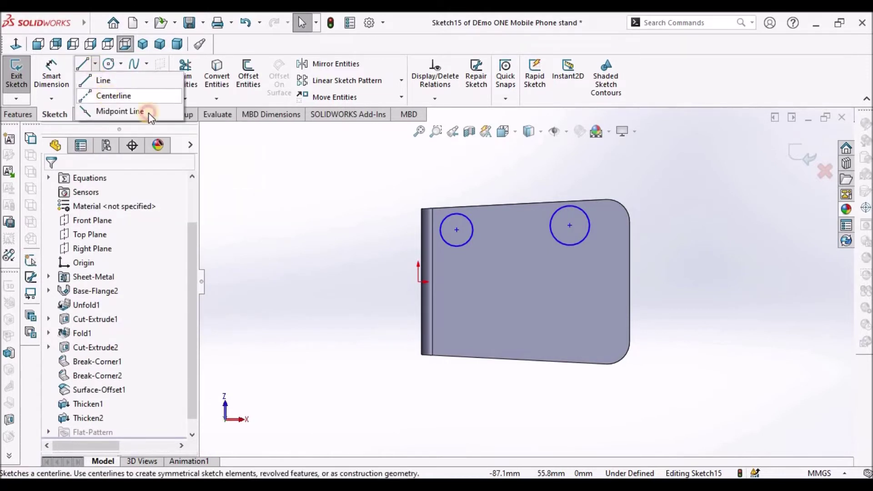
{"action": "left_click", "coordinate": [113, 96]}
{"action": "mouse_move", "coordinate": [418, 282]}
{"action": "left_mouse_down"}
{"action": "mouse_move", "coordinate": [669, 274]}
{"action": "mouse_move", "coordinate": [664, 282]}
{"action": "left_mouse_up"}
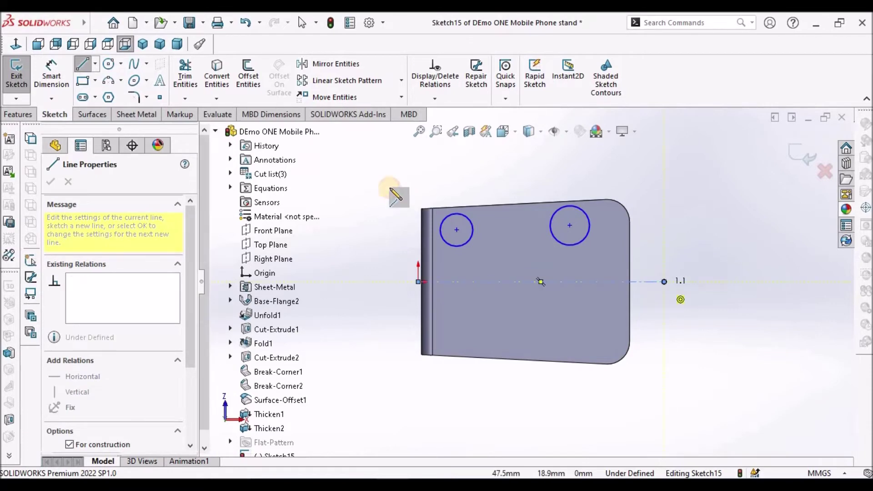
{"action": "right_click", "coordinate": [391, 187]}
{"action": "left_click", "coordinate": [415, 195]}
Step: Mirror both circles about the horizontal centerline, keeping the originals
{"action": "left_click_drag", "start_coordinate": [364, 176], "coordinate": [658, 256]}
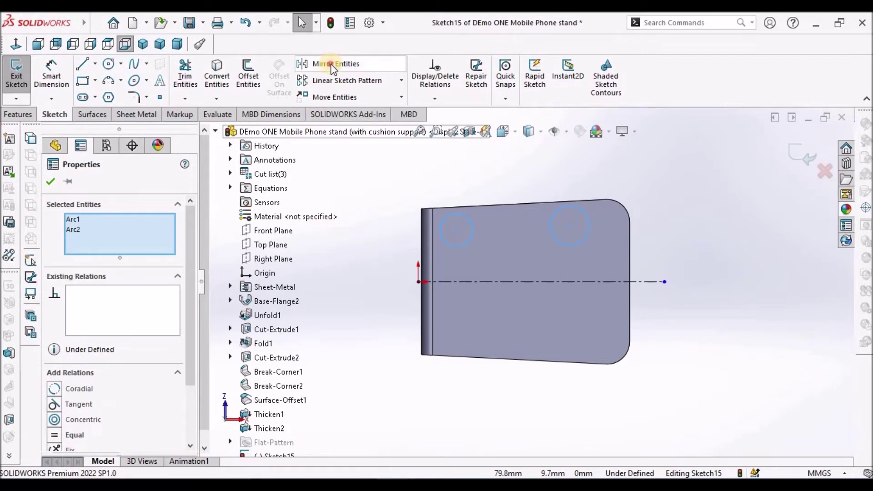
{"action": "left_click", "coordinate": [318, 64]}
{"action": "left_click", "coordinate": [114, 345]}
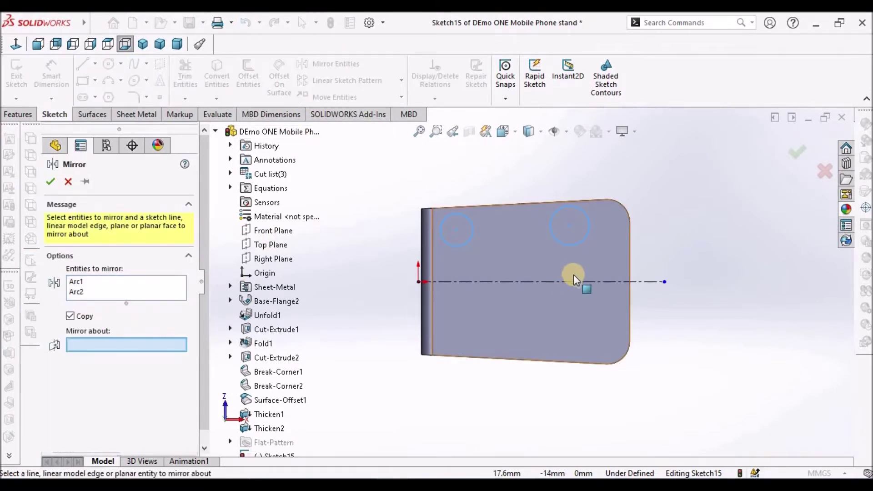
{"action": "left_click", "coordinate": [573, 280]}
{"action": "left_click", "coordinate": [49, 182]}
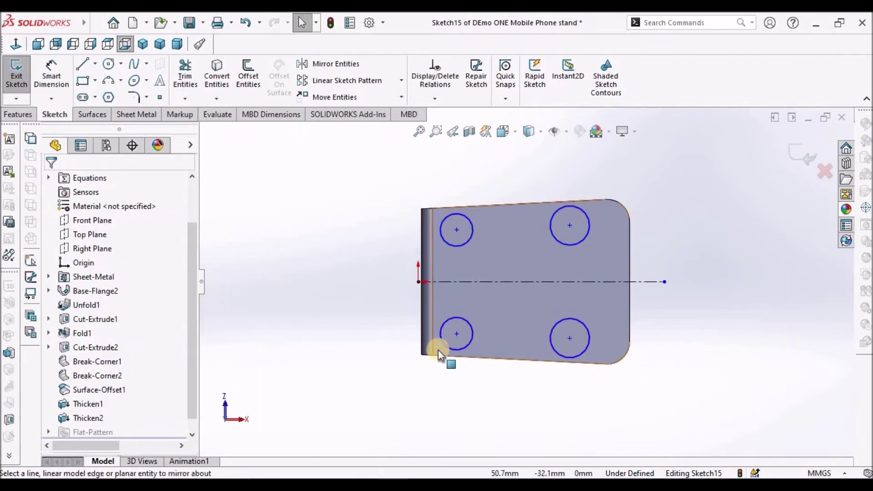
Step: Add an Equal relation to all four circles
{"action": "left_click", "coordinate": [449, 348]}
{"action": "left_click", "coordinate": [562, 361], "text": "ctrl"}
{"action": "left_click", "coordinate": [539, 247], "text": "ctrl"}
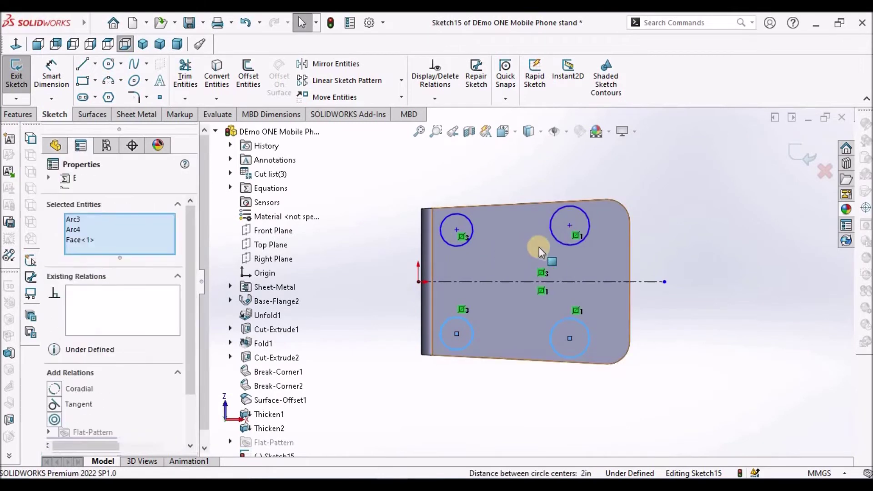
{"action": "left_click", "coordinate": [572, 257], "text": "ctrl"}
{"action": "left_click", "coordinate": [569, 244], "text": "ctrl"}
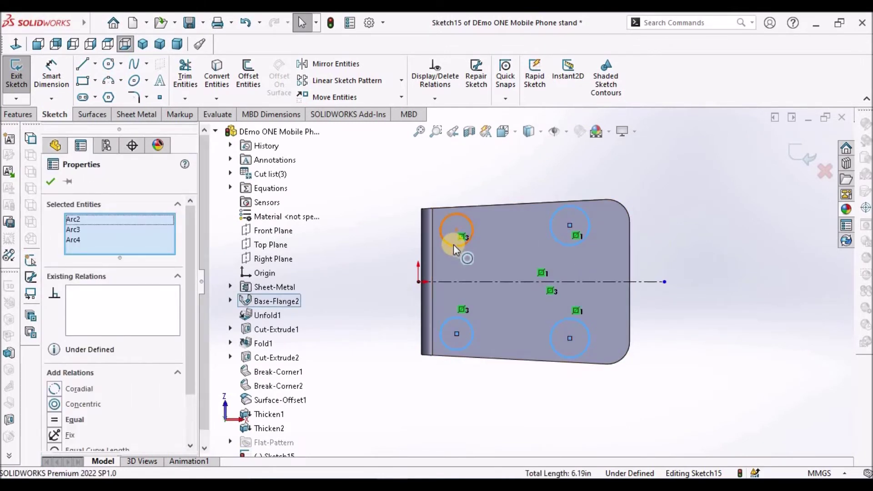
{"action": "left_click", "coordinate": [454, 246], "text": "ctrl"}
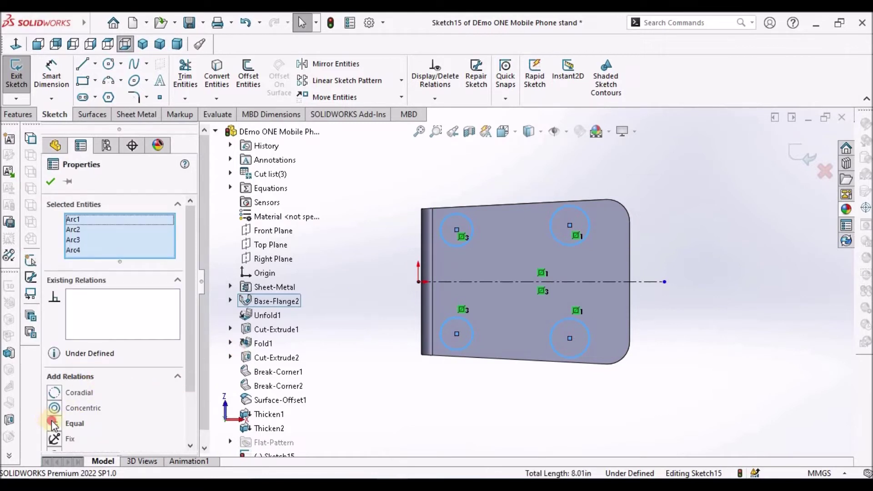
{"action": "left_click", "coordinate": [53, 423]}
{"action": "left_click", "coordinate": [51, 182]}
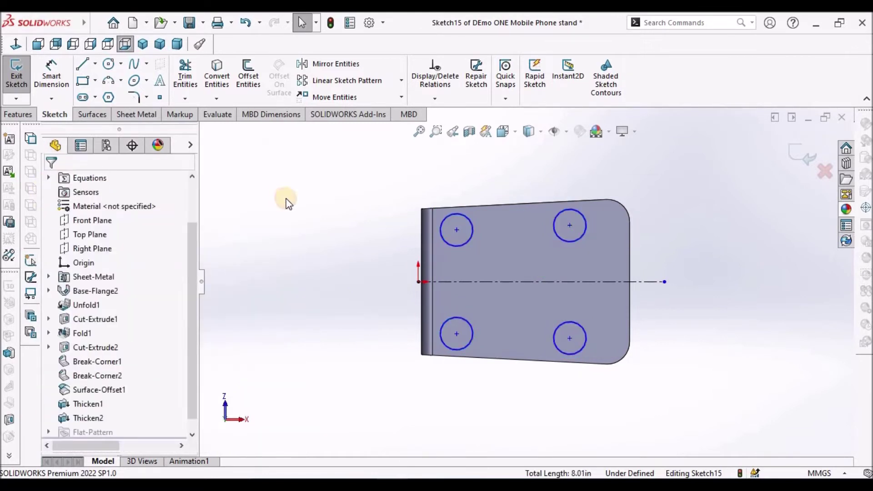
Step: Dimension the horizontal distance between the centers of the two lower circles as 50 mm
{"action": "left_click", "coordinate": [73, 75]}
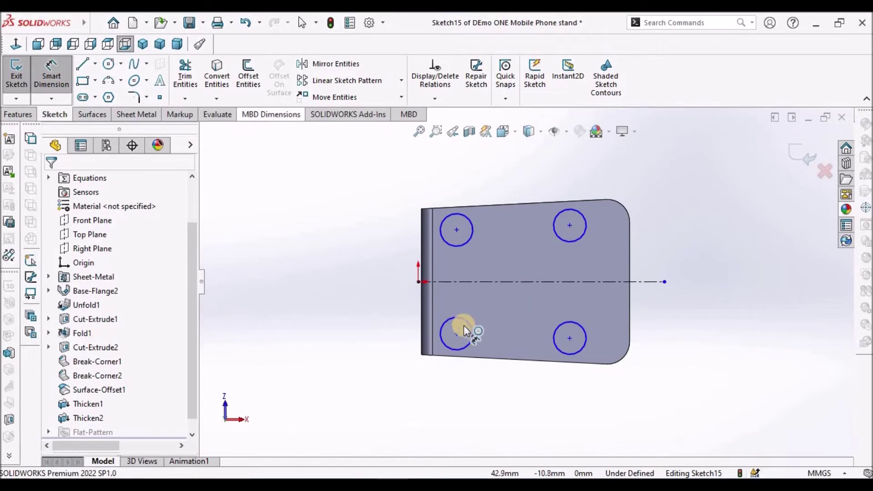
{"action": "left_click", "coordinate": [457, 333]}
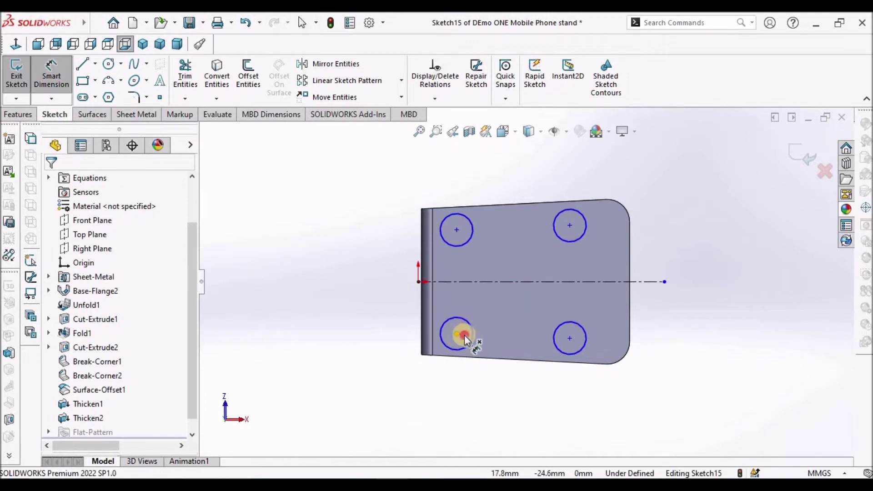
{"action": "left_click", "coordinate": [571, 340]}
{"action": "left_click", "coordinate": [522, 390]}
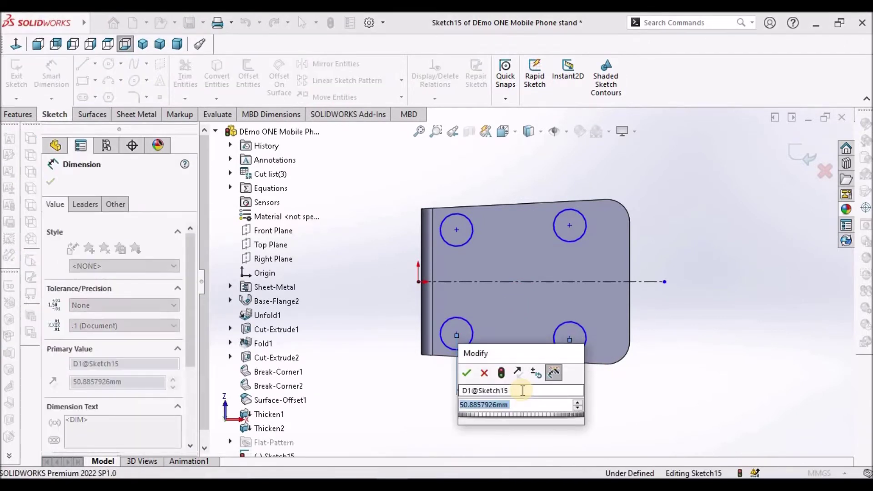
{"action": "type", "text": "50"}
{"action": "key", "text": "Return"}
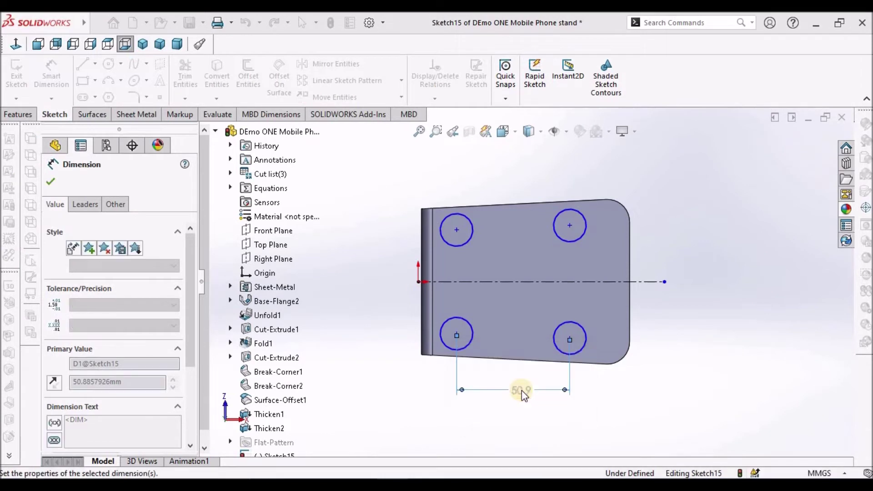
{"action": "left_click", "coordinate": [726, 383]}
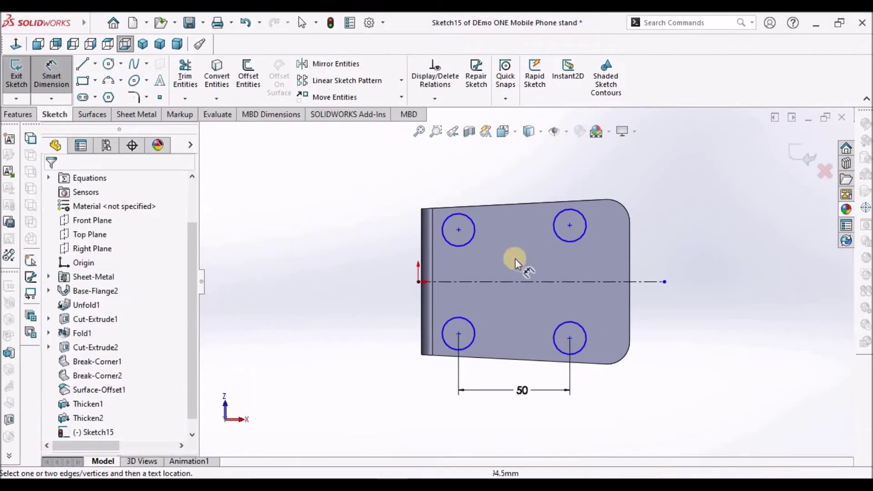
Step: Dimension the vertical distance between the centers of the two circles near the bend as 40 mm
{"action": "left_click", "coordinate": [458, 230]}
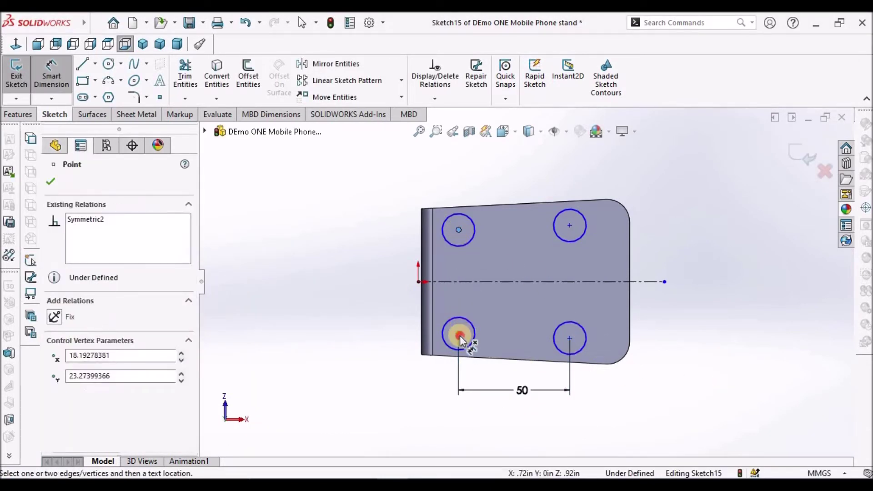
{"action": "left_click", "coordinate": [458, 334]}
{"action": "left_click", "coordinate": [370, 285]}
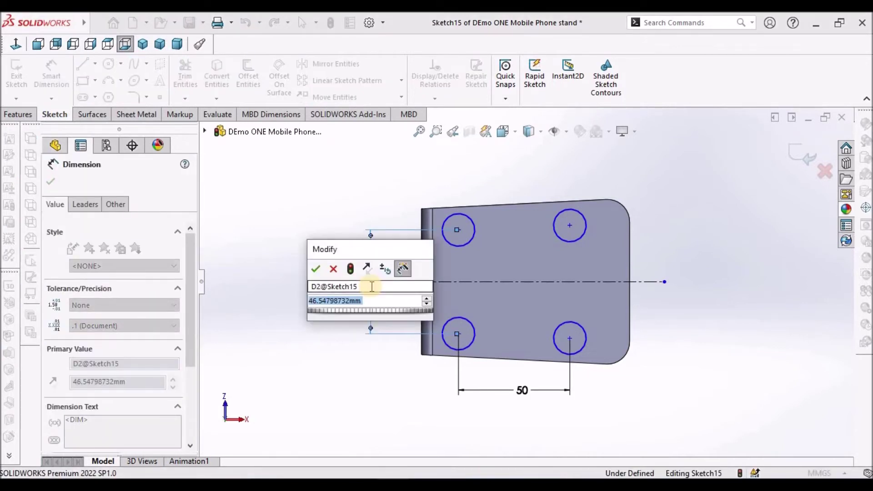
{"action": "type", "text": "40"}
{"action": "key", "text": "Return"}
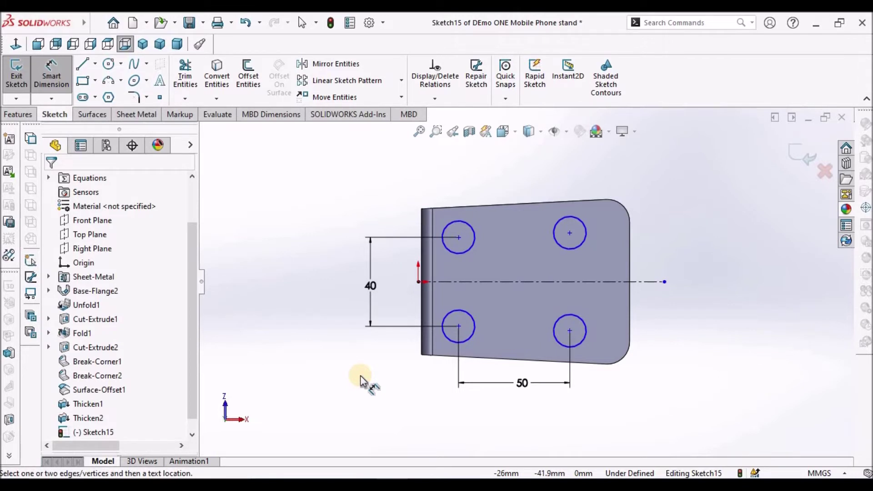
Step: Dimension the horizontal distance from the origin to the center of the lower circle near the bend as 20 mm
{"action": "left_click", "coordinate": [418, 283]}
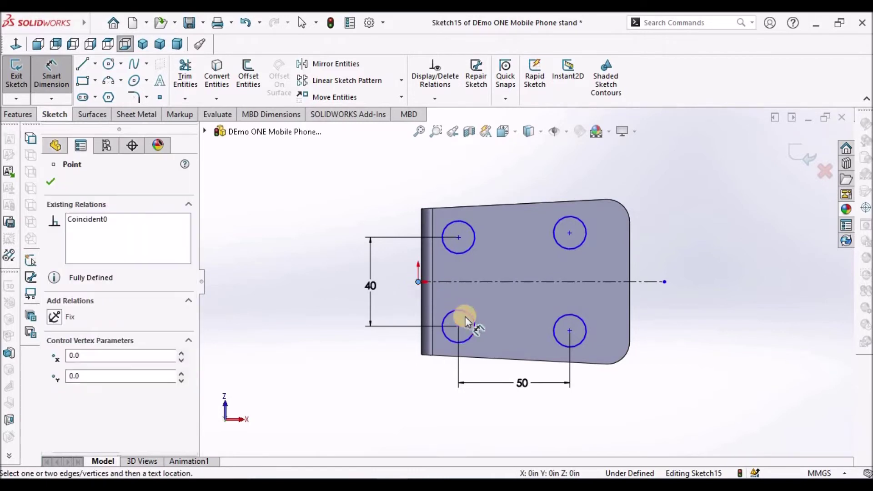
{"action": "left_click", "coordinate": [458, 326]}
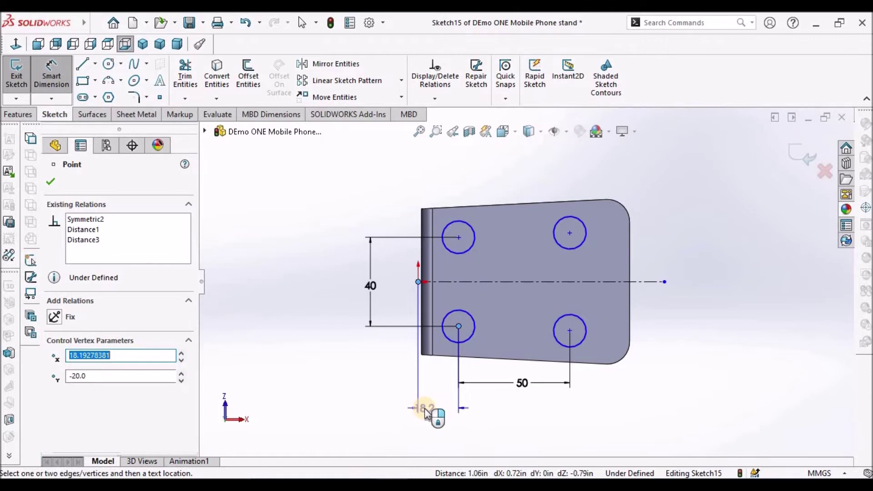
{"action": "left_click", "coordinate": [440, 413]}
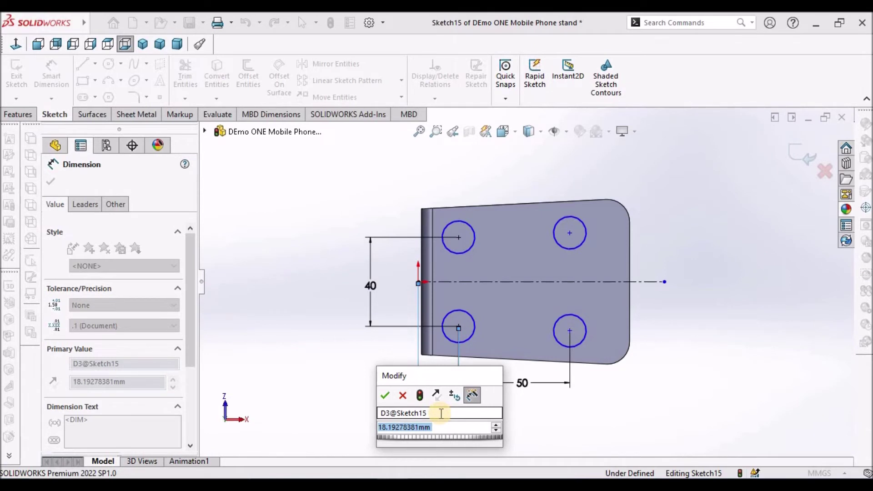
{"action": "type", "text": "20"}
{"action": "key", "text": "Return"}
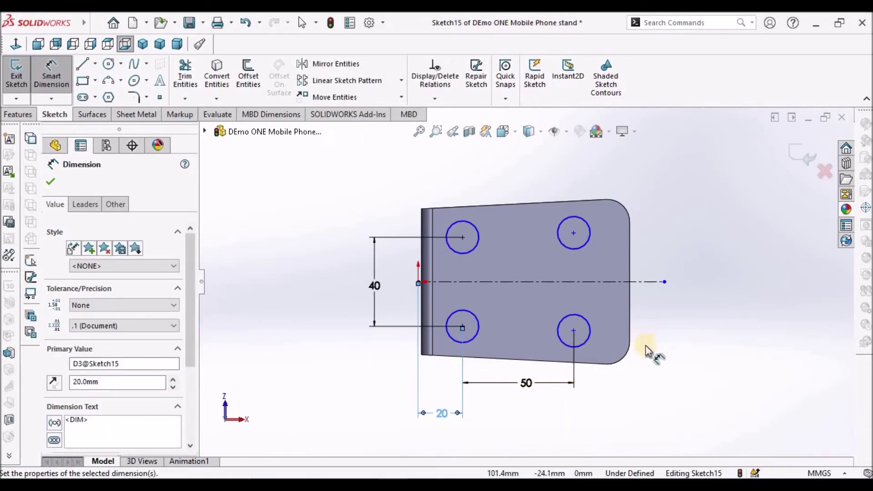
Step: Dimension the diameter of the upper circle near the plate's rounded end and set it to 10 mm
{"action": "left_click", "coordinate": [652, 276]}
{"action": "left_click", "coordinate": [583, 222]}
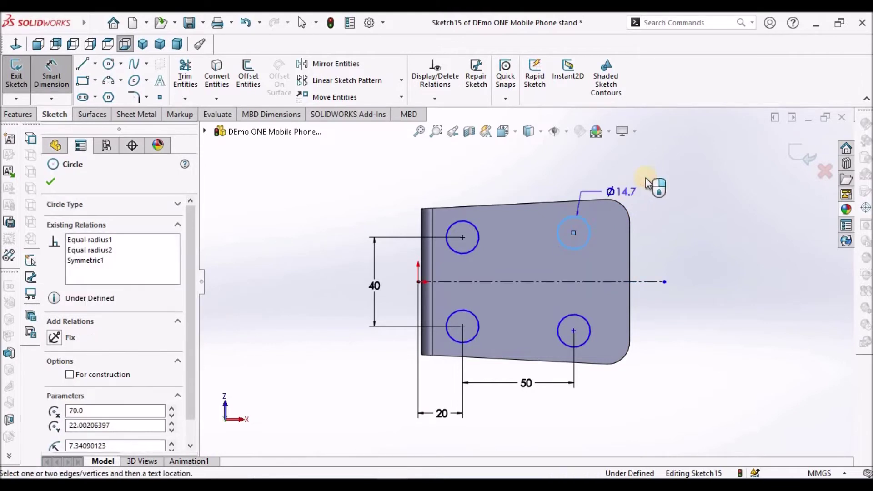
{"action": "left_click", "coordinate": [650, 178]}
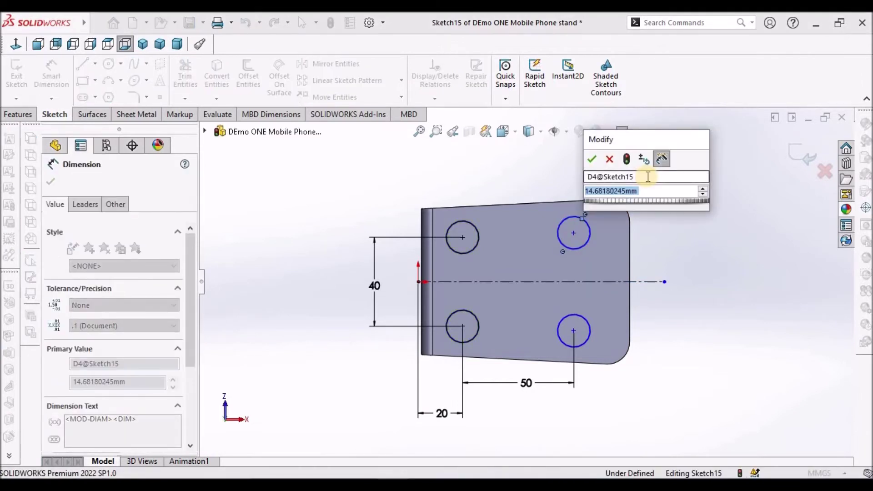
{"action": "type", "text": "10"}
{"action": "key", "text": "Return"}
{"action": "key", "text": "Escape"}
{"action": "key", "text": "Escape"}
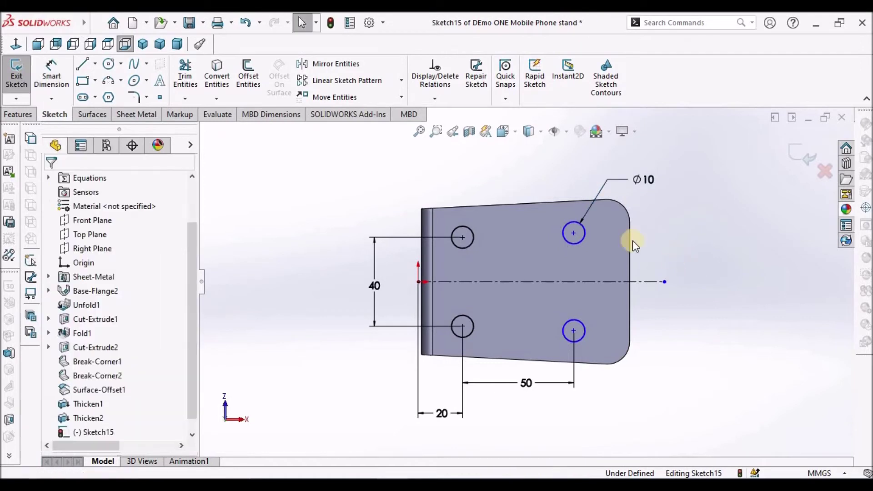
Step: Add a horizontal relation between the centres of the two upper circles
{"action": "left_click", "coordinate": [573, 234]}
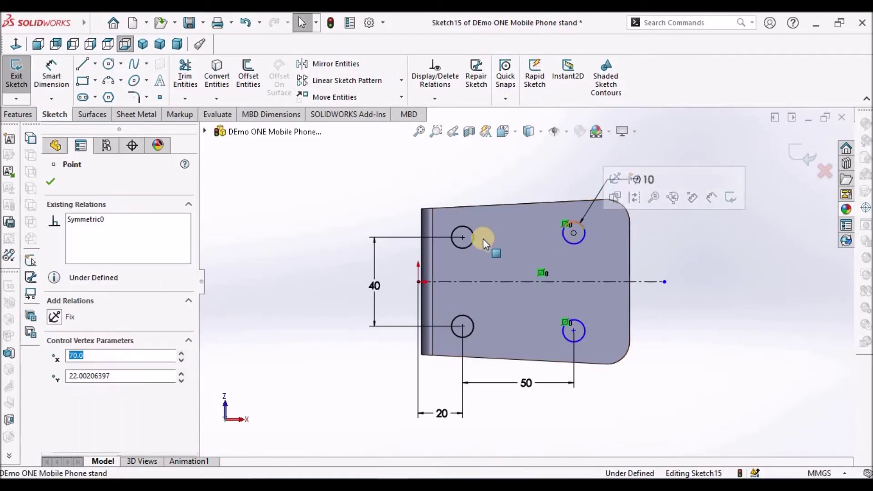
{"action": "left_click", "coordinate": [463, 238], "text": "ctrl"}
{"action": "left_click", "coordinate": [55, 388]}
{"action": "left_click", "coordinate": [685, 334]}
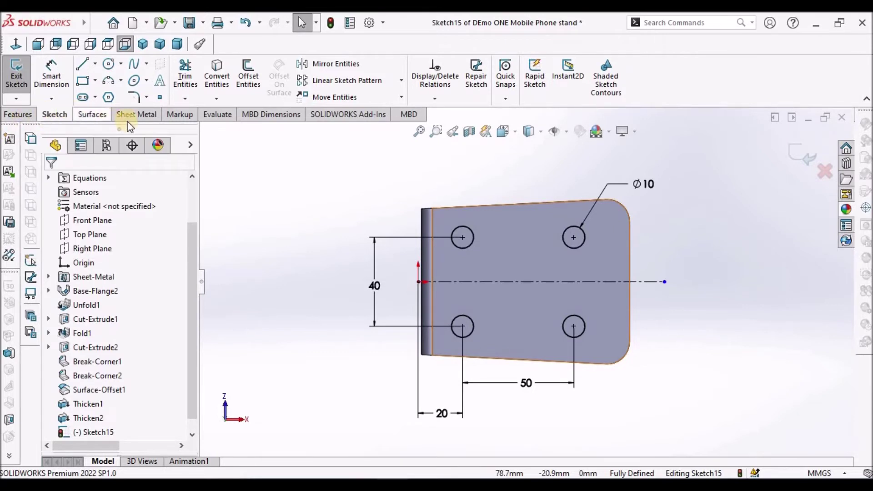
Step: Extrude the four circles as a blind boss 1 mm deep, unlinked from the sheet thickness
{"action": "left_click", "coordinate": [26, 118]}
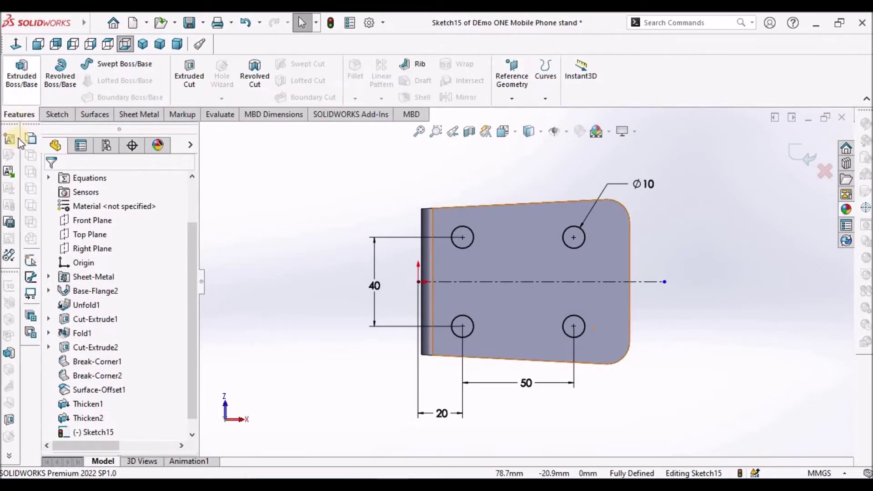
{"action": "left_click", "coordinate": [22, 70]}
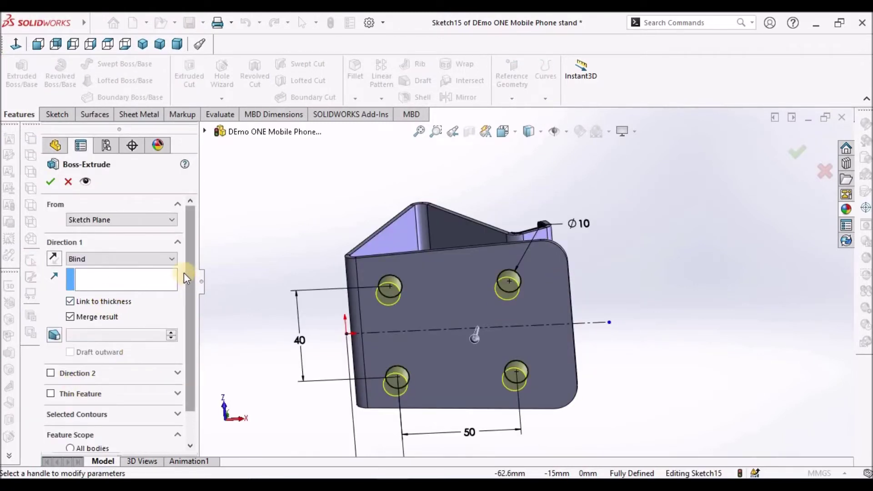
{"action": "left_click", "coordinate": [71, 301]}
{"action": "left_click", "coordinate": [95, 300]}
{"action": "type", "text": "1"}
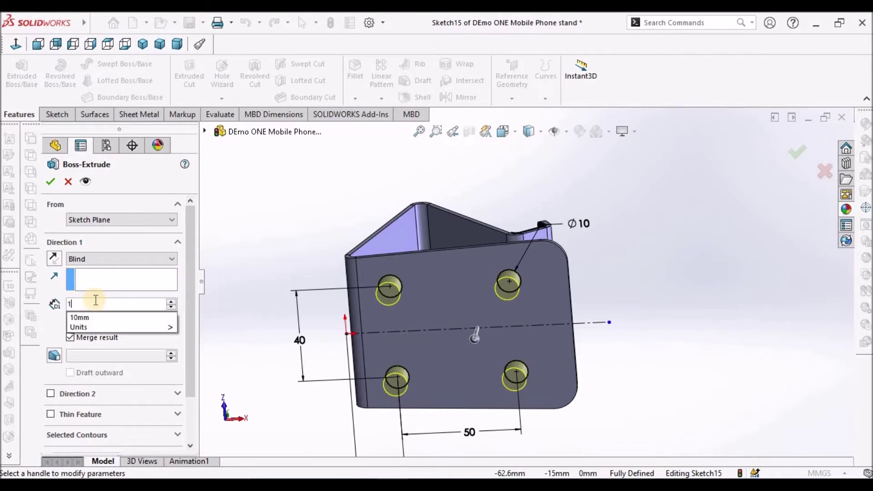
{"action": "key", "text": "Return"}
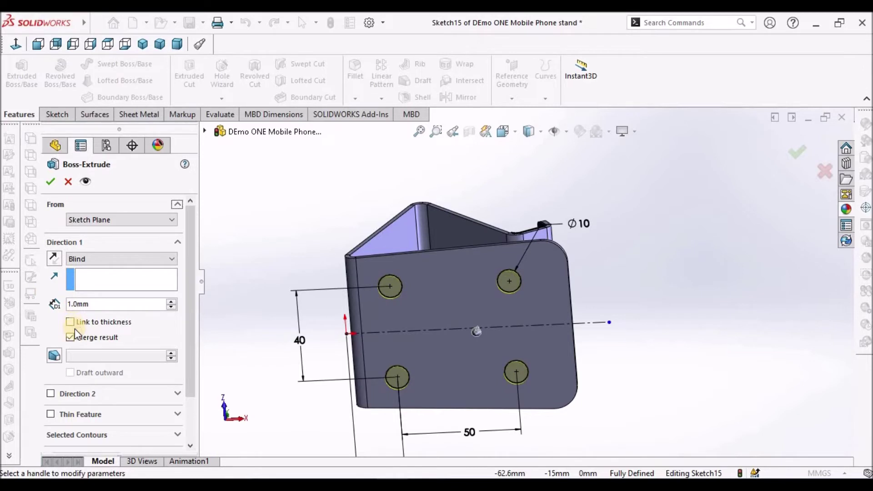
{"action": "left_click", "coordinate": [50, 182]}
Step: Apply a colour from the standard swatches to the Boss-Extrude1 feature under the base plate
{"action": "mouse_move", "coordinate": [660, 323]}
{"action": "middle_mouse_down"}
{"action": "mouse_move", "coordinate": [635, 278]}
{"action": "mouse_move", "coordinate": [635, 345]}
{"action": "mouse_move", "coordinate": [520, 350]}
{"action": "middle_mouse_up"}
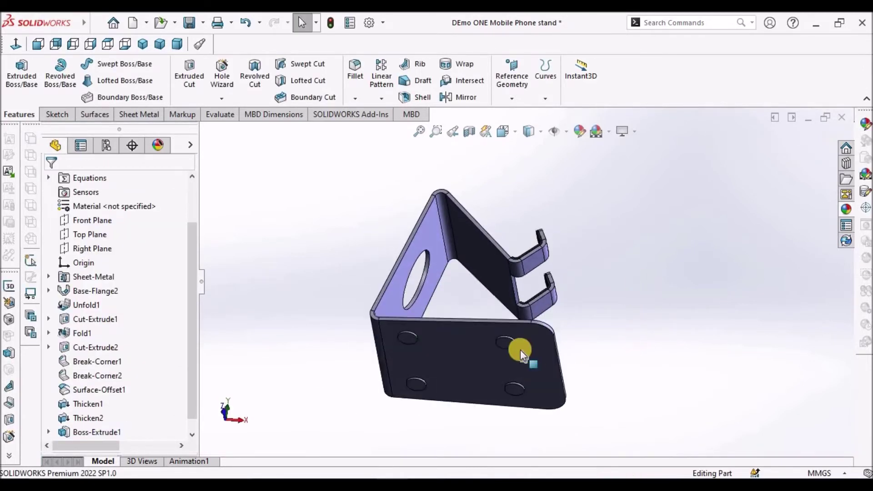
{"action": "left_click", "coordinate": [91, 430]}
{"action": "right_click", "coordinate": [92, 430]}
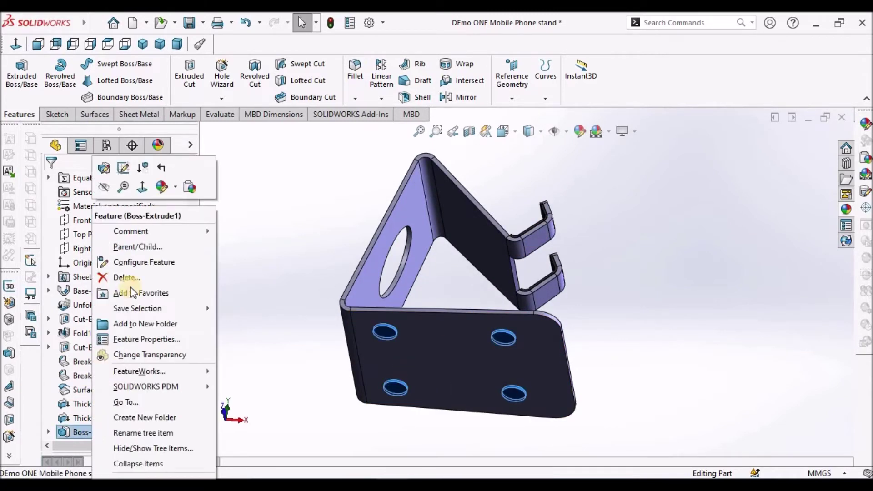
{"action": "left_click", "coordinate": [171, 190]}
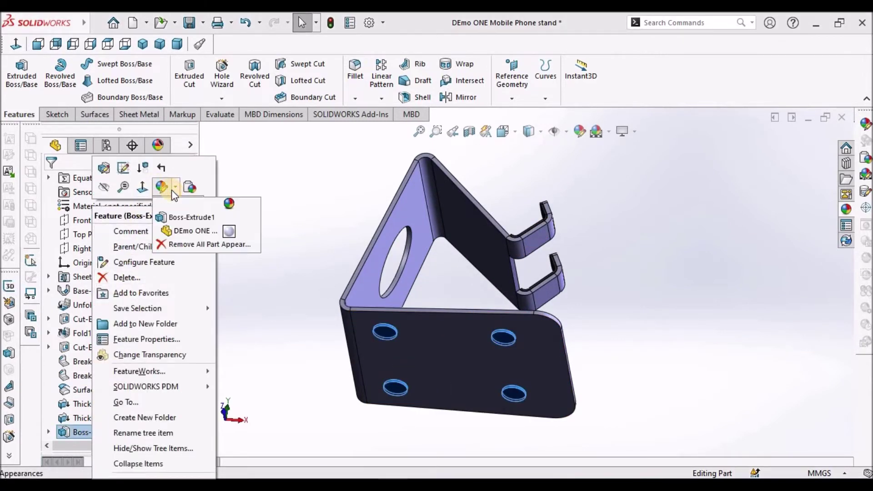
{"action": "left_click", "coordinate": [184, 218]}
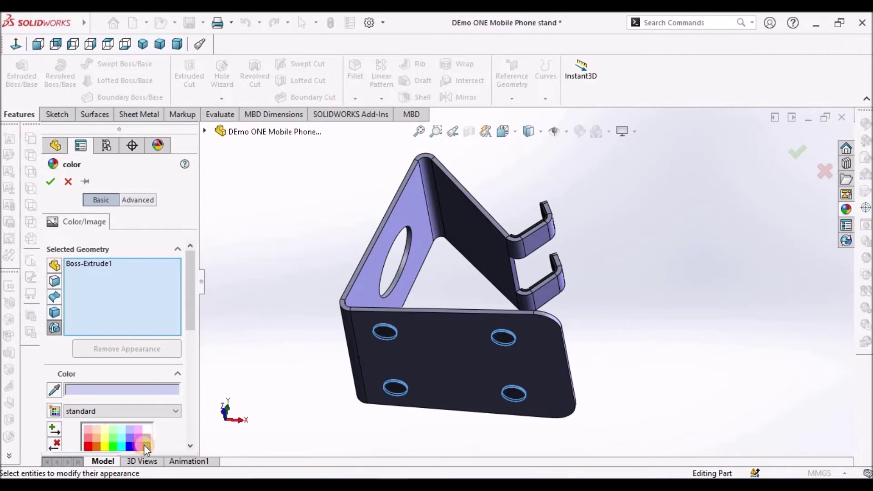
{"action": "left_click", "coordinate": [143, 444]}
{"action": "key", "text": "Return"}
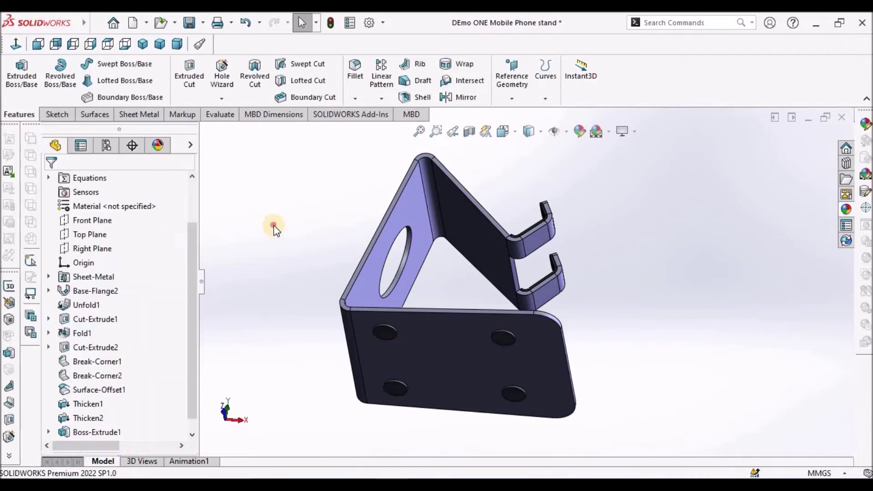
Step: Inspect the finished stand, restore the dimetric view and save the part
{"action": "middle_click_drag", "start_coordinate": [437, 205], "coordinate": [461, 334]}
{"action": "mouse_move", "coordinate": [505, 259]}
{"action": "middle_mouse_down"}
{"action": "mouse_move", "coordinate": [487, 327]}
{"action": "mouse_move", "coordinate": [437, 352]}
{"action": "mouse_move", "coordinate": [476, 383]}
{"action": "mouse_move", "coordinate": [423, 452]}
{"action": "mouse_move", "coordinate": [497, 255]}
{"action": "middle_mouse_up"}
{"action": "scroll", "coordinate": [460, 327], "scroll_direction": "down", "scroll_amount": 5}
{"action": "middle_click_drag", "start_coordinate": [460, 327], "coordinate": [549, 265]}
{"action": "key", "text": "ctrl+7"}
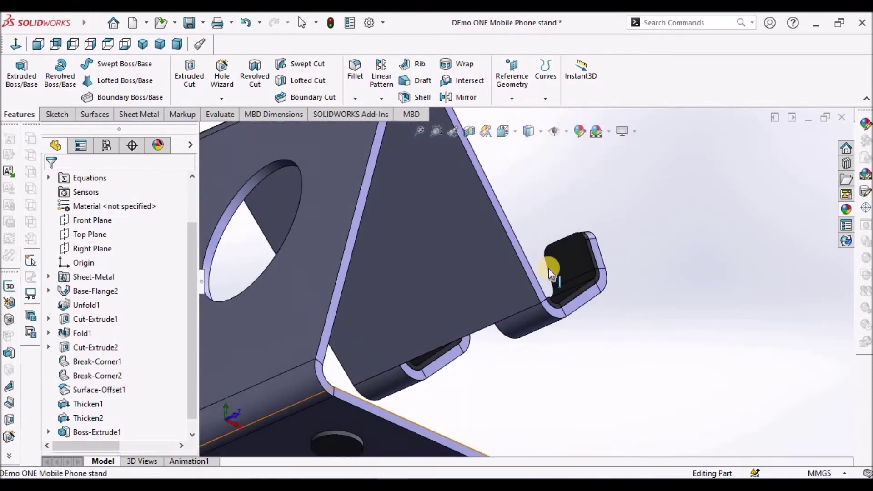
{"action": "left_click", "coordinate": [179, 44]}
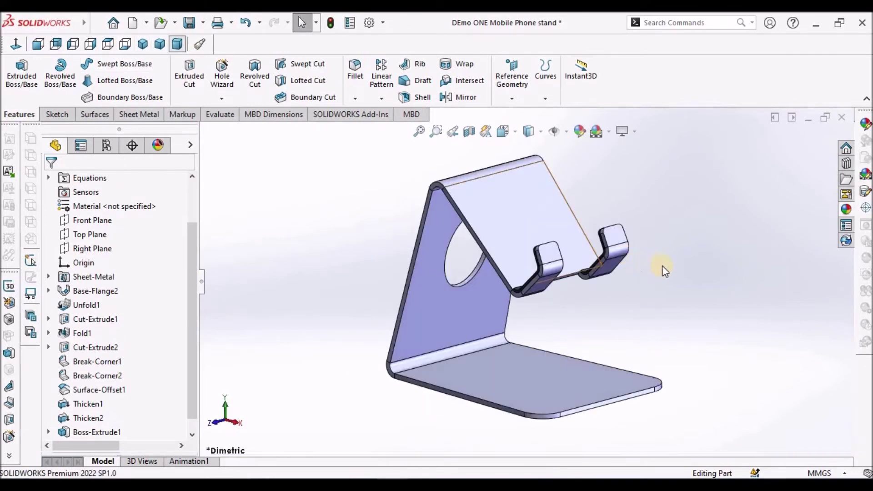
{"action": "left_click", "coordinate": [193, 28]}
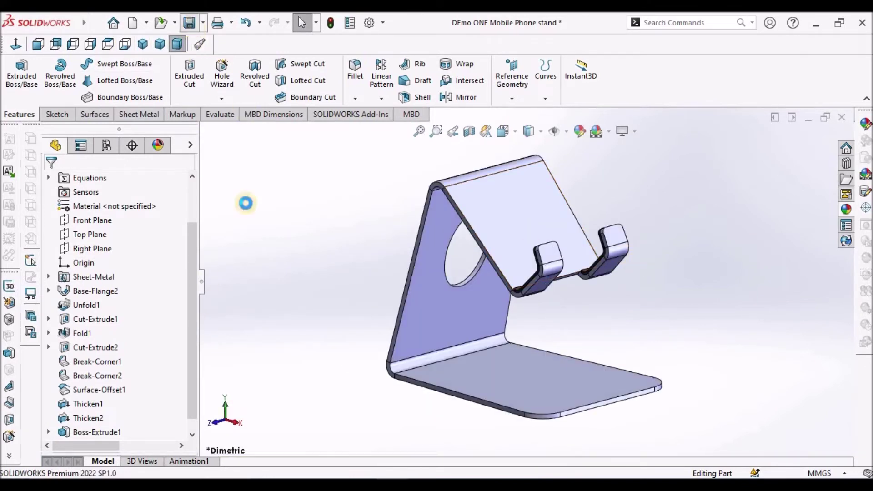
Step: Add a derived configuration named "Config Two" under the "with cushion support" configuration
{"action": "left_click", "coordinate": [106, 146]}
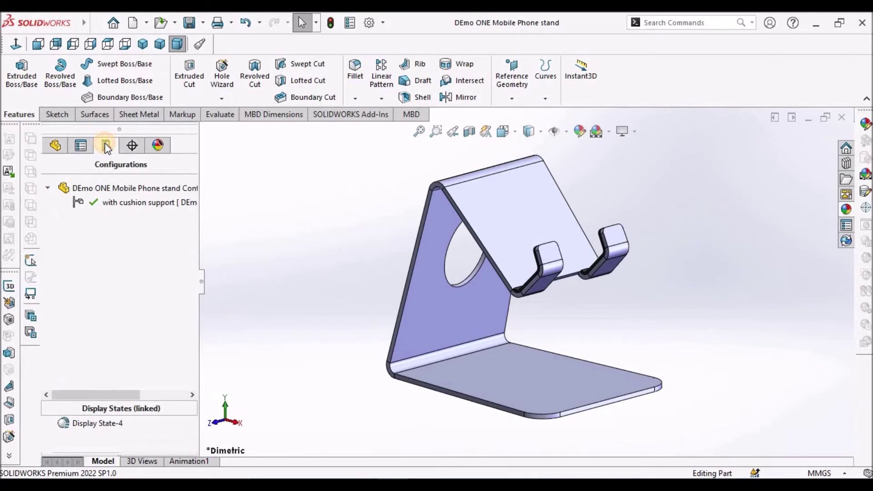
{"action": "right_click", "coordinate": [121, 207]}
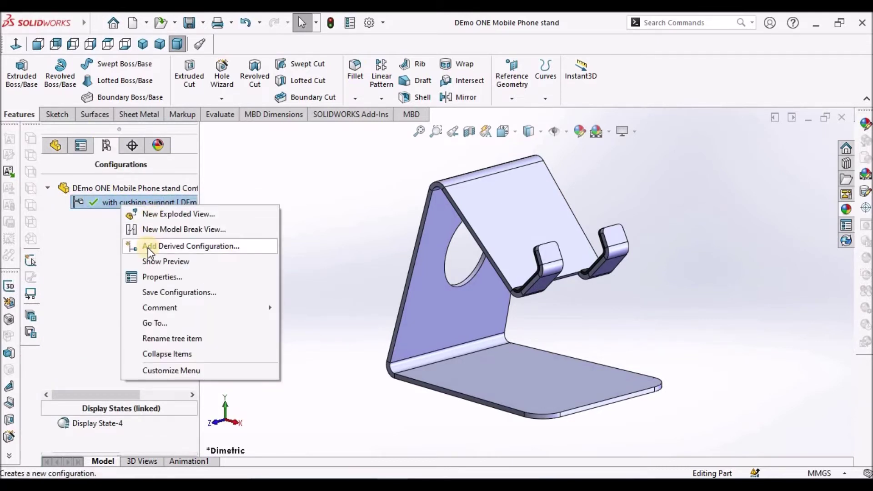
{"action": "left_click", "coordinate": [165, 247]}
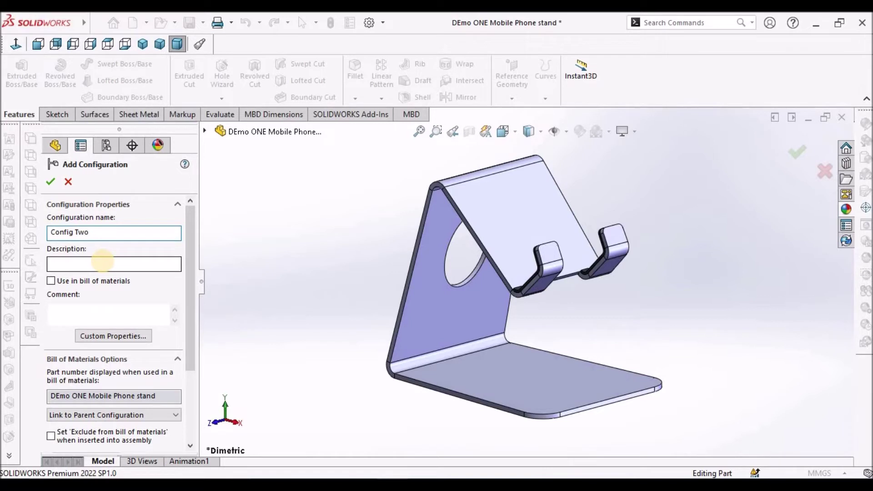
{"action": "left_click", "coordinate": [51, 182]}
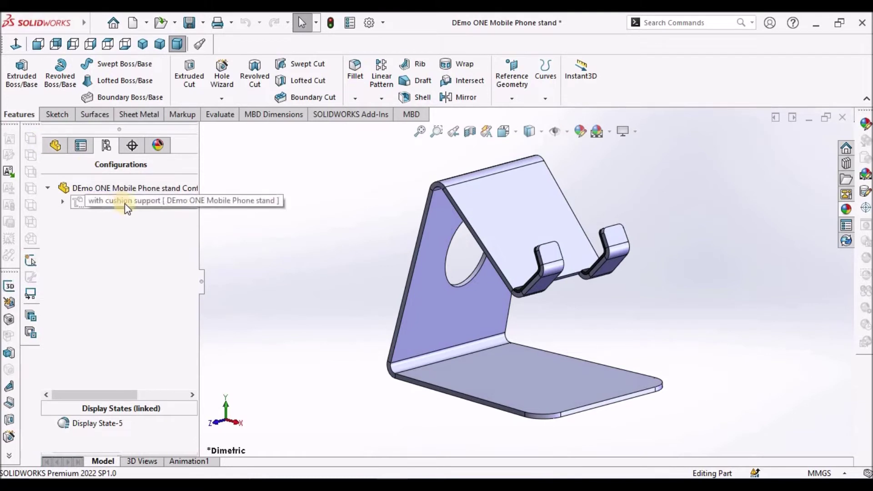
Step: Activate the "with cushion support" configuration and suppress Surface-Offset1, Thicken1, Thicken2 and Boss-Extrude1
{"action": "double_click", "coordinate": [153, 203]}
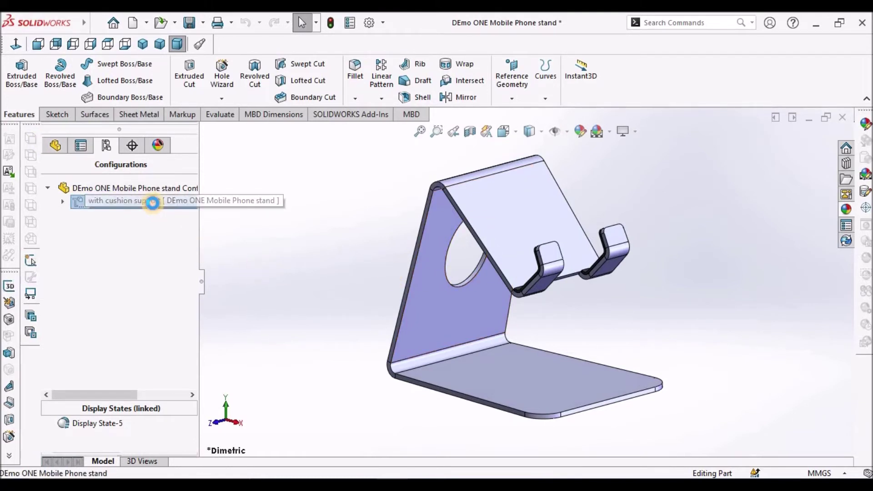
{"action": "left_click", "coordinate": [55, 145]}
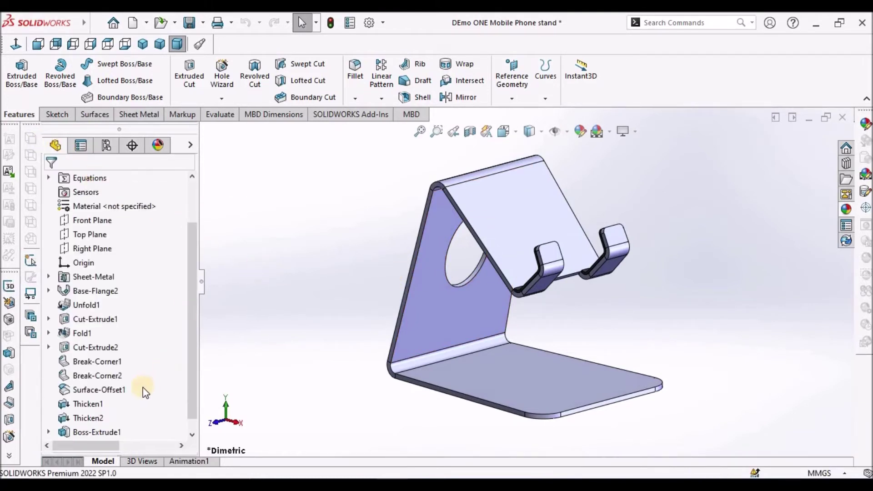
{"action": "scroll", "coordinate": [109, 394], "scroll_direction": "down", "scroll_amount": 1}
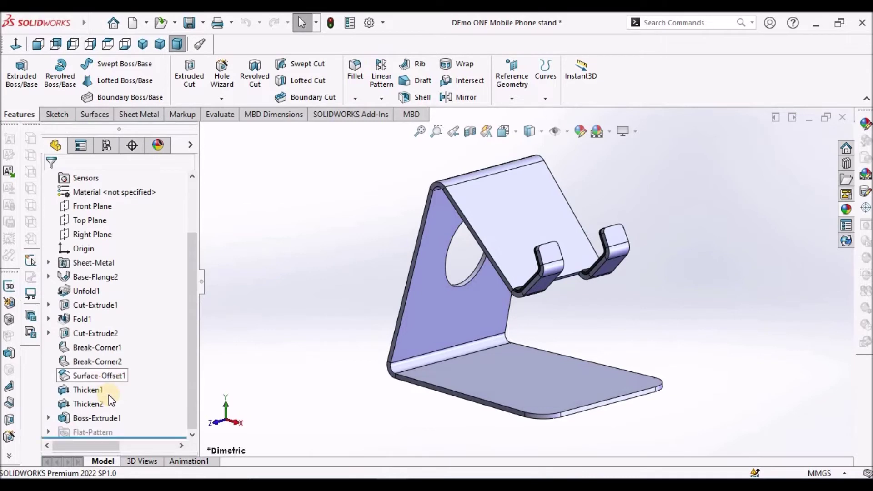
{"action": "left_click", "coordinate": [97, 375]}
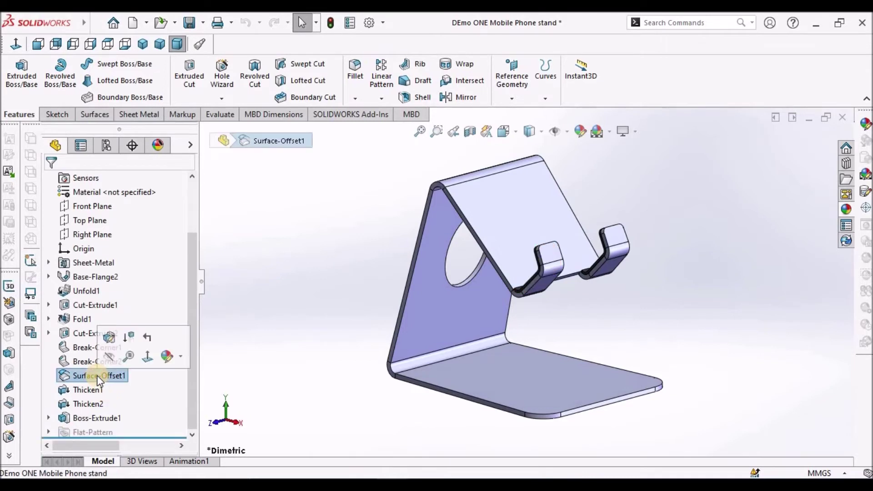
{"action": "left_click", "coordinate": [87, 419], "text": "shift"}
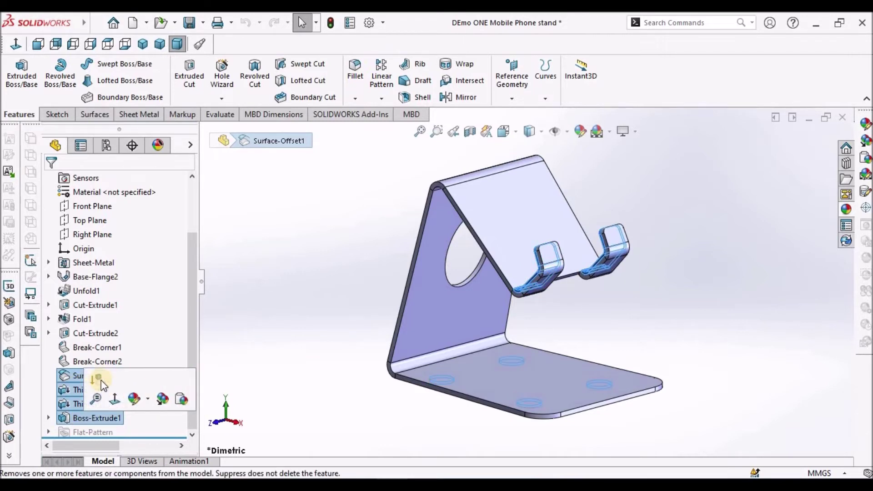
{"action": "left_click", "coordinate": [105, 395]}
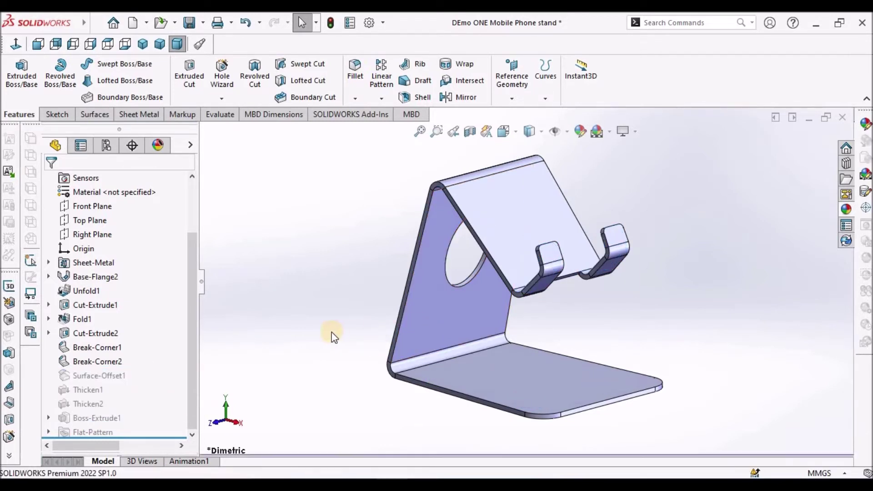
{"action": "mouse_move", "coordinate": [554, 293]}
{"action": "middle_mouse_down"}
{"action": "mouse_move", "coordinate": [606, 318]}
{"action": "mouse_move", "coordinate": [612, 353]}
{"action": "mouse_move", "coordinate": [596, 296]}
{"action": "mouse_move", "coordinate": [565, 298]}
{"action": "middle_mouse_up"}
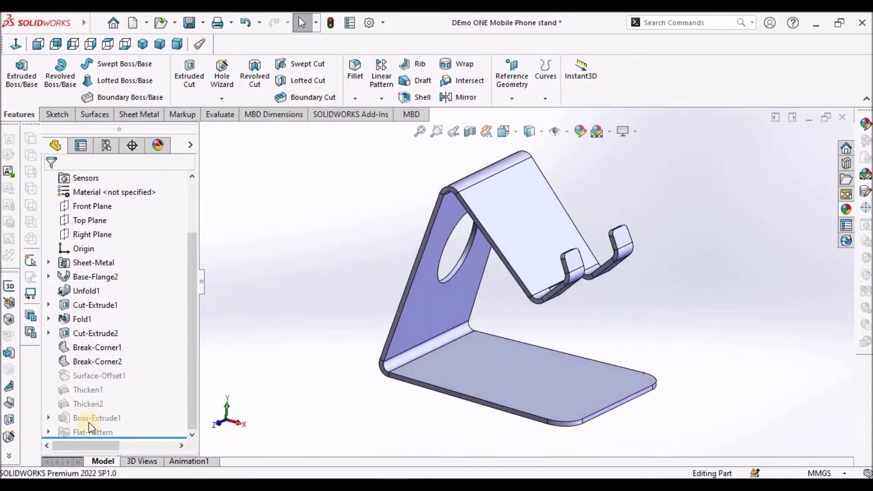
Step: Group the four suppressed features, Surface-Offset1 through Boss-Extrude1, into a new folder named "Assembly Component"
{"action": "left_click", "coordinate": [100, 376]}
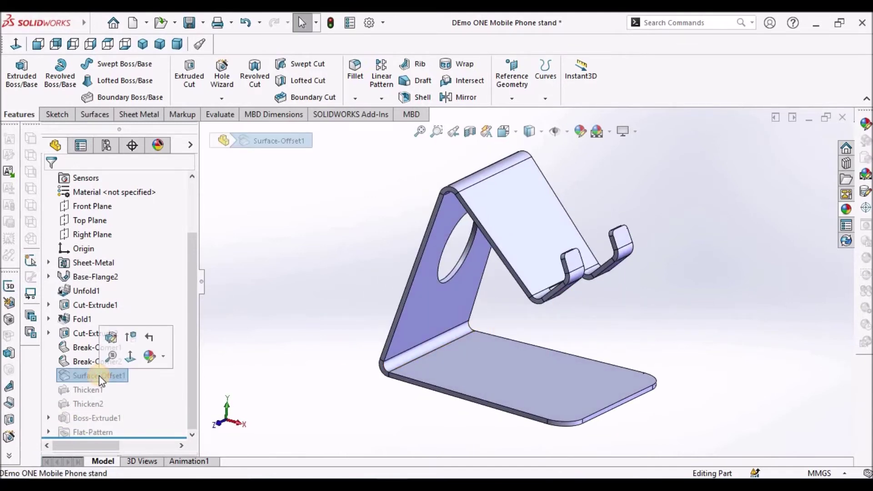
{"action": "left_click", "coordinate": [97, 421], "text": "shift"}
{"action": "right_click", "coordinate": [97, 422]}
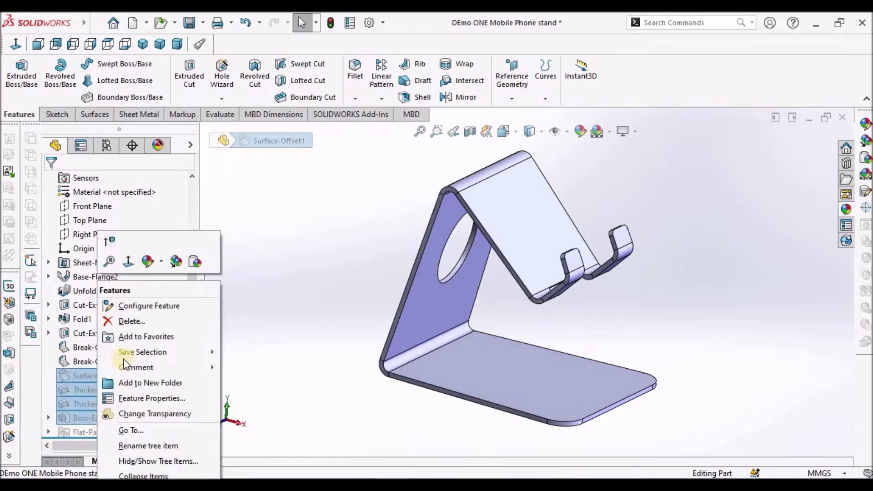
{"action": "left_click", "coordinate": [129, 383]}
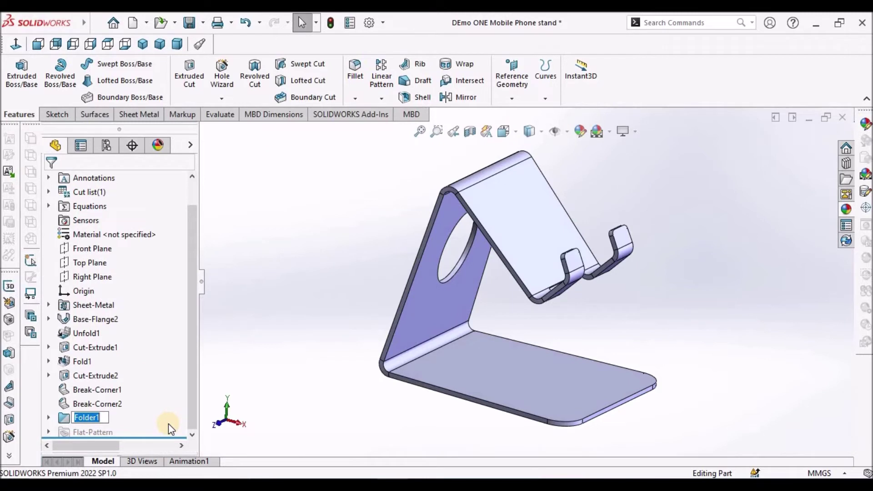
{"action": "type", "text": "Assembly"}
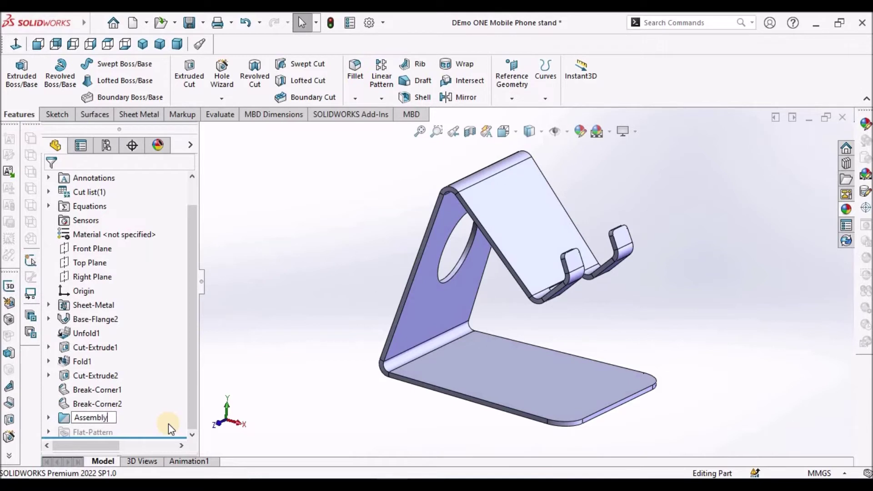
{"action": "type", "text": " Comonat"}
{"action": "key", "text": "BackSpace"}
{"action": "key", "text": "BackSpace"}
{"action": "key", "text": "BackSpace"}
{"action": "key", "text": "BackSpace"}
{"action": "type", "text": "ponent"}
{"action": "left_click", "coordinate": [221, 327]}
Step: Expand the "with cushion support" configuration and activate its derived configuration "Config Two"
{"action": "left_click", "coordinate": [107, 146]}
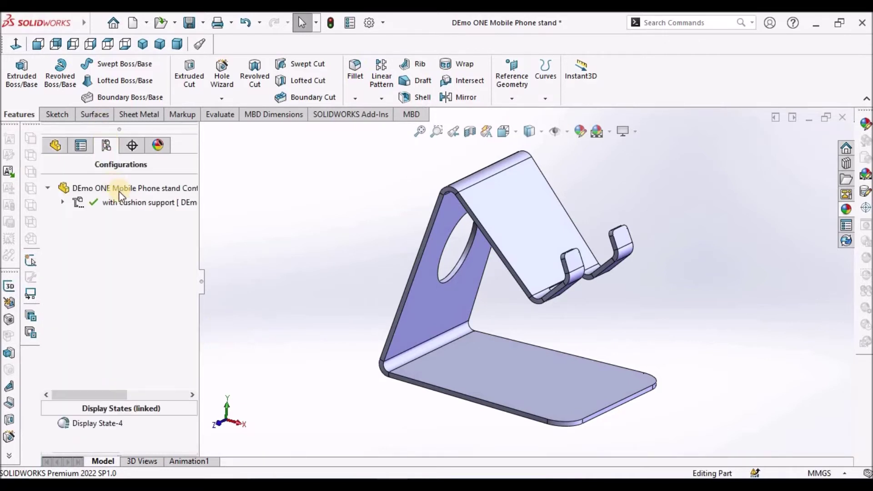
{"action": "left_click", "coordinate": [61, 200]}
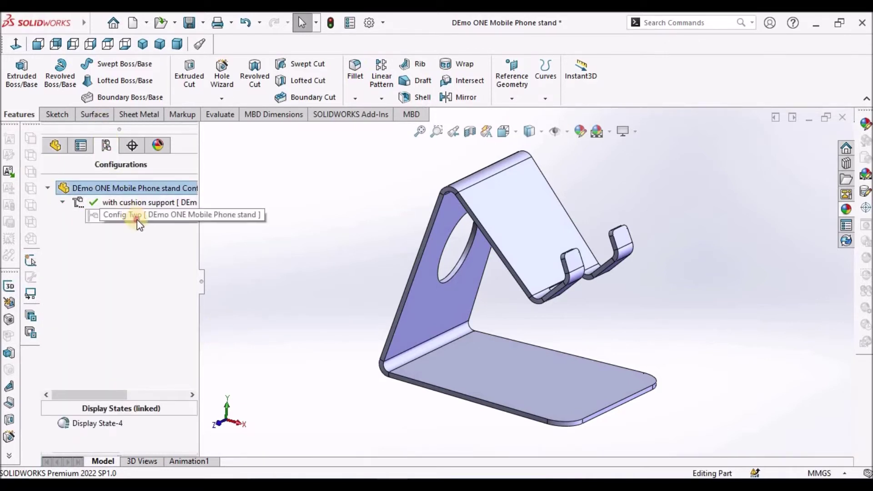
{"action": "double_click", "coordinate": [137, 217]}
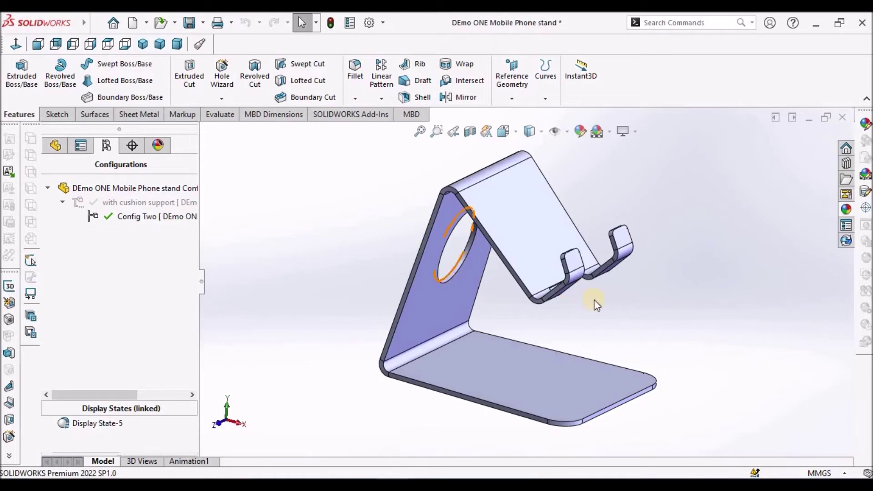
Step: Unsuppress the "Assembly Components" folder in the "Config Two" configuration and expand the folder
{"action": "left_click", "coordinate": [56, 144]}
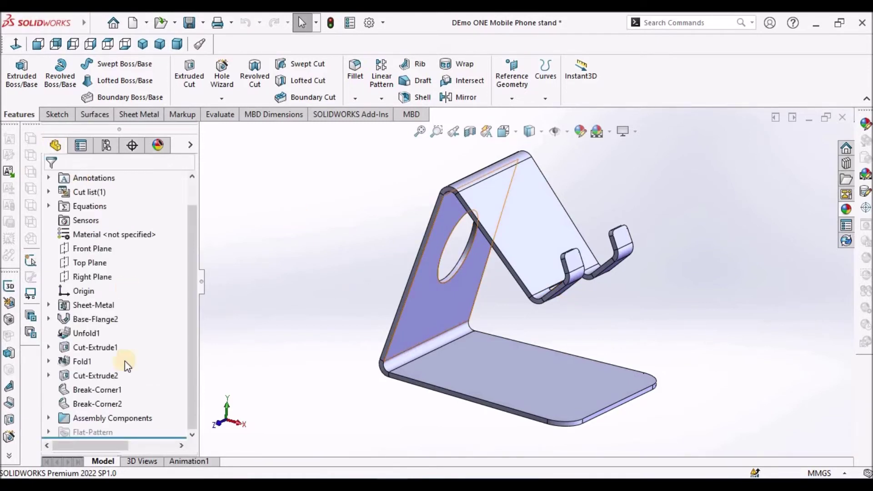
{"action": "left_click", "coordinate": [101, 418]}
{"action": "right_click", "coordinate": [103, 423]}
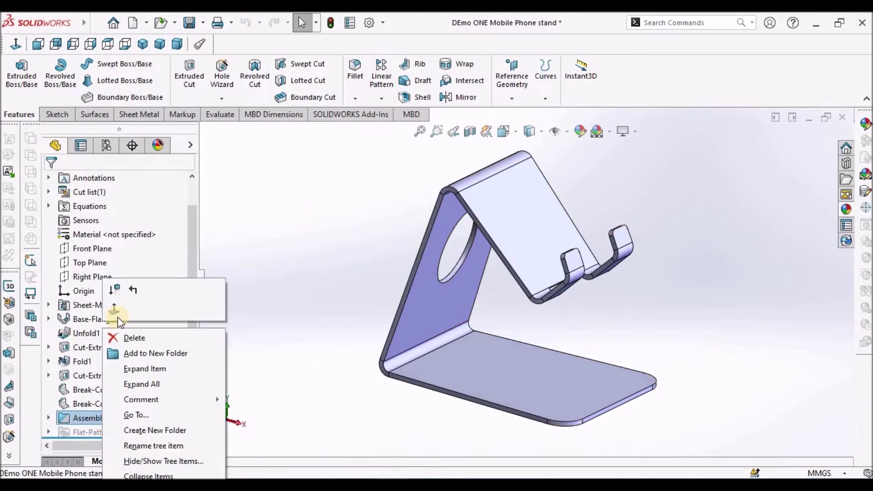
{"action": "left_click", "coordinate": [119, 335]}
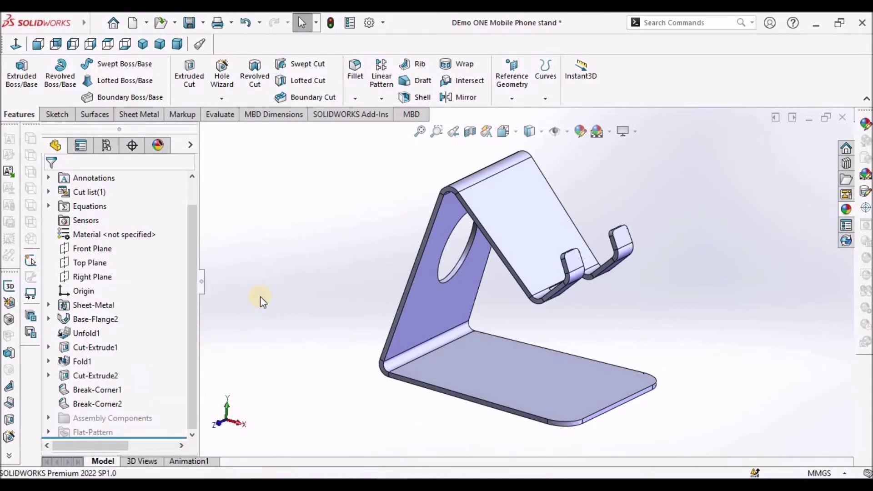
{"action": "right_click", "coordinate": [105, 420]}
{"action": "left_click", "coordinate": [122, 287]}
{"action": "left_click", "coordinate": [49, 418]}
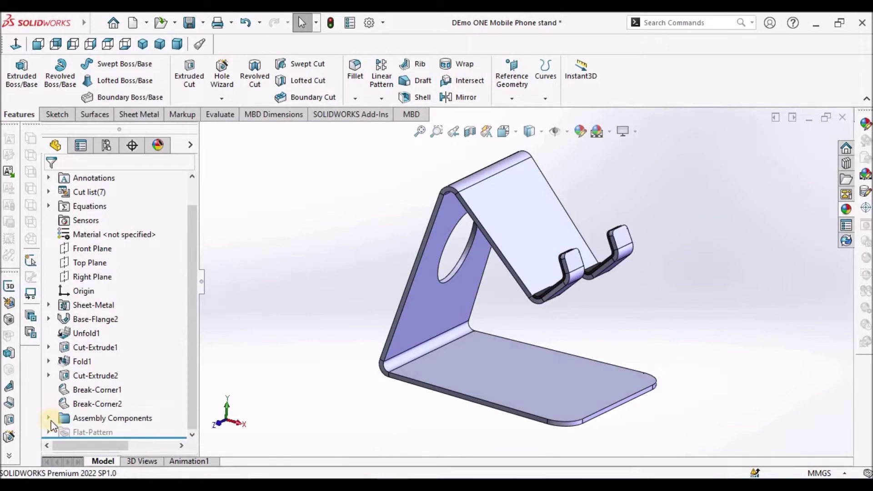
Step: Compare the phone-holding hooks in the "with cushion support" configuration and in its derived configuration "Config Two"
{"action": "middle_click_drag", "start_coordinate": [474, 306], "coordinate": [455, 209]}
{"action": "scroll", "coordinate": [584, 300], "scroll_direction": "down", "scroll_amount": 3}
{"action": "left_click", "coordinate": [105, 145]}
{"action": "double_click", "coordinate": [124, 203]}
{"action": "scroll", "coordinate": [599, 296], "scroll_direction": "up", "scroll_amount": 3}
{"action": "scroll", "coordinate": [610, 278], "scroll_direction": "down", "scroll_amount": 2}
{"action": "middle_click_drag", "start_coordinate": [611, 278], "coordinate": [650, 273]}
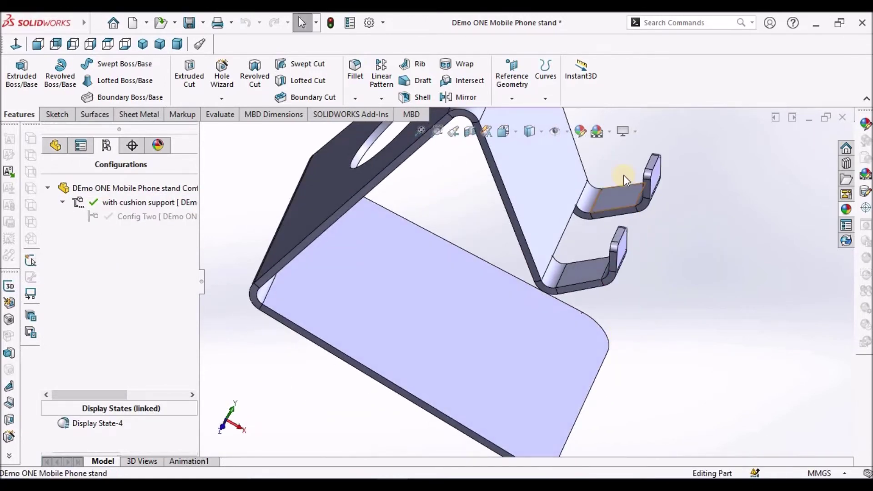
{"action": "scroll", "coordinate": [627, 180], "scroll_direction": "down", "scroll_amount": 2}
{"action": "double_click", "coordinate": [143, 216]}
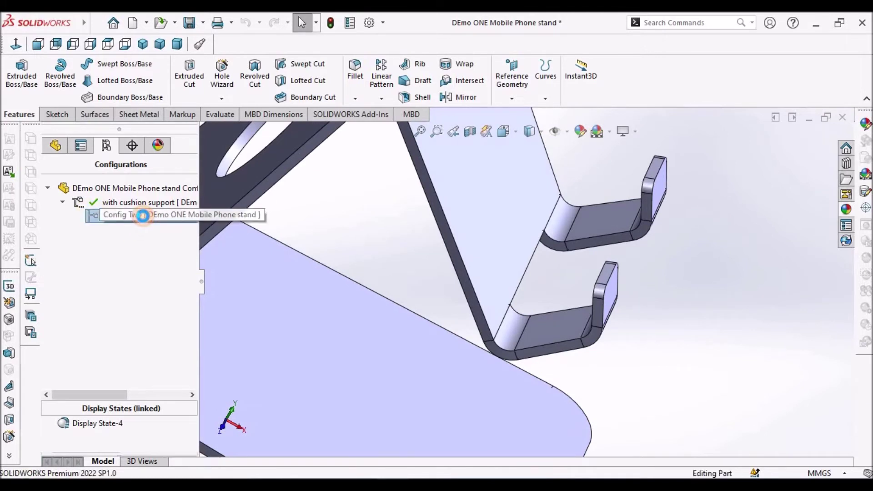
{"action": "key", "text": "f"}
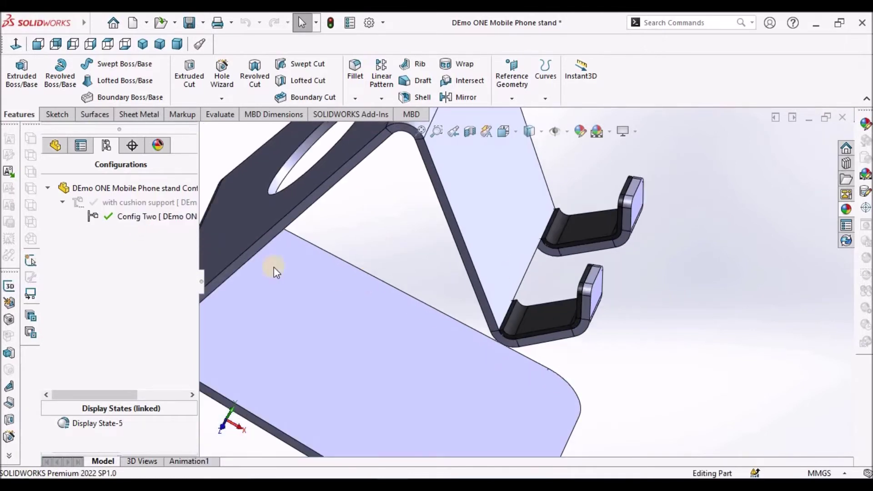
Step: Add a derived configuration named "Flat Pattern" under the "with cushion support" configuration
{"action": "right_click", "coordinate": [114, 207]}
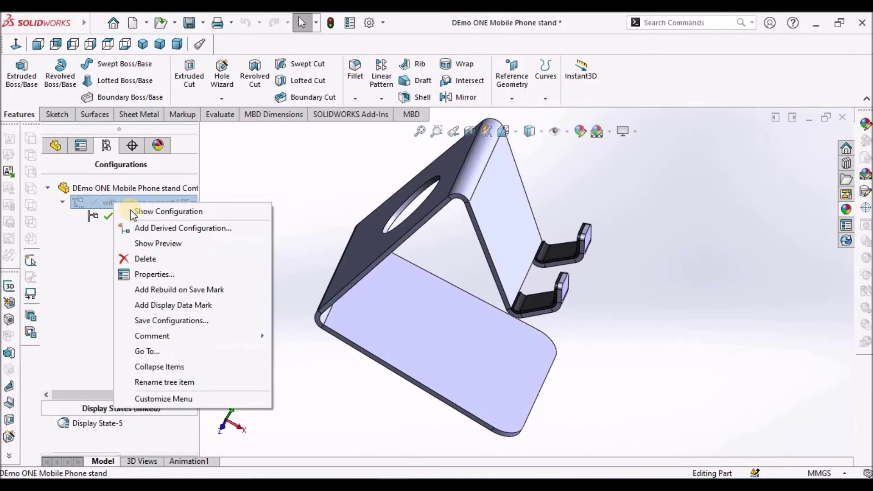
{"action": "left_click", "coordinate": [132, 228]}
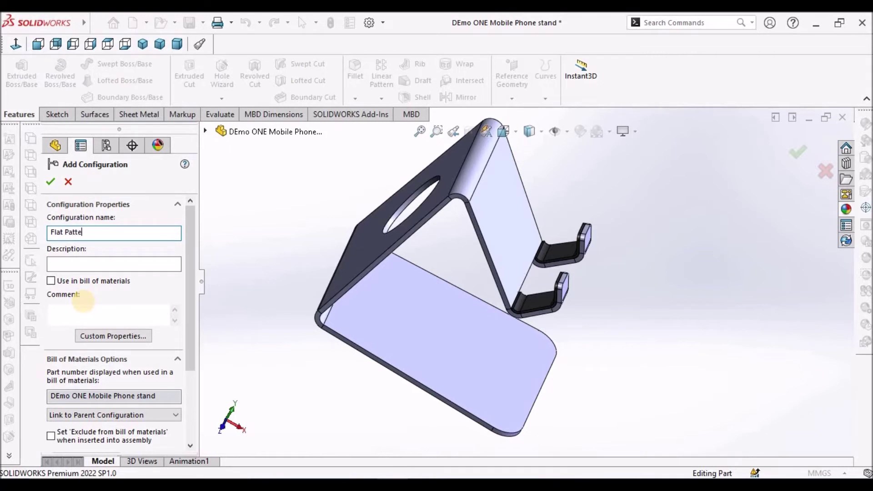
{"action": "left_click", "coordinate": [51, 181]}
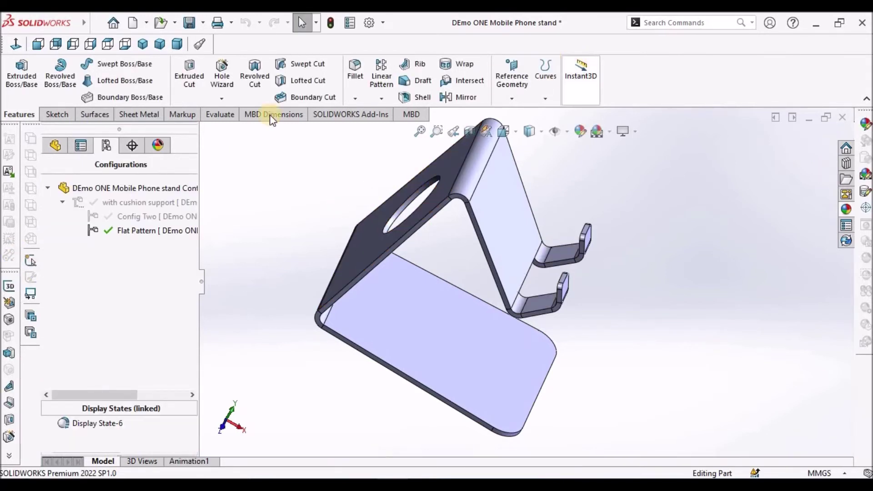
Step: Flatten the sheet-metal stand in the "Flat Pattern" configuration
{"action": "left_click", "coordinate": [131, 115]}
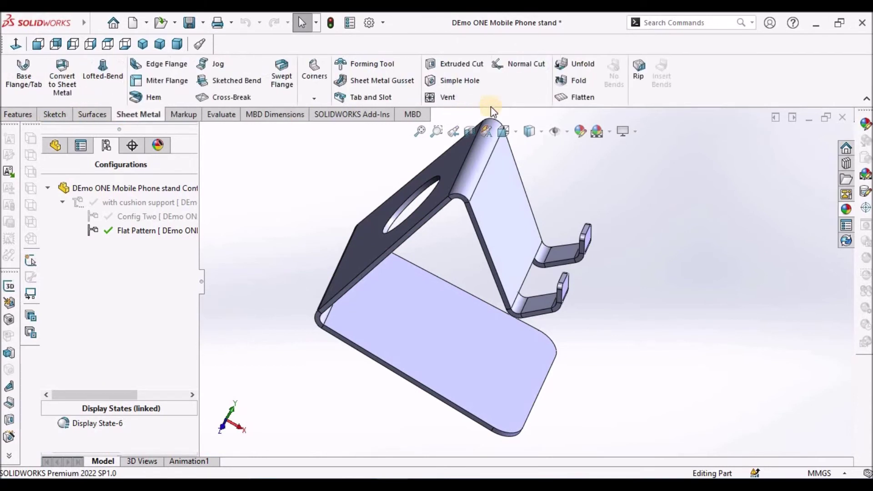
{"action": "left_click", "coordinate": [567, 96]}
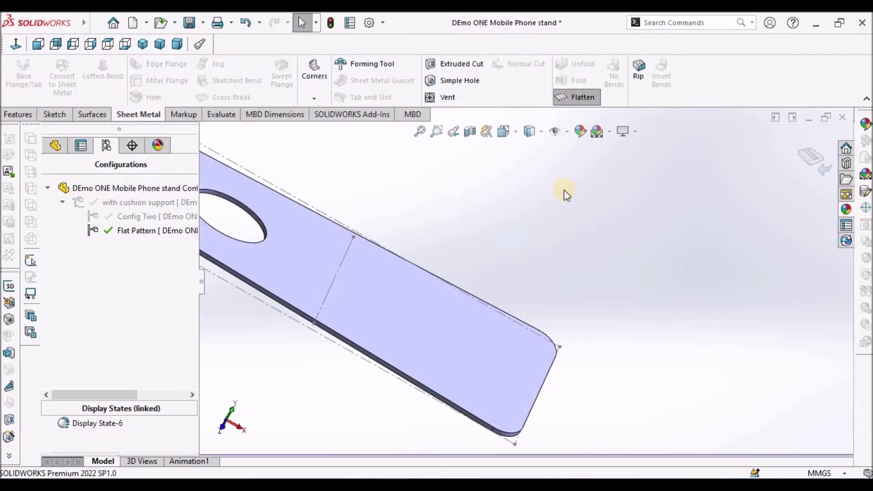
{"action": "middle_click_drag", "start_coordinate": [539, 263], "coordinate": [495, 228]}
Step: Activate the "with cushion support" configuration and its derived "Config Two", and examine the hook cushions and their features
{"action": "double_click", "coordinate": [115, 201]}
{"action": "double_click", "coordinate": [123, 228]}
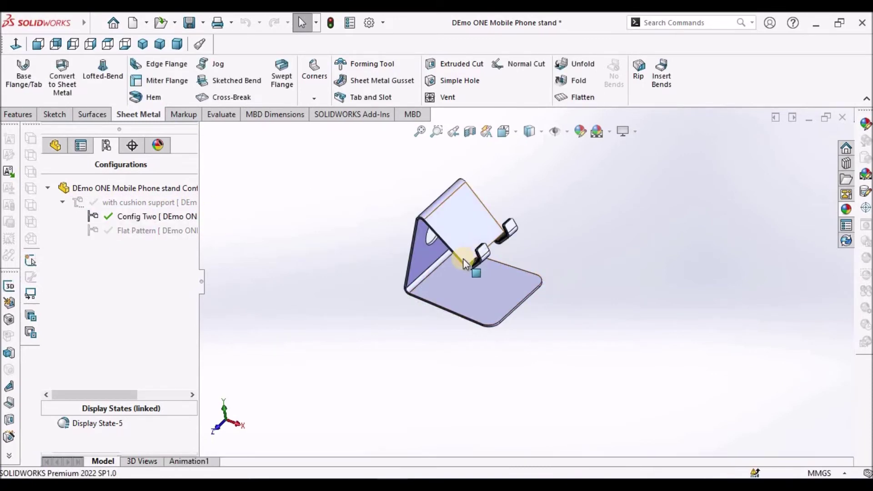
{"action": "scroll", "coordinate": [463, 258], "scroll_direction": "down", "scroll_amount": 6}
{"action": "middle_click_drag", "start_coordinate": [546, 265], "coordinate": [552, 193]}
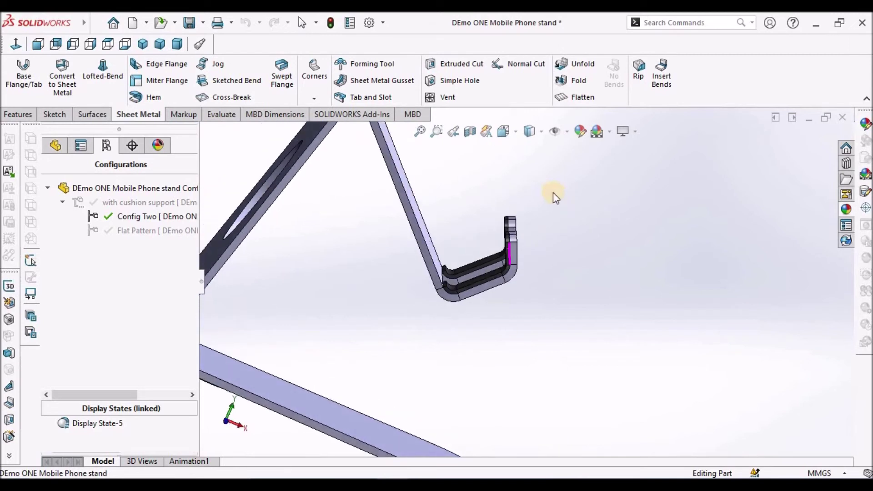
{"action": "left_click", "coordinate": [55, 145]}
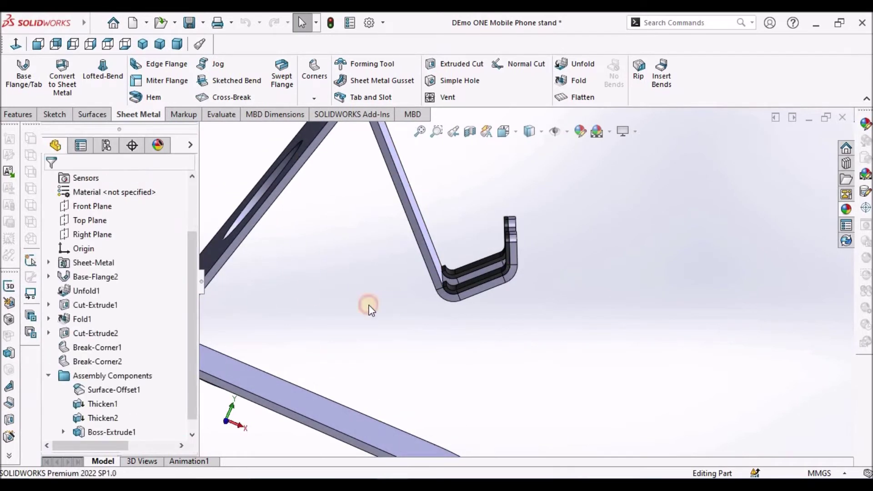
{"action": "left_click", "coordinate": [178, 43]}
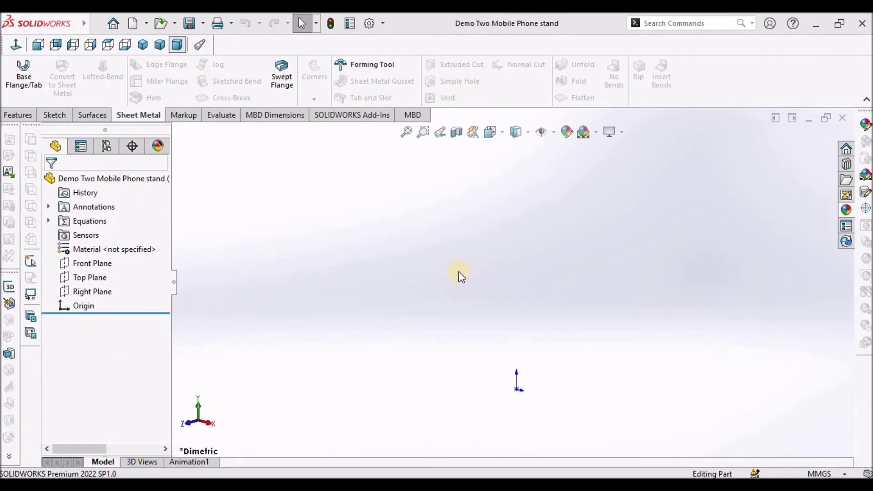
Step: Sketch a corner rectangle about 84 by 71 mm on the Top Plane, with its left edge passing through the origin
{"action": "left_click", "coordinate": [92, 276]}
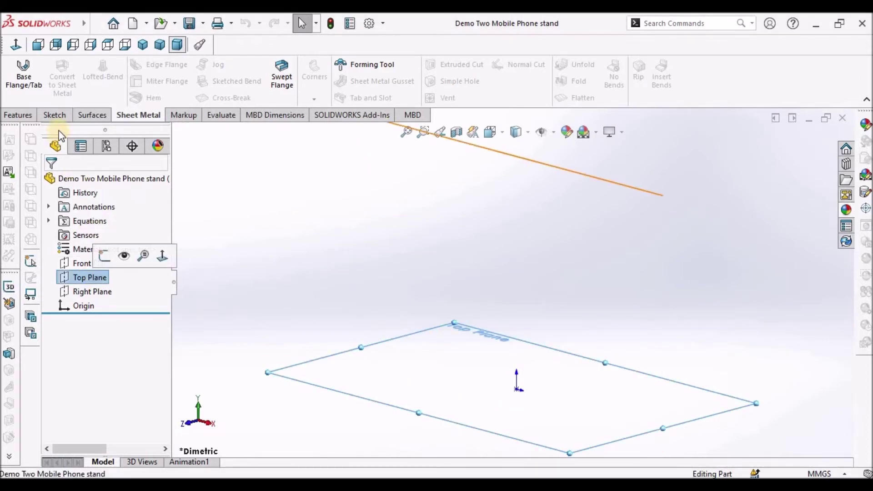
{"action": "left_click", "coordinate": [55, 115]}
{"action": "left_click", "coordinate": [15, 71]}
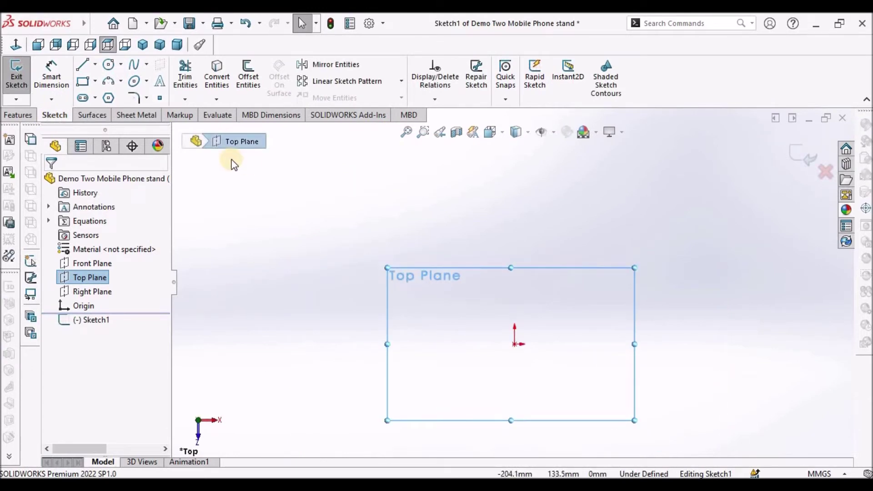
{"action": "left_click", "coordinate": [91, 82]}
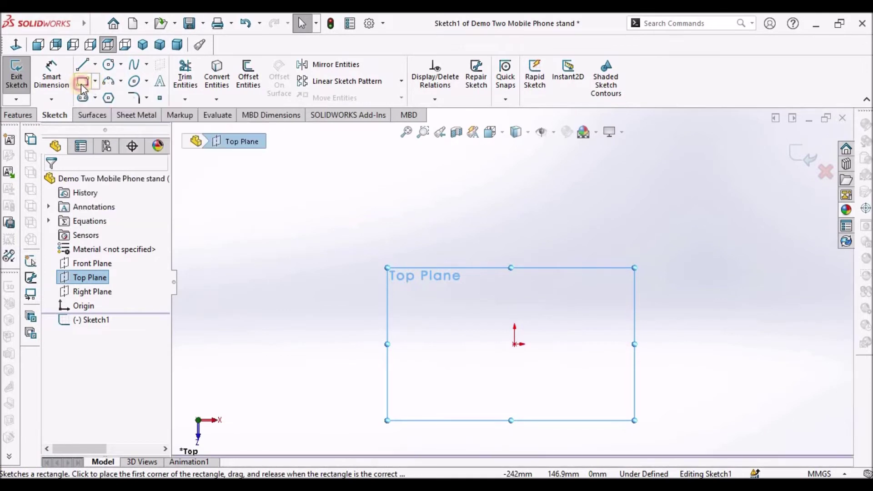
{"action": "left_click", "coordinate": [515, 285]}
{"action": "left_click", "coordinate": [631, 384]}
{"action": "right_click", "coordinate": [443, 266]}
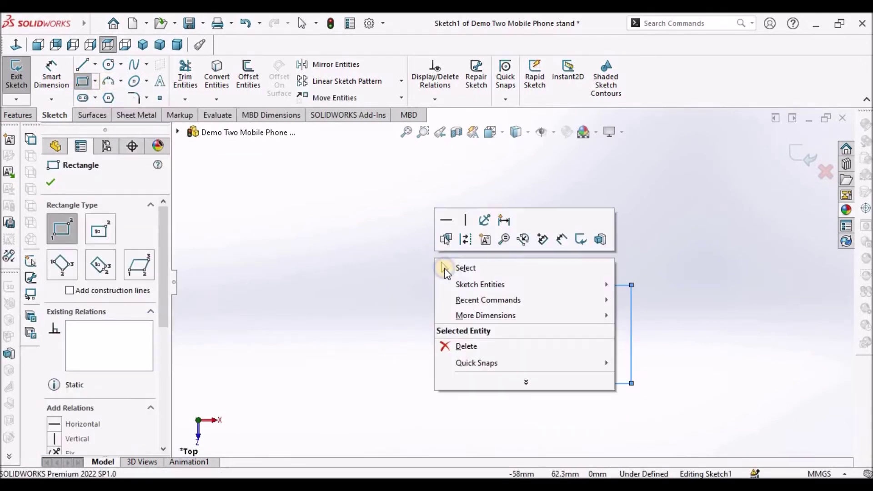
{"action": "key", "text": "Escape"}
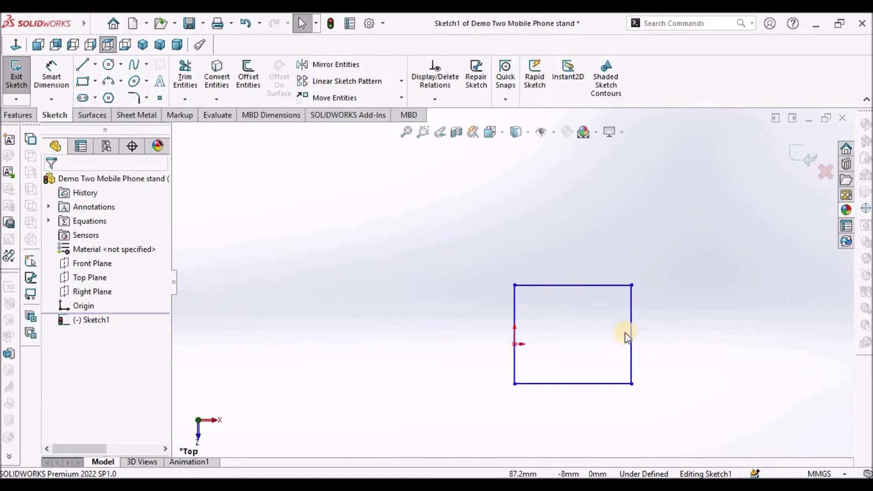
{"action": "scroll", "coordinate": [623, 332], "scroll_direction": "down", "scroll_amount": 2}
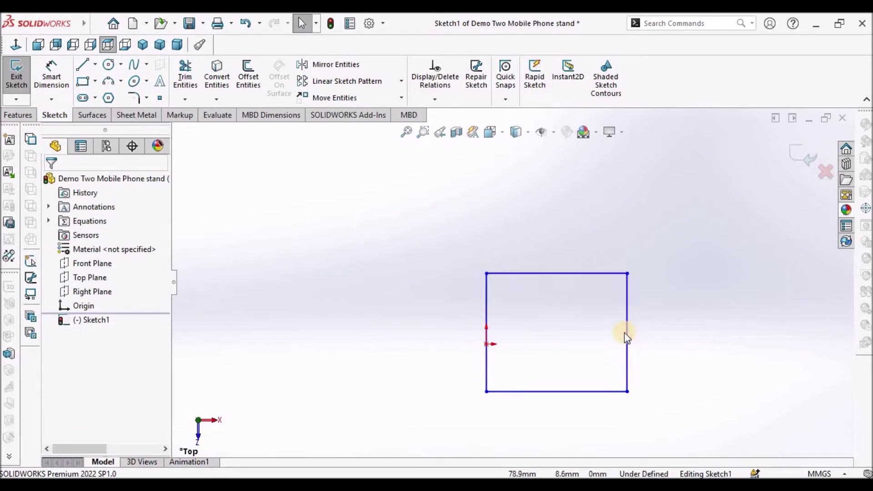
Step: Delete the horizontal relations from the rectangle's upper and lower lines
{"action": "left_click", "coordinate": [541, 275]}
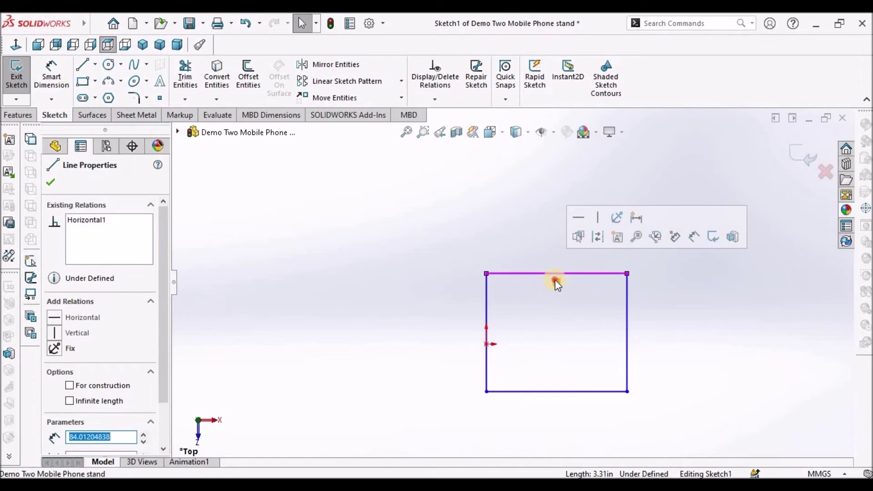
{"action": "key", "text": "Escape"}
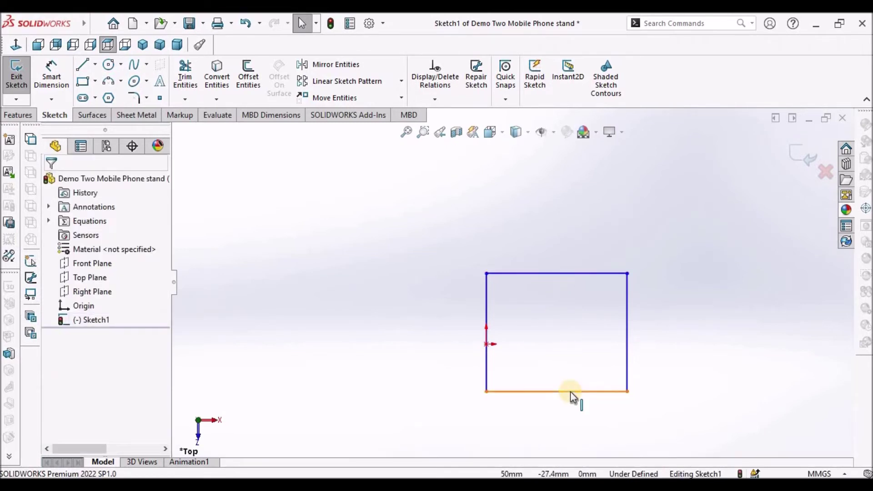
{"action": "left_click", "coordinate": [562, 391]}
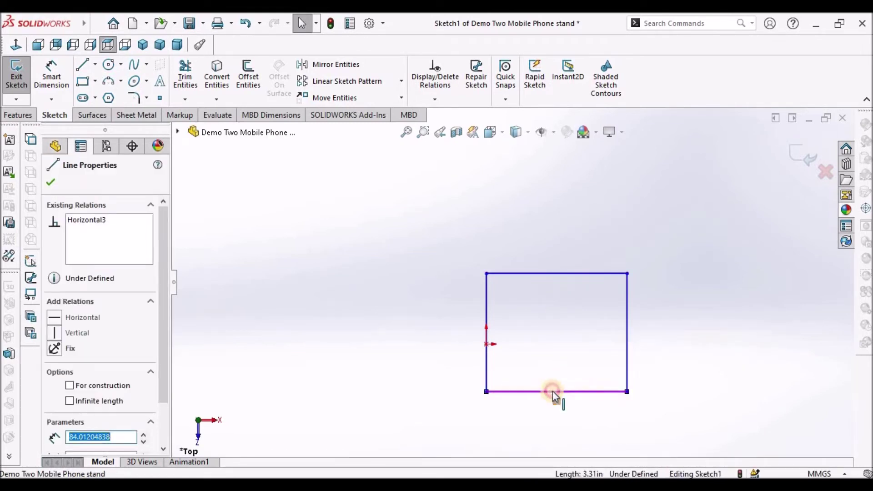
{"action": "left_click", "coordinate": [551, 366]}
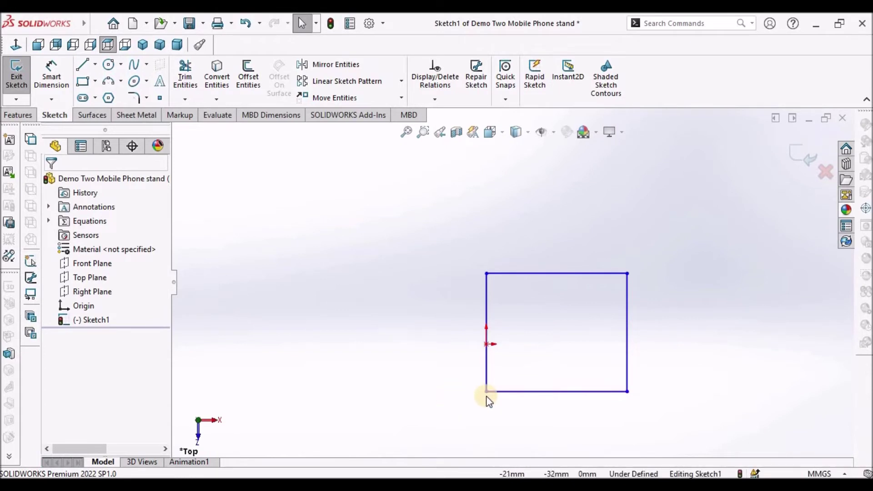
Step: Move the rectangle's two left corners inward to form a tapered profile with a left edge about 43 mm long
{"action": "left_click_drag", "start_coordinate": [487, 392], "coordinate": [493, 362]}
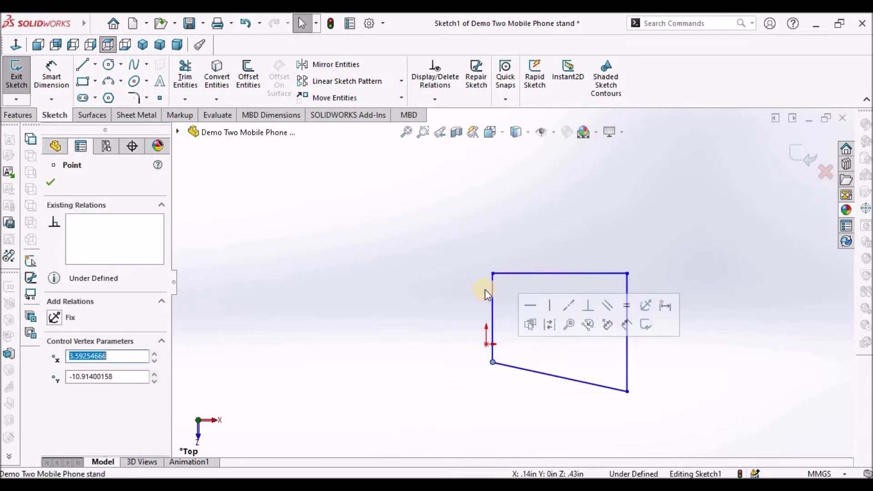
{"action": "left_click_drag", "start_coordinate": [493, 274], "coordinate": [492, 291]}
{"action": "left_click", "coordinate": [420, 341]}
Step: Make the midpoint of the profile's short left edge coincident with the origin
{"action": "left_click", "coordinate": [489, 310]}
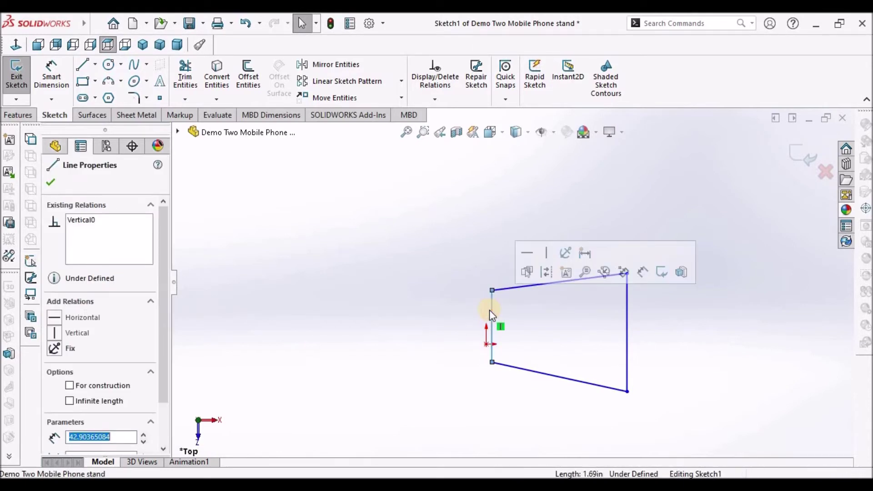
{"action": "right_click", "coordinate": [489, 309]}
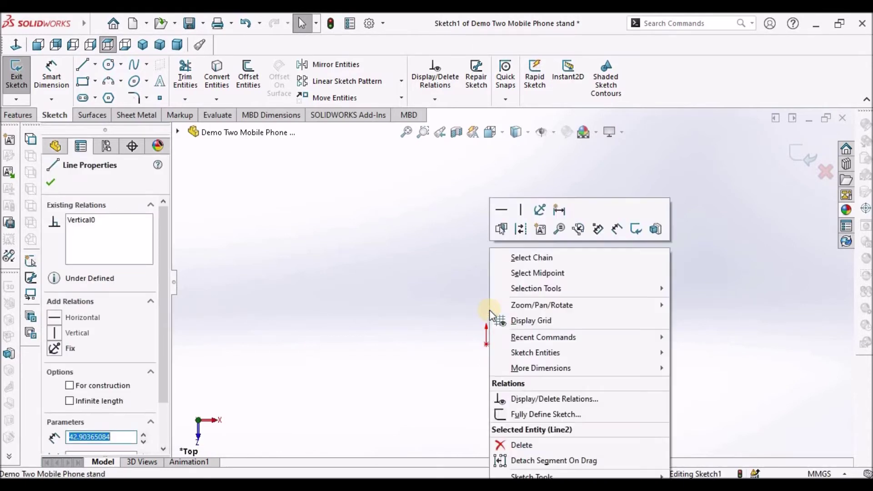
{"action": "left_click", "coordinate": [550, 274]}
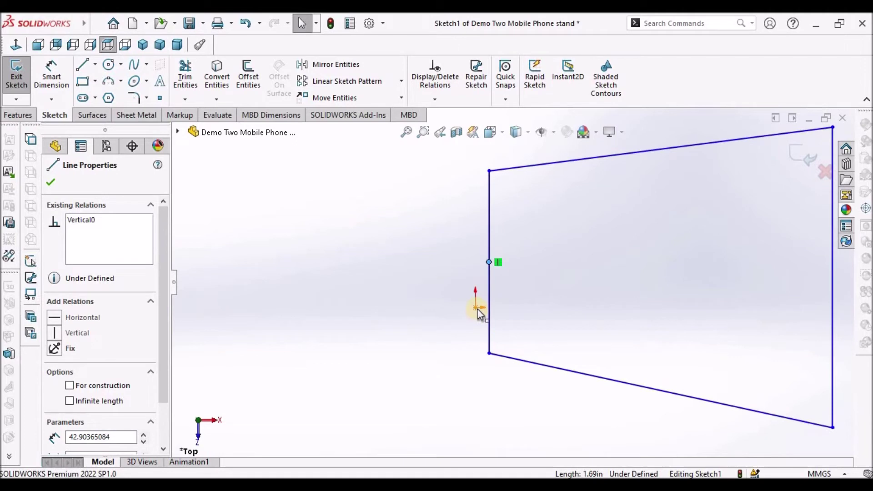
{"action": "left_click", "coordinate": [477, 308], "text": "ctrl"}
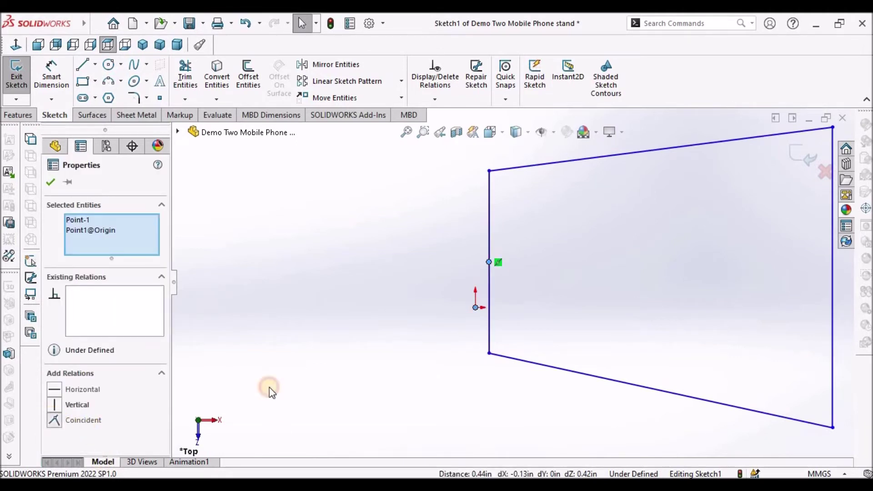
{"action": "left_click", "coordinate": [291, 383]}
{"action": "scroll", "coordinate": [435, 323], "scroll_direction": "up", "scroll_amount": 3}
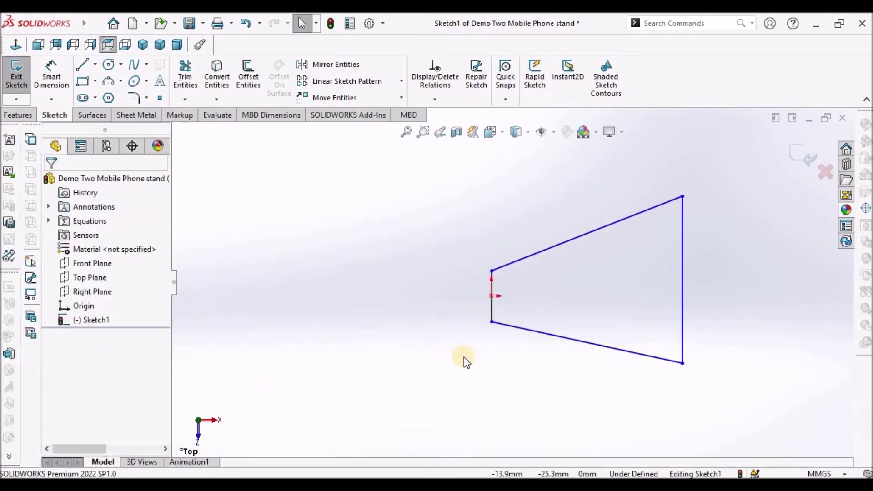
Step: Add a horizontal relation between the midpoint of the profile's long right edge and the origin
{"action": "right_click", "coordinate": [683, 279]}
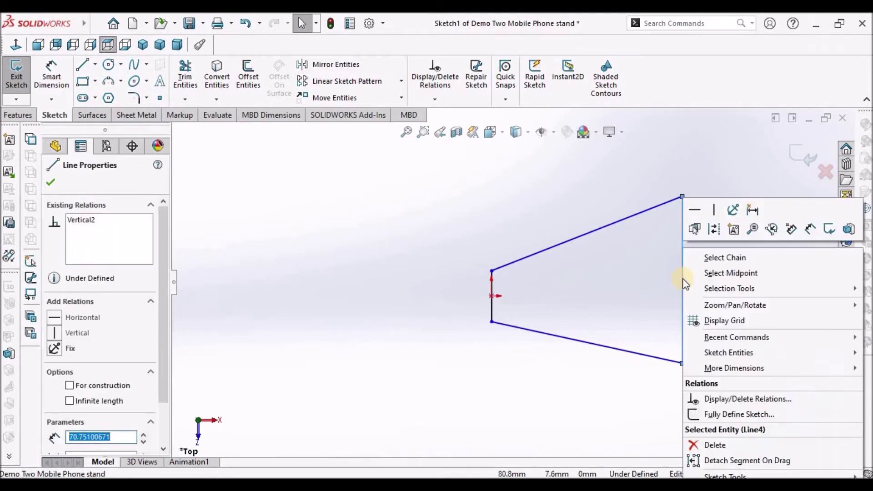
{"action": "left_click", "coordinate": [718, 271]}
{"action": "left_click", "coordinate": [494, 296], "text": "ctrl"}
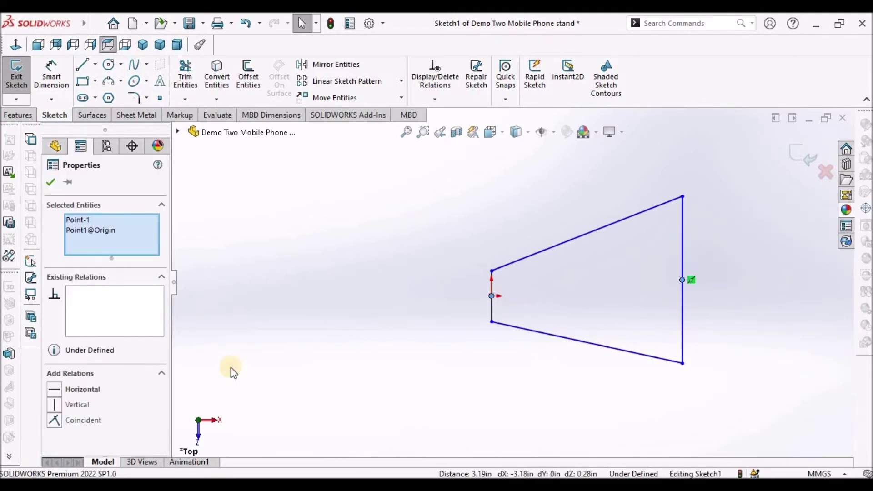
{"action": "left_click", "coordinate": [52, 389]}
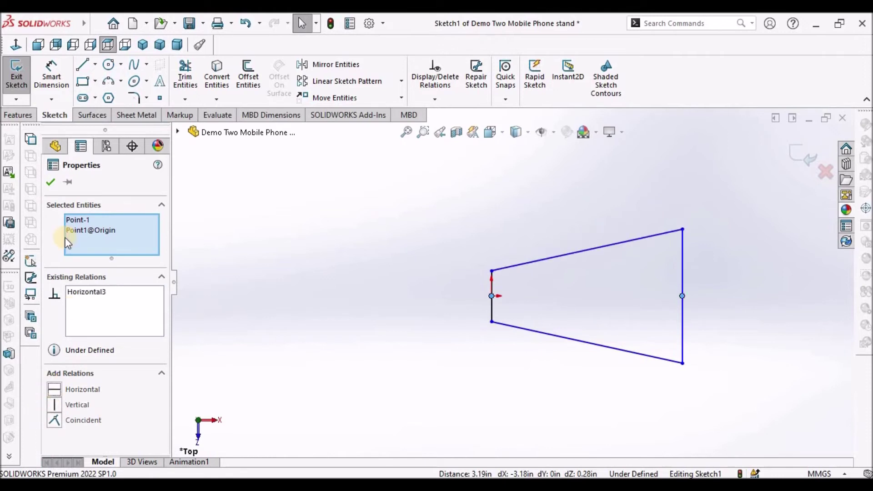
Step: Dimension the tapered profile's short edge at the origin to 65 mm
{"action": "left_click", "coordinate": [399, 233]}
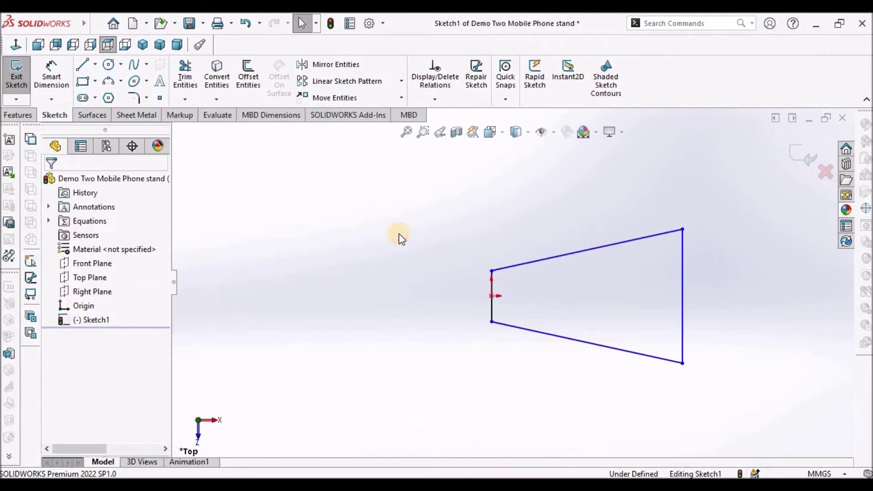
{"action": "left_click", "coordinate": [51, 70]}
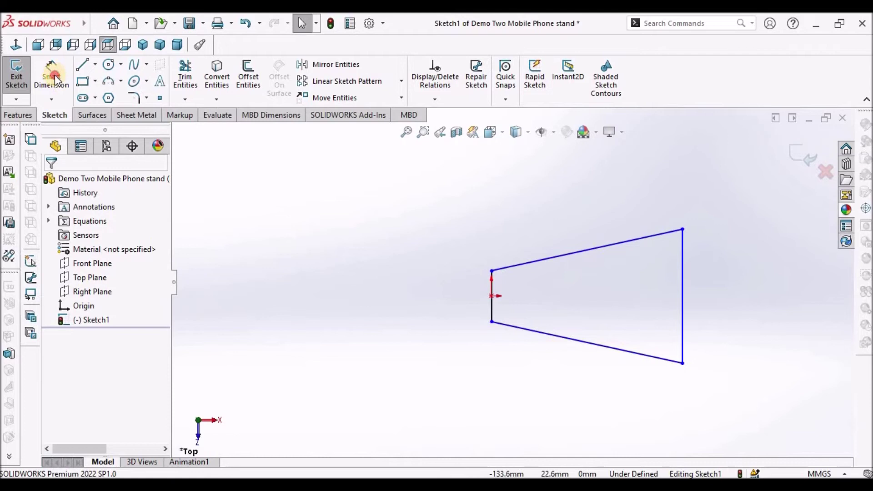
{"action": "left_click", "coordinate": [492, 303]}
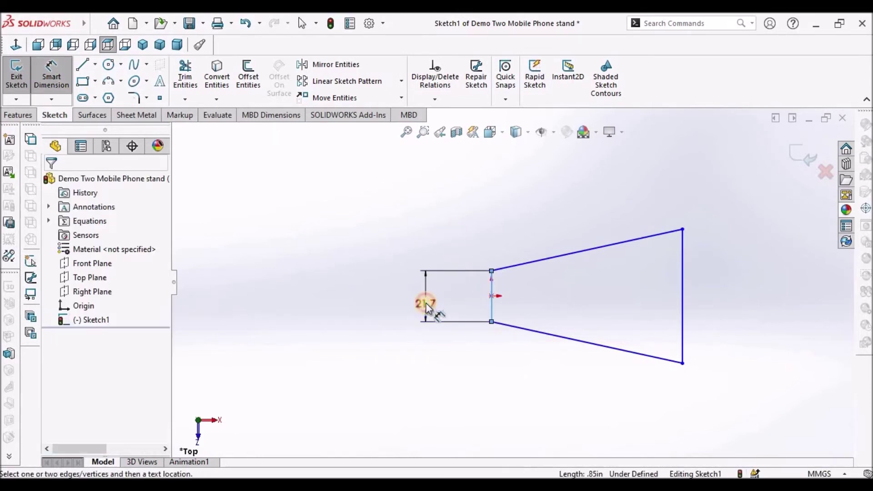
{"action": "left_click", "coordinate": [425, 304]}
{"action": "type", "text": "65"}
{"action": "key", "text": "Return"}
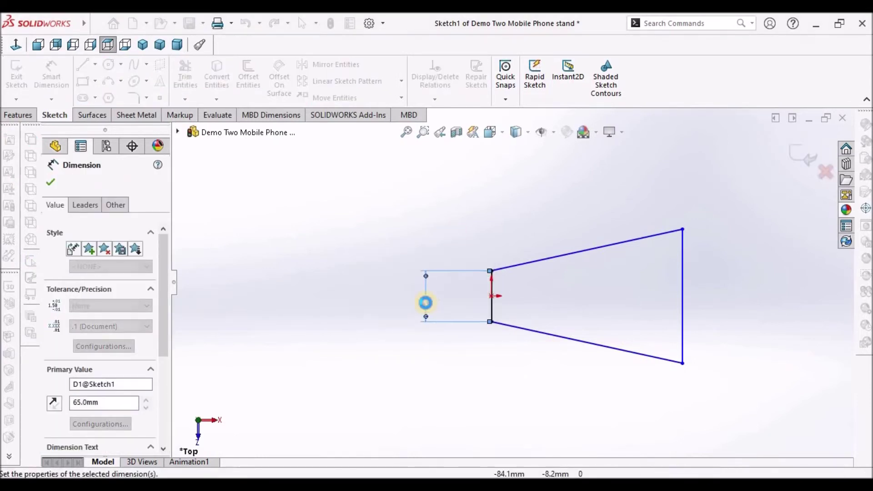
{"action": "left_click", "coordinate": [475, 367]}
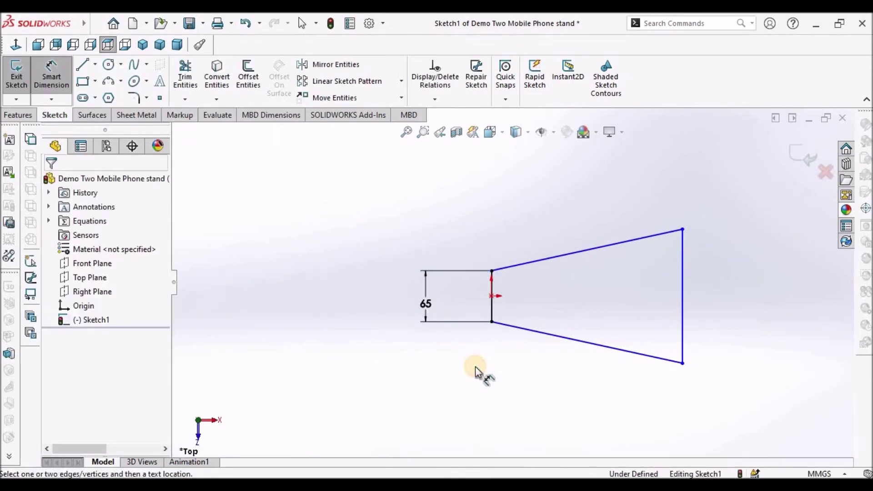
Step: Dimension the profile's long vertical edge opposite the origin to 75 mm
{"action": "left_click", "coordinate": [682, 285]}
{"action": "left_click", "coordinate": [727, 280]}
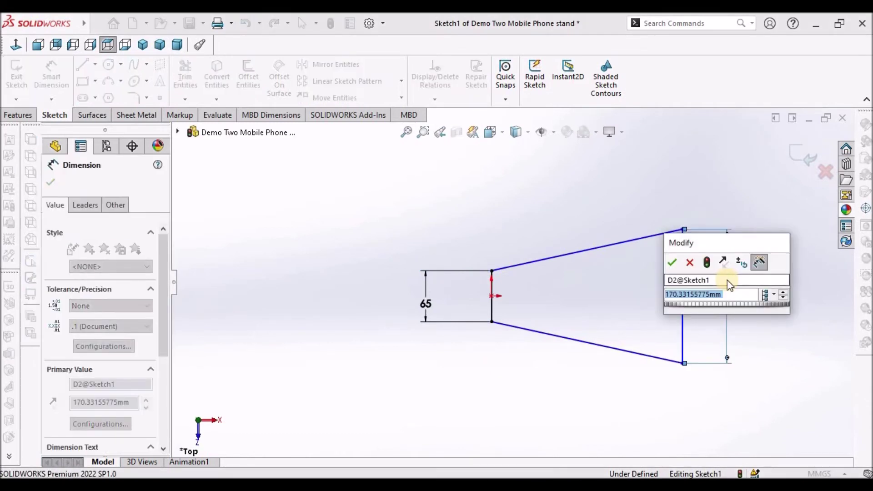
{"action": "type", "text": "75"}
{"action": "key", "text": "Return"}
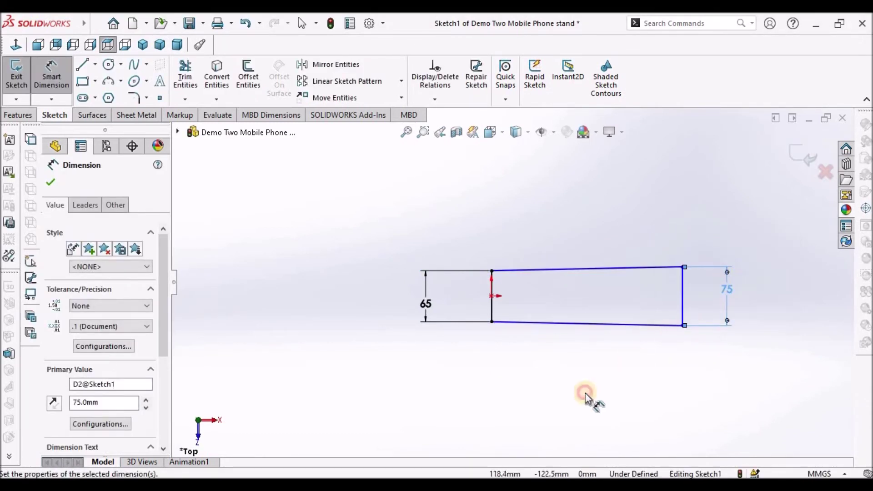
{"action": "left_click", "coordinate": [643, 360]}
Step: Set the distance between the profile's two vertical edges to 95 mm
{"action": "left_click", "coordinate": [682, 289]}
{"action": "left_click", "coordinate": [492, 298]}
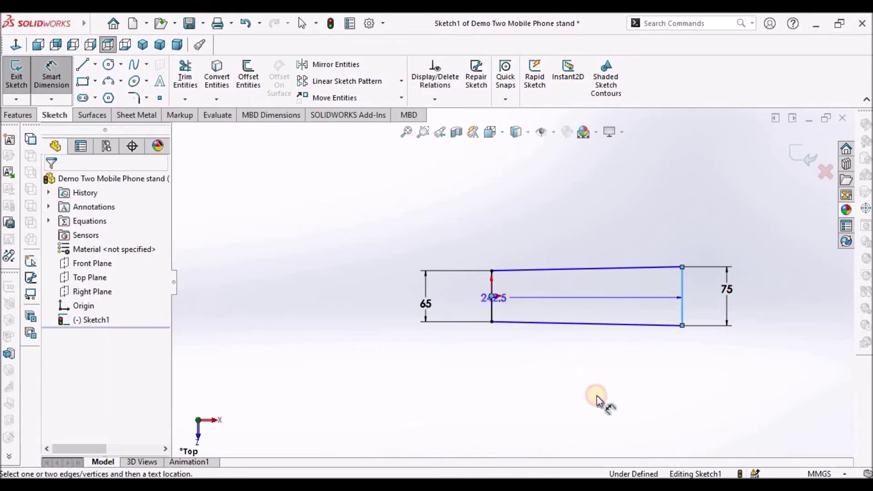
{"action": "left_click", "coordinate": [598, 396]}
{"action": "type", "text": "95"}
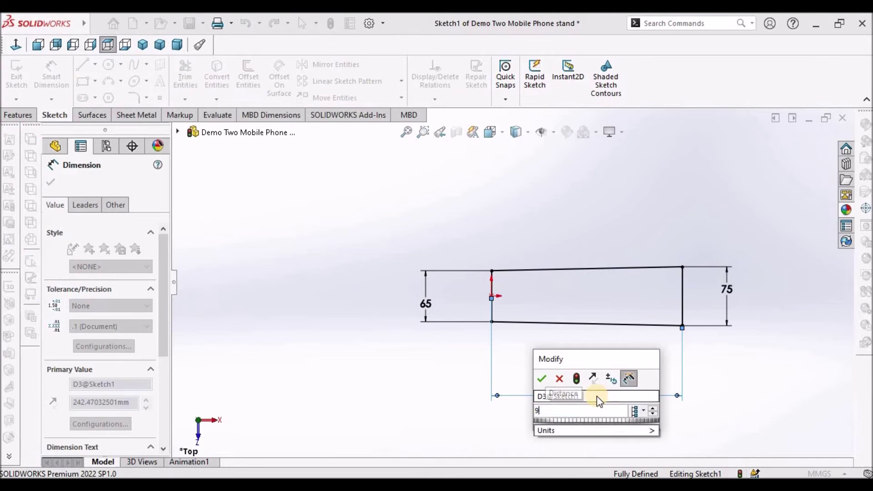
{"action": "key", "text": "Return"}
{"action": "key", "text": "Escape"}
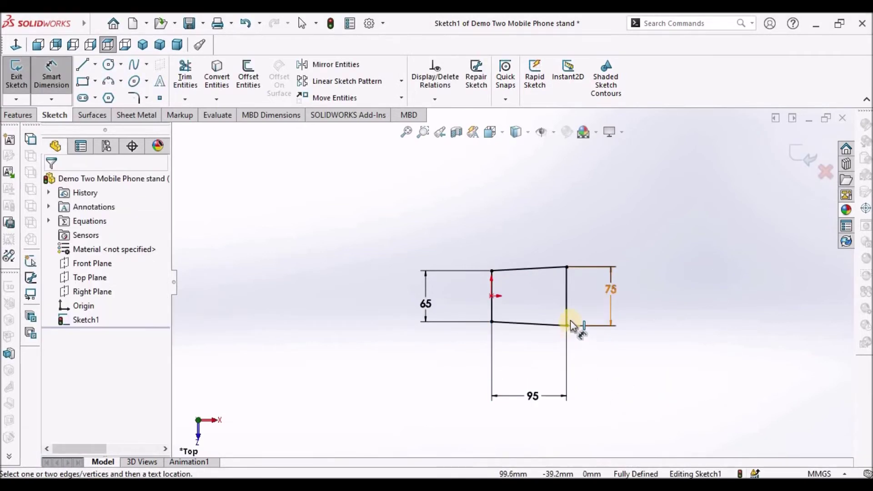
Step: Create a sheet metal base flange 2 mm thick from the tapered profile, with K-factor 0.45 and rectangular auto relief
{"action": "scroll", "coordinate": [571, 317], "scroll_direction": "down", "scroll_amount": 1}
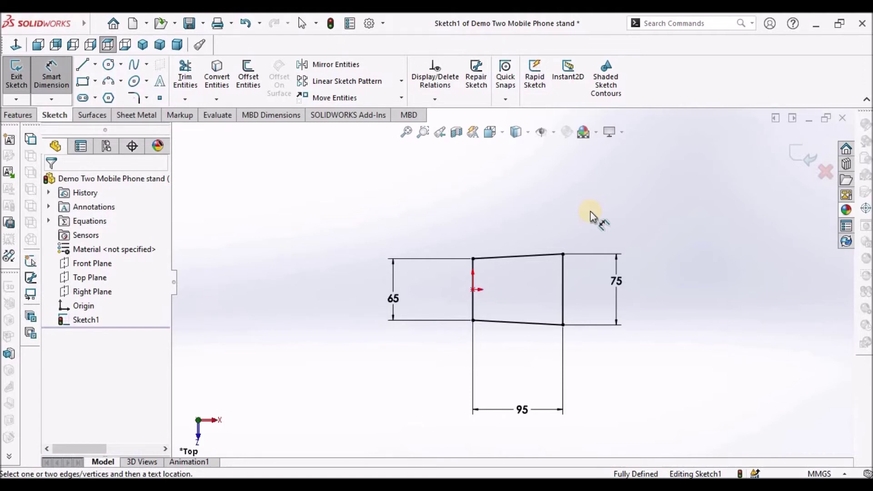
{"action": "left_click", "coordinate": [145, 117]}
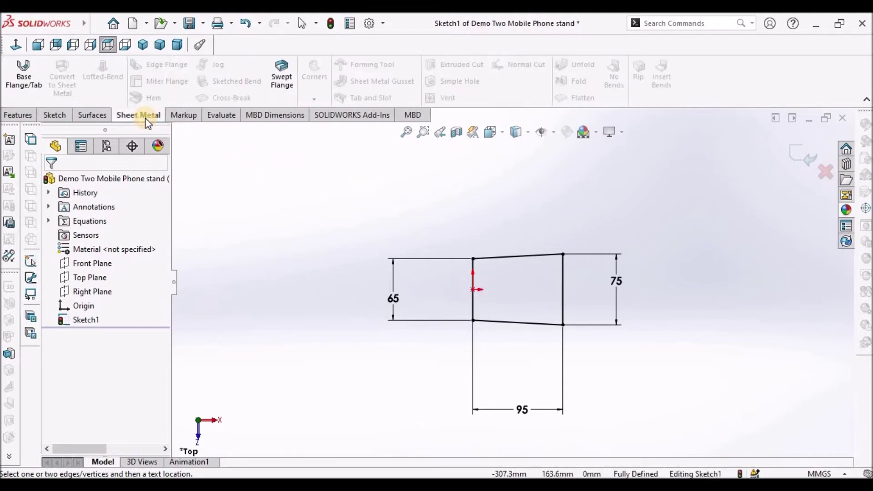
{"action": "left_click", "coordinate": [23, 75]}
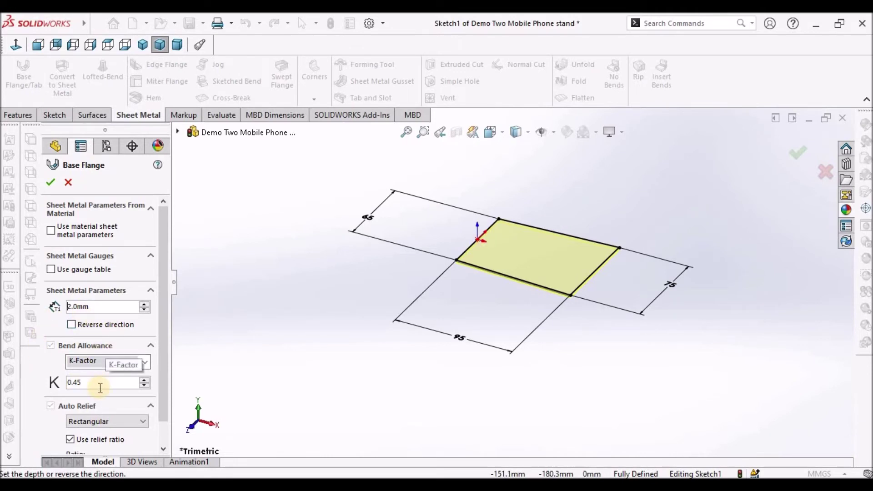
{"action": "scroll", "coordinate": [165, 416], "scroll_direction": "down", "scroll_amount": 2}
{"action": "left_click_drag", "start_coordinate": [167, 367], "coordinate": [170, 323]}
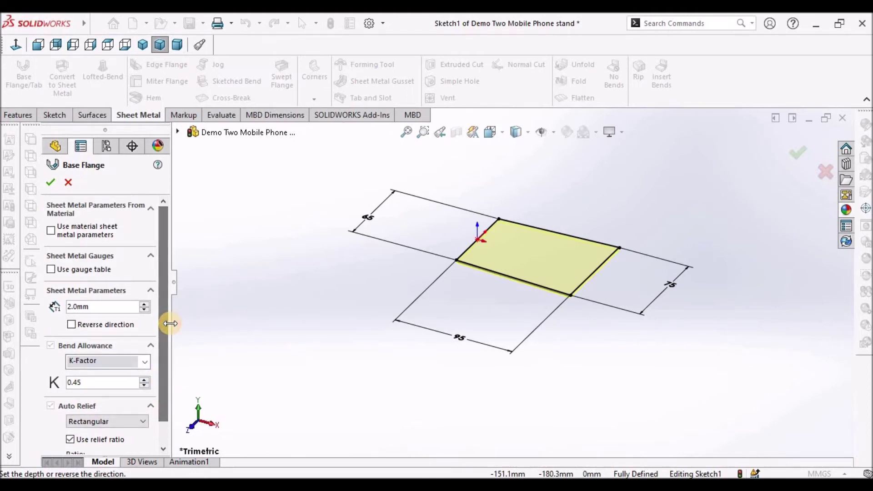
{"action": "left_click", "coordinate": [48, 184]}
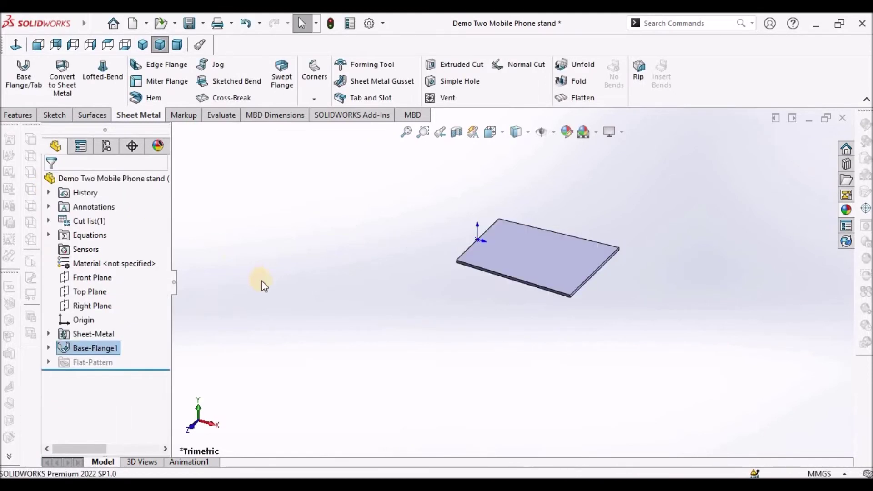
Step: Add an edge flange on the plate's 65 mm edge with a 105 degree angle and a blind length of 46 mm
{"action": "scroll", "coordinate": [544, 239], "scroll_direction": "down", "scroll_amount": 1}
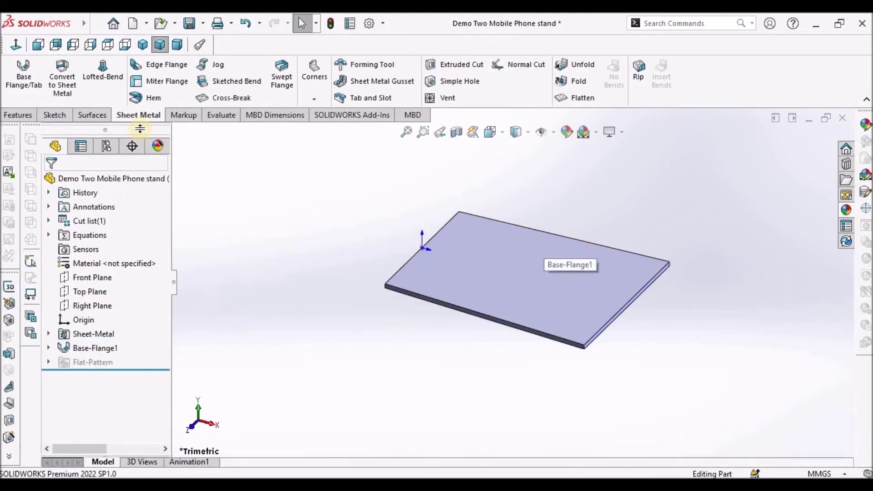
{"action": "left_click", "coordinate": [151, 68]}
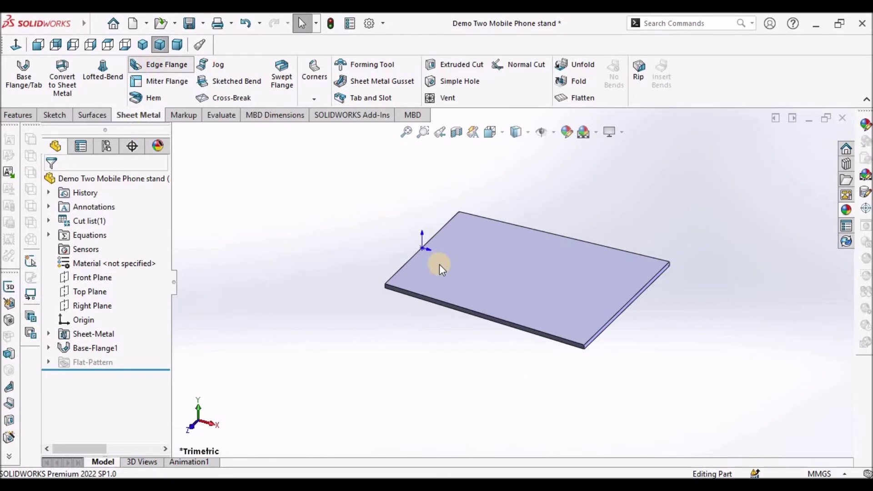
{"action": "left_click", "coordinate": [407, 263]}
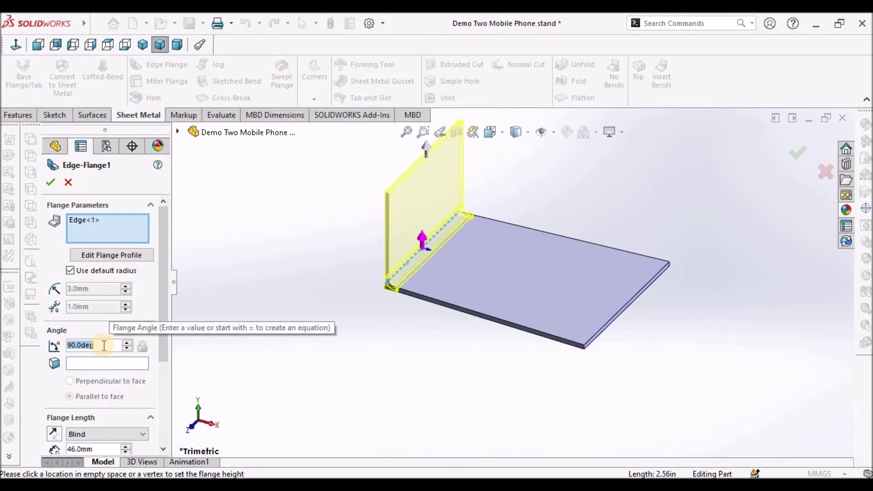
{"action": "type", "text": "105"}
{"action": "key", "text": "Return"}
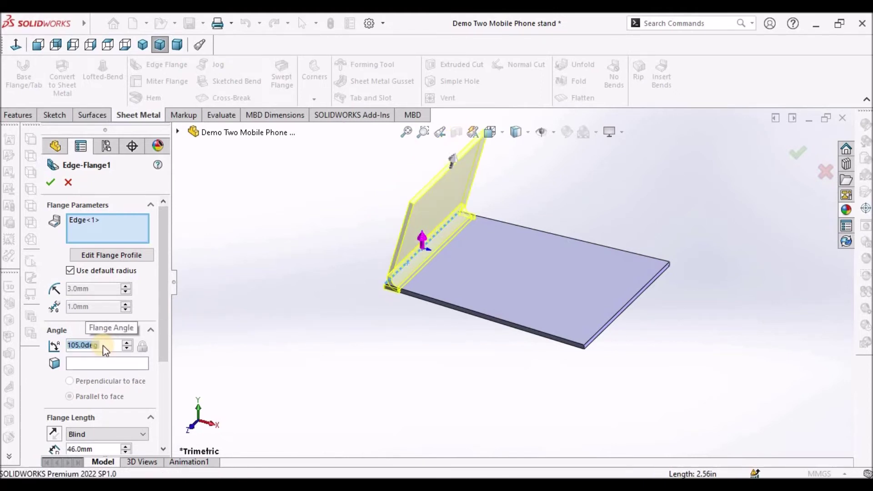
{"action": "left_click", "coordinate": [39, 45]}
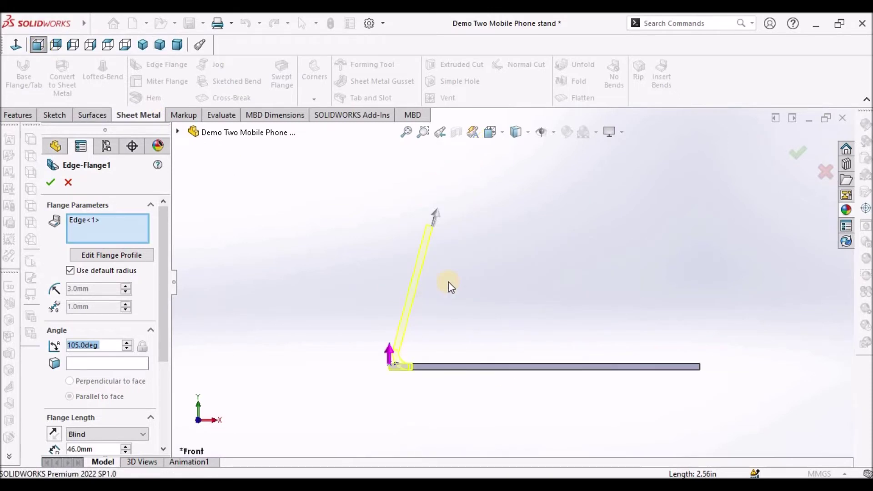
{"action": "scroll", "coordinate": [477, 282], "scroll_direction": "down", "scroll_amount": 2}
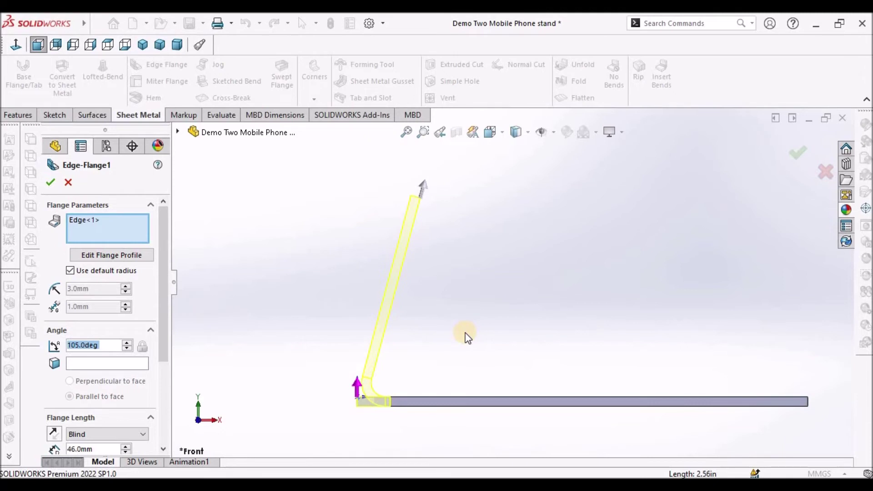
{"action": "scroll", "coordinate": [467, 337], "scroll_direction": "up", "scroll_amount": 2}
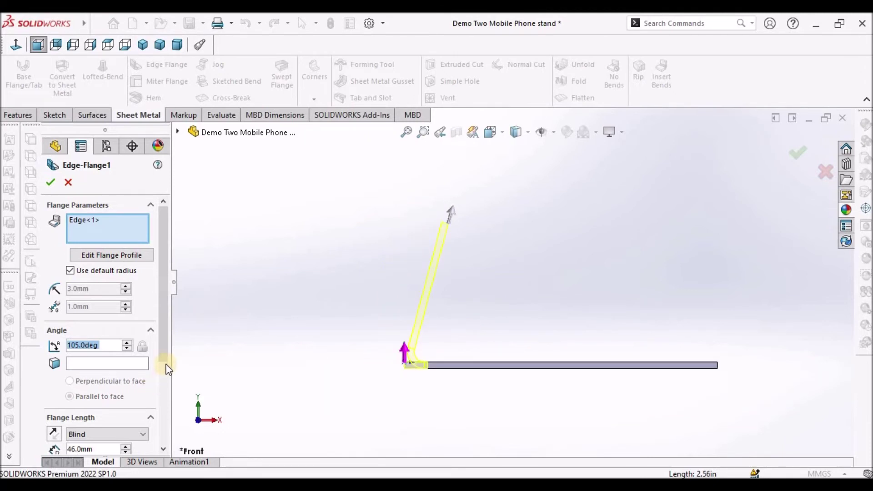
{"action": "left_click_drag", "start_coordinate": [162, 348], "coordinate": [167, 370]}
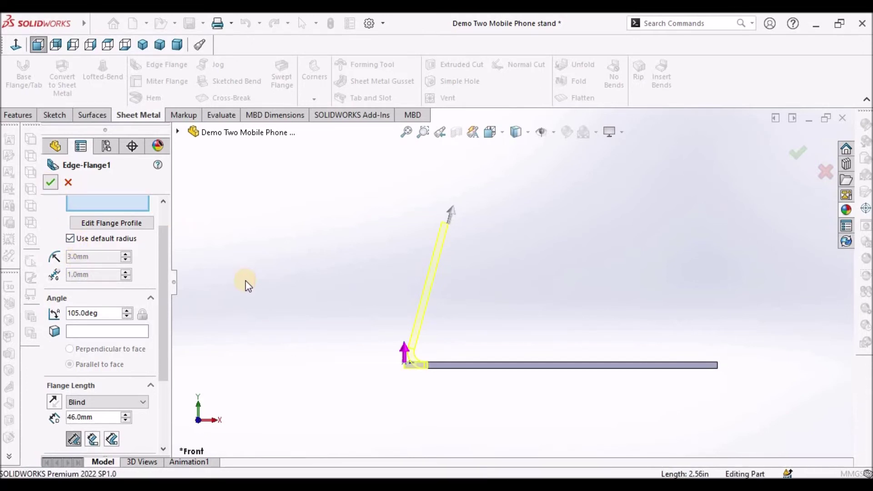
Step: Open the edge flange's profile sketch for editing and delete the vertical relations from its two side lines
{"action": "left_click", "coordinate": [56, 363]}
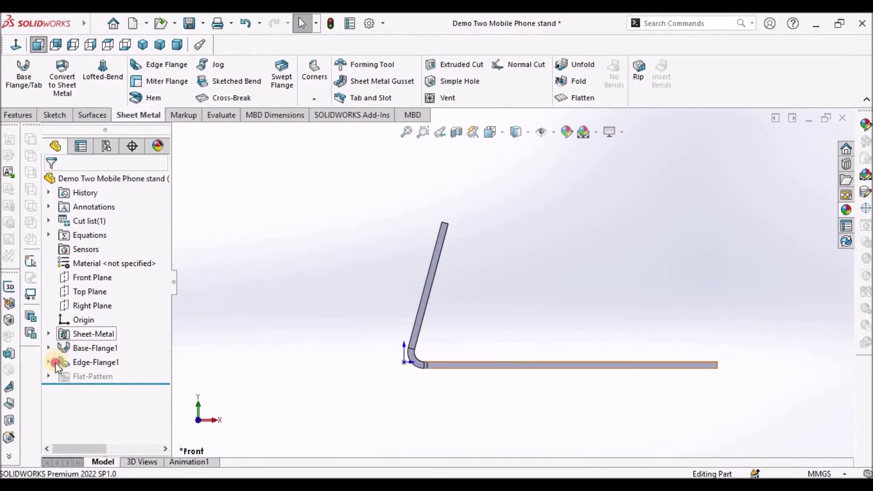
{"action": "left_click", "coordinate": [104, 375]}
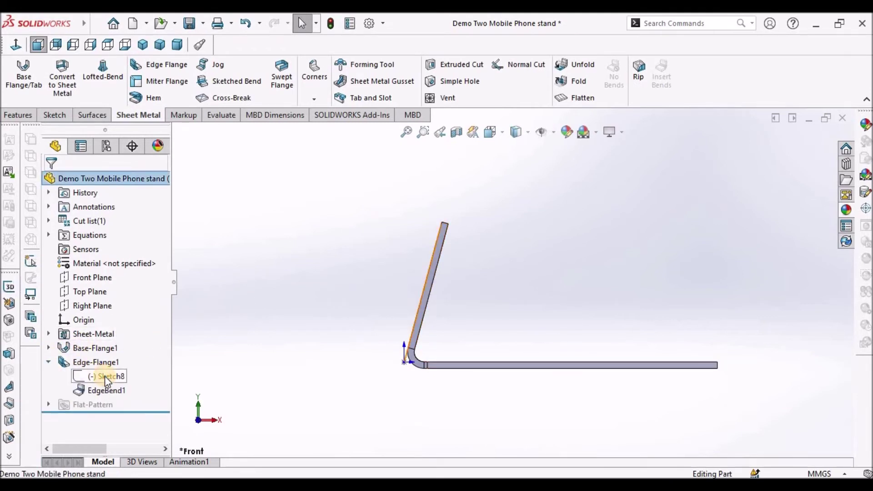
{"action": "left_click", "coordinate": [115, 337]}
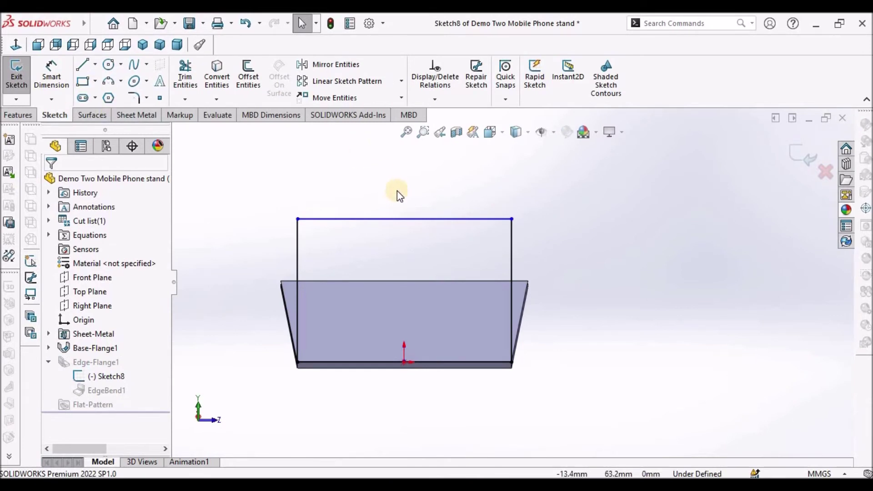
{"action": "left_click", "coordinate": [297, 261]}
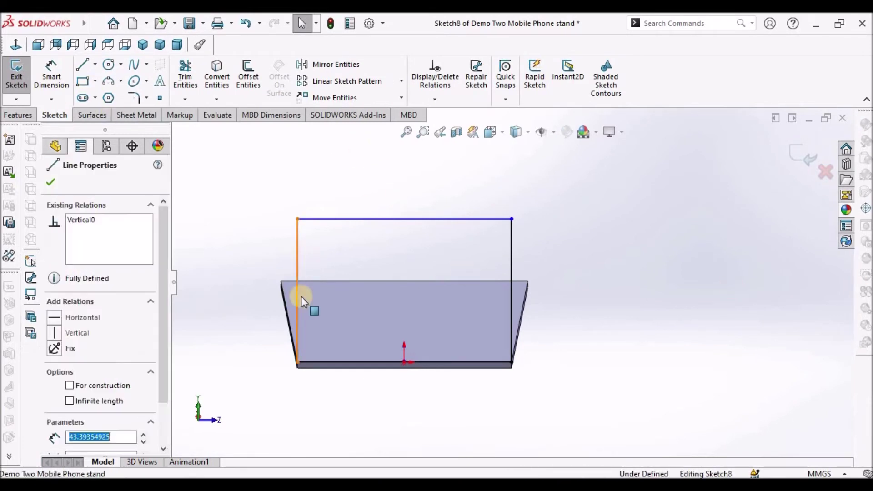
{"action": "right_click", "coordinate": [94, 220]}
{"action": "left_click", "coordinate": [127, 239]}
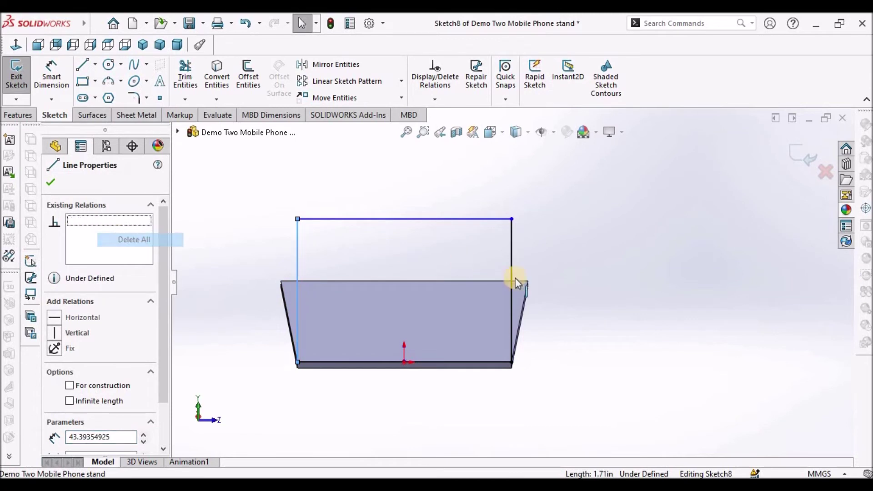
{"action": "left_click", "coordinate": [512, 255]}
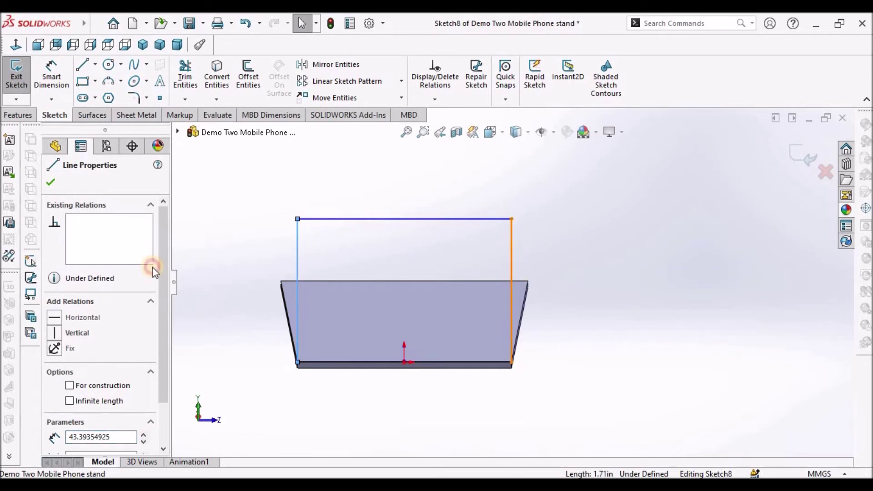
{"action": "right_click", "coordinate": [108, 234]}
{"action": "left_click", "coordinate": [126, 236]}
Step: Move the flange profile's two upper corners inward to form a tapered shape with an upper edge about 48 mm long
{"action": "left_click", "coordinate": [295, 210]}
{"action": "left_click_drag", "start_coordinate": [299, 217], "coordinate": [336, 214]}
{"action": "left_click_drag", "start_coordinate": [511, 214], "coordinate": [496, 208]}
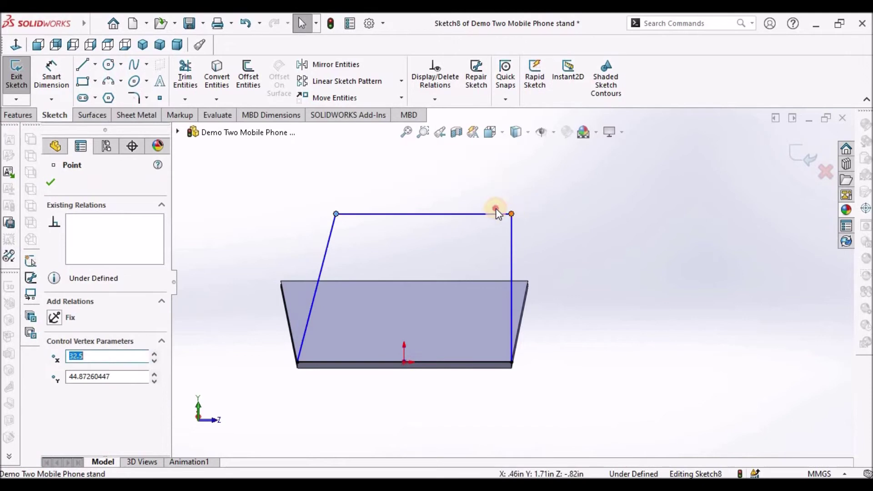
{"action": "left_click", "coordinate": [575, 238]}
{"action": "left_click", "coordinate": [417, 208]}
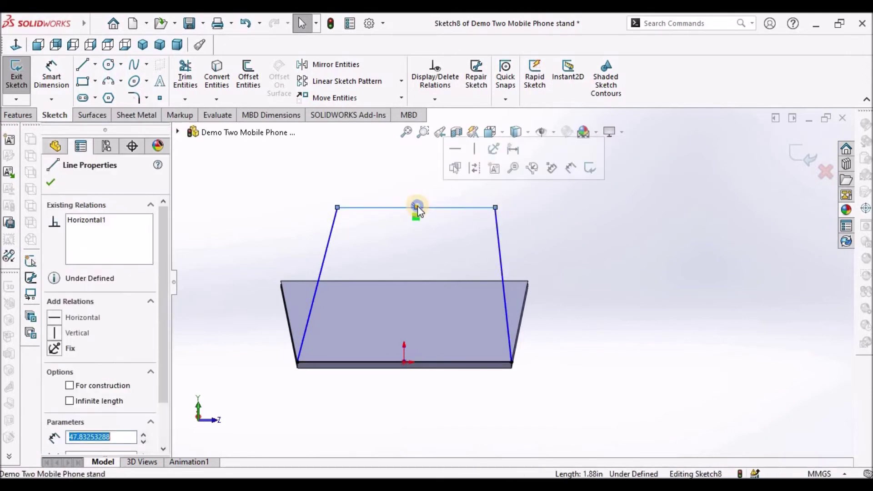
{"action": "right_click", "coordinate": [417, 208]}
{"action": "left_click", "coordinate": [470, 231]}
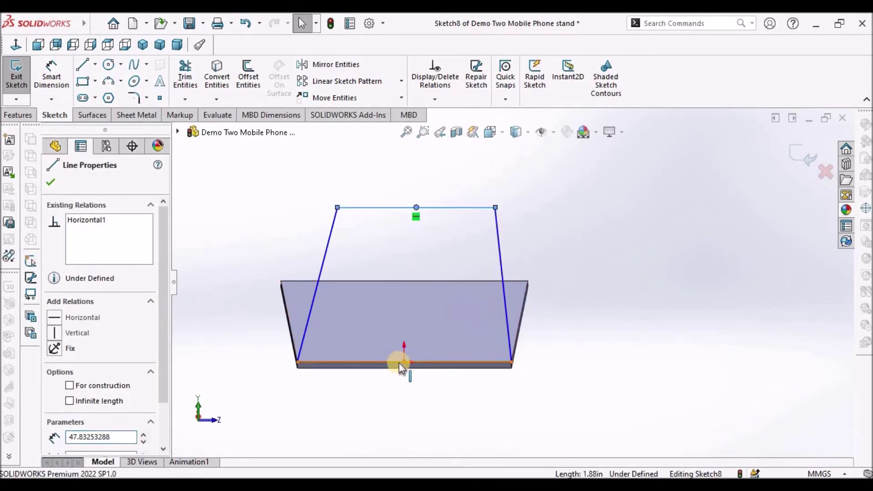
{"action": "left_click", "coordinate": [404, 362], "text": "ctrl"}
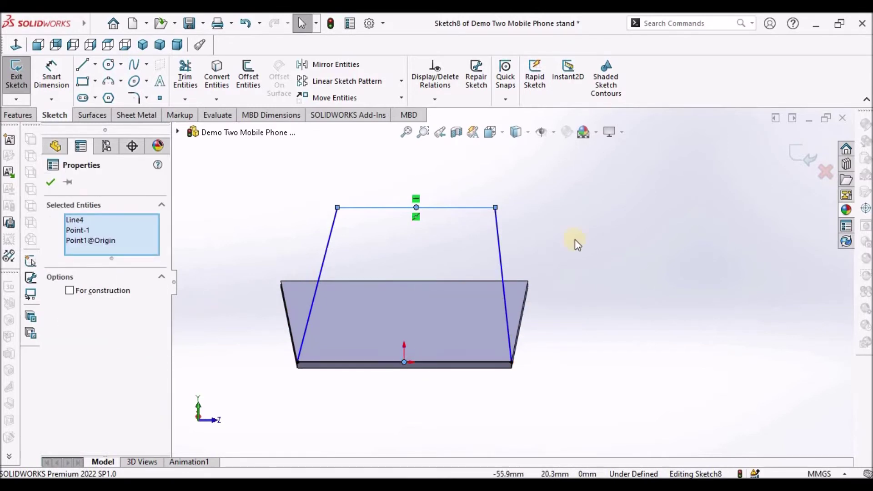
{"action": "left_click", "coordinate": [614, 233]}
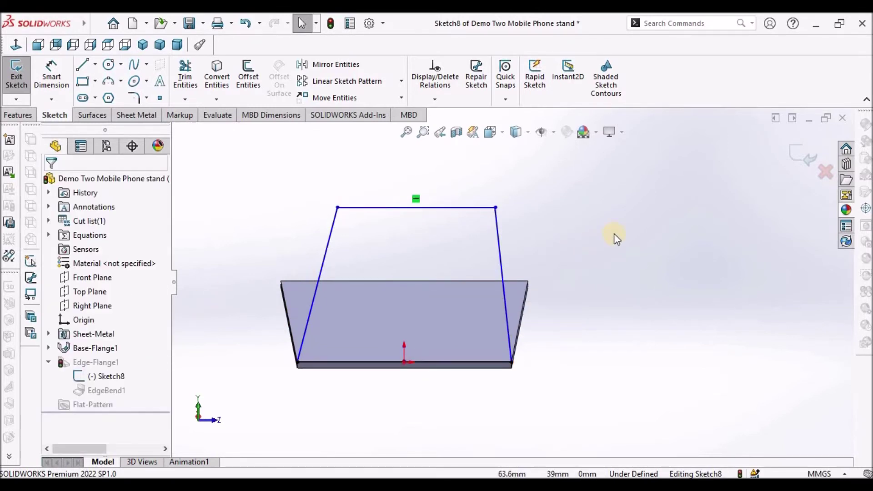
Step: Align the midpoint of the flange profile's upper line vertically with the origin using a Vertical relation
{"action": "left_click", "coordinate": [430, 211]}
{"action": "right_click", "coordinate": [430, 211]}
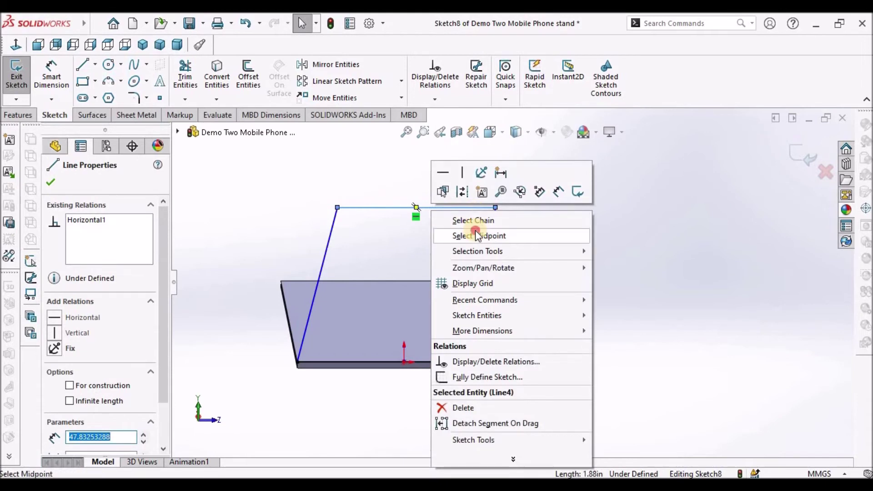
{"action": "left_click", "coordinate": [476, 235]}
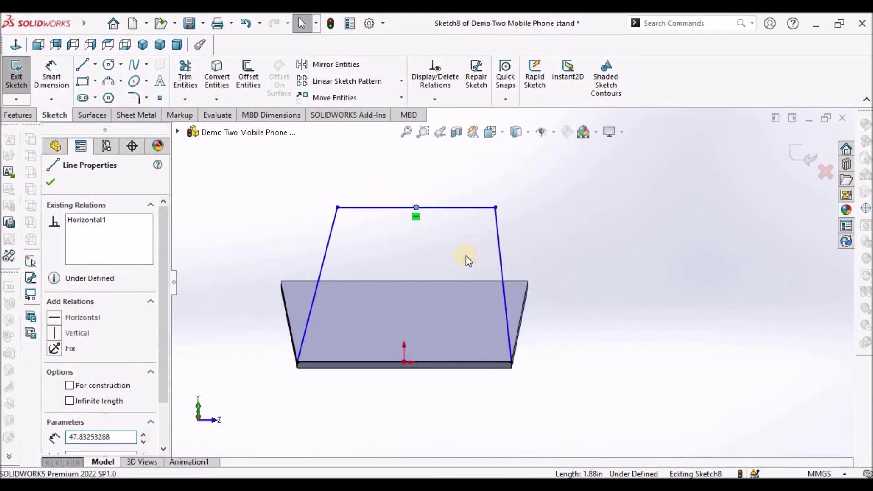
{"action": "left_click", "coordinate": [405, 362], "text": "ctrl"}
{"action": "left_click", "coordinate": [55, 404]}
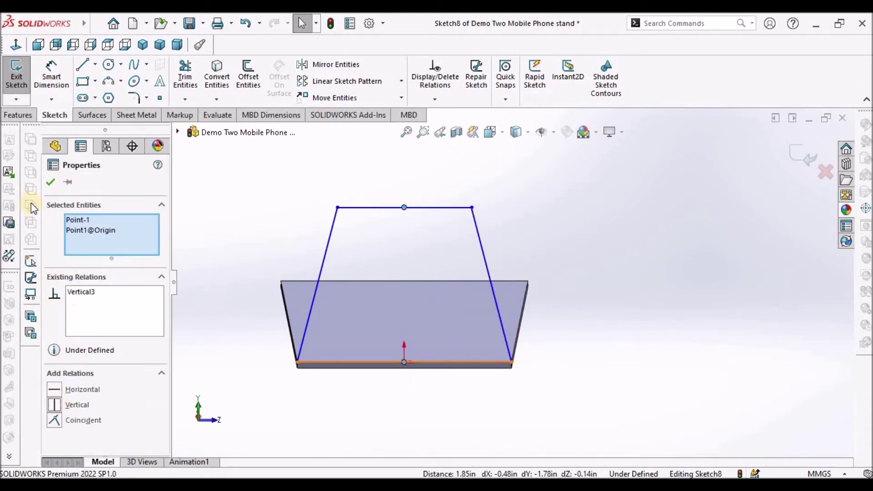
{"action": "left_click", "coordinate": [503, 210]}
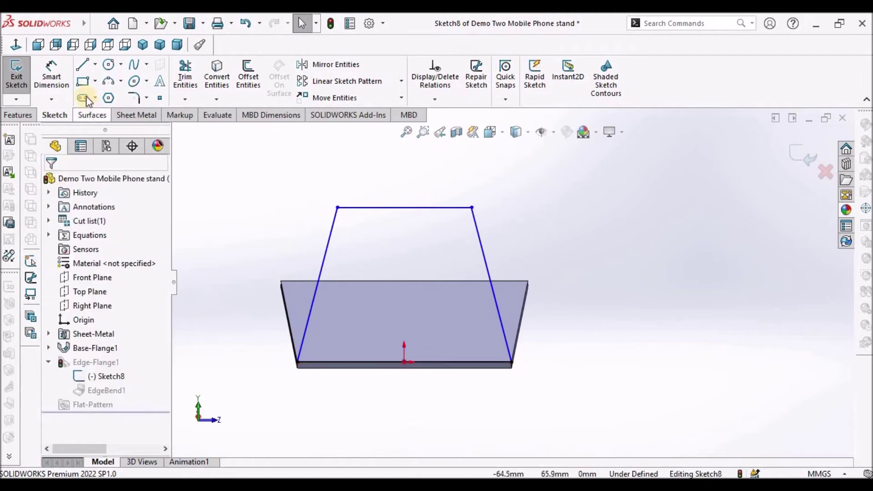
Step: Dimension the upper line of the flange profile to 56 mm
{"action": "left_click", "coordinate": [51, 71]}
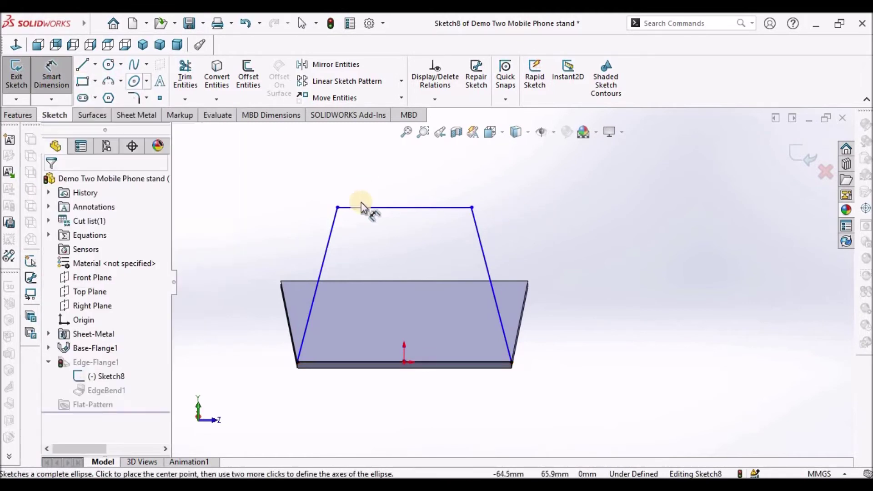
{"action": "left_click", "coordinate": [423, 208]}
{"action": "left_click", "coordinate": [429, 164]}
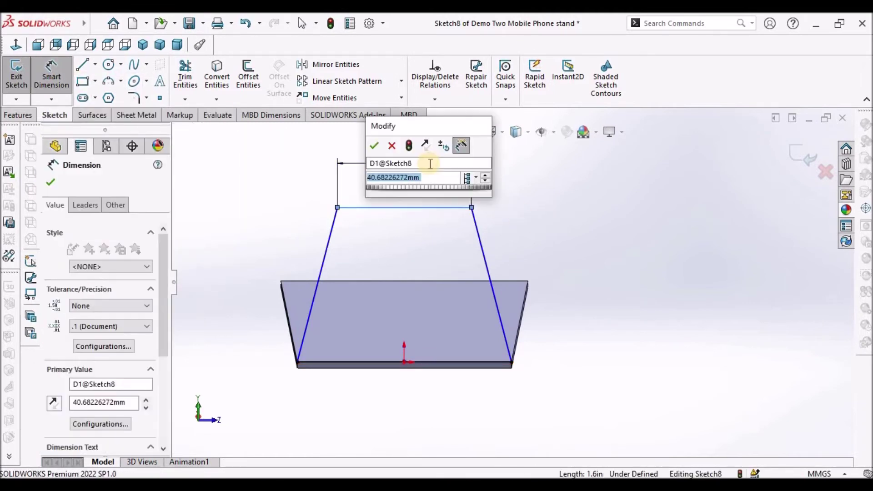
{"action": "type", "text": "56"}
{"action": "key", "text": "Return"}
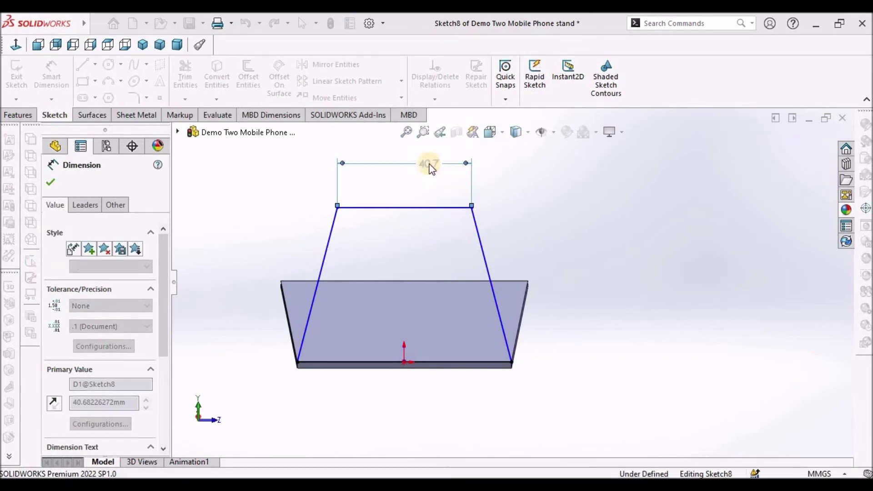
{"action": "left_click", "coordinate": [558, 271]}
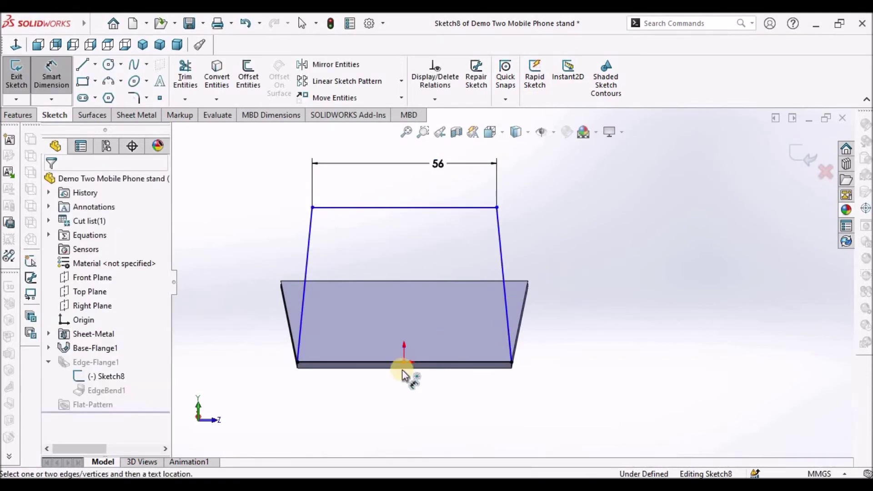
Step: Dimension the flange profile's height from the plate's lower edge to the upper line as 90 mm and exit the sketch
{"action": "left_click", "coordinate": [422, 376]}
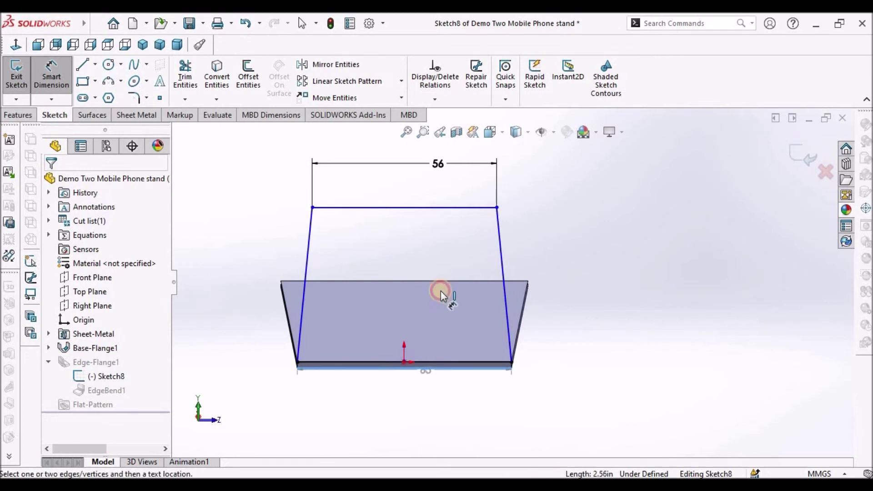
{"action": "left_click", "coordinate": [457, 205]}
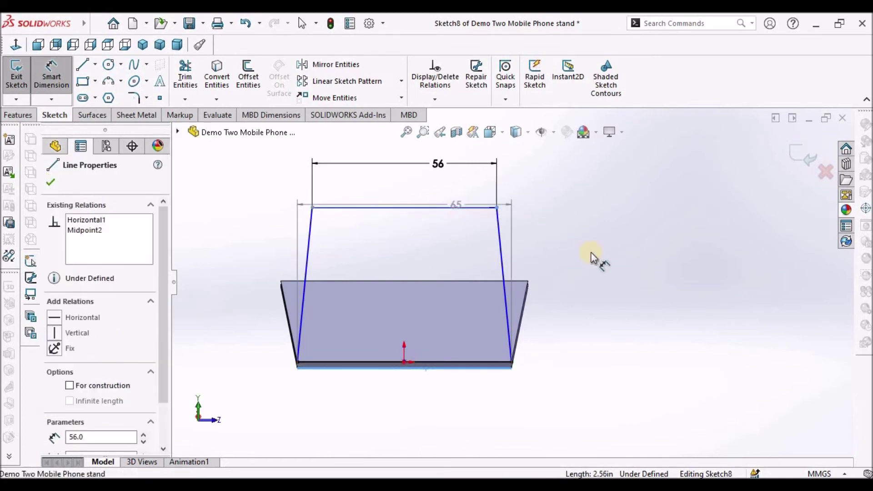
{"action": "left_click", "coordinate": [592, 253]}
{"action": "type", "text": "90"}
{"action": "key", "text": "Return"}
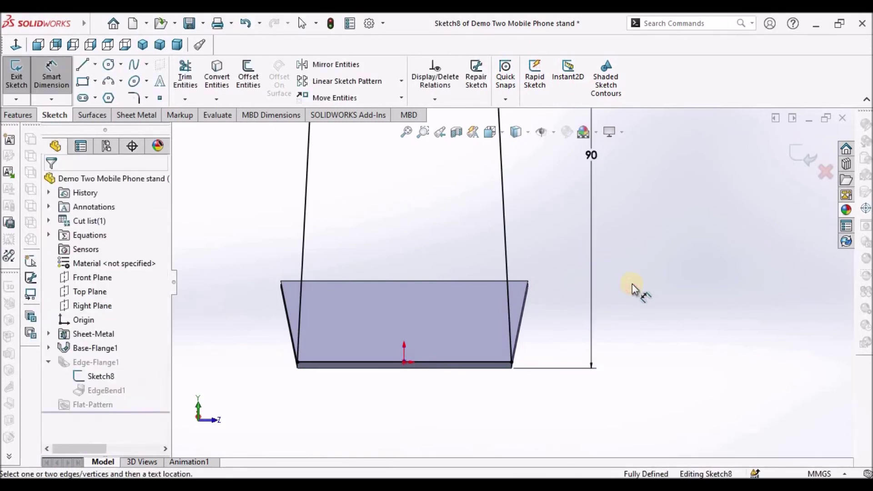
{"action": "key", "text": "f"}
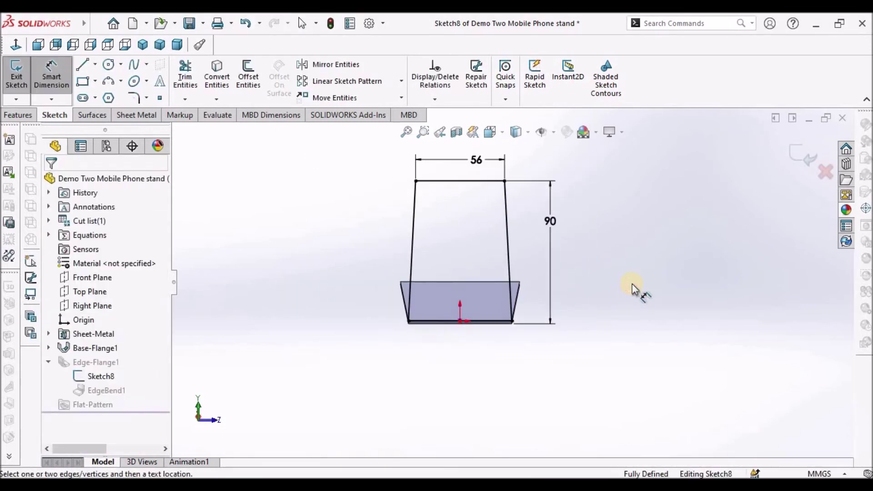
{"action": "left_click", "coordinate": [793, 151]}
Step: Examine the edge flange's bend and the relief gap where it meets the base plate from several angles
{"action": "middle_click_drag", "start_coordinate": [592, 245], "coordinate": [496, 245]}
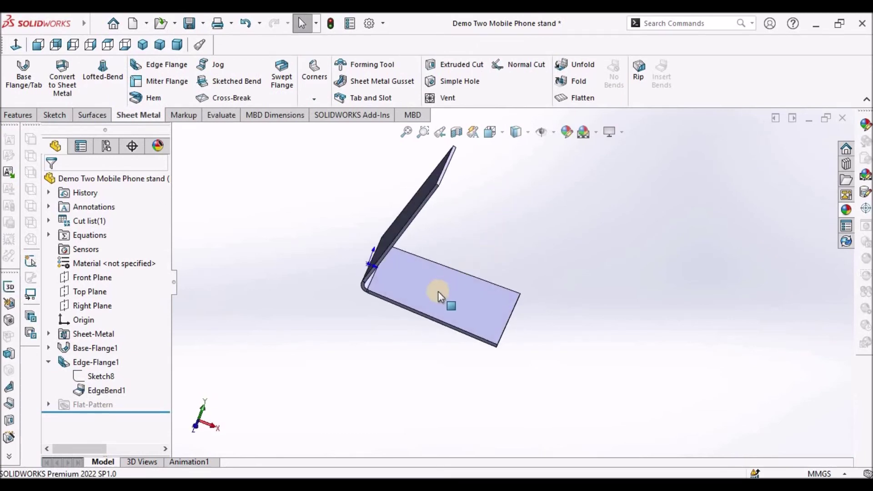
{"action": "scroll", "coordinate": [387, 276], "scroll_direction": "down", "scroll_amount": 5}
{"action": "middle_click_drag", "start_coordinate": [451, 260], "coordinate": [513, 304]}
{"action": "scroll", "coordinate": [448, 308], "scroll_direction": "down", "scroll_amount": 5}
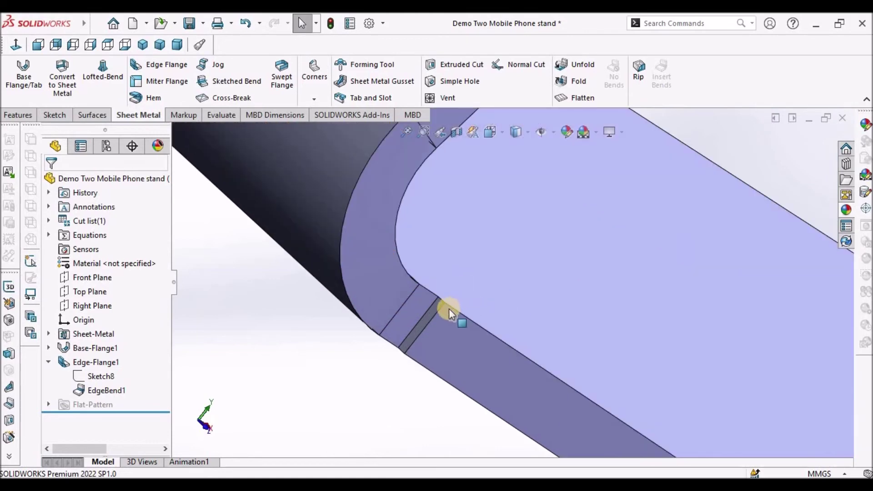
{"action": "left_click", "coordinate": [429, 313]}
{"action": "scroll", "coordinate": [429, 313], "scroll_direction": "up", "scroll_amount": 5}
{"action": "middle_click_drag", "start_coordinate": [545, 271], "coordinate": [506, 295]}
{"action": "scroll", "coordinate": [506, 296], "scroll_direction": "up", "scroll_amount": 5}
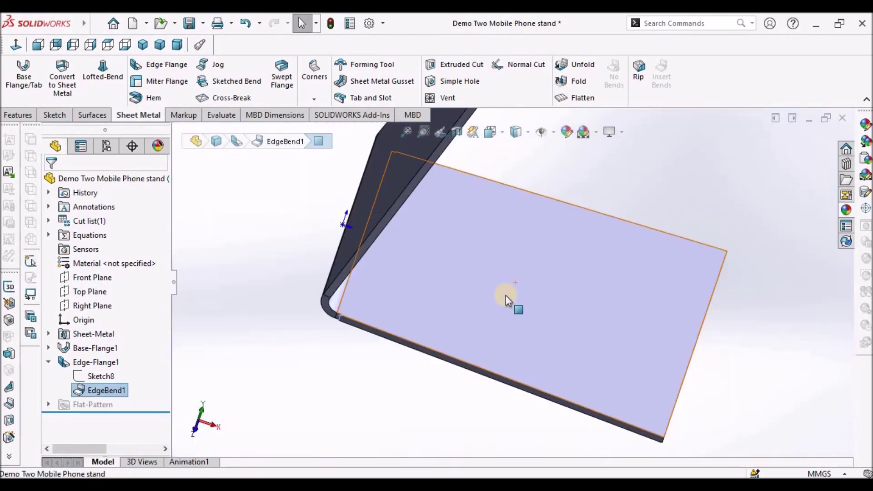
{"action": "left_click", "coordinate": [505, 295]}
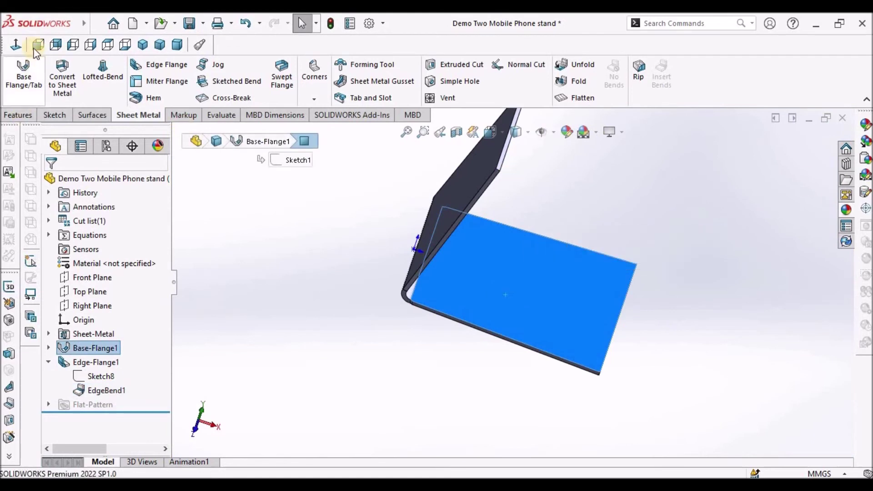
{"action": "left_click", "coordinate": [107, 44]}
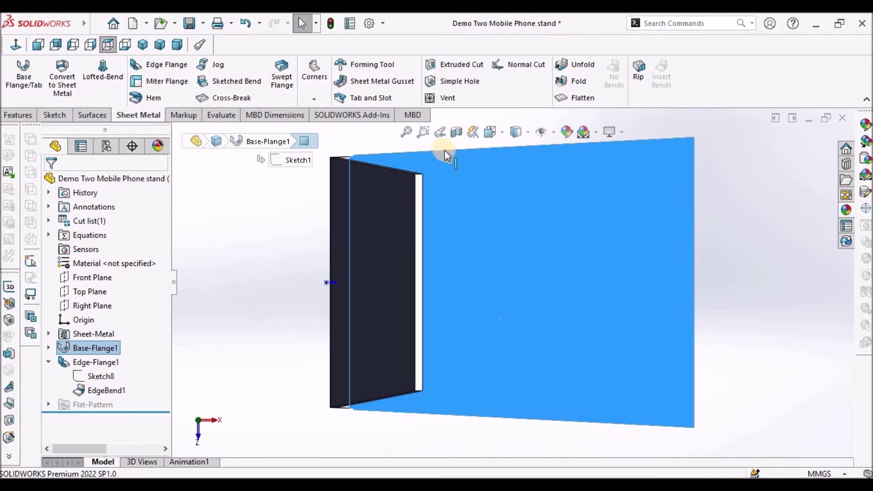
{"action": "middle_click_drag", "start_coordinate": [511, 316], "coordinate": [474, 302]}
{"action": "left_click", "coordinate": [382, 351]}
{"action": "middle_click_drag", "start_coordinate": [465, 377], "coordinate": [484, 323]}
{"action": "scroll", "coordinate": [484, 323], "scroll_direction": "down", "scroll_amount": 3}
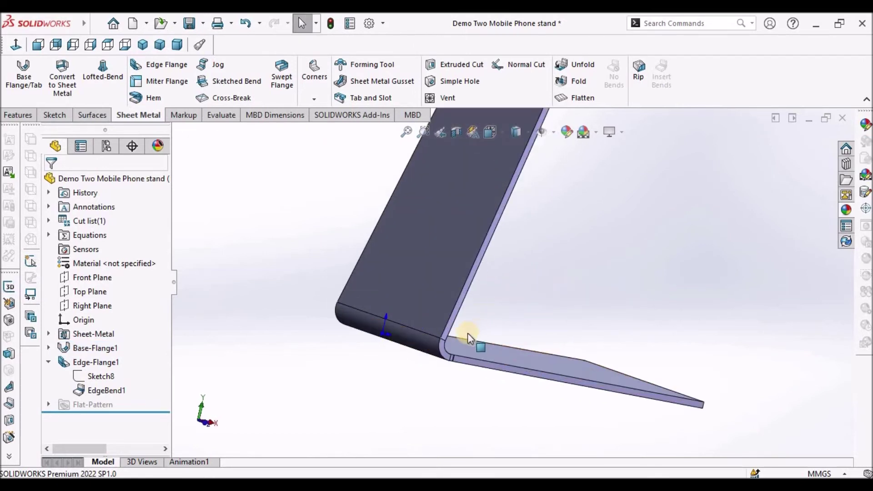
Step: Edit the edge flange and try the Material Outside flange position
{"action": "left_click", "coordinate": [89, 364]}
{"action": "left_click", "coordinate": [97, 328]}
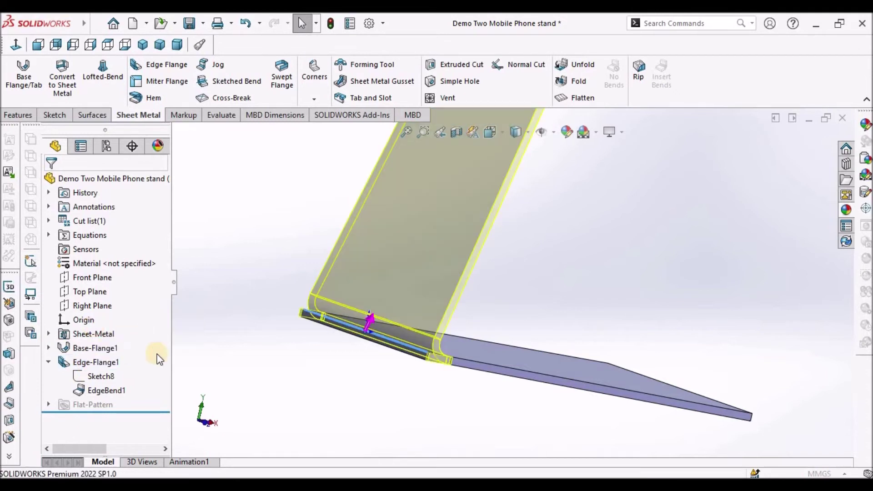
{"action": "left_click_drag", "start_coordinate": [162, 353], "coordinate": [165, 429]}
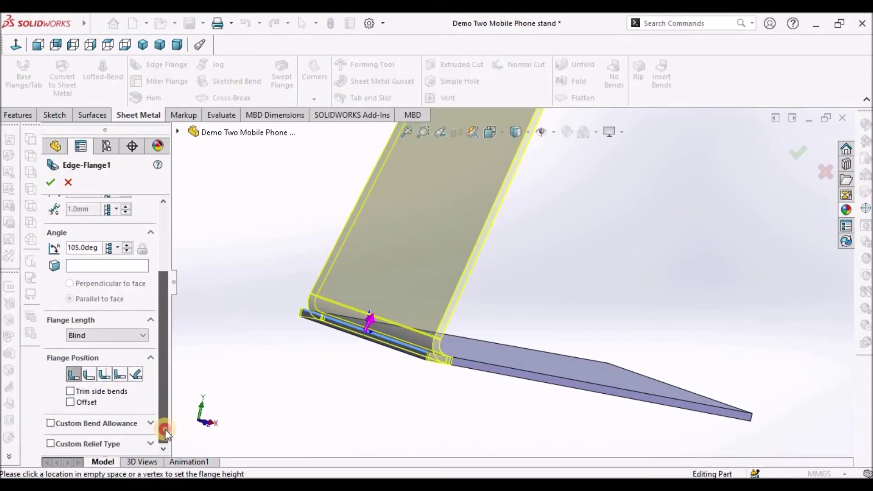
{"action": "left_click", "coordinate": [89, 375]}
{"action": "scroll", "coordinate": [487, 346], "scroll_direction": "down", "scroll_amount": 8}
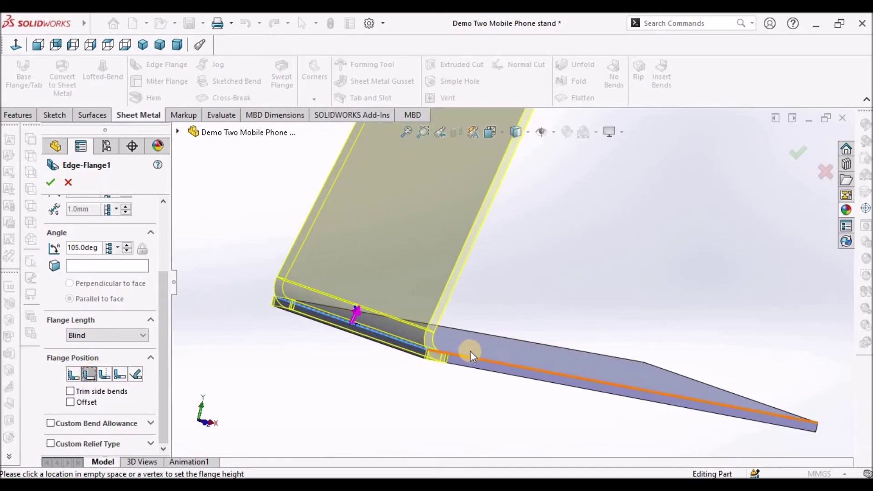
{"action": "middle_click_drag", "start_coordinate": [489, 343], "coordinate": [413, 345]}
{"action": "scroll", "coordinate": [414, 345], "scroll_direction": "down", "scroll_amount": 3}
{"action": "left_click", "coordinate": [49, 182]}
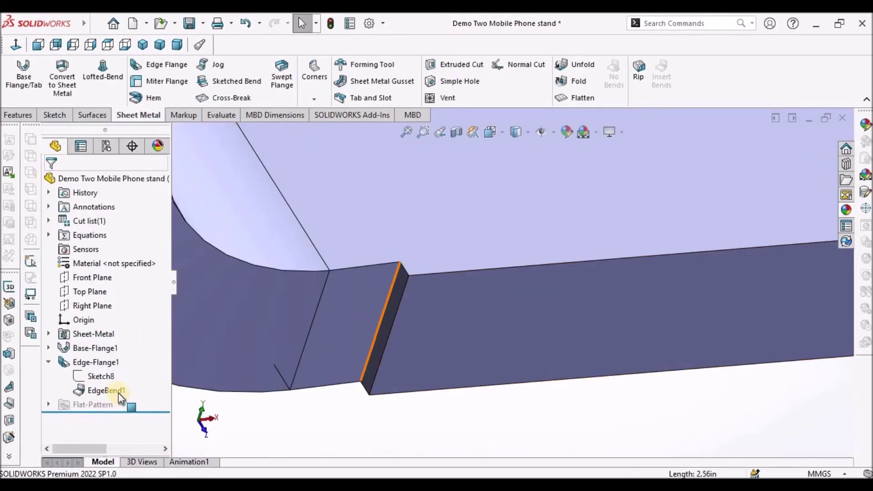
Step: Edit the edge flange again and set its flange position to Bend Outside
{"action": "left_click", "coordinate": [93, 364]}
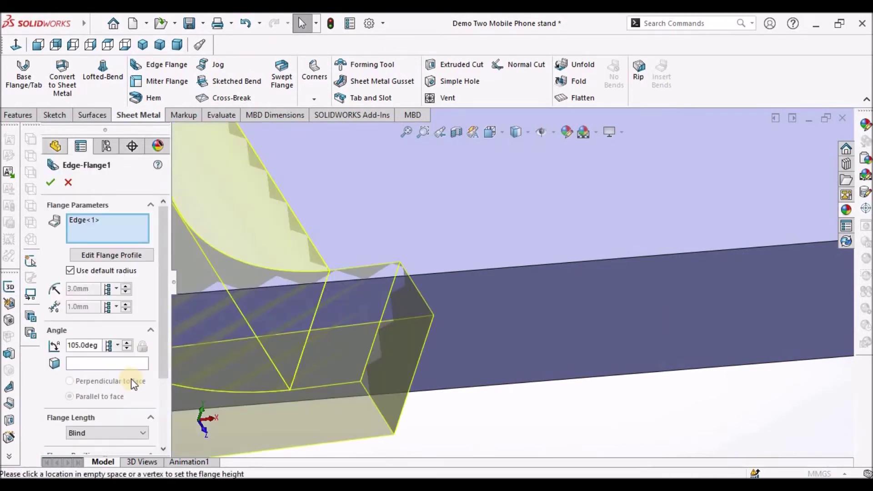
{"action": "left_click_drag", "start_coordinate": [163, 369], "coordinate": [166, 442]}
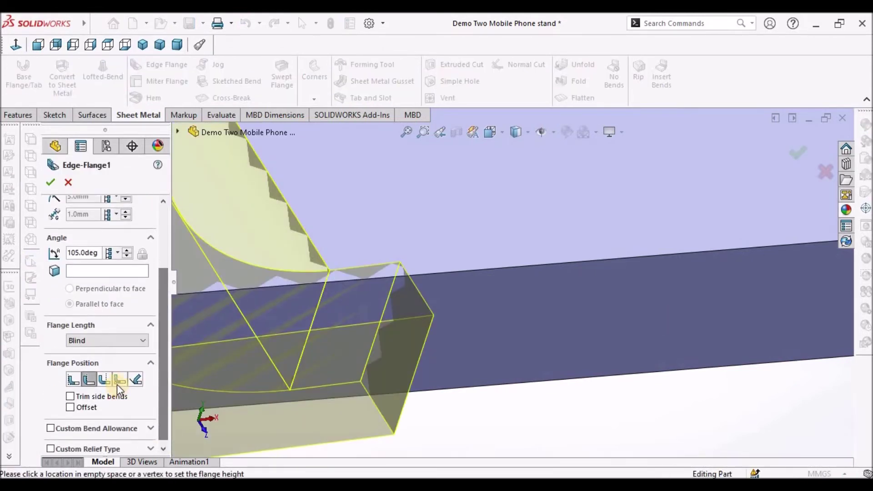
{"action": "left_click", "coordinate": [104, 379]}
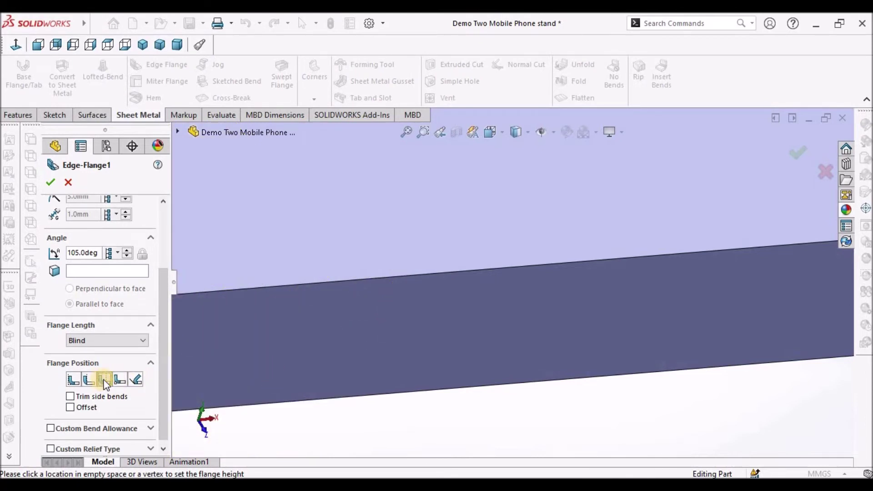
{"action": "scroll", "coordinate": [534, 363], "scroll_direction": "up", "scroll_amount": 3}
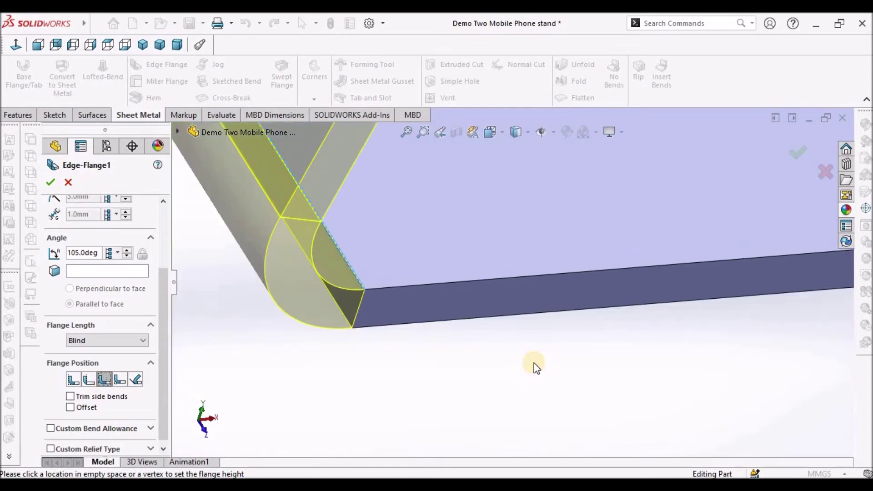
{"action": "scroll", "coordinate": [467, 303], "scroll_direction": "down", "scroll_amount": 5}
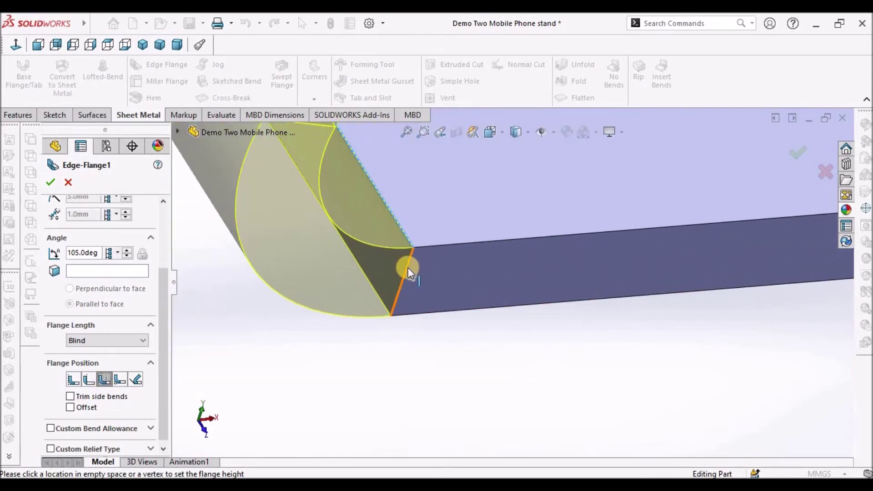
{"action": "left_click", "coordinate": [51, 184]}
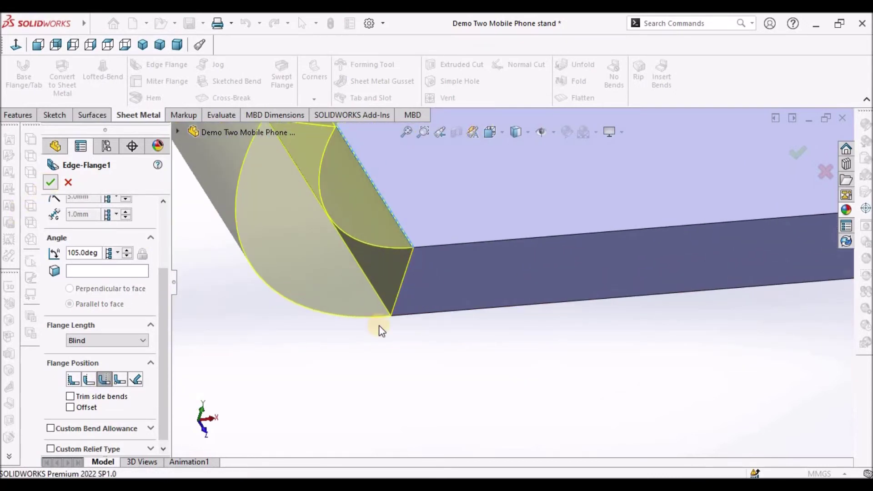
Step: Add an edge flange on the upright plate's upper edge with a 120 degree angle and a blind length of 49 mm
{"action": "middle_click_drag", "start_coordinate": [400, 372], "coordinate": [682, 255]}
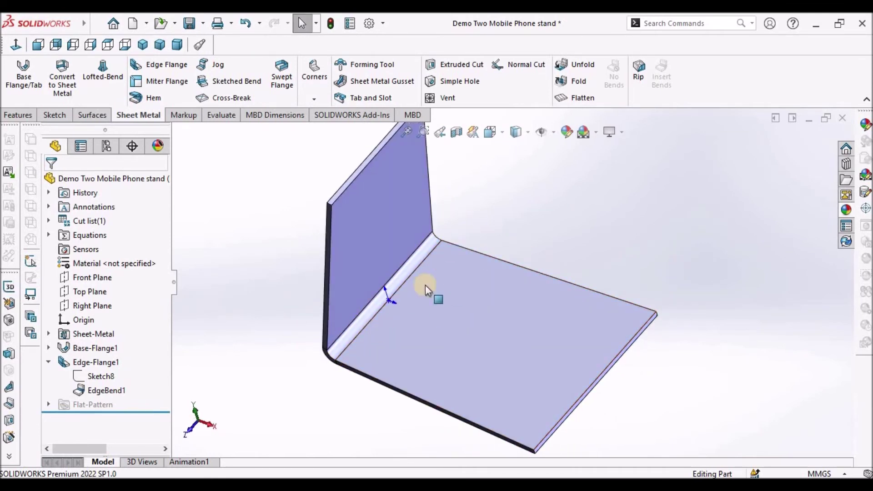
{"action": "middle_click_drag", "start_coordinate": [337, 267], "coordinate": [516, 226]}
{"action": "scroll", "coordinate": [517, 226], "scroll_direction": "down", "scroll_amount": 2}
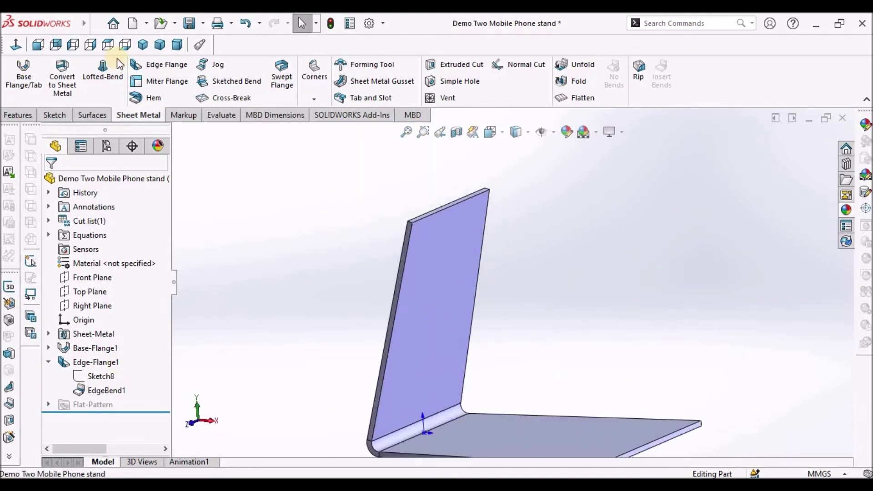
{"action": "left_click", "coordinate": [153, 64]}
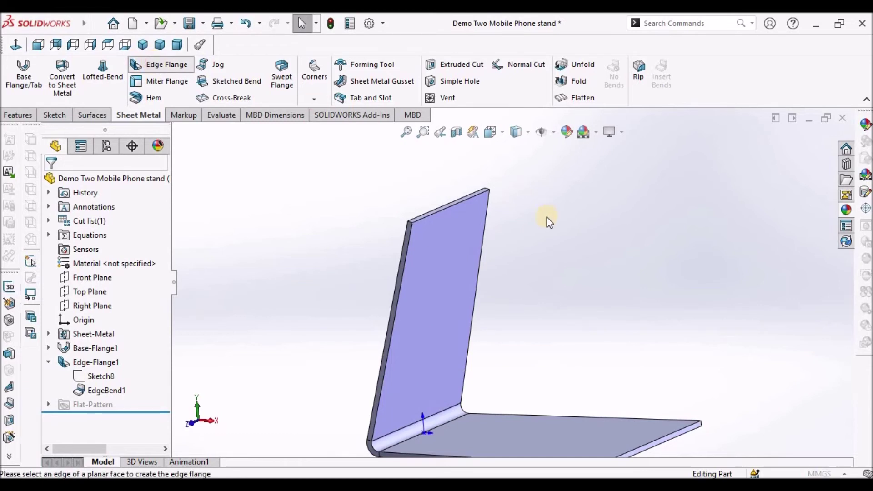
{"action": "left_click", "coordinate": [476, 216]}
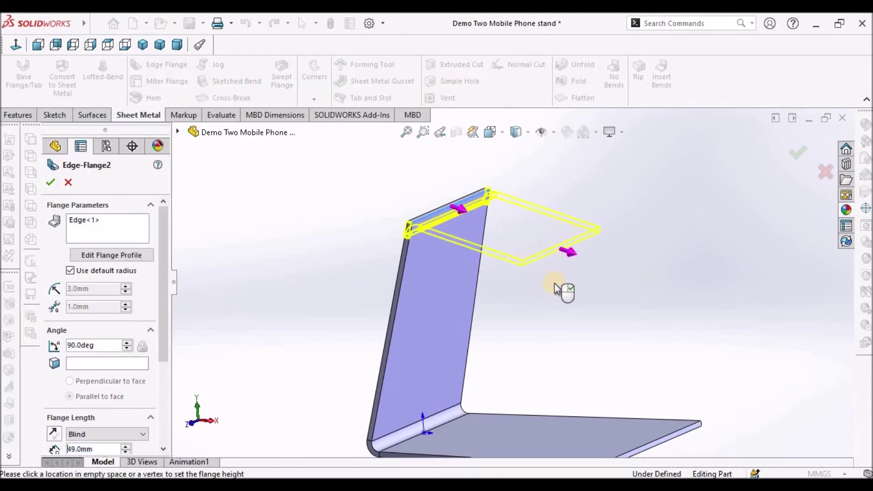
{"action": "left_click", "coordinate": [554, 286]}
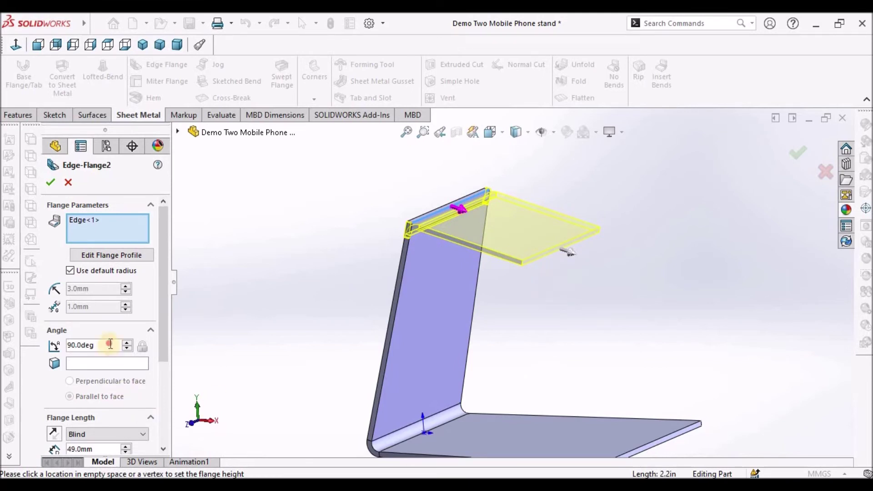
{"action": "type", "text": "120"}
{"action": "key", "text": "Return"}
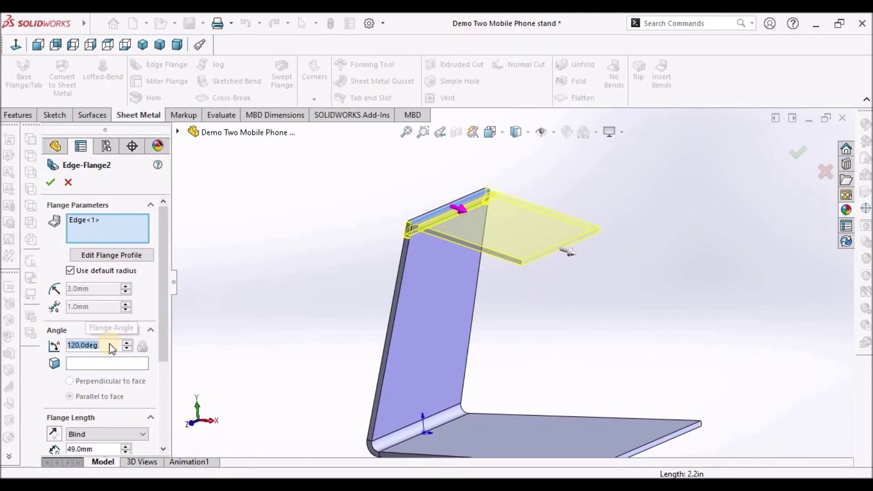
{"action": "left_click", "coordinate": [53, 182]}
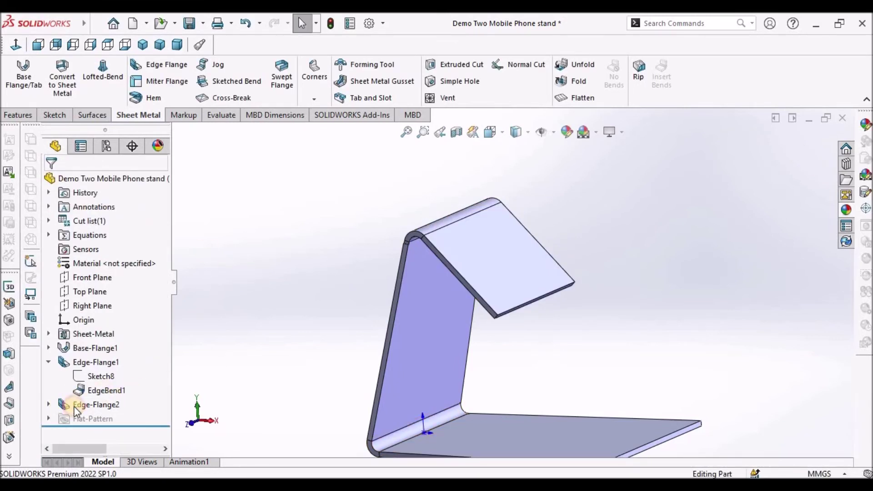
Step: Open the upper edge flange's profile sketch and delete the vertical relations from both of its side lines
{"action": "left_click", "coordinate": [48, 405]}
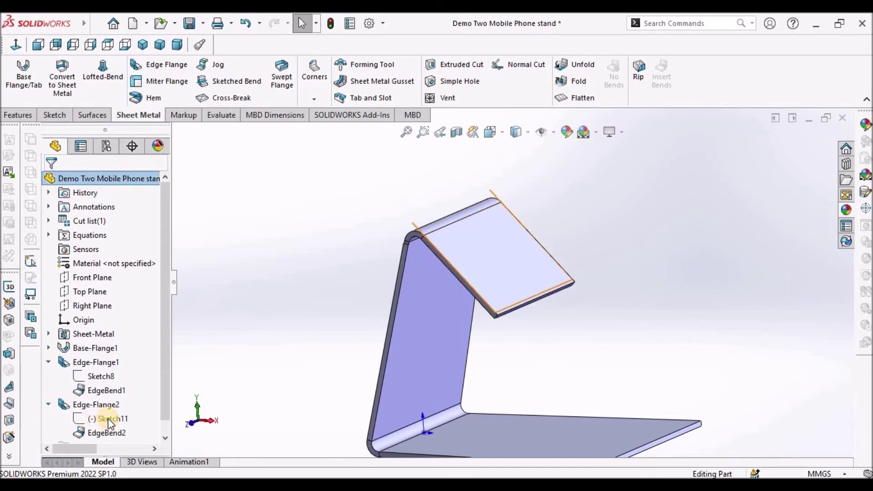
{"action": "left_click", "coordinate": [107, 418]}
{"action": "left_click", "coordinate": [120, 381]}
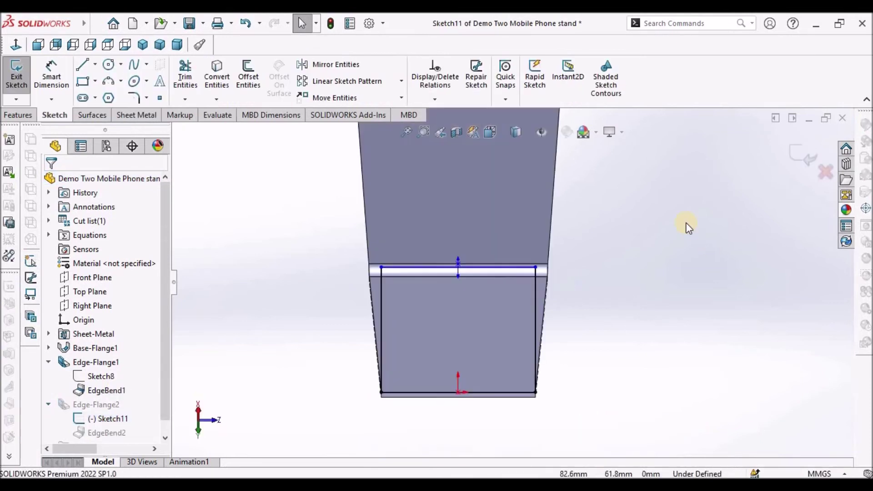
{"action": "scroll", "coordinate": [497, 294], "scroll_direction": "down", "scroll_amount": 3}
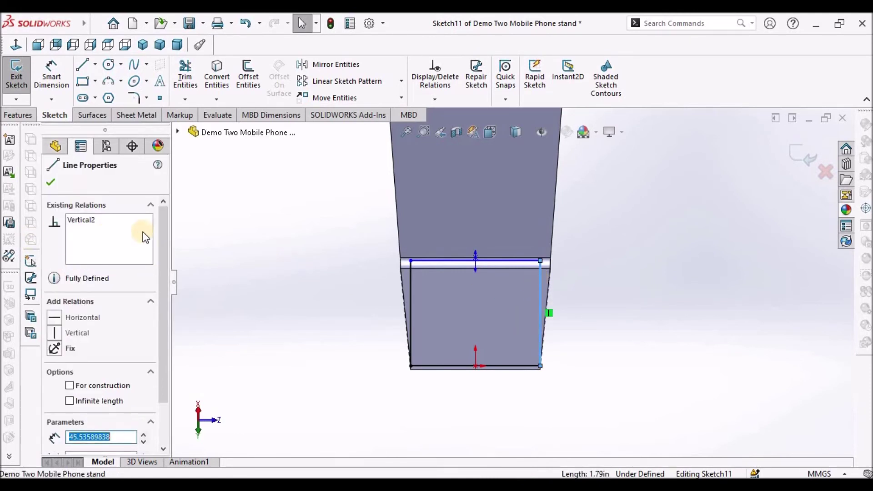
{"action": "right_click", "coordinate": [94, 235]}
{"action": "left_click", "coordinate": [121, 241]}
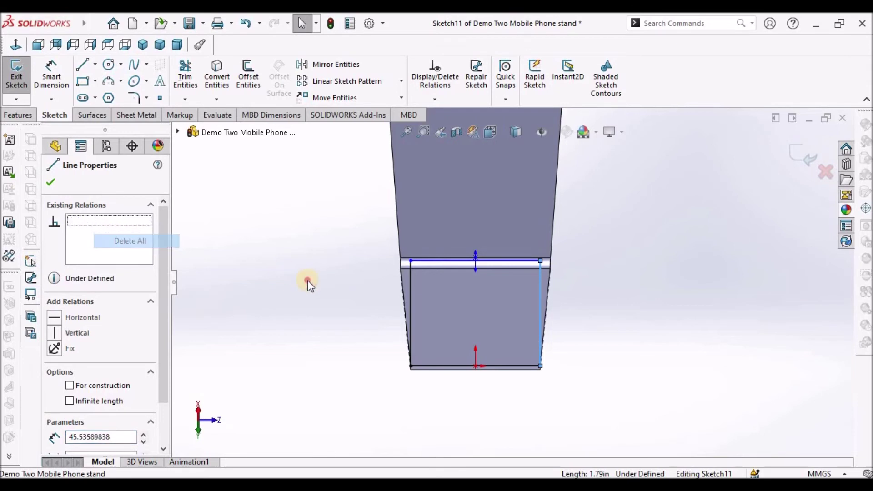
{"action": "left_click", "coordinate": [308, 285]}
{"action": "left_click", "coordinate": [413, 282]}
{"action": "right_click", "coordinate": [92, 231]}
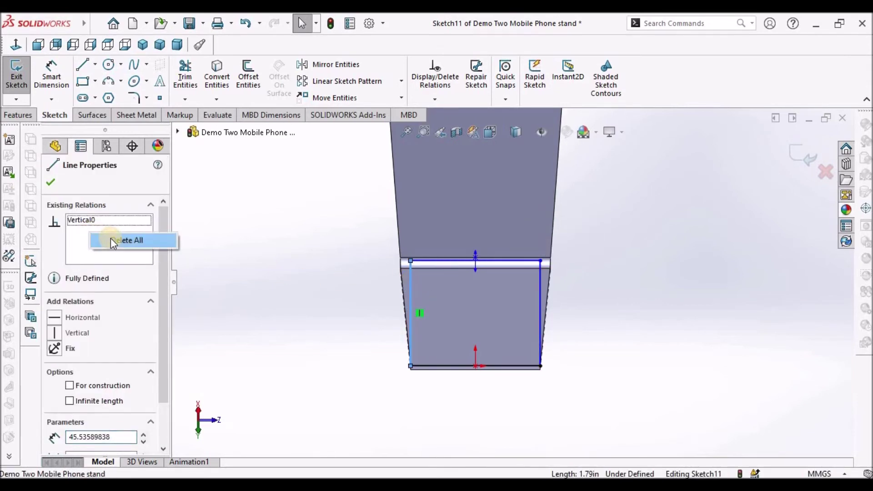
{"action": "left_click", "coordinate": [121, 240]}
{"action": "left_click", "coordinate": [253, 239]}
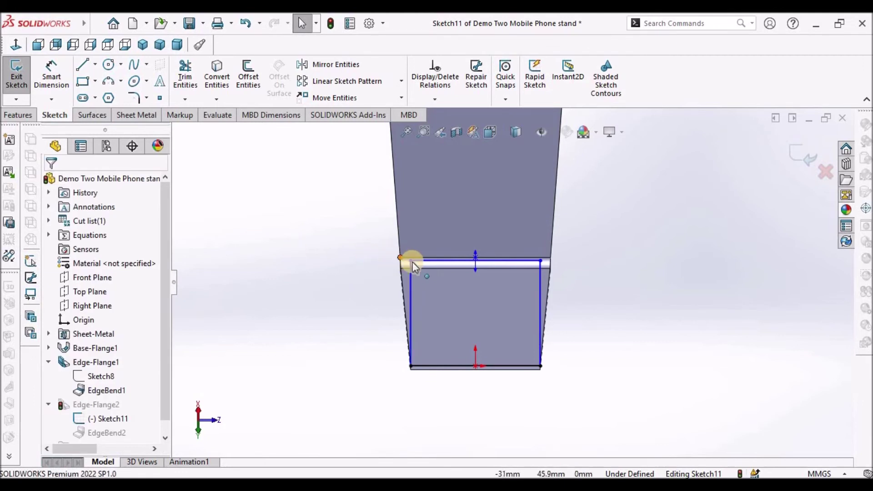
Step: Move the two free corners of the flange profile outward and inward to form a longer, tapered outline
{"action": "mouse_move", "coordinate": [419, 261]}
{"action": "left_mouse_down"}
{"action": "mouse_move", "coordinate": [431, 246]}
{"action": "mouse_move", "coordinate": [424, 223]}
{"action": "left_mouse_up"}
{"action": "left_click_drag", "start_coordinate": [533, 225], "coordinate": [514, 216]}
{"action": "left_click", "coordinate": [573, 246]}
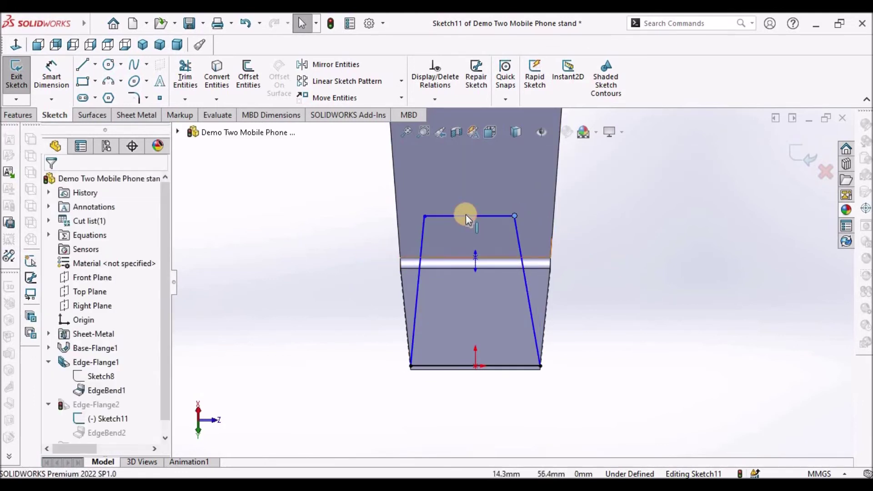
{"action": "left_click", "coordinate": [473, 212]}
{"action": "right_click", "coordinate": [473, 213]}
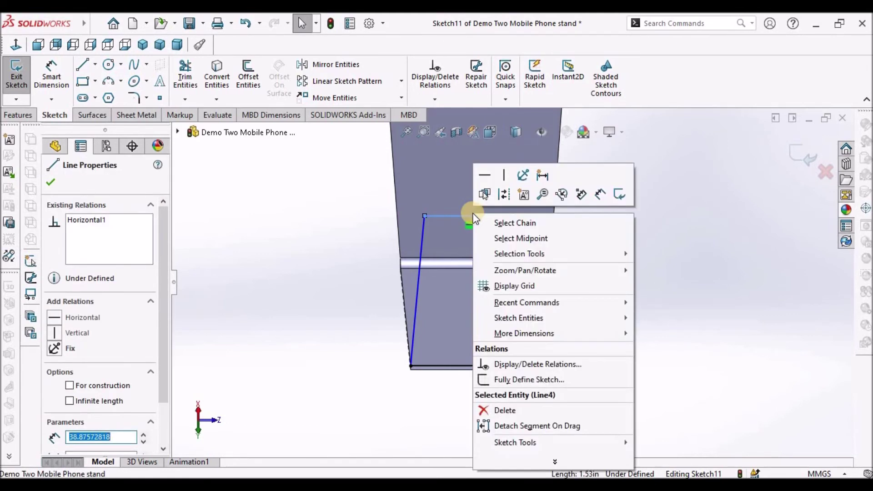
{"action": "left_click", "coordinate": [506, 237]}
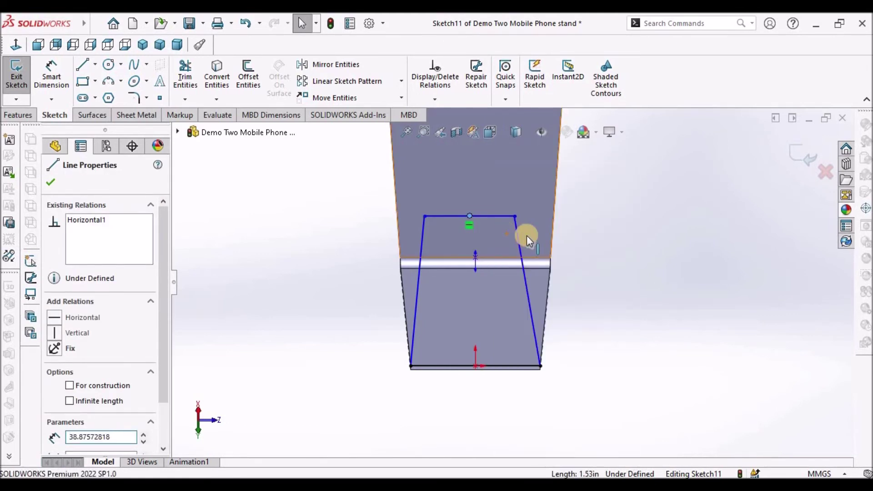
{"action": "left_click", "coordinate": [475, 367], "text": "ctrl"}
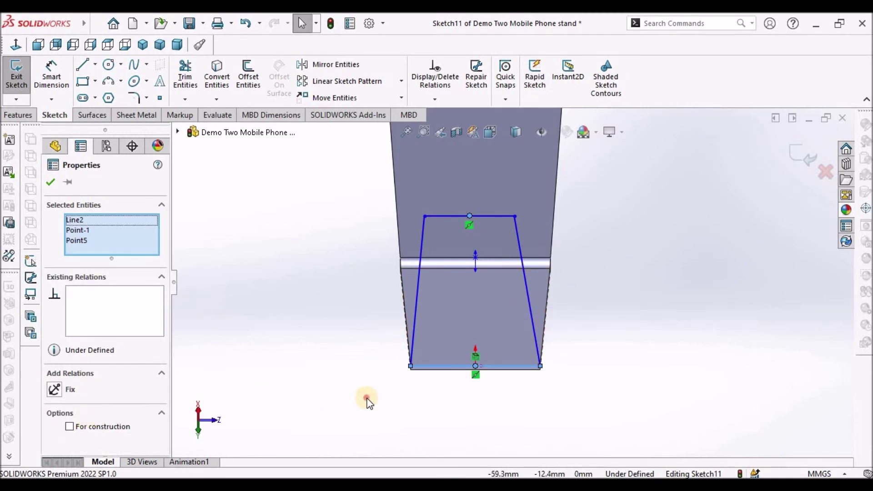
{"action": "key", "text": "Escape"}
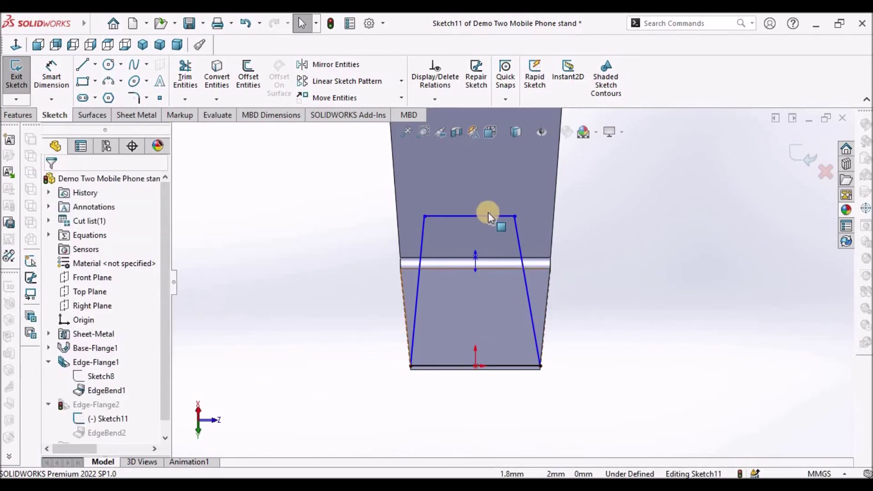
Step: Add a vertical relation between the midpoint of the profile's free end line and the midpoint of its base line
{"action": "left_click", "coordinate": [489, 215]}
{"action": "right_click", "coordinate": [489, 215]}
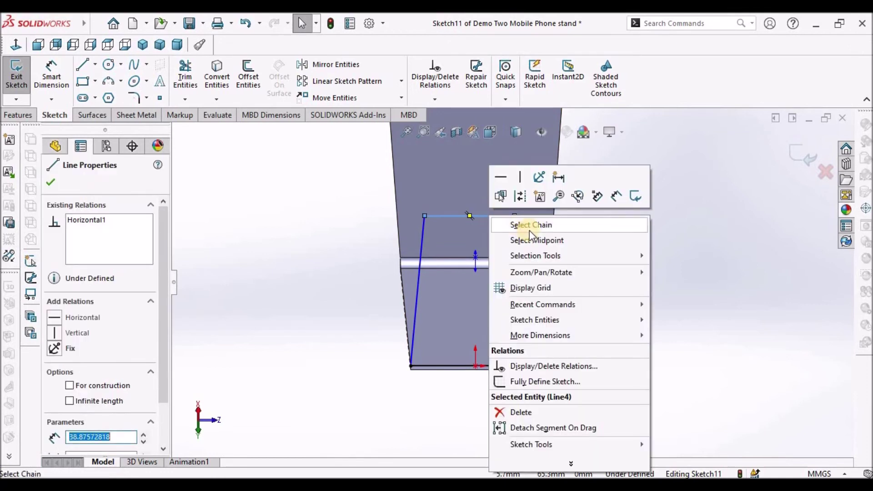
{"action": "left_click", "coordinate": [527, 239]}
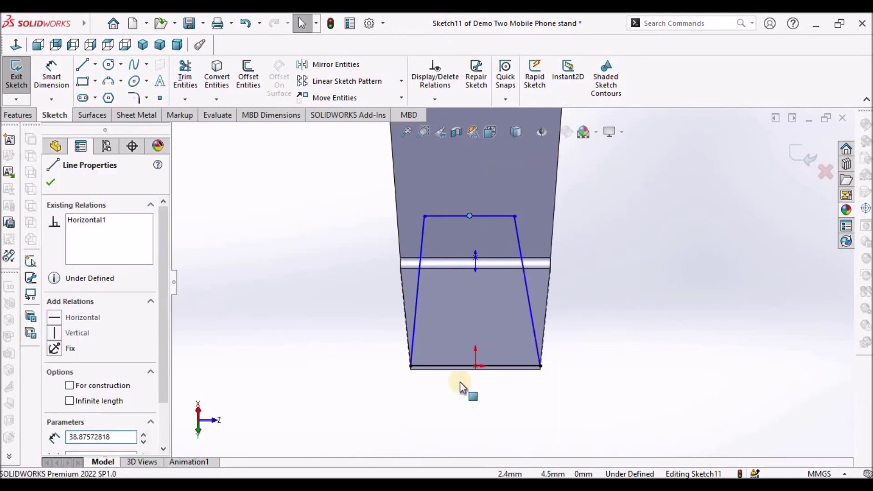
{"action": "left_click", "coordinate": [477, 365], "text": "ctrl"}
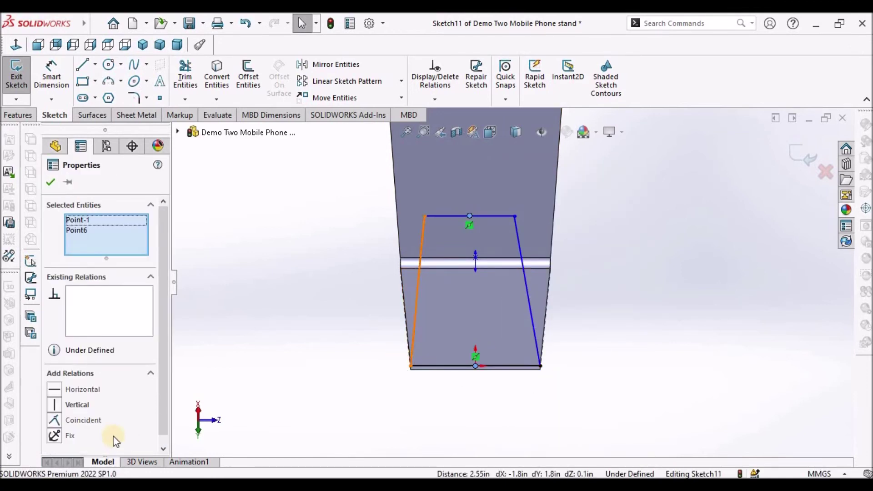
{"action": "left_click", "coordinate": [54, 404]}
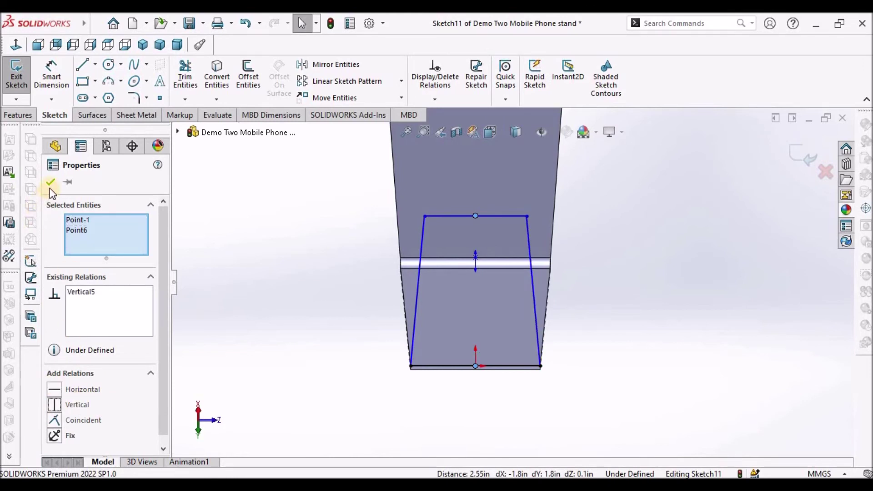
{"action": "left_click", "coordinate": [261, 291]}
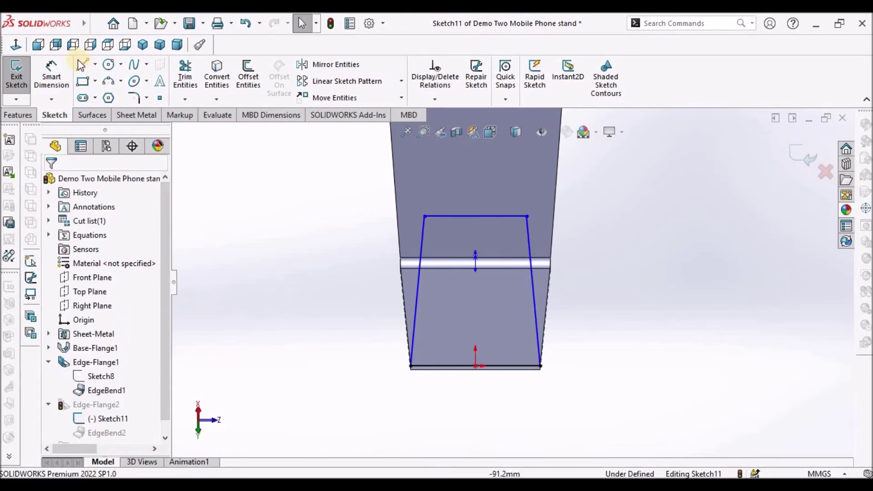
Step: Dimension the distance from the profile's free end line to the upright plate's outer edge as 64 mm
{"action": "left_click", "coordinate": [52, 74]}
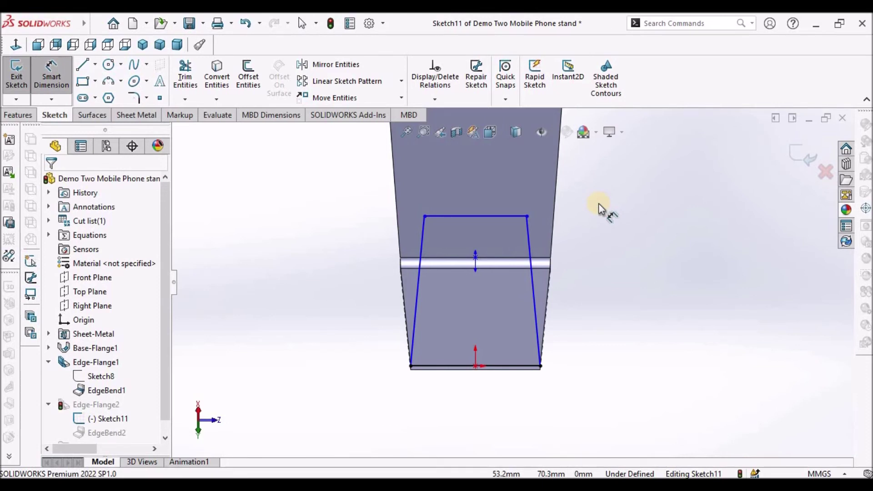
{"action": "left_click", "coordinate": [515, 212]}
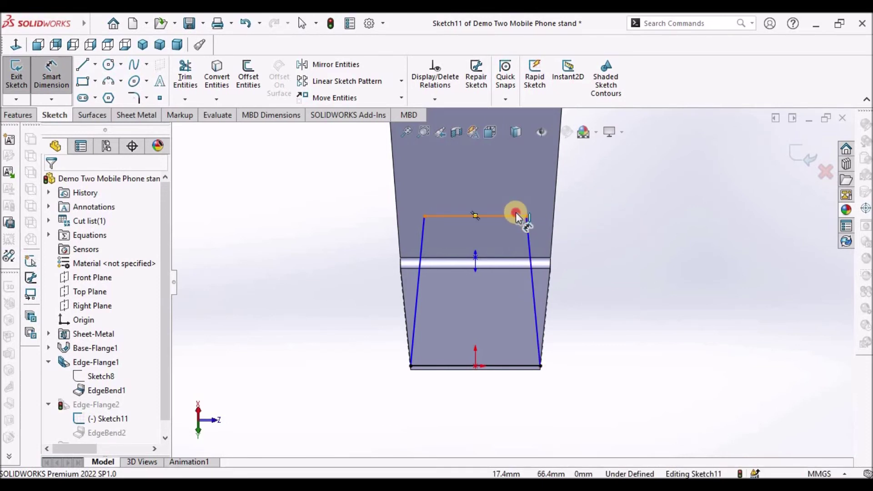
{"action": "scroll", "coordinate": [518, 364], "scroll_direction": "down", "scroll_amount": 3}
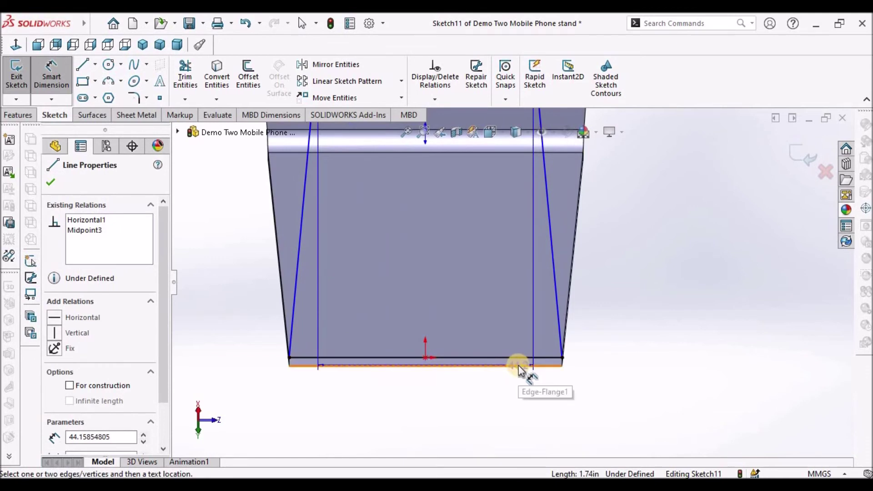
{"action": "left_click", "coordinate": [518, 364]}
{"action": "left_click", "coordinate": [695, 269]}
{"action": "type", "text": "64"}
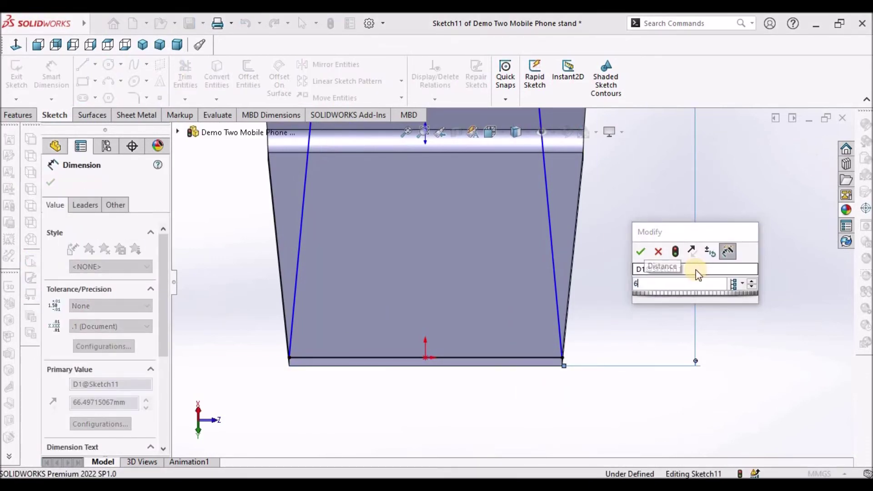
{"action": "key", "text": "Return"}
{"action": "left_click", "coordinate": [476, 408]}
Step: Dimension the profile's free end line to 56 mm and exit the flange profile sketch
{"action": "scroll", "coordinate": [490, 268], "scroll_direction": "up", "scroll_amount": 5}
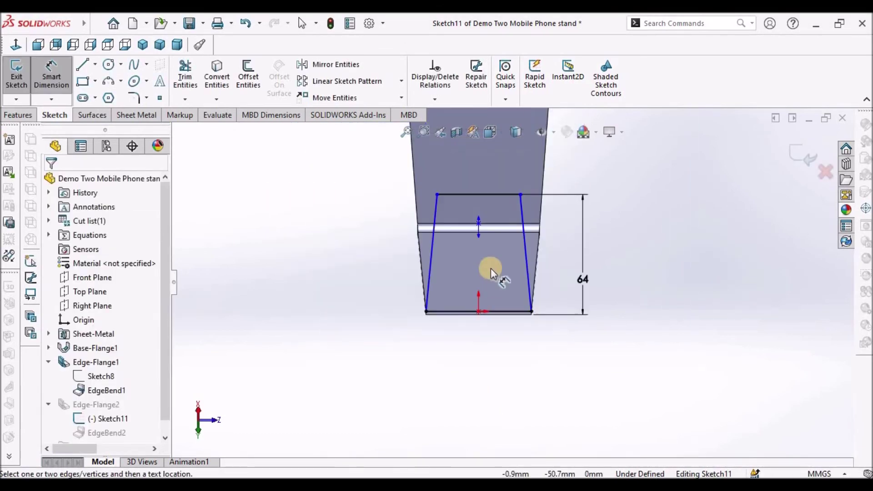
{"action": "scroll", "coordinate": [490, 223], "scroll_direction": "up", "scroll_amount": 2}
{"action": "scroll", "coordinate": [492, 223], "scroll_direction": "down", "scroll_amount": 2}
{"action": "left_click", "coordinate": [493, 225]}
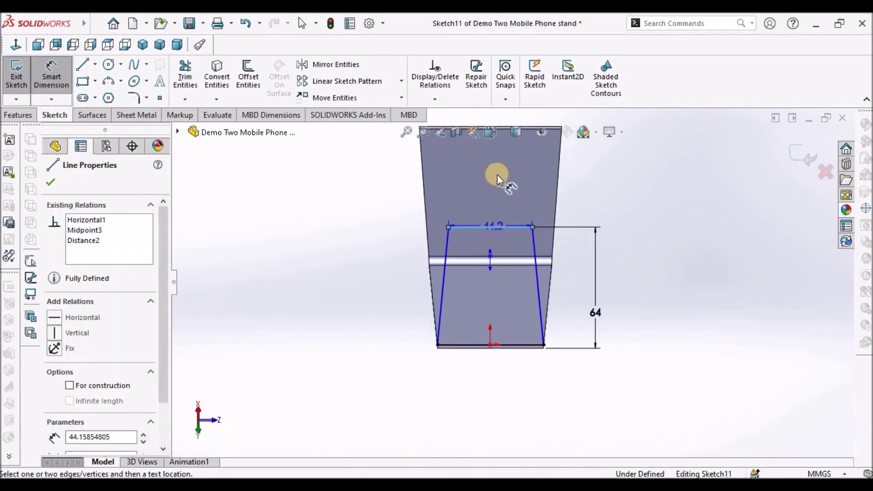
{"action": "left_click", "coordinate": [497, 172]}
{"action": "type", "text": "56"}
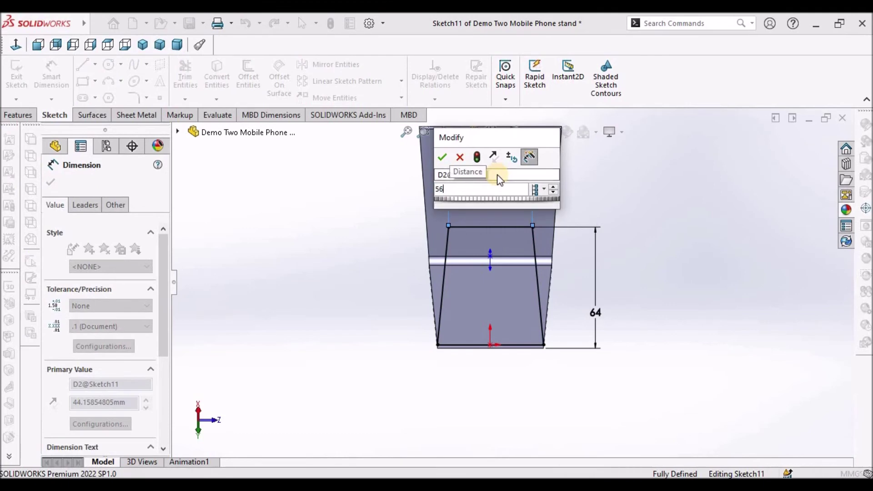
{"action": "key", "text": "Return"}
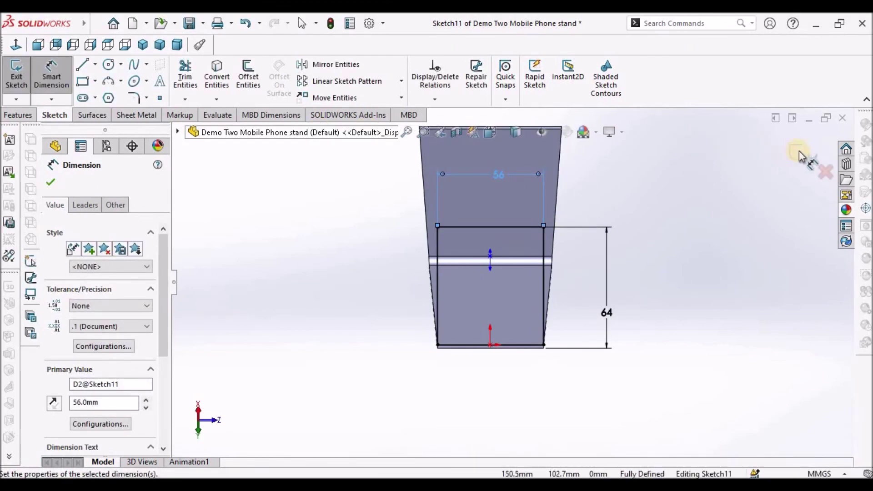
{"action": "left_click", "coordinate": [802, 153]}
Step: Edit the upper edge flange and set its flange position to Bend Outside
{"action": "middle_click_drag", "start_coordinate": [629, 207], "coordinate": [437, 232]}
{"action": "scroll", "coordinate": [437, 224], "scroll_direction": "down", "scroll_amount": 6}
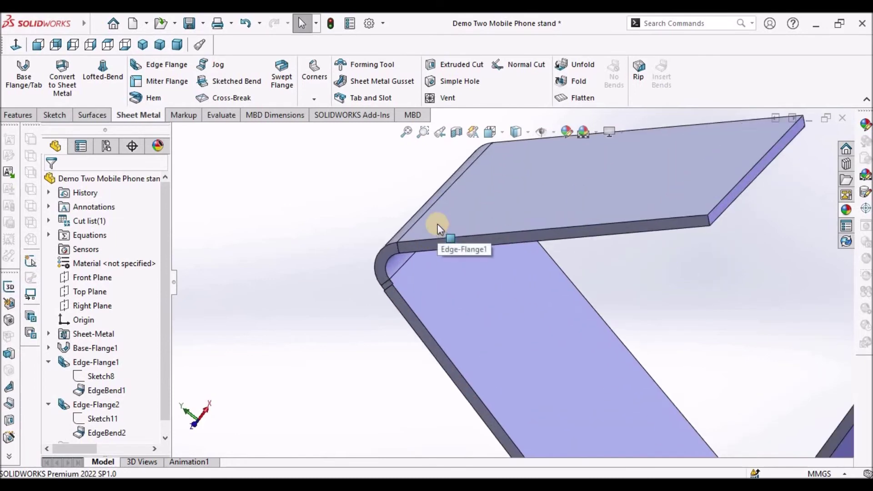
{"action": "scroll", "coordinate": [537, 260], "scroll_direction": "down", "scroll_amount": 2}
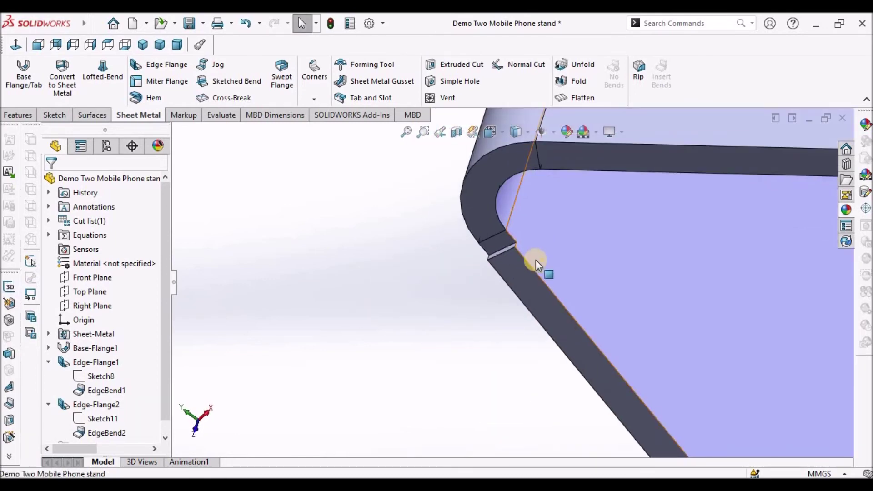
{"action": "scroll", "coordinate": [618, 280], "scroll_direction": "up", "scroll_amount": 6}
{"action": "middle_click_drag", "start_coordinate": [511, 220], "coordinate": [389, 243]}
{"action": "scroll", "coordinate": [496, 268], "scroll_direction": "up", "scroll_amount": 5}
{"action": "left_click", "coordinate": [388, 243]}
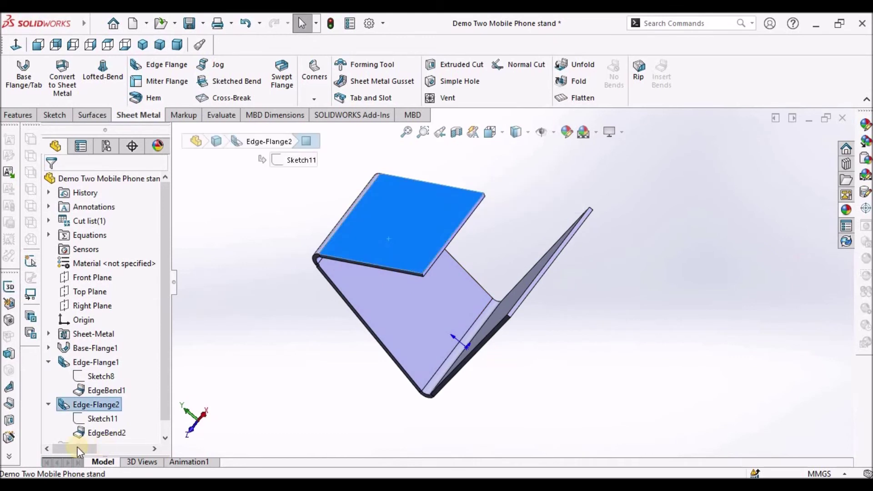
{"action": "right_click", "coordinate": [84, 410]}
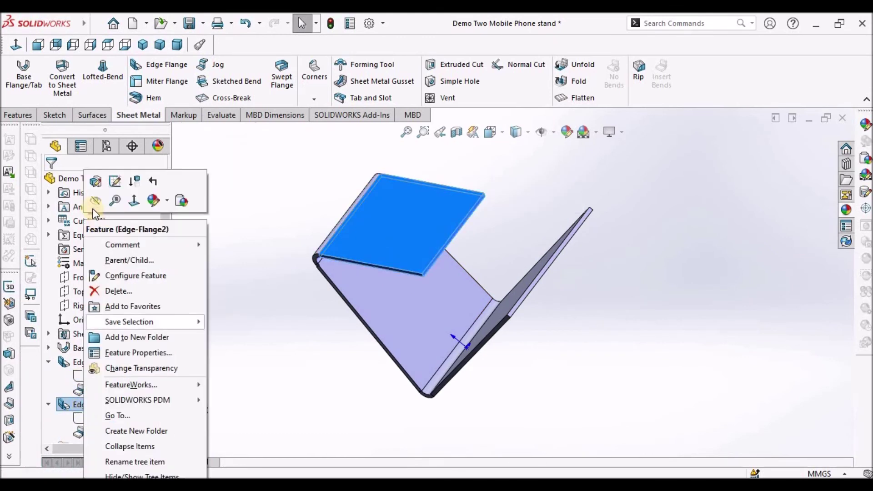
{"action": "left_click", "coordinate": [91, 180]}
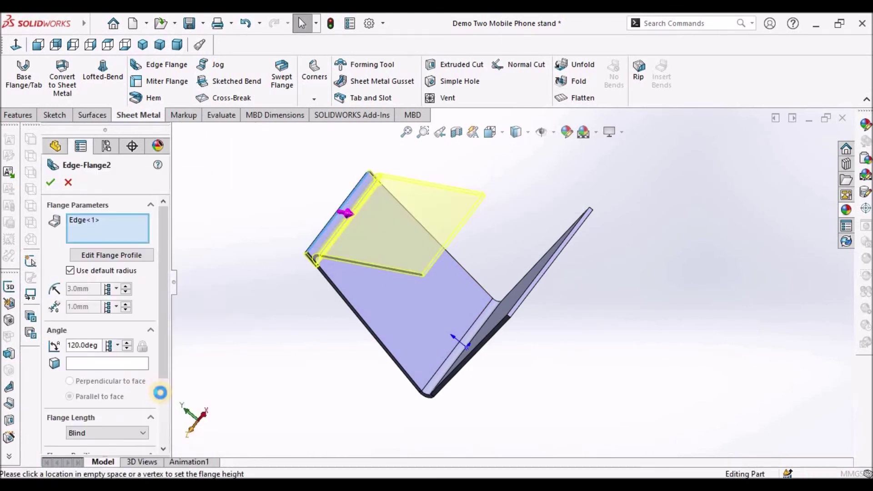
{"action": "left_click_drag", "start_coordinate": [162, 364], "coordinate": [165, 443]}
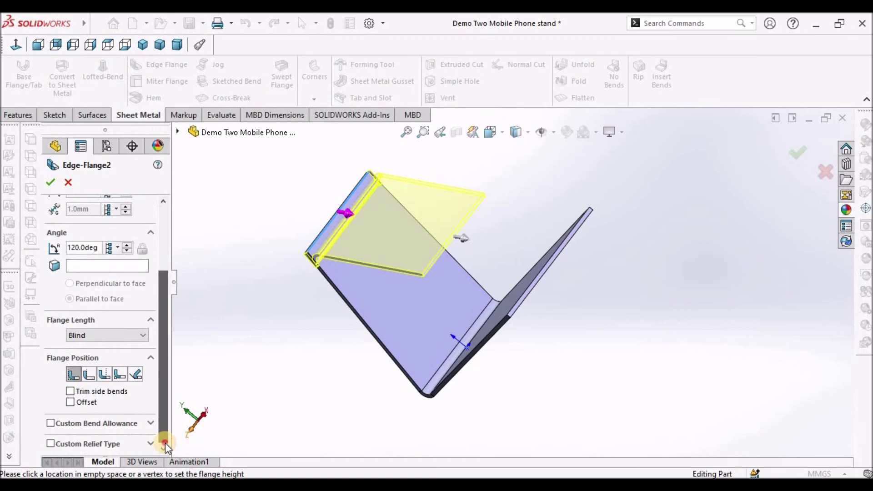
{"action": "left_click", "coordinate": [103, 375]}
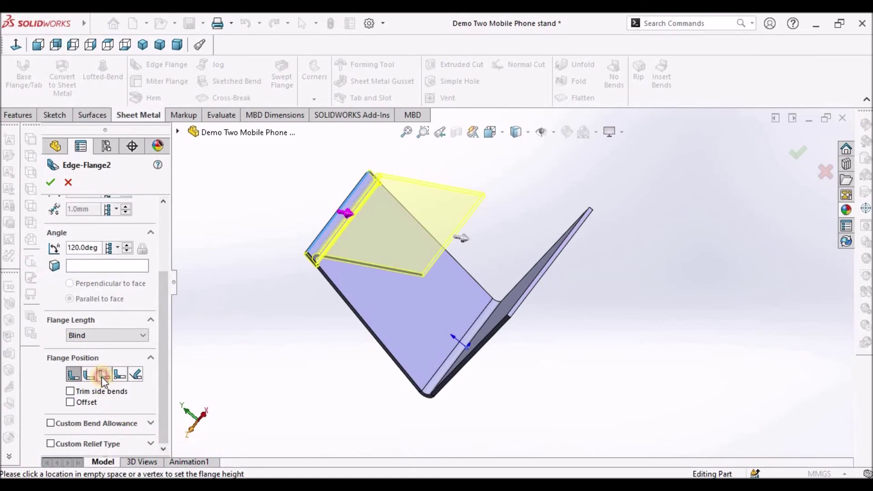
{"action": "left_click", "coordinate": [50, 184]}
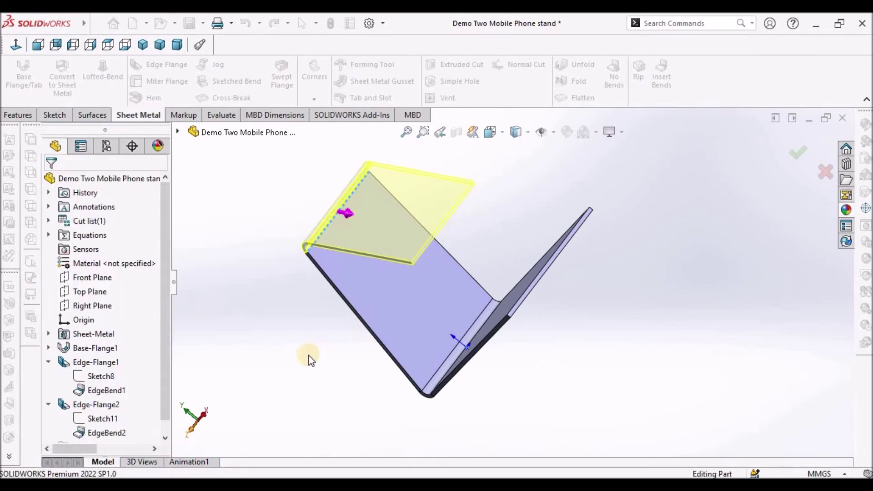
Step: Add an edge flange about 60 mm long at 90° on the upper flange's free end edge
{"action": "scroll", "coordinate": [327, 225], "scroll_direction": "down", "scroll_amount": 5}
{"action": "middle_click_drag", "start_coordinate": [372, 323], "coordinate": [565, 215]}
{"action": "scroll", "coordinate": [412, 257], "scroll_direction": "up", "scroll_amount": 6}
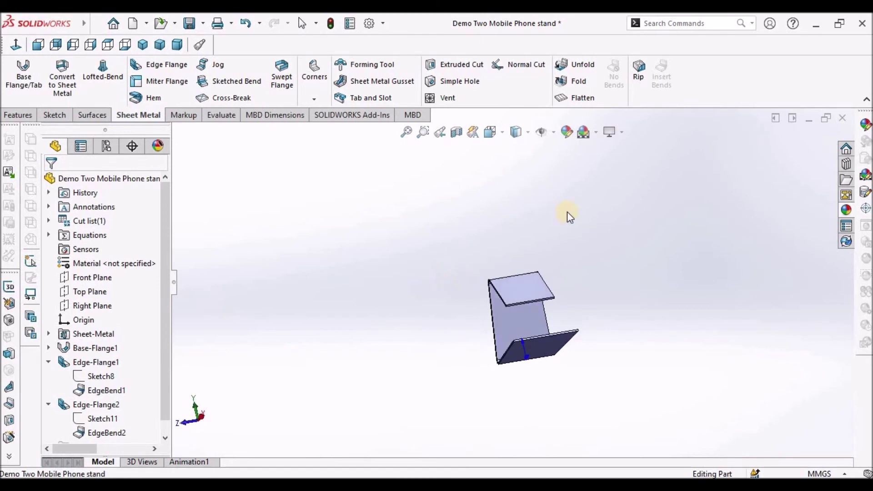
{"action": "left_click", "coordinate": [302, 23]}
{"action": "left_click", "coordinate": [167, 70]}
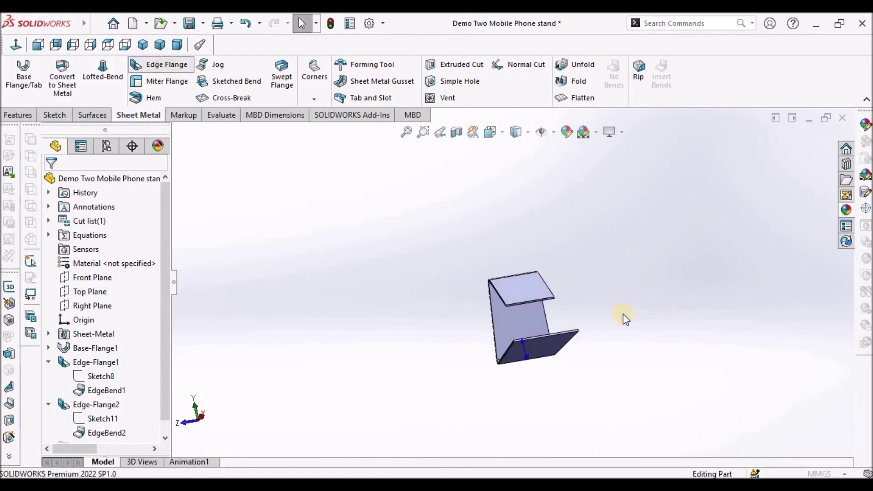
{"action": "middle_click_drag", "start_coordinate": [525, 221], "coordinate": [560, 273]}
{"action": "scroll", "coordinate": [561, 315], "scroll_direction": "down", "scroll_amount": 3}
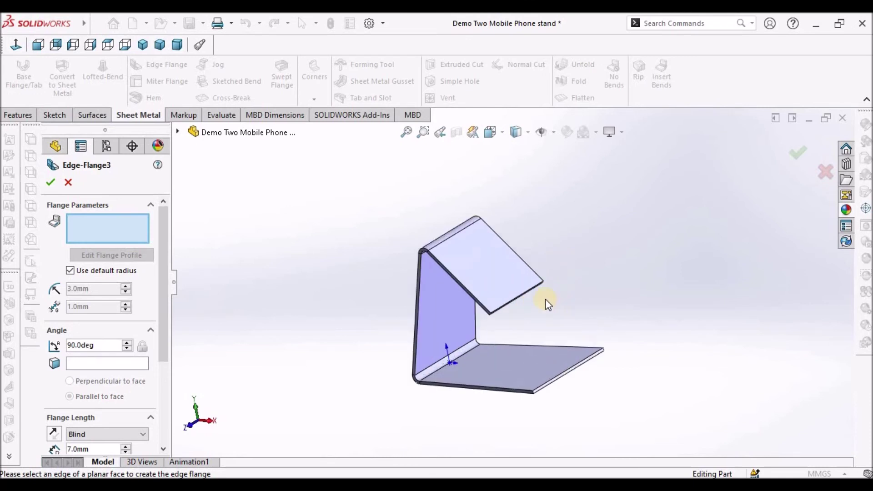
{"action": "left_click", "coordinate": [514, 299]}
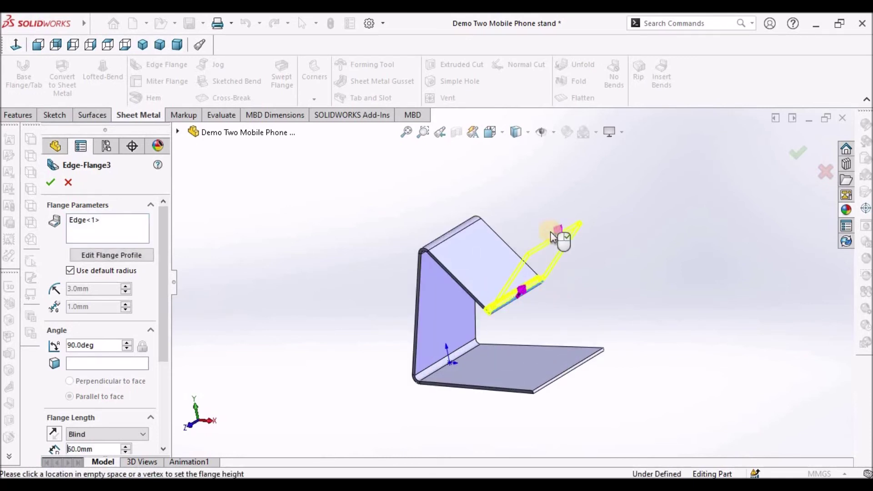
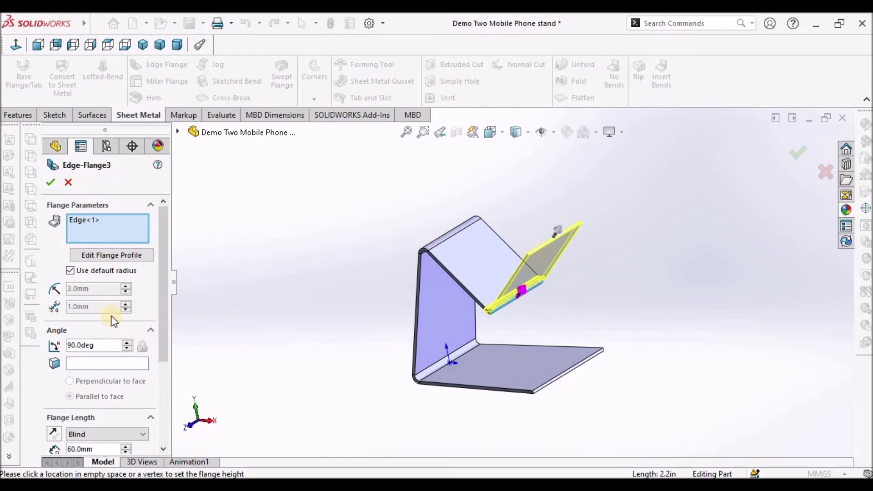
{"action": "left_click", "coordinate": [86, 228]}
{"action": "left_click", "coordinate": [300, 311]}
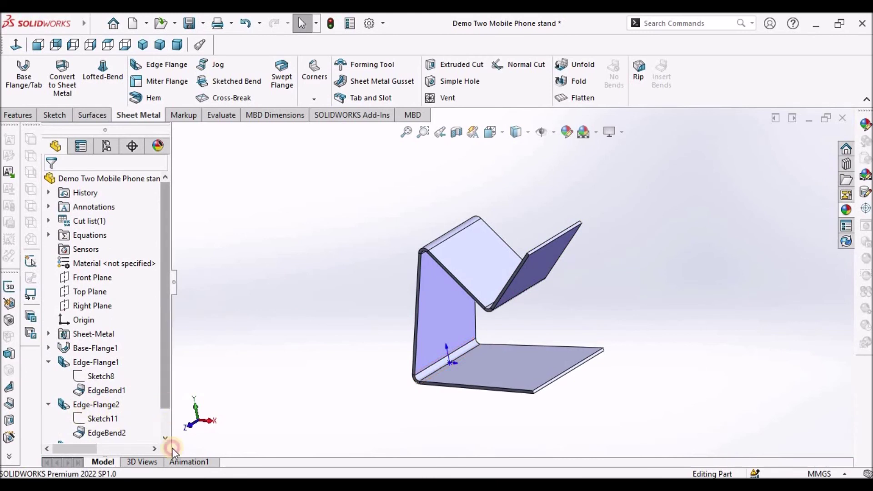
Step: Expand the new edge flange in the feature tree and examine its bend with the upper flange up close
{"action": "left_click", "coordinate": [168, 424]}
{"action": "left_click", "coordinate": [48, 420]}
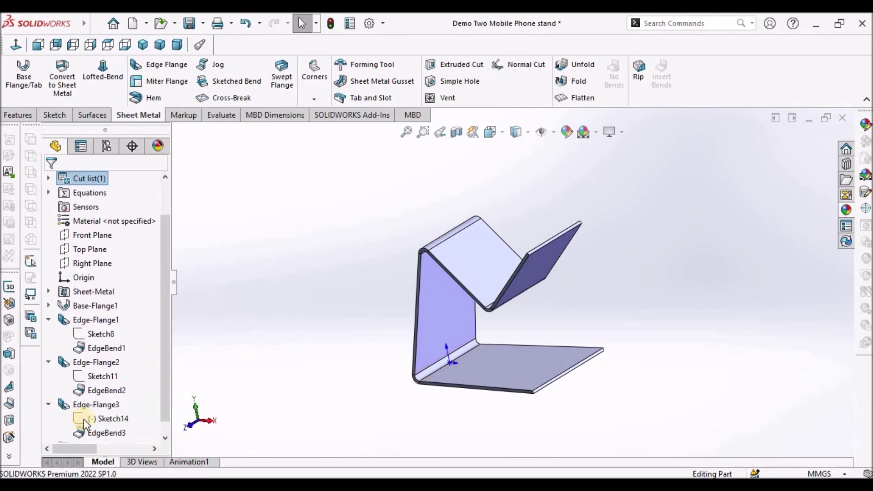
{"action": "right_click", "coordinate": [81, 418]}
{"action": "left_click", "coordinate": [288, 323]}
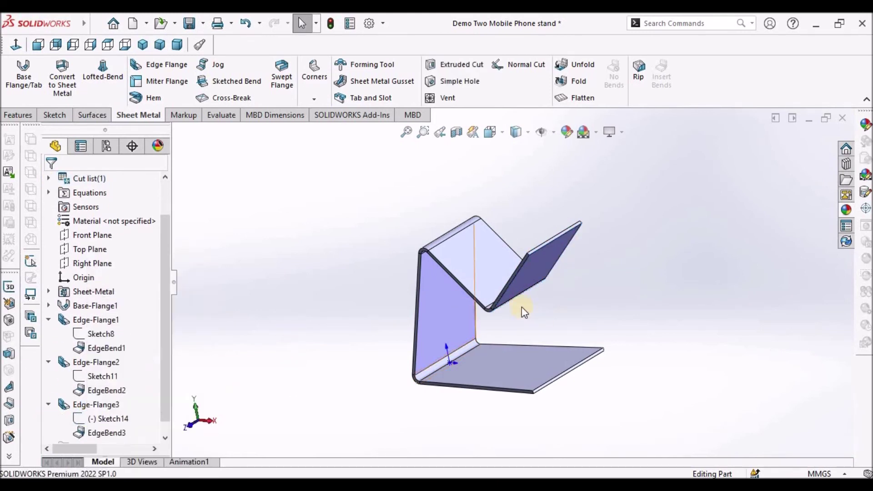
{"action": "scroll", "coordinate": [541, 315], "scroll_direction": "down", "scroll_amount": 10}
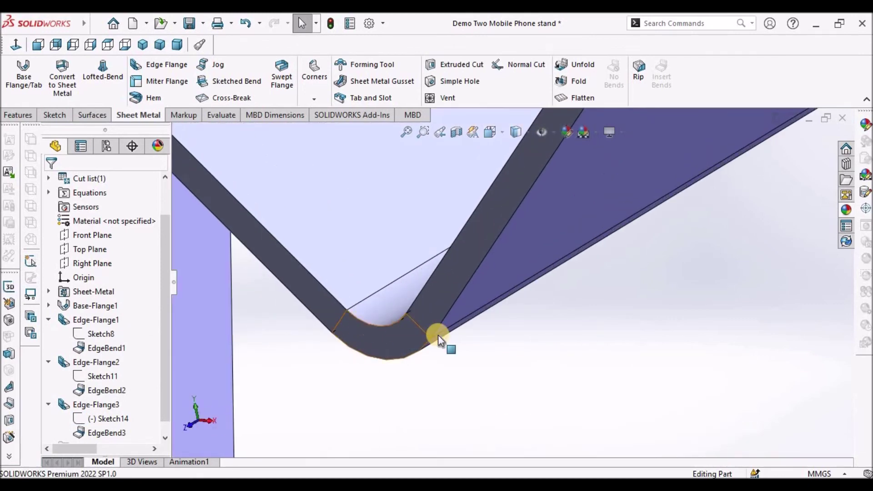
{"action": "scroll", "coordinate": [438, 335], "scroll_direction": "up", "scroll_amount": 8}
{"action": "scroll", "coordinate": [506, 276], "scroll_direction": "down", "scroll_amount": 10}
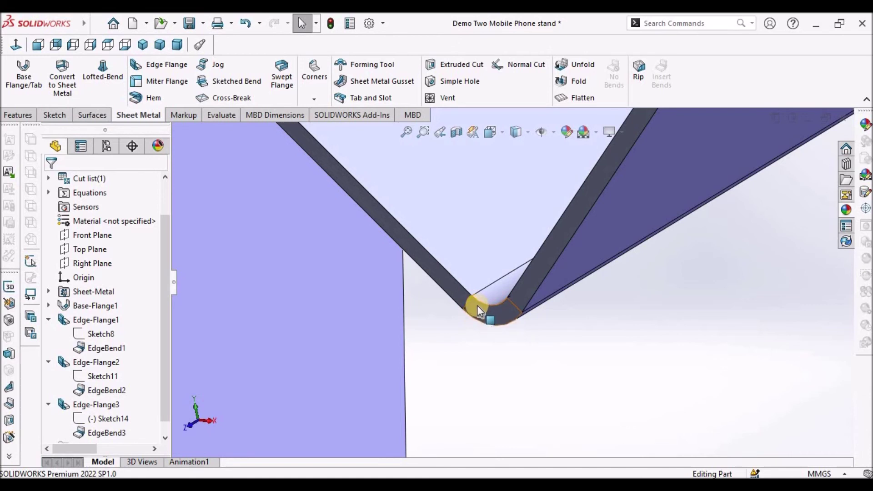
{"action": "scroll", "coordinate": [476, 304], "scroll_direction": "down", "scroll_amount": 2}
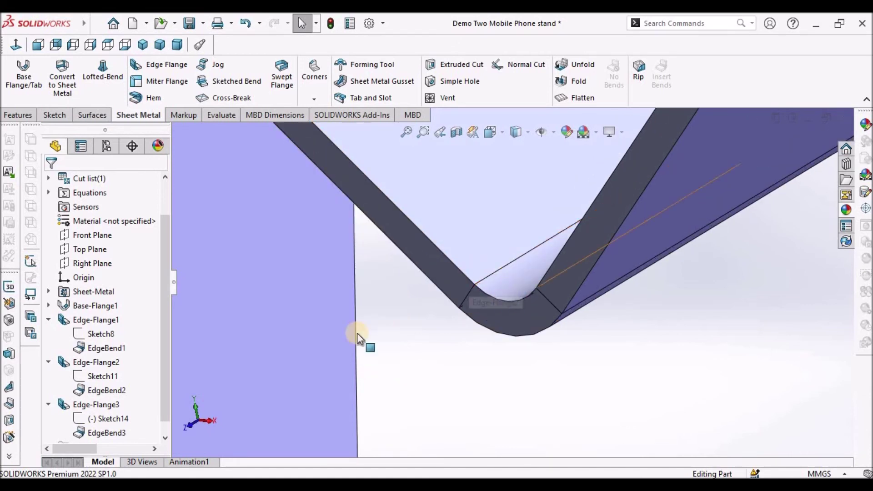
{"action": "scroll", "coordinate": [548, 322], "scroll_direction": "up", "scroll_amount": 3}
{"action": "scroll", "coordinate": [548, 321], "scroll_direction": "up", "scroll_amount": 3}
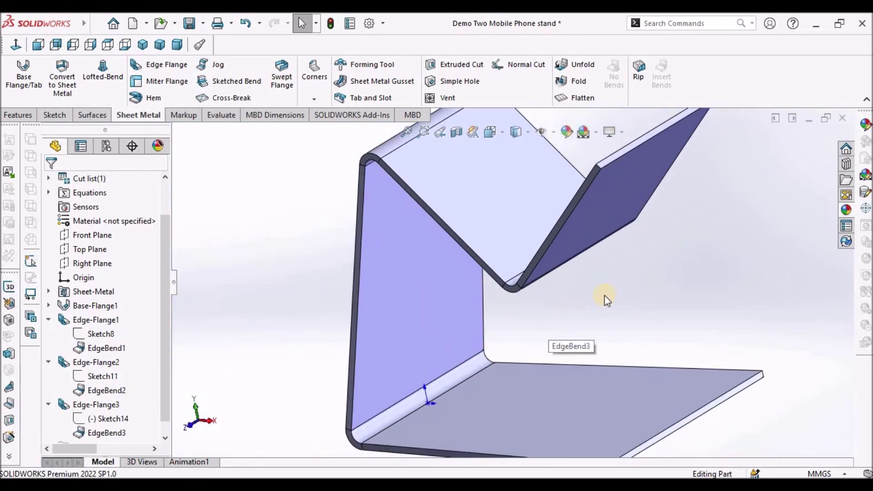
Step: Edit the new flange's profile sketch, dimension its free end line 18 mm from the upper flange's outer edge, and exit the sketch
{"action": "left_click", "coordinate": [106, 418]}
{"action": "left_click", "coordinate": [119, 382]}
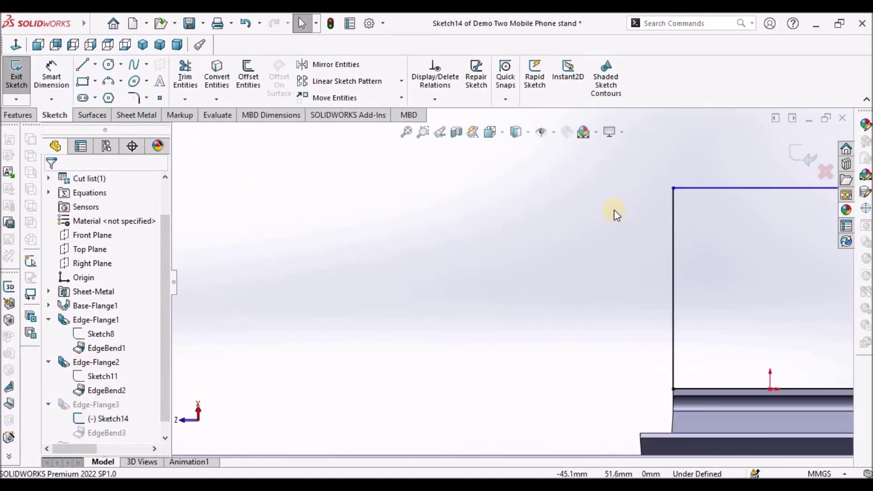
{"action": "scroll", "coordinate": [614, 209], "scroll_direction": "up", "scroll_amount": 7}
{"action": "scroll", "coordinate": [657, 278], "scroll_direction": "down", "scroll_amount": 4}
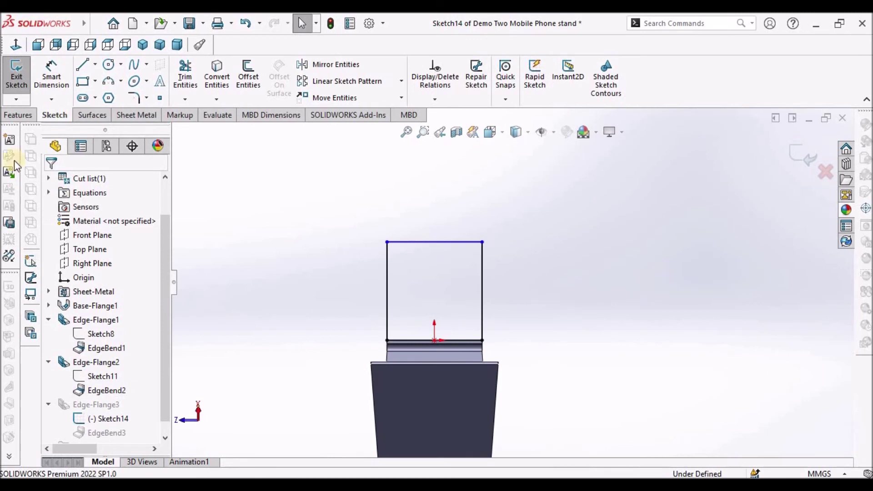
{"action": "left_click", "coordinate": [51, 75]}
{"action": "scroll", "coordinate": [491, 302], "scroll_direction": "down", "scroll_amount": 3}
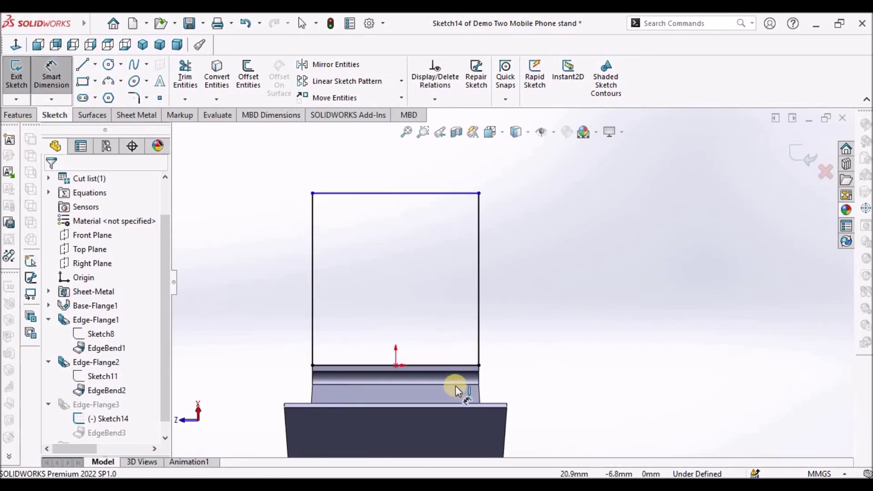
{"action": "left_click", "coordinate": [457, 191]}
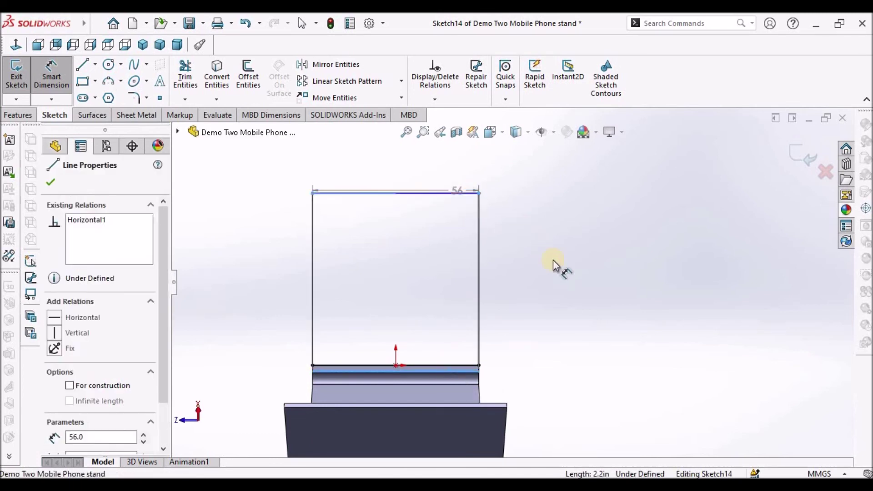
{"action": "left_click", "coordinate": [553, 270]}
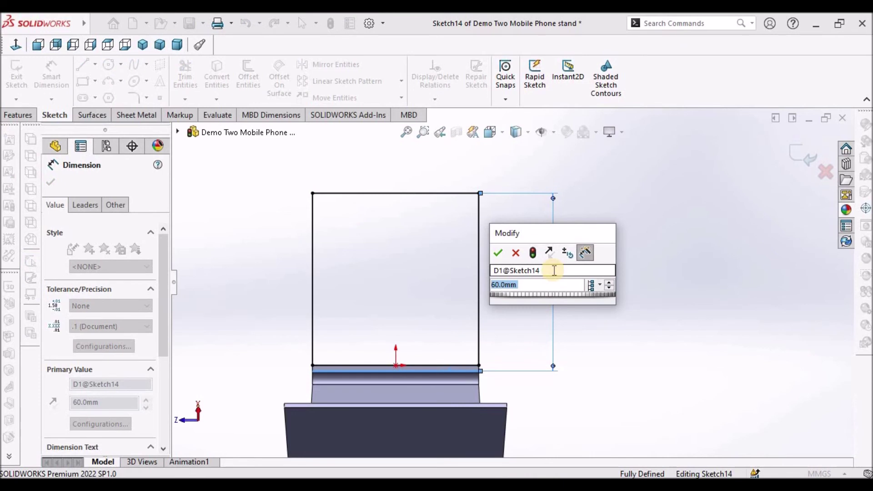
{"action": "type", "text": "18"}
{"action": "key", "text": "Return"}
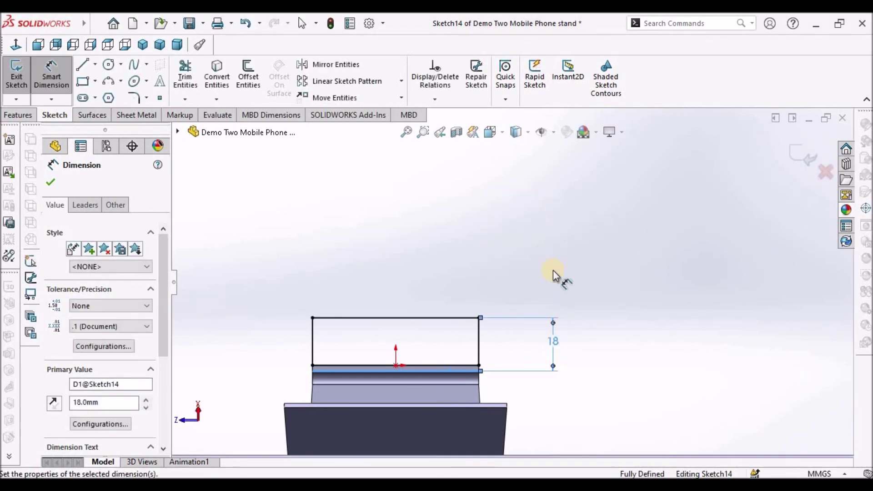
{"action": "left_click", "coordinate": [799, 155]}
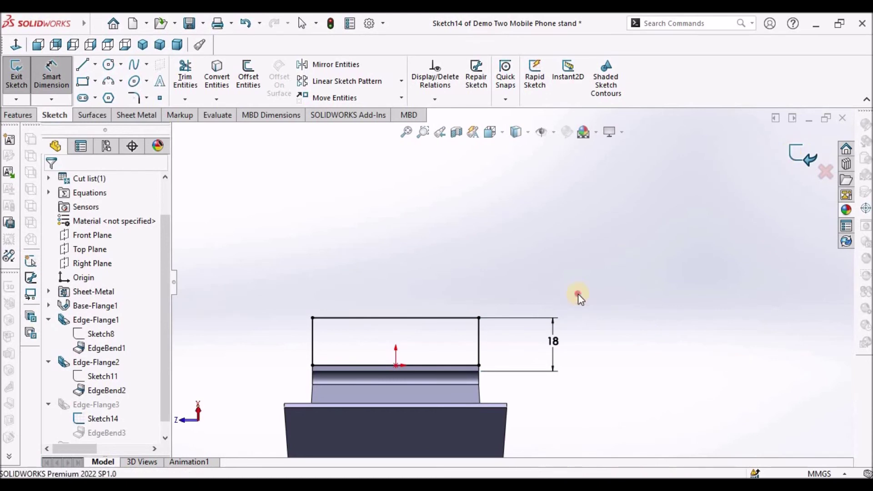
Step: Start another edge flange about 26 mm long on the 18 mm lip's free edge and set its angle to 75°
{"action": "middle_click_drag", "start_coordinate": [565, 289], "coordinate": [591, 318]}
{"action": "left_click", "coordinate": [141, 64]}
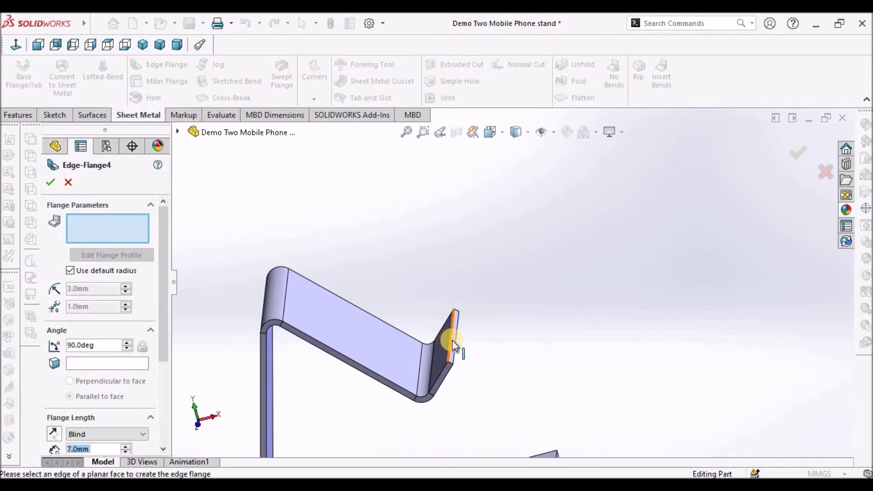
{"action": "left_click", "coordinate": [452, 340]}
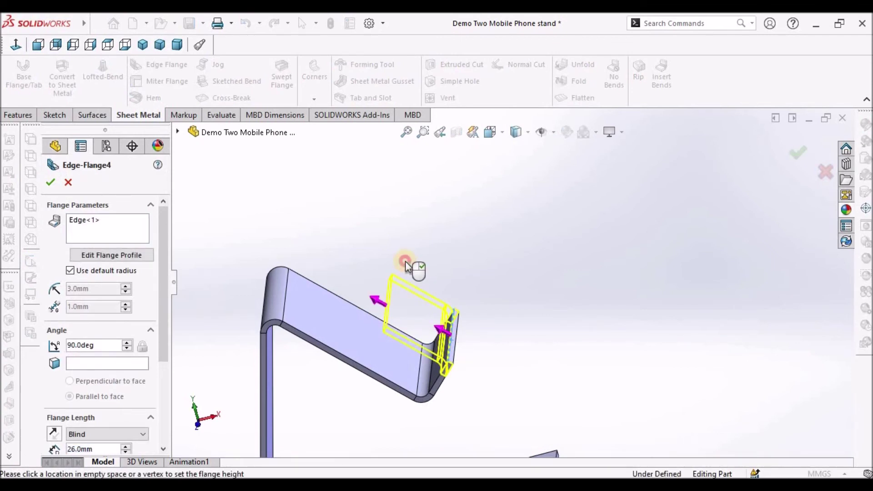
{"action": "left_click", "coordinate": [405, 261]}
{"action": "double_click", "coordinate": [104, 347]}
{"action": "type", "text": "75"}
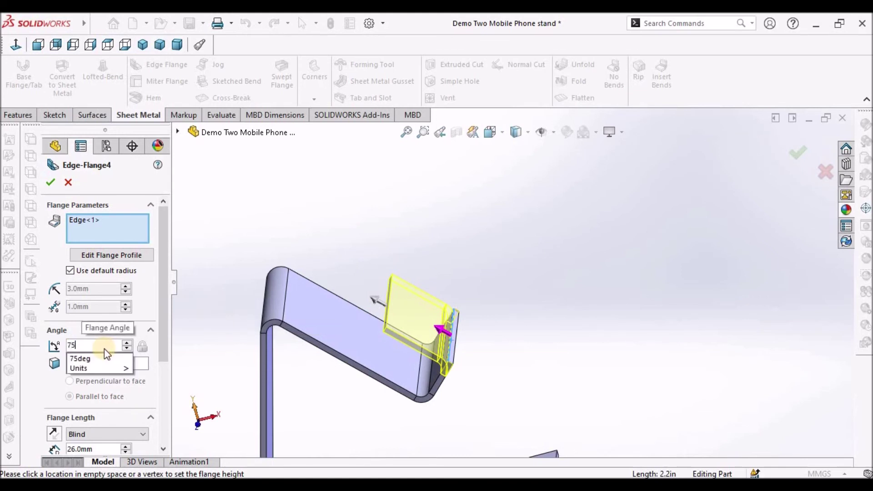
{"action": "key", "text": "Return"}
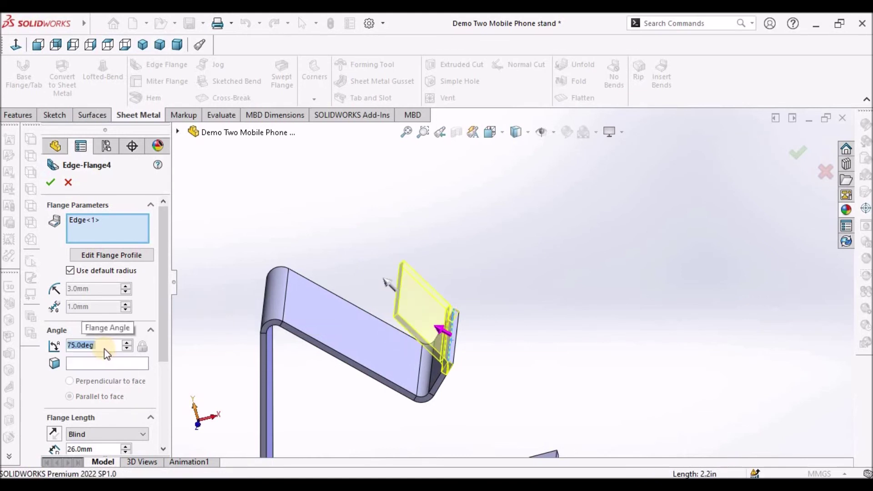
Step: Set the 75° flange's position to Bend Outside and accept the flange
{"action": "left_click", "coordinate": [38, 44]}
{"action": "scroll", "coordinate": [610, 205], "scroll_direction": "down", "scroll_amount": 3}
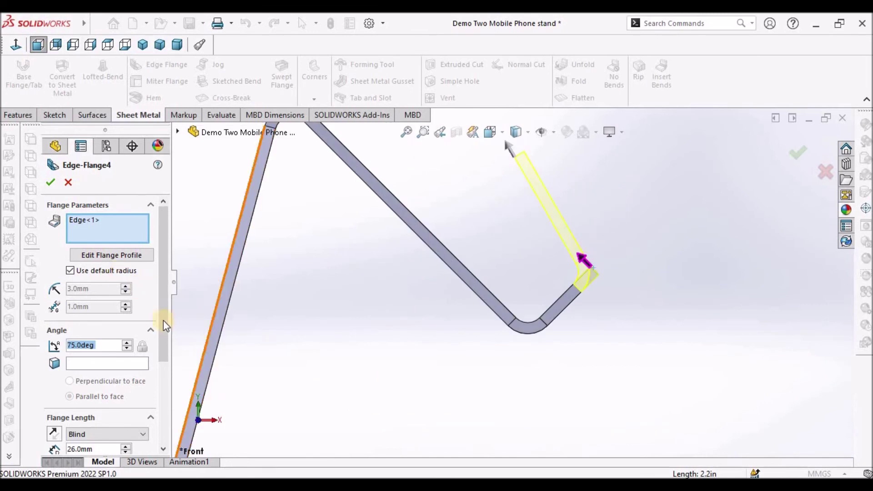
{"action": "left_click_drag", "start_coordinate": [162, 340], "coordinate": [166, 414]}
{"action": "middle_click_drag", "start_coordinate": [657, 316], "coordinate": [500, 334]}
{"action": "scroll", "coordinate": [361, 329], "scroll_direction": "down", "scroll_amount": 5}
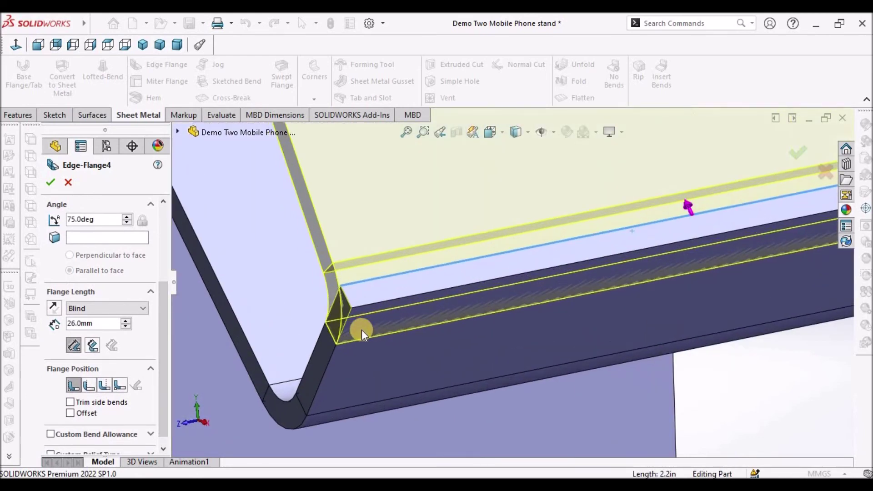
{"action": "left_click", "coordinate": [103, 385]}
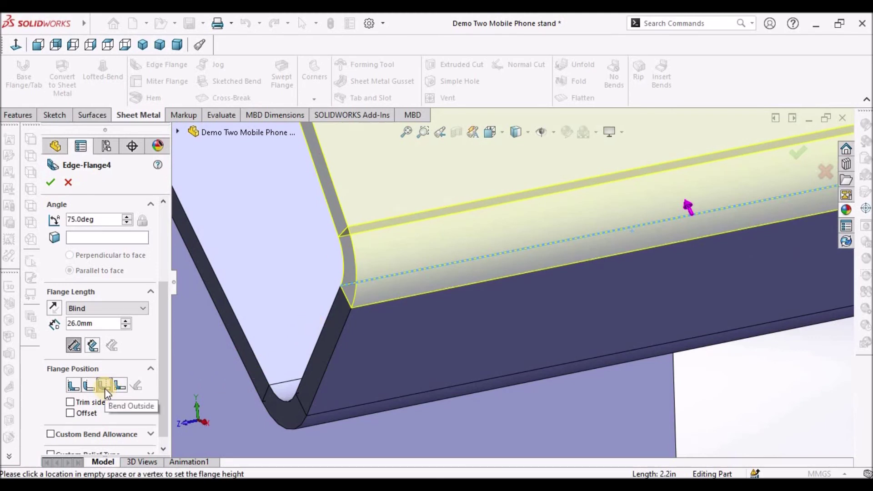
{"action": "left_click", "coordinate": [50, 182]}
Step: Open the 75° flange's profile sketch for editing and display the model with hidden lines removed
{"action": "scroll", "coordinate": [512, 302], "scroll_direction": "up", "scroll_amount": 3}
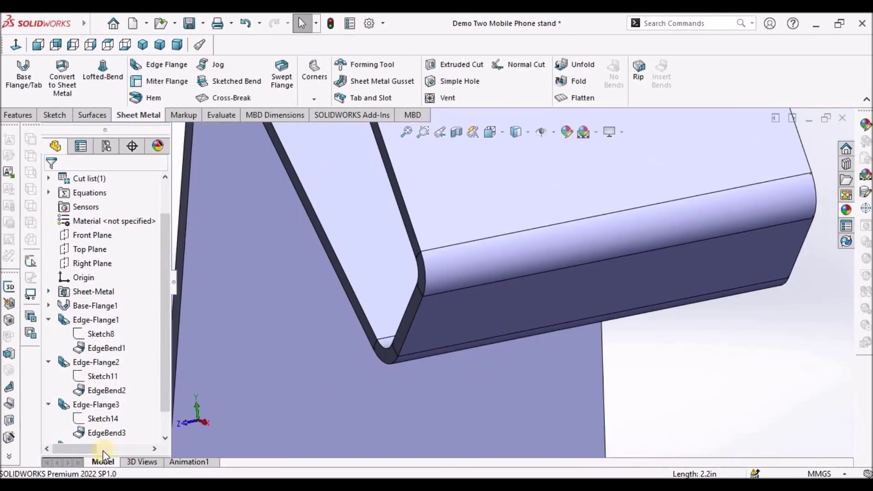
{"action": "scroll", "coordinate": [165, 409], "scroll_direction": "down", "scroll_amount": 1}
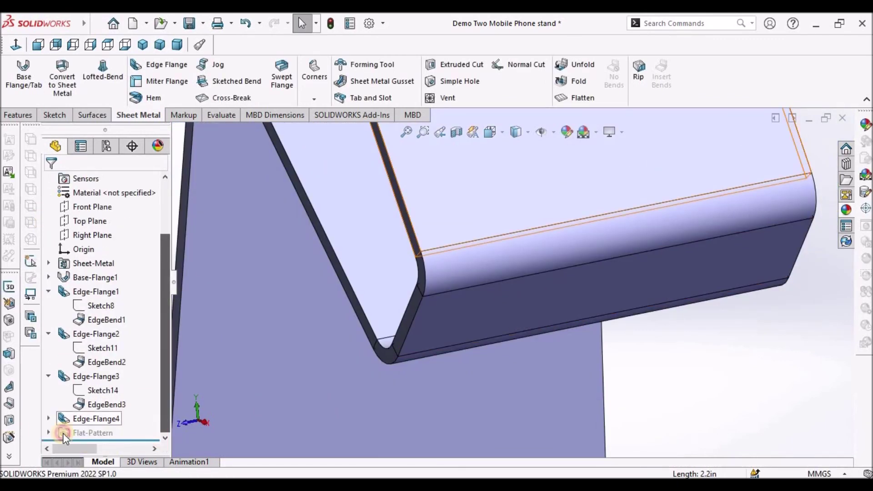
{"action": "left_click", "coordinate": [50, 419]}
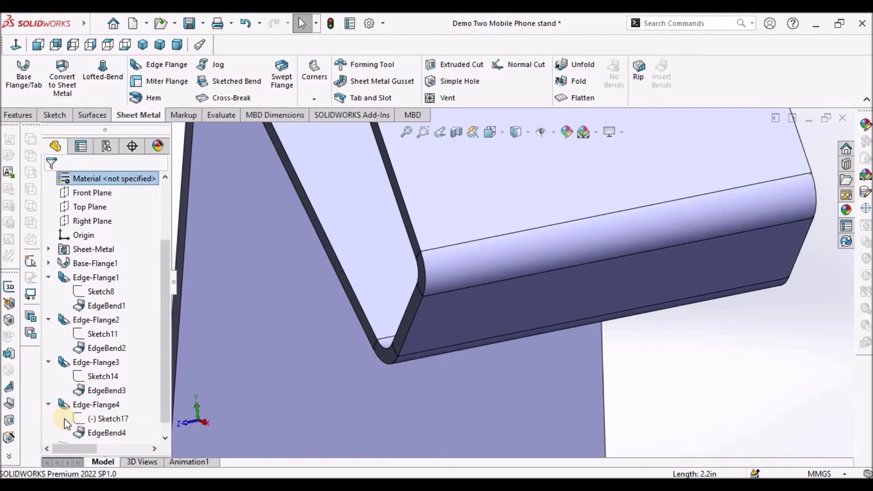
{"action": "left_click", "coordinate": [92, 419]}
{"action": "left_click", "coordinate": [105, 387]}
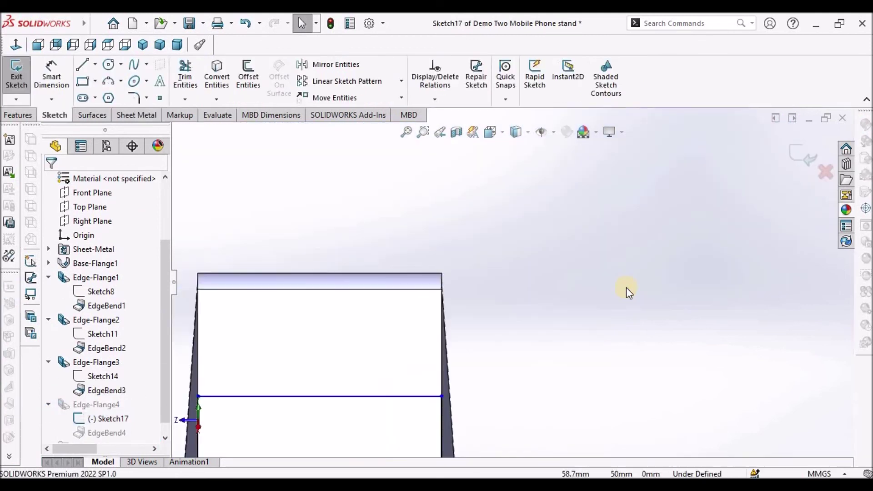
{"action": "left_click", "coordinate": [52, 72]}
{"action": "scroll", "coordinate": [384, 332], "scroll_direction": "down", "scroll_amount": 2}
{"action": "scroll", "coordinate": [384, 333], "scroll_direction": "down", "scroll_amount": 2}
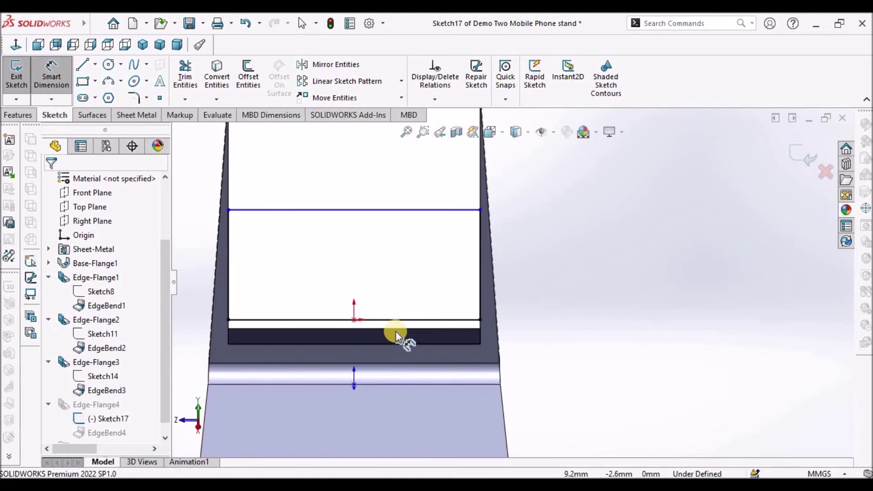
{"action": "left_click", "coordinate": [526, 134]}
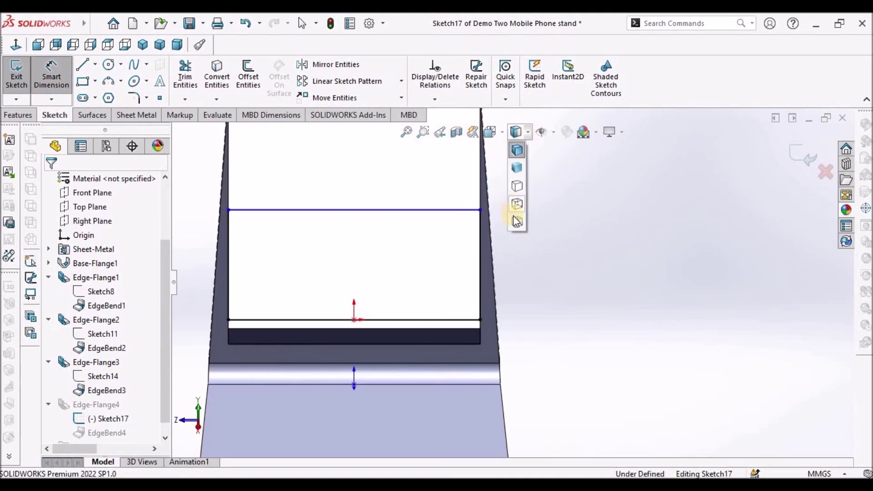
{"action": "left_click", "coordinate": [519, 186]}
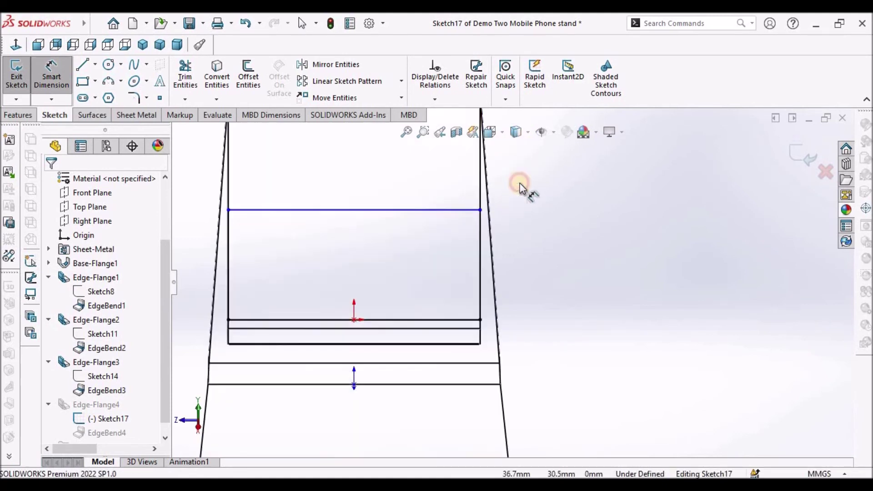
Step: Dimension the 75° flange profile's free end line 10 mm from the flange's lower outer edge
{"action": "left_click", "coordinate": [403, 344]}
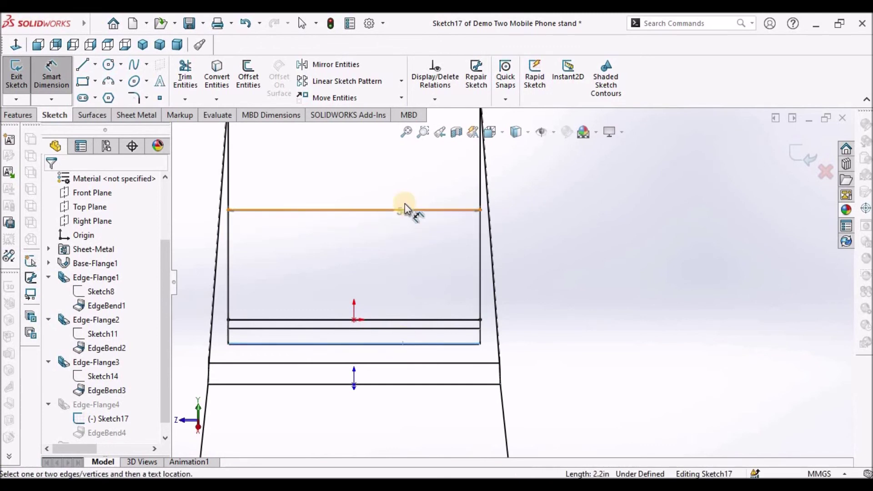
{"action": "left_click", "coordinate": [409, 208]}
{"action": "left_click", "coordinate": [448, 214]}
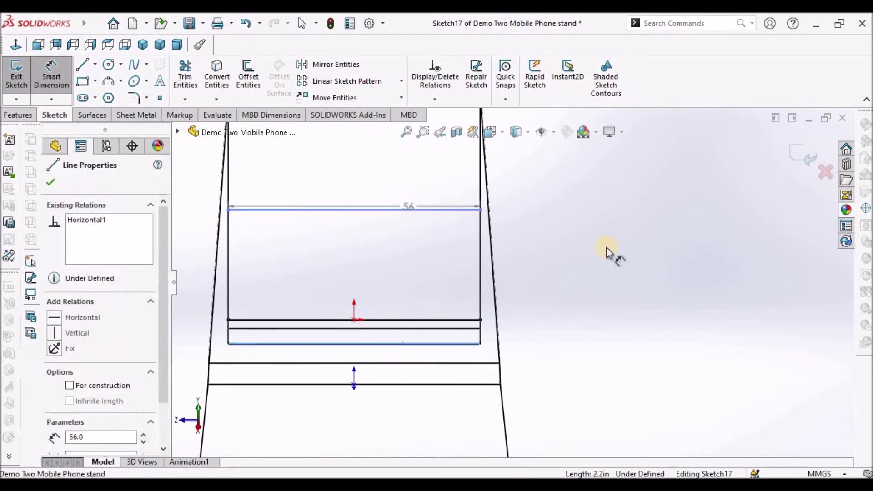
{"action": "left_click", "coordinate": [600, 260]}
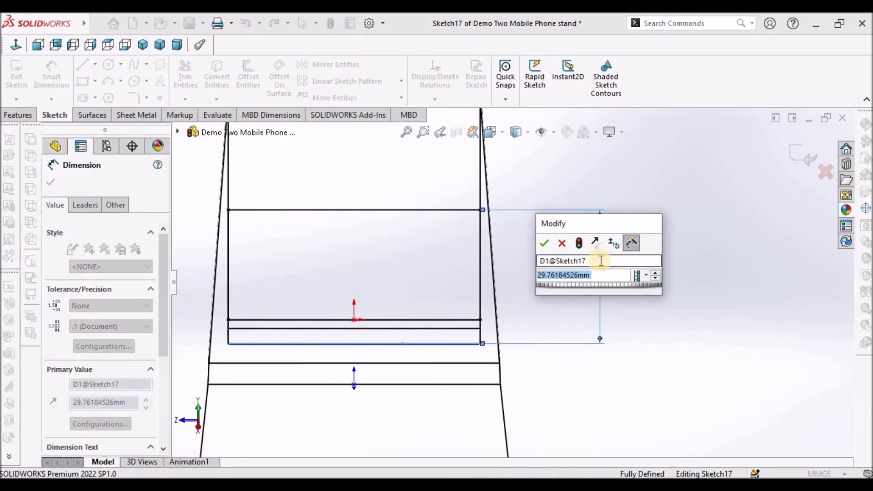
{"action": "type", "text": "10"}
{"action": "key", "text": "Return"}
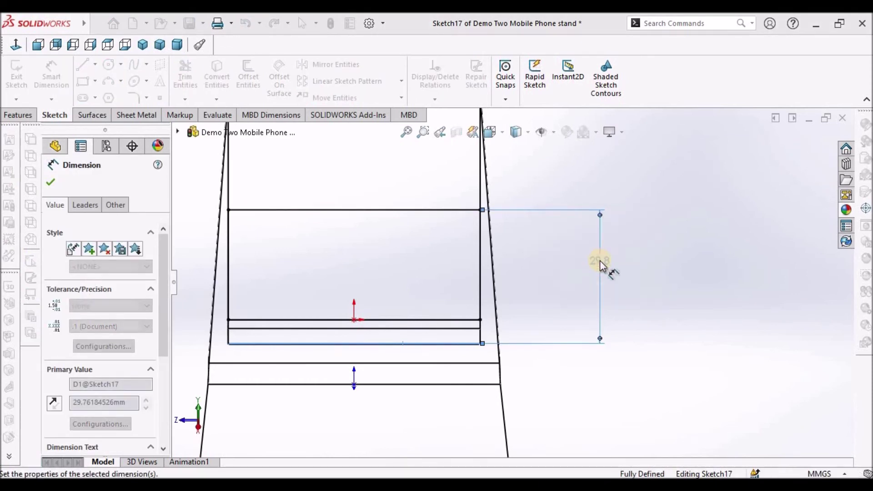
Step: Restore the shaded-with-edges display and exit the 75° flange's profile sketch
{"action": "left_click", "coordinate": [528, 132]}
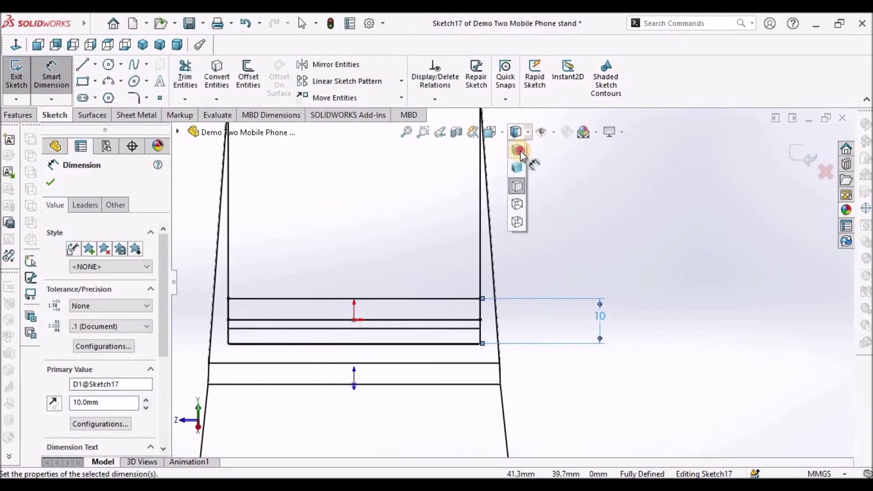
{"action": "left_click", "coordinate": [516, 149]}
{"action": "left_click", "coordinate": [788, 160]}
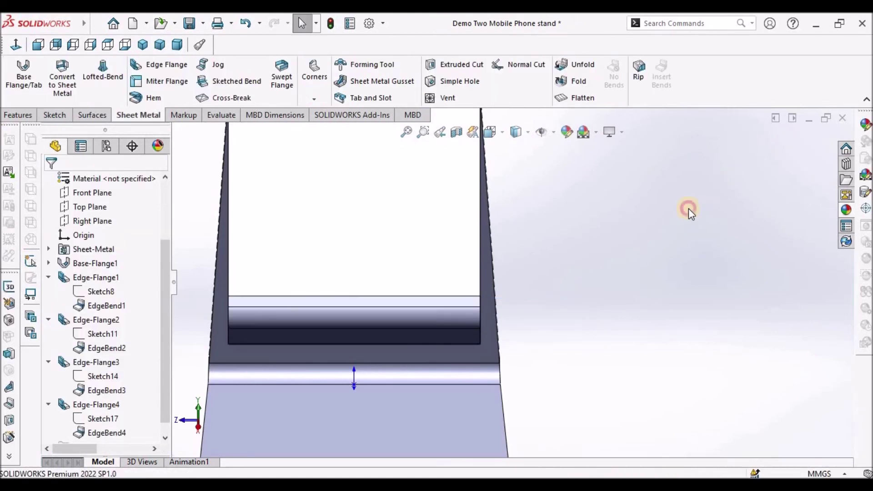
{"action": "middle_click_drag", "start_coordinate": [604, 281], "coordinate": [607, 319]}
{"action": "scroll", "coordinate": [501, 321], "scroll_direction": "down", "scroll_amount": 3}
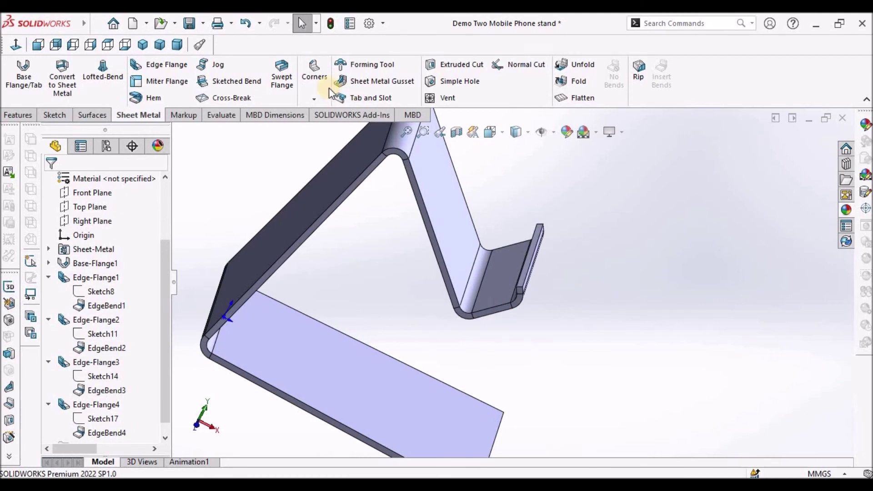
Step: Show the stand in the dimetric view and save the part
{"action": "left_click", "coordinate": [177, 45]}
{"action": "left_click", "coordinate": [189, 23]}
{"action": "left_click", "coordinate": [262, 253]}
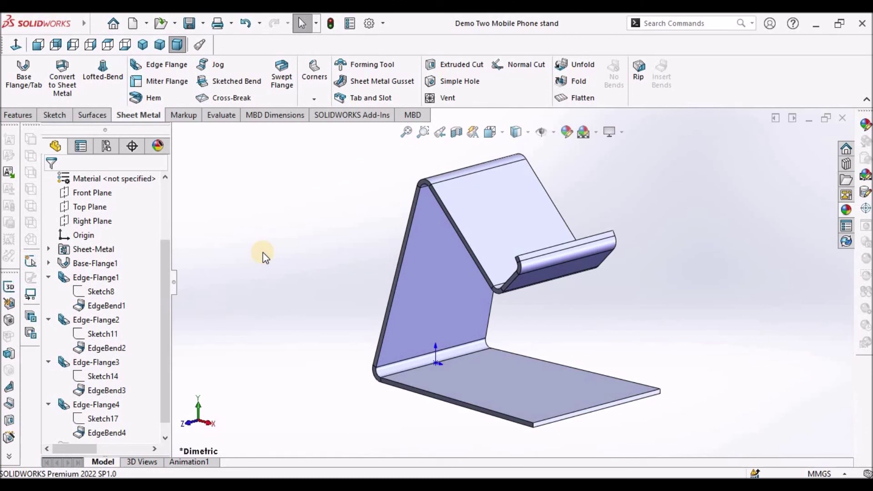
Step: Start a new sketch on the outer face of the 18 mm lip
{"action": "middle_click_drag", "start_coordinate": [570, 243], "coordinate": [555, 247]}
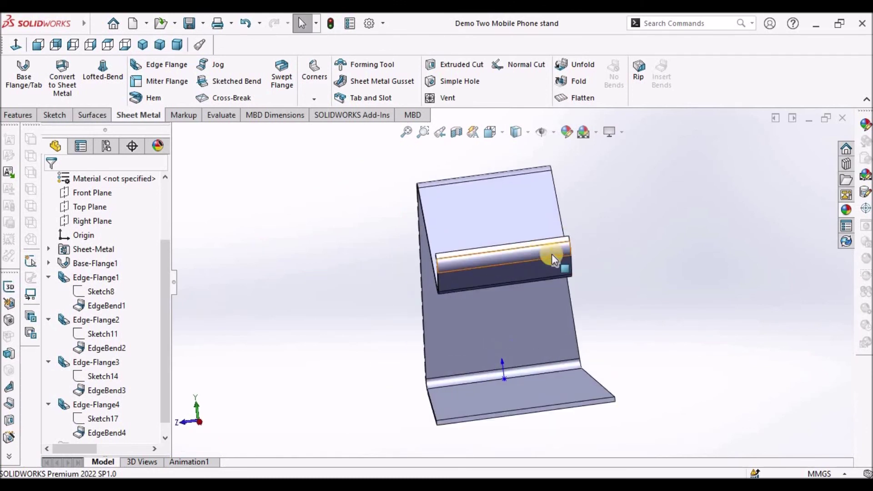
{"action": "scroll", "coordinate": [552, 253], "scroll_direction": "down", "scroll_amount": 2}
{"action": "left_click", "coordinate": [516, 281]}
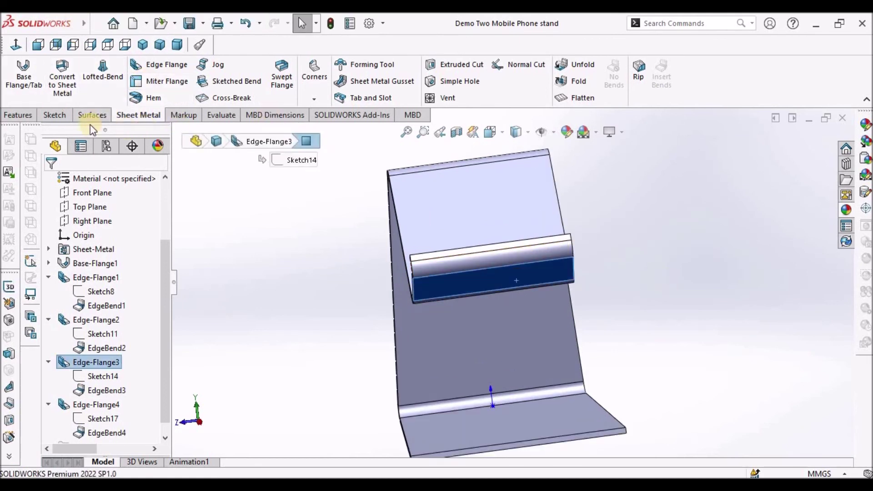
{"action": "left_click", "coordinate": [51, 116]}
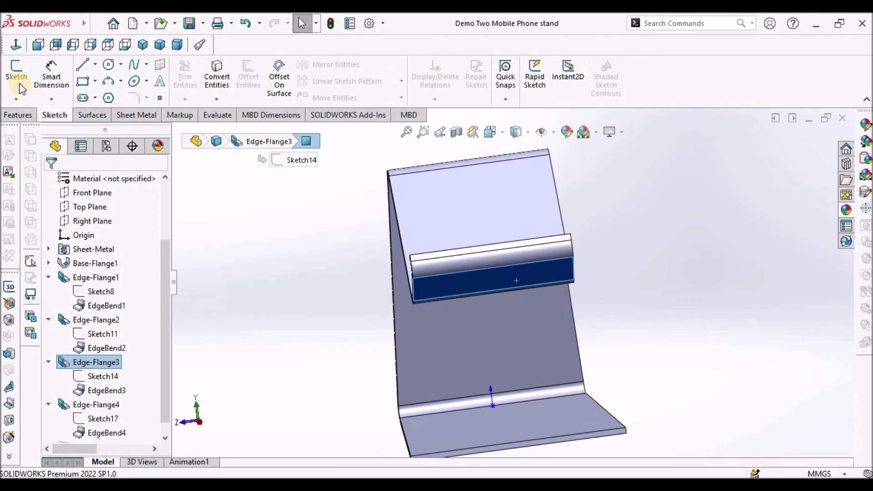
{"action": "left_click", "coordinate": [18, 82]}
{"action": "left_click", "coordinate": [561, 217]}
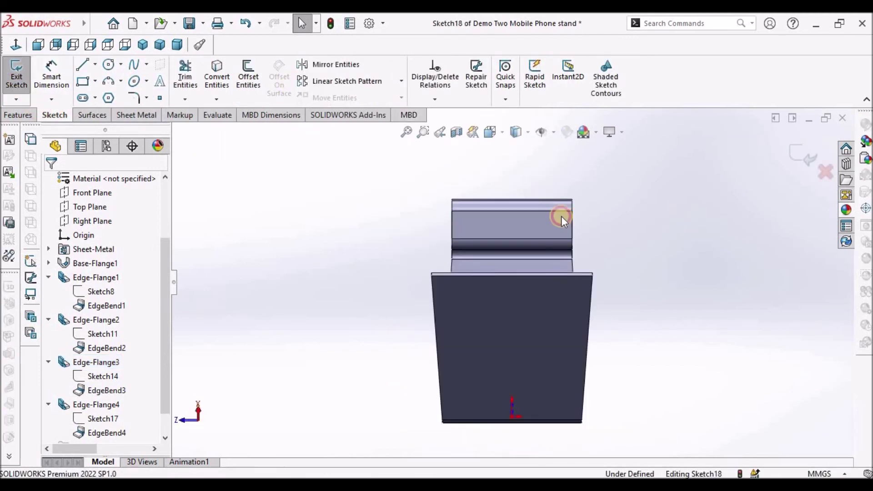
Step: Display hidden lines and sketch a corner rectangle about 23 mm tall from beyond the end flange into the lip face
{"action": "scroll", "coordinate": [535, 198], "scroll_direction": "down", "scroll_amount": 2}
{"action": "left_click", "coordinate": [516, 132]}
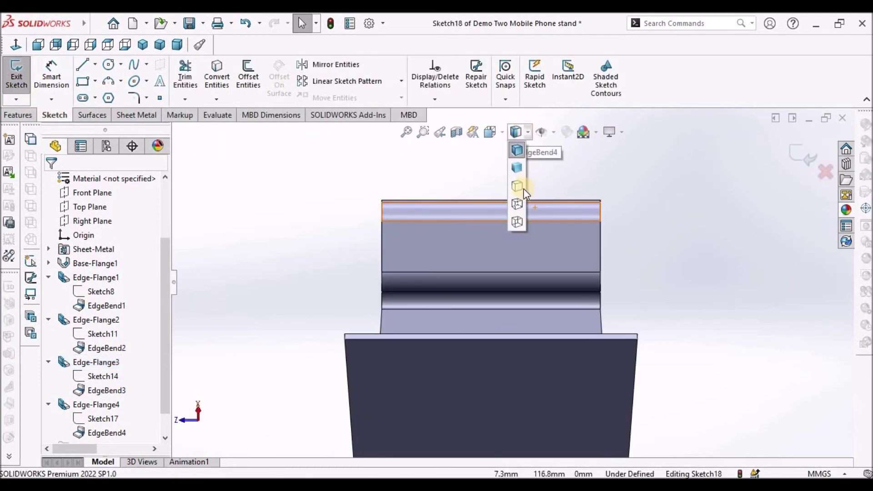
{"action": "left_click", "coordinate": [517, 205]}
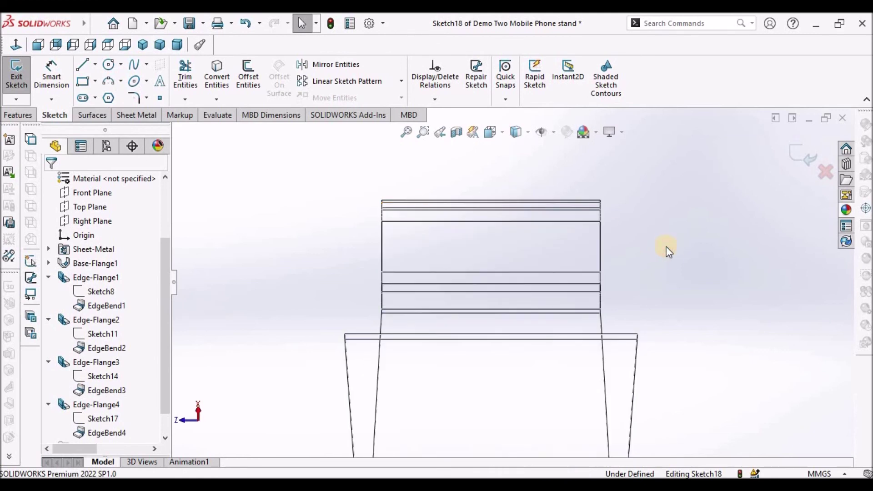
{"action": "left_click", "coordinate": [528, 132]}
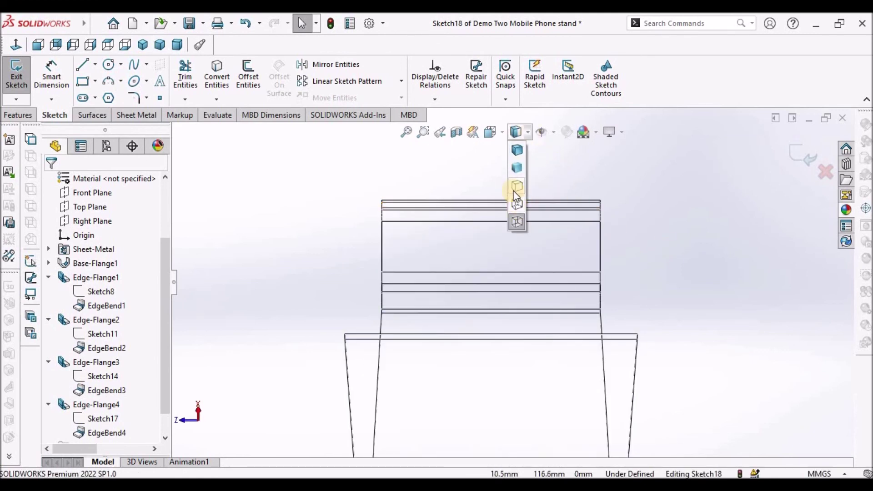
{"action": "left_click", "coordinate": [514, 201]}
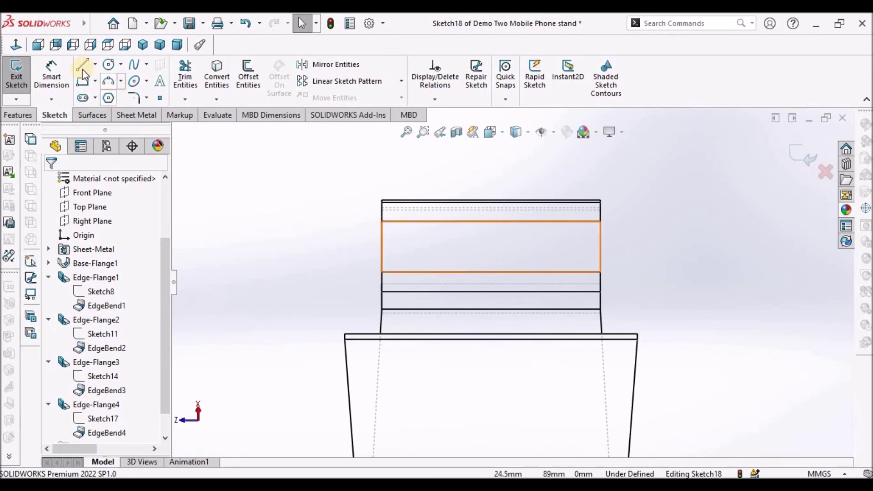
{"action": "left_click", "coordinate": [441, 174]}
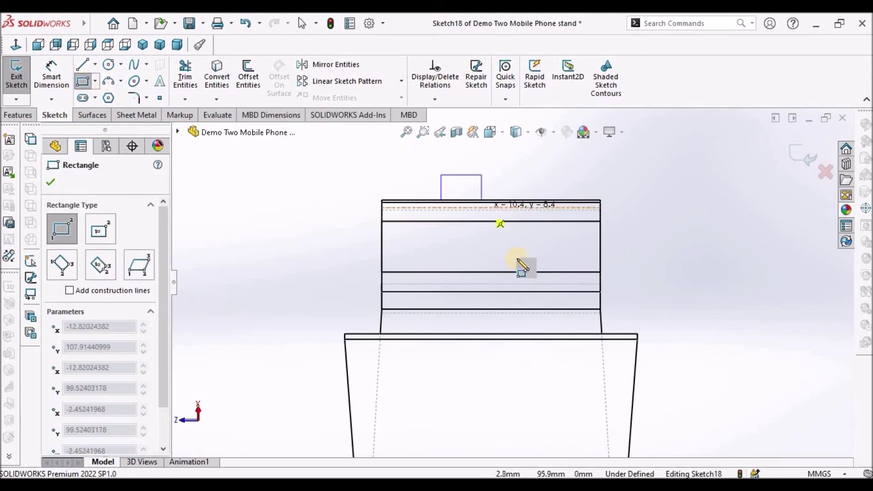
{"action": "left_click", "coordinate": [522, 264]}
{"action": "right_click", "coordinate": [696, 255]}
{"action": "left_click", "coordinate": [709, 254]}
Step: Switch to wireframe display and make the rectangle's lower line collinear with the lip face's edge at the bend to the sloping flange
{"action": "left_click", "coordinate": [525, 132]}
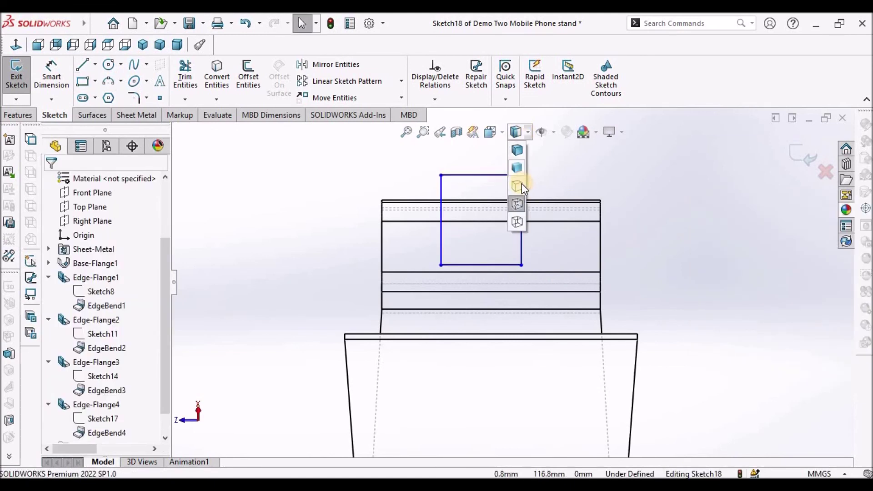
{"action": "left_click", "coordinate": [518, 218]}
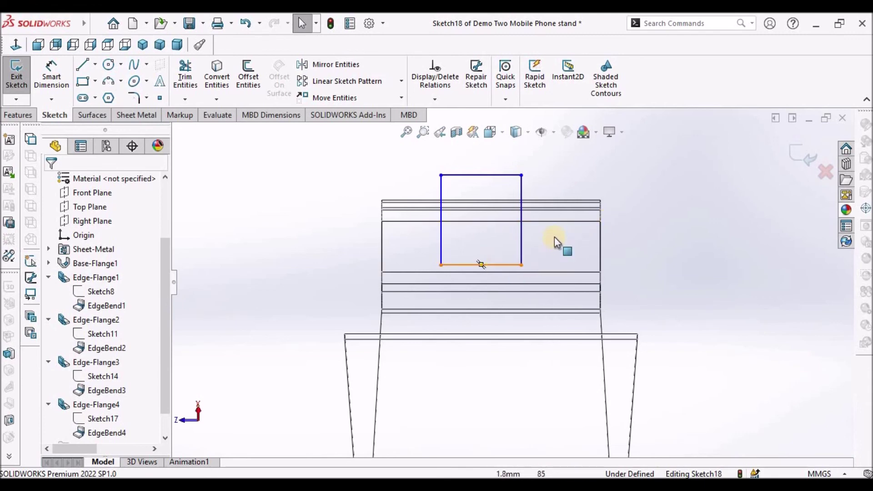
{"action": "mouse_move", "coordinate": [530, 267]}
{"action": "middle_mouse_down"}
{"action": "mouse_move", "coordinate": [541, 250]}
{"action": "mouse_move", "coordinate": [575, 267]}
{"action": "mouse_move", "coordinate": [458, 308]}
{"action": "middle_mouse_up"}
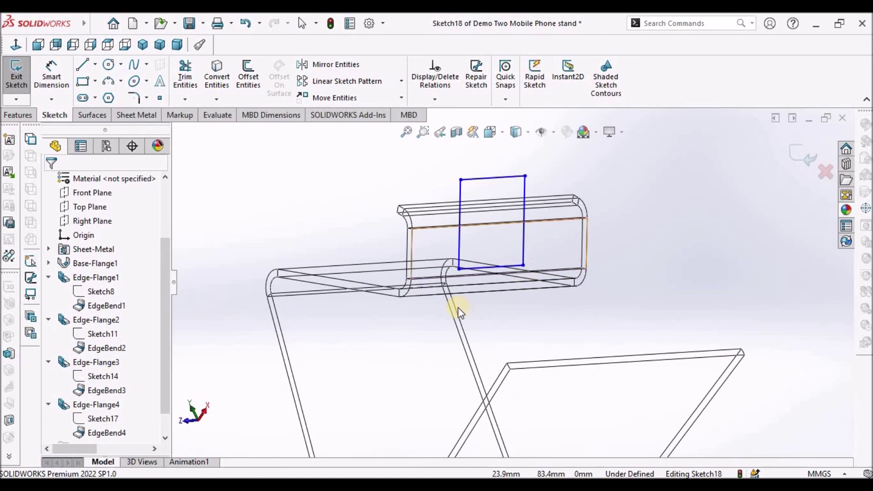
{"action": "left_click", "coordinate": [477, 283]}
{"action": "left_click", "coordinate": [469, 277]}
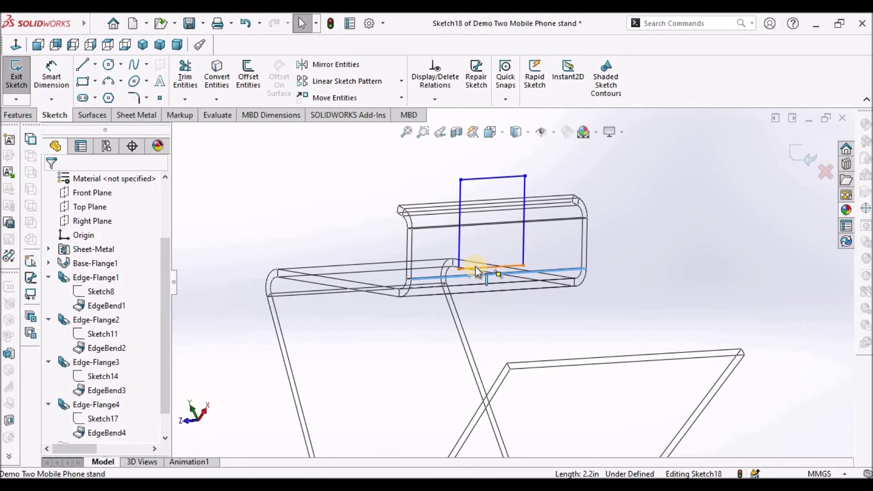
{"action": "left_click", "coordinate": [476, 267], "text": "ctrl"}
{"action": "left_click", "coordinate": [55, 389]}
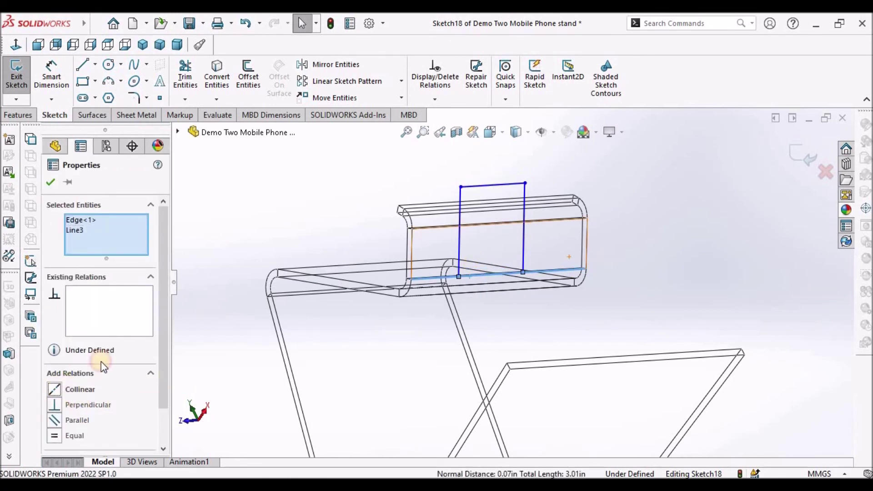
{"action": "left_click", "coordinate": [50, 183]}
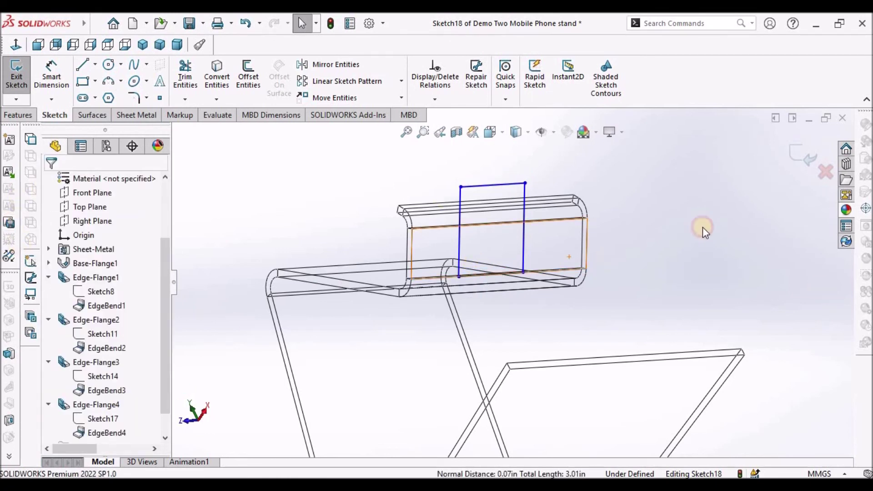
Step: View the sketch plane face-on and dimension the rectangle's width as 20 mm
{"action": "left_click", "coordinate": [16, 44]}
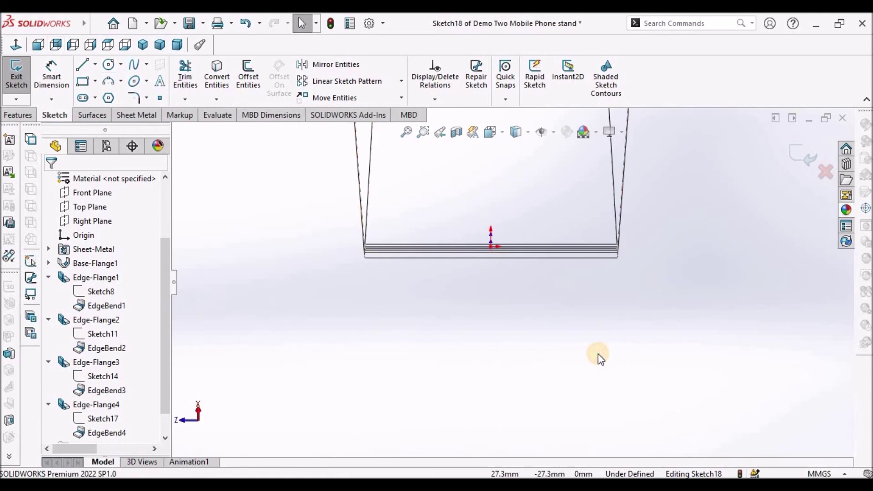
{"action": "scroll", "coordinate": [541, 227], "scroll_direction": "up", "scroll_amount": 5}
{"action": "scroll", "coordinate": [520, 214], "scroll_direction": "down", "scroll_amount": 6}
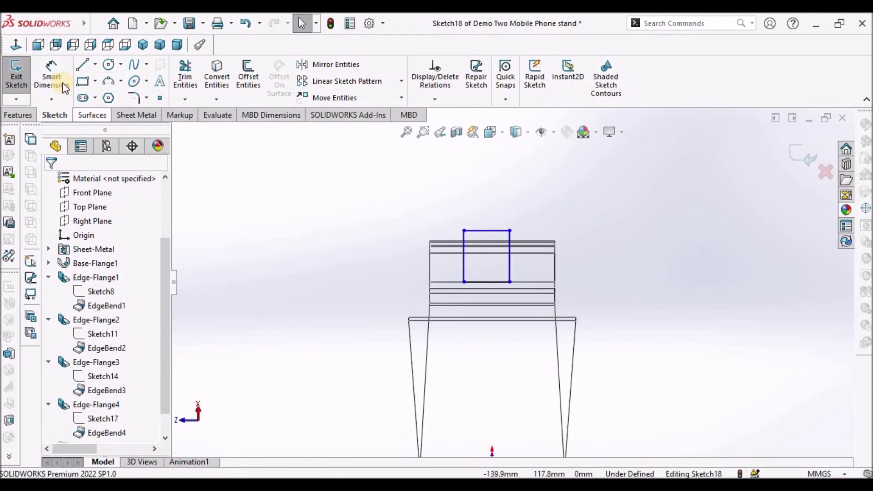
{"action": "left_click", "coordinate": [51, 71]}
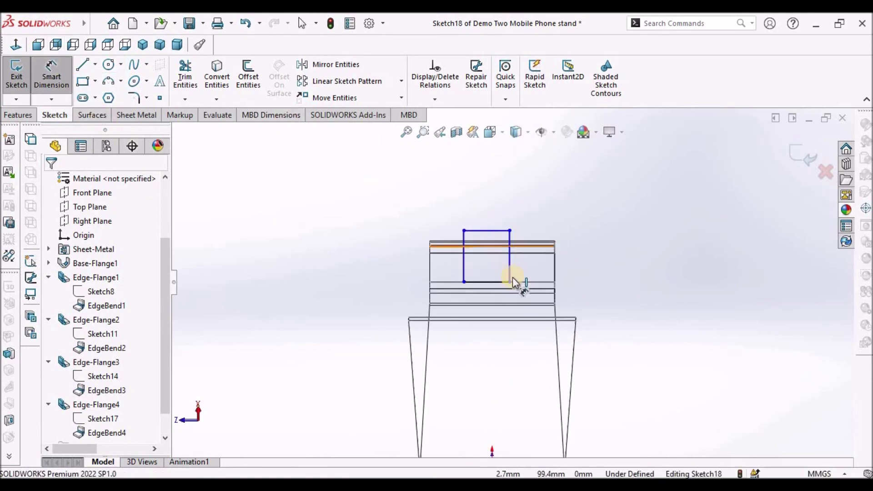
{"action": "left_click", "coordinate": [492, 231]}
{"action": "left_click", "coordinate": [501, 195]}
{"action": "type", "text": "20"}
{"action": "key", "text": "Return"}
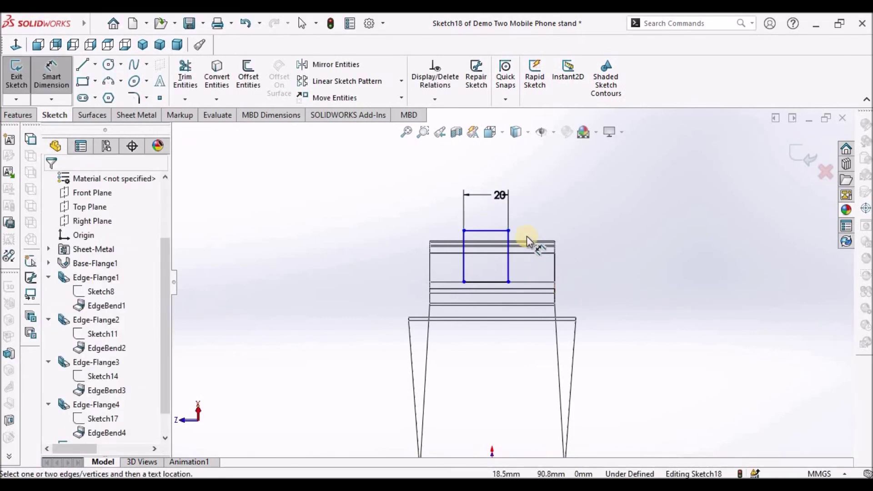
{"action": "left_click", "coordinate": [509, 260]}
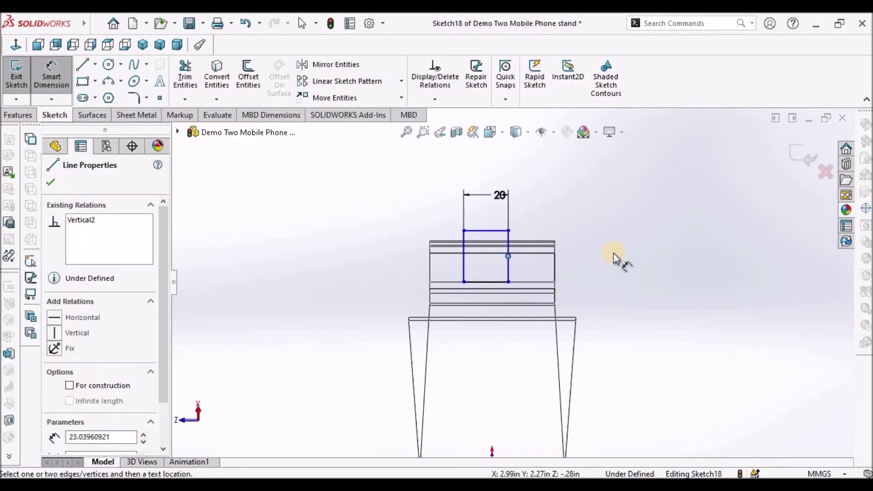
{"action": "key", "text": "Escape"}
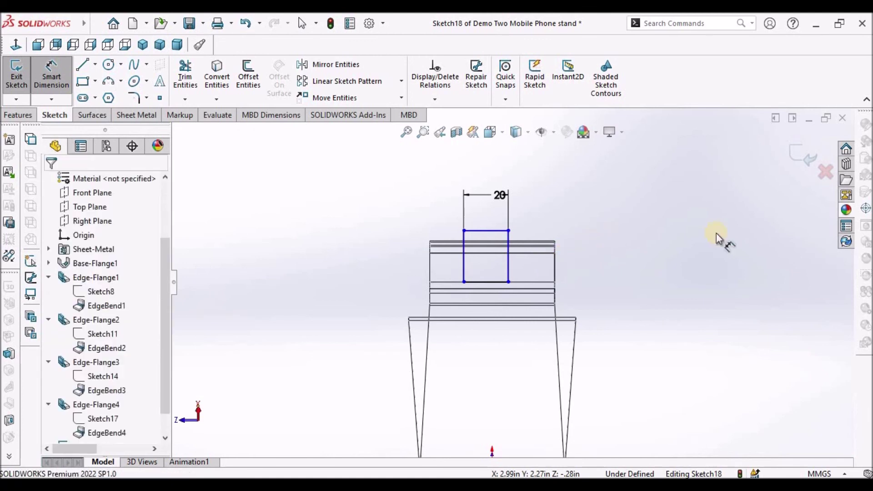
{"action": "right_click", "coordinate": [688, 223]}
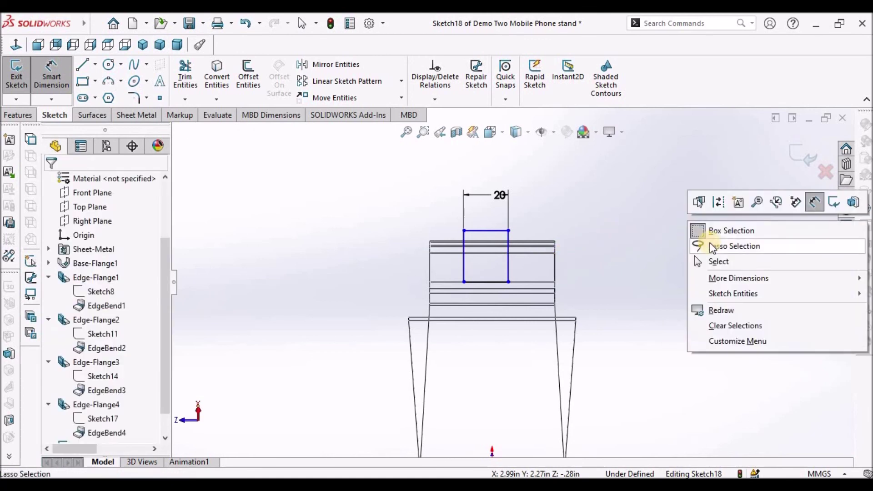
{"action": "left_click", "coordinate": [712, 259]}
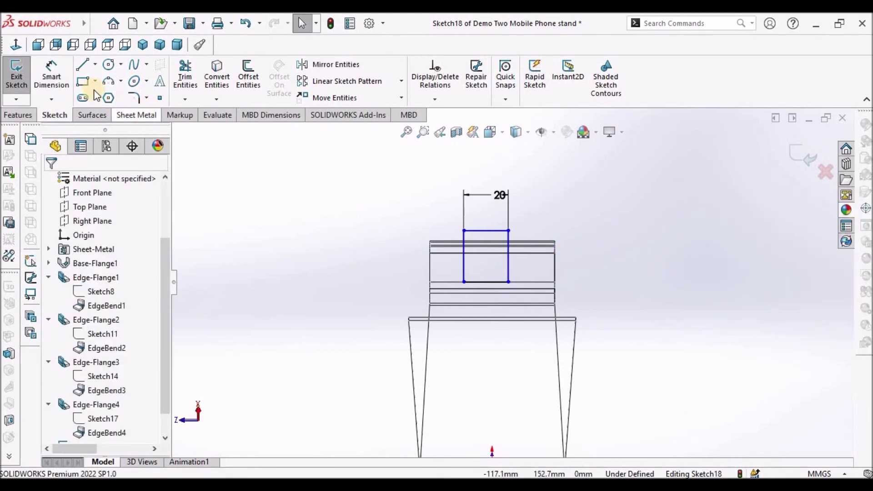
Step: Dimension the rectangle's vertical side line as 2 mm
{"action": "left_click", "coordinate": [51, 80]}
{"action": "left_click", "coordinate": [508, 265]}
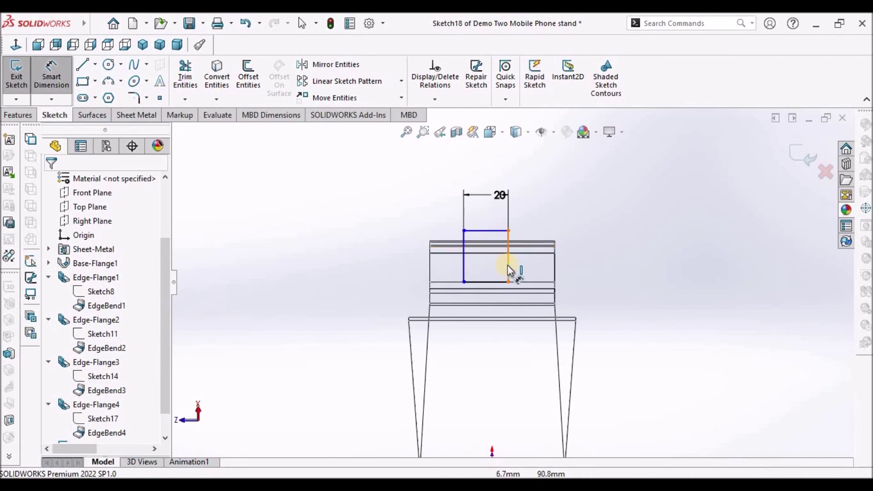
{"action": "left_click", "coordinate": [618, 259]}
{"action": "type", "text": "25"}
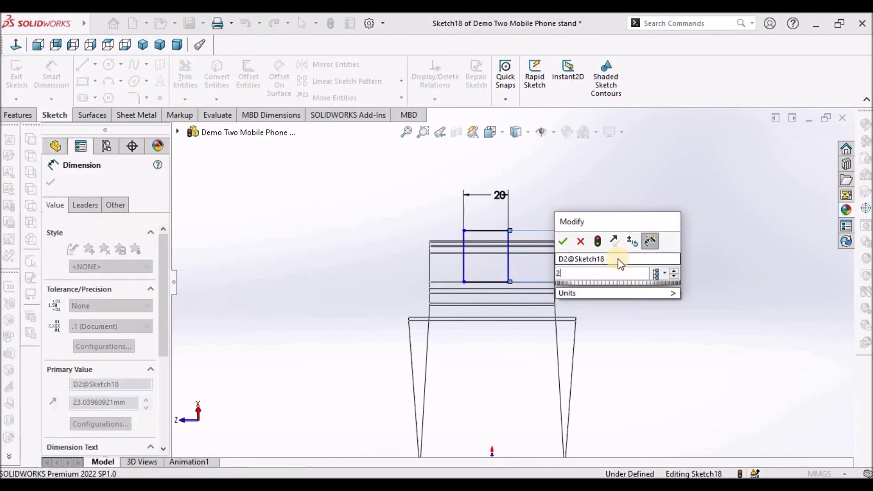
{"action": "key", "text": "Return"}
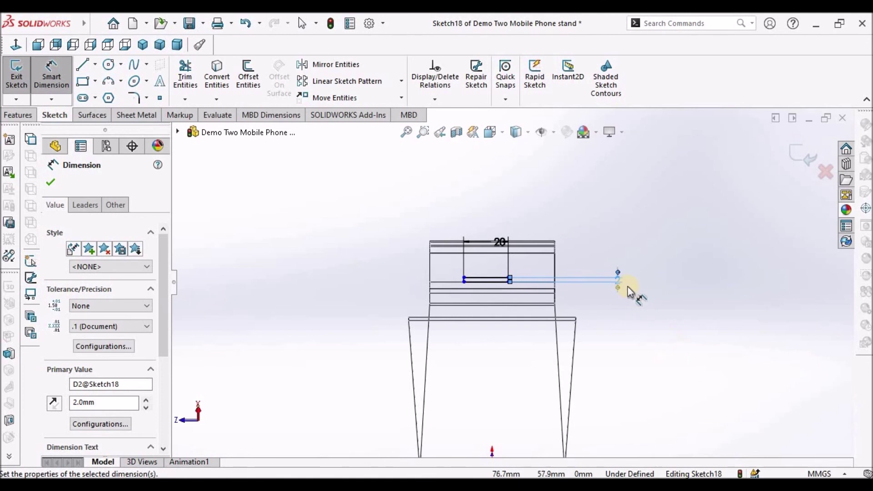
Step: Set the rectangle's vertical dimension to 22 mm
{"action": "left_click", "coordinate": [621, 282]}
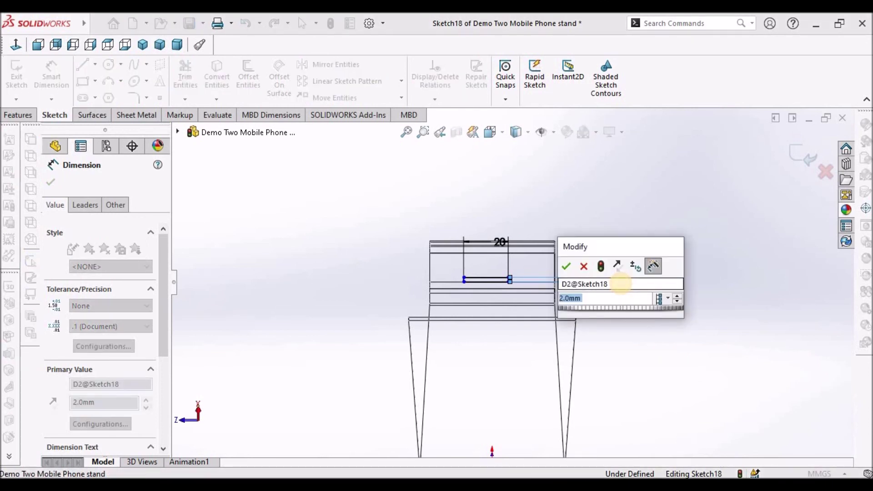
{"action": "type", "text": "22"}
{"action": "key", "text": "Return"}
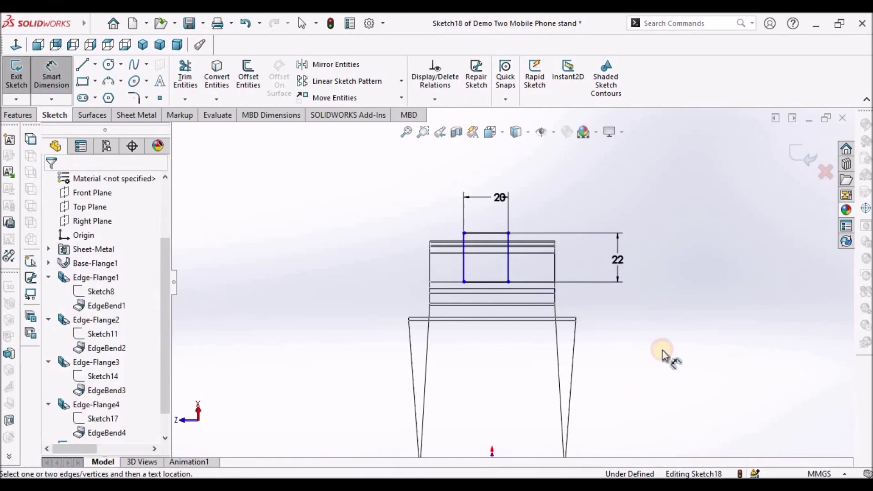
{"action": "key", "text": "Escape"}
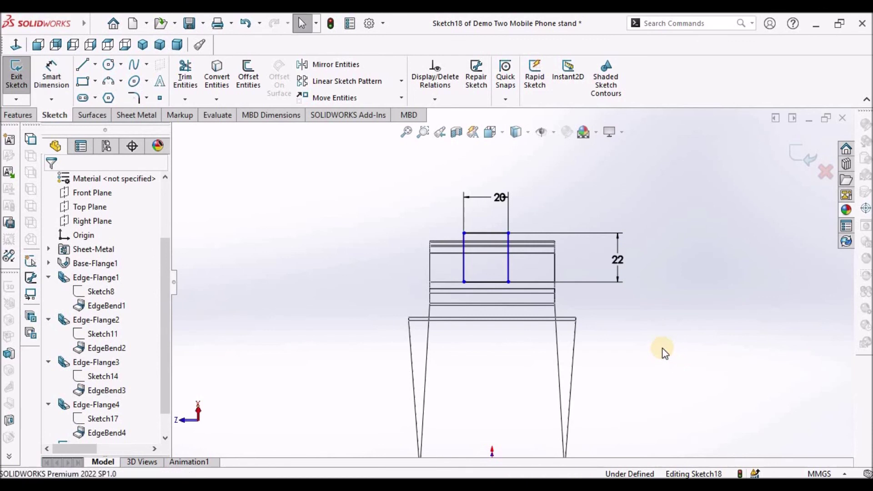
Step: Add a Vertical relation between the midpoint of the rectangle's lower line and the origin
{"action": "scroll", "coordinate": [511, 317], "scroll_direction": "up", "scroll_amount": 3}
{"action": "scroll", "coordinate": [512, 275], "scroll_direction": "down", "scroll_amount": 2}
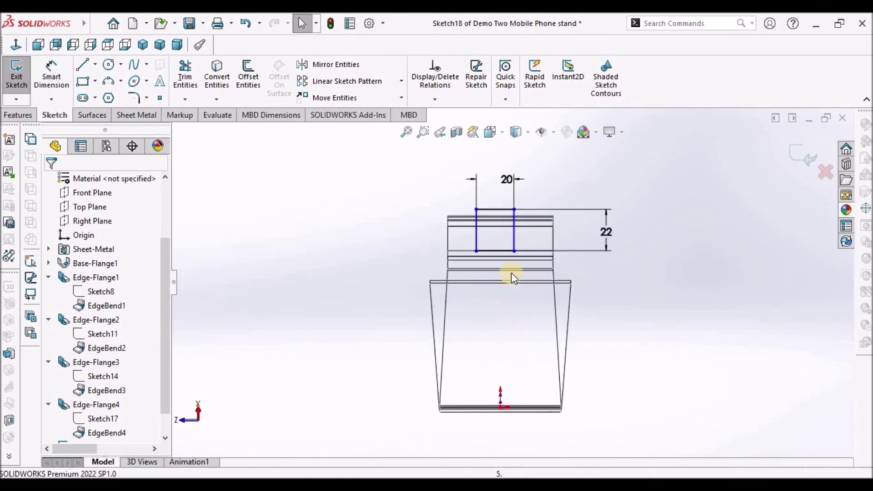
{"action": "left_click", "coordinate": [498, 251]}
{"action": "right_click", "coordinate": [498, 252]}
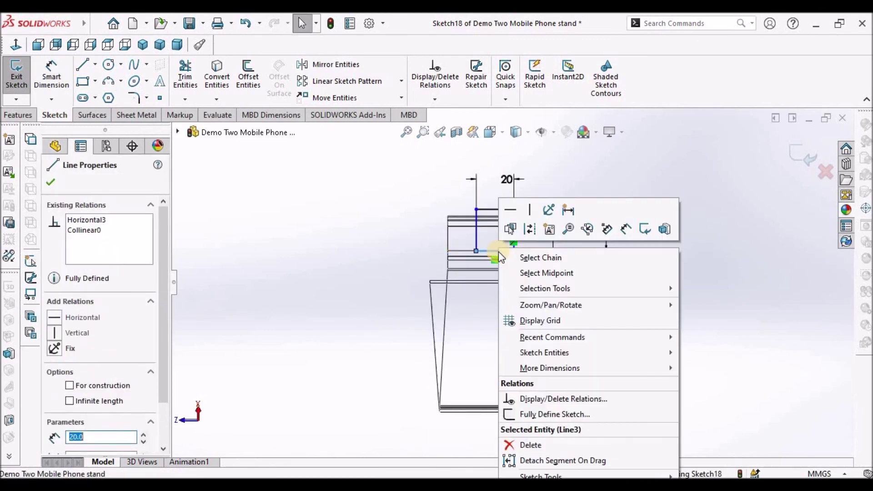
{"action": "left_click", "coordinate": [545, 276]}
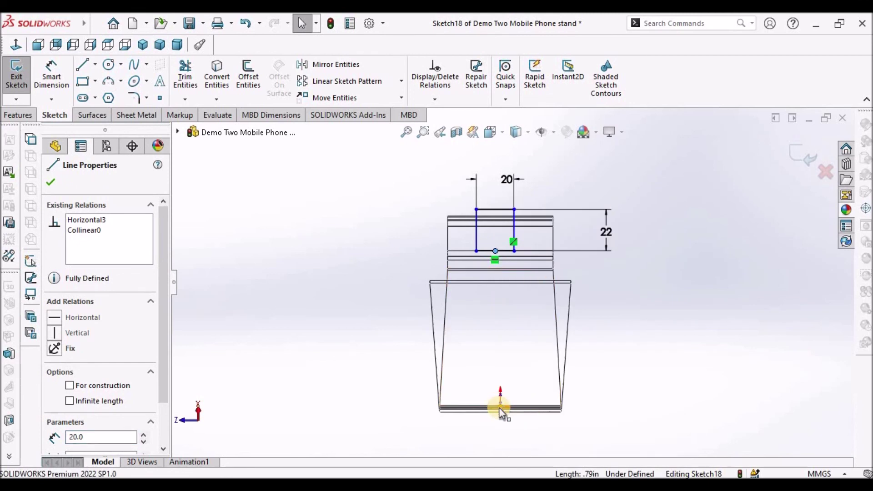
{"action": "left_click", "coordinate": [500, 407], "text": "ctrl"}
{"action": "left_click", "coordinate": [53, 406]}
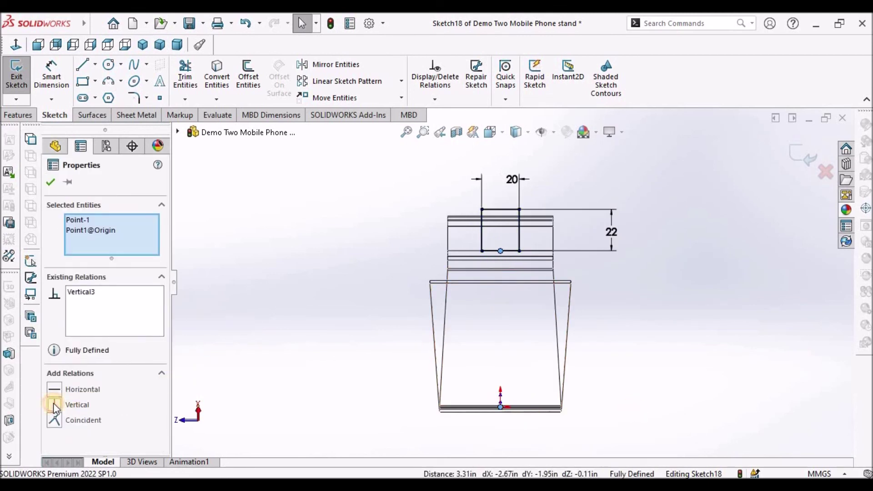
{"action": "left_click", "coordinate": [51, 183]}
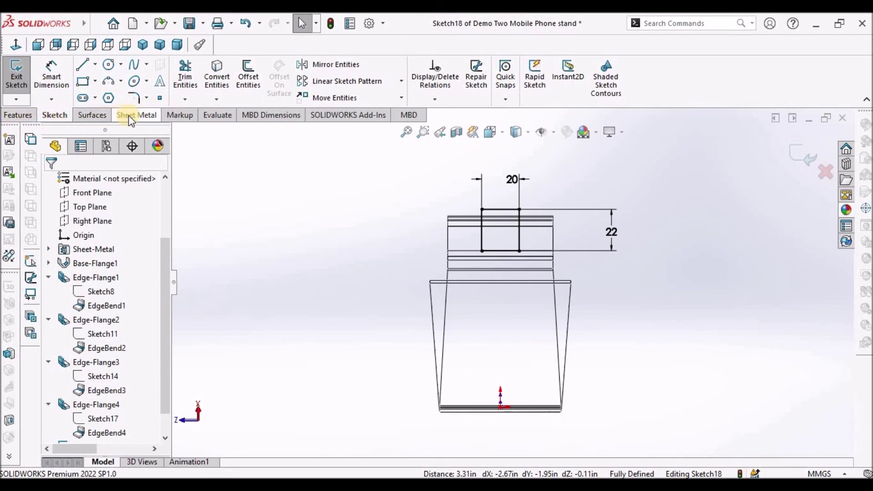
Step: Extrude-cut the rectangle through the lip with a Blind depth of 10 mm and Normal cut, displaying the model shaded with edges
{"action": "left_click", "coordinate": [26, 116]}
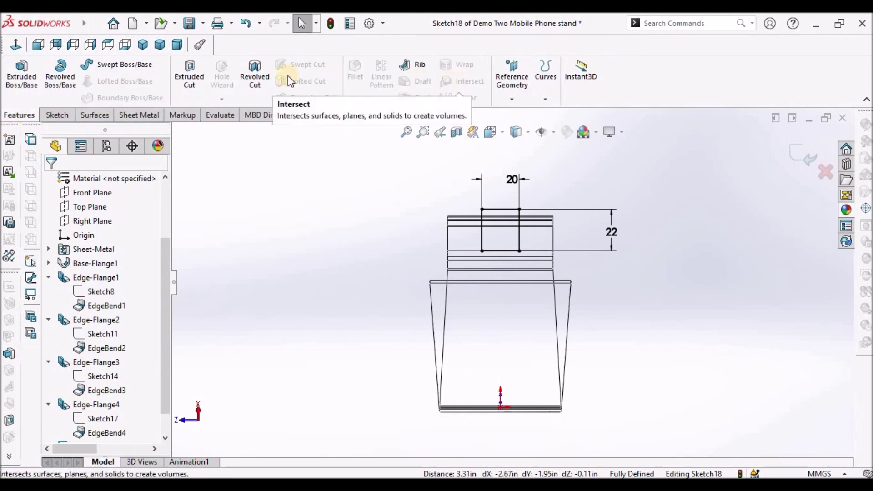
{"action": "left_click", "coordinate": [194, 74]}
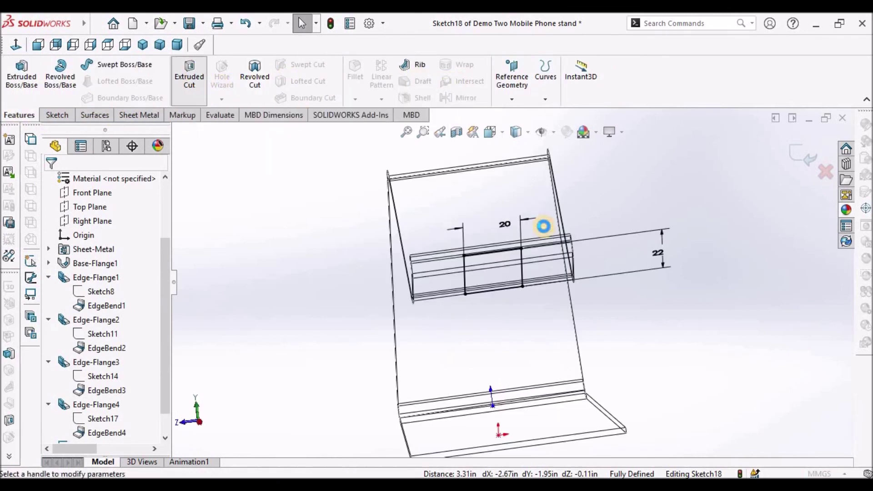
{"action": "left_click", "coordinate": [517, 132]}
{"action": "left_click", "coordinate": [517, 149]}
{"action": "mouse_move", "coordinate": [639, 209]}
{"action": "middle_mouse_down"}
{"action": "mouse_move", "coordinate": [650, 206]}
{"action": "mouse_move", "coordinate": [699, 246]}
{"action": "mouse_move", "coordinate": [708, 177]}
{"action": "middle_mouse_up"}
{"action": "left_click", "coordinate": [50, 182]}
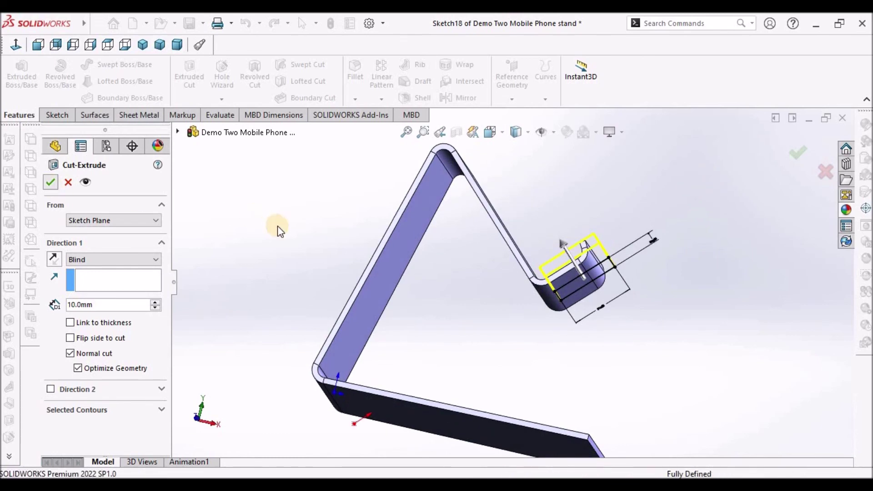
Step: Start a sketch on the outer face of the tall back flange that rises from the base
{"action": "middle_click_drag", "start_coordinate": [573, 328], "coordinate": [629, 405]}
{"action": "key", "text": "Escape"}
{"action": "left_click", "coordinate": [482, 327]}
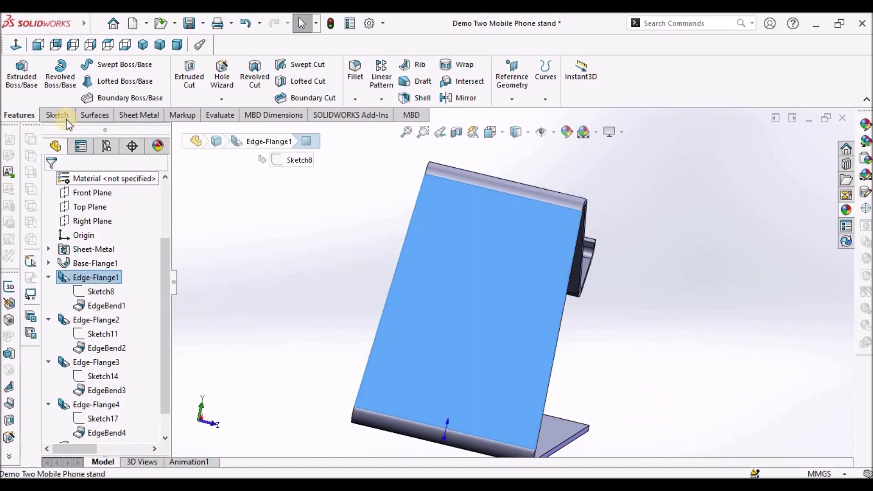
{"action": "left_click", "coordinate": [56, 115]}
{"action": "left_click", "coordinate": [17, 73]}
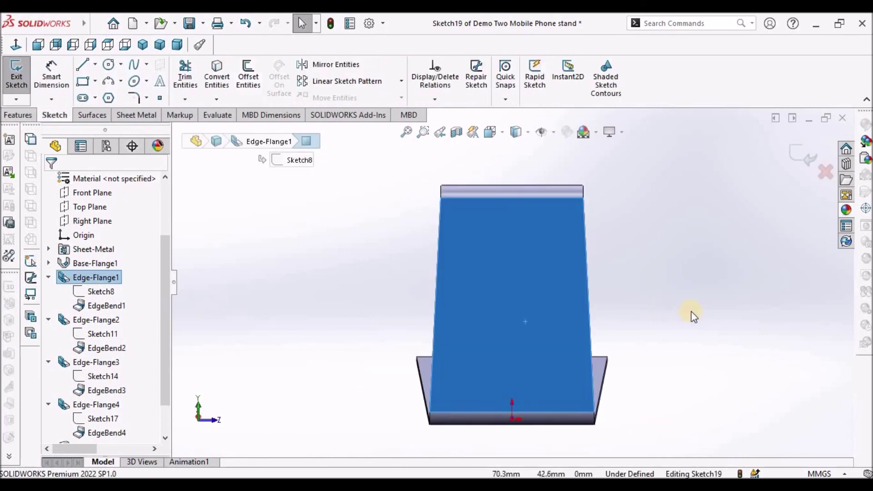
{"action": "left_click", "coordinate": [691, 313]}
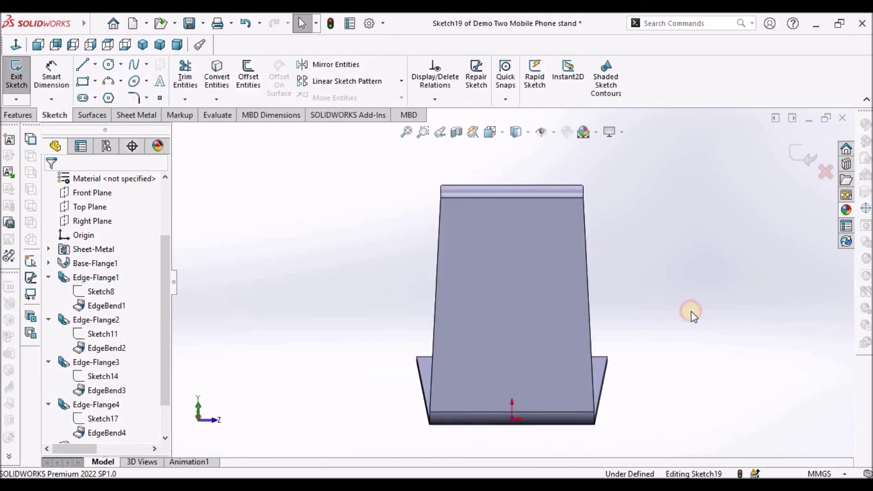
Step: Draw an upright ellipse about 49 mm tall and 20 mm wide on the back face, centred above the origin
{"action": "left_click", "coordinate": [133, 82]}
{"action": "left_click", "coordinate": [512, 268]}
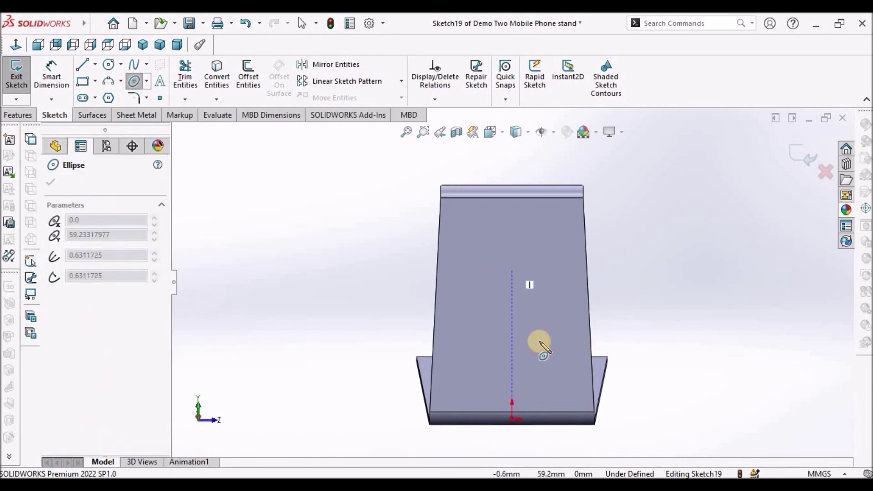
{"action": "left_click", "coordinate": [512, 331]}
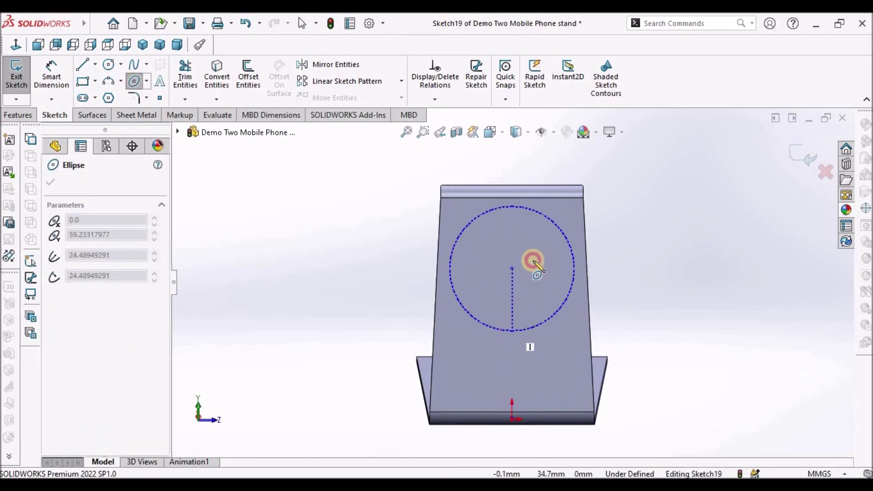
{"action": "left_click", "coordinate": [537, 252]}
{"action": "right_click", "coordinate": [312, 223]}
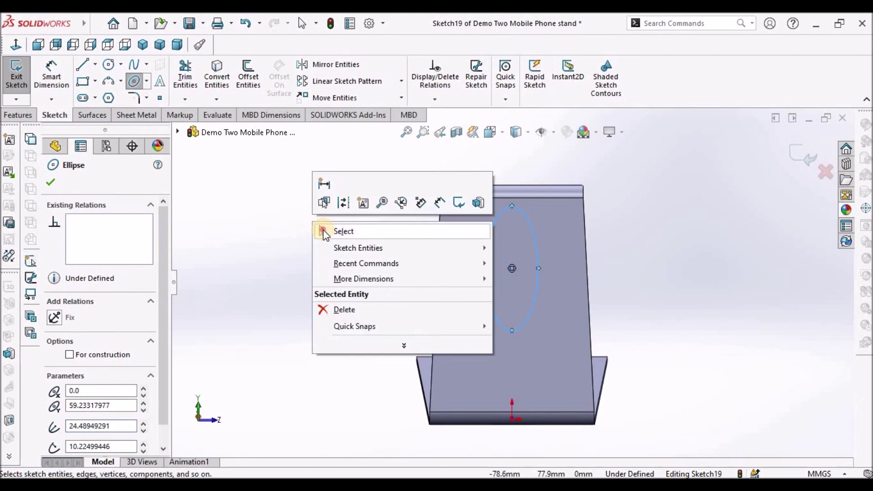
{"action": "left_click", "coordinate": [320, 228]}
Step: Dimension the ellipse's height between its upper and lower points as 34 mm
{"action": "left_click", "coordinate": [51, 67]}
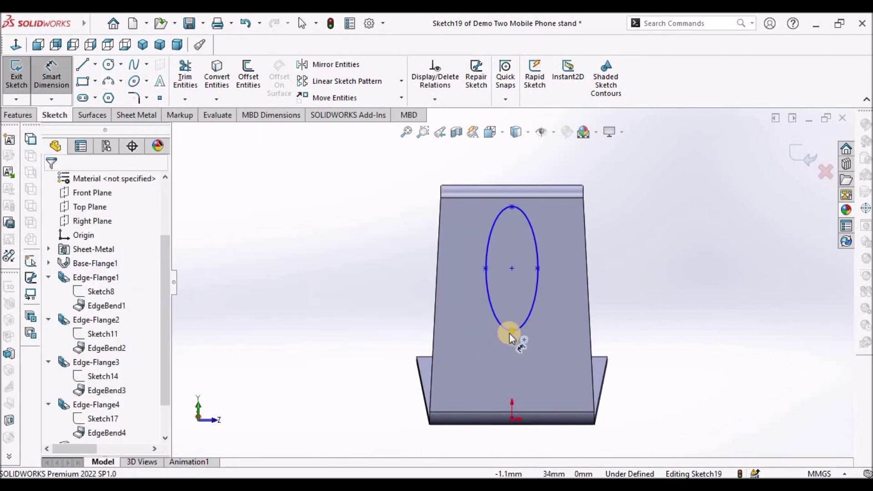
{"action": "left_click", "coordinate": [512, 207]}
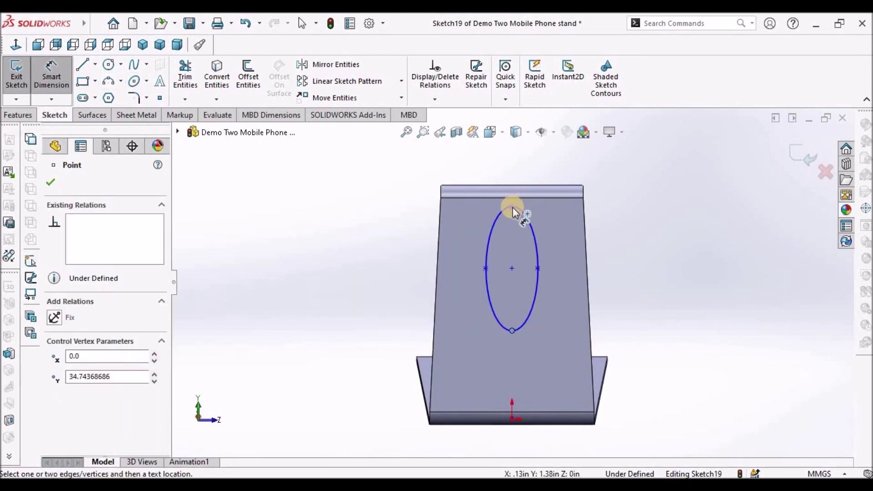
{"action": "left_click", "coordinate": [670, 260]}
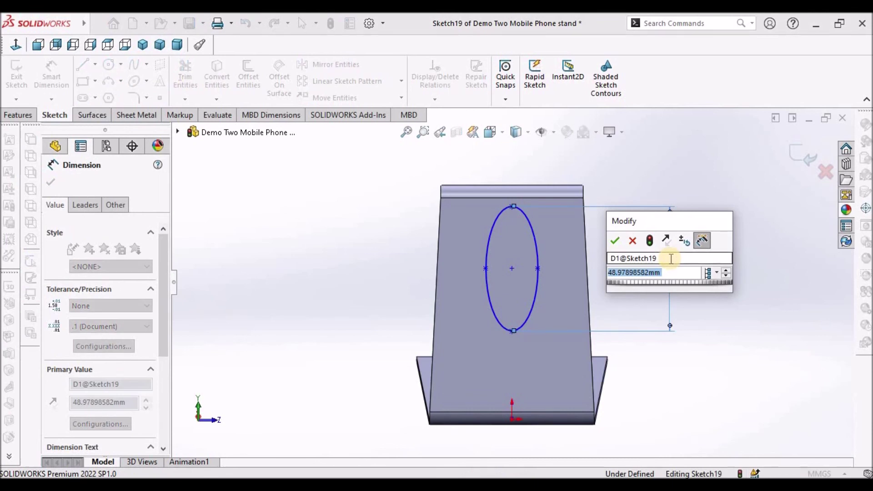
{"action": "type", "text": "34"}
{"action": "key", "text": "Return"}
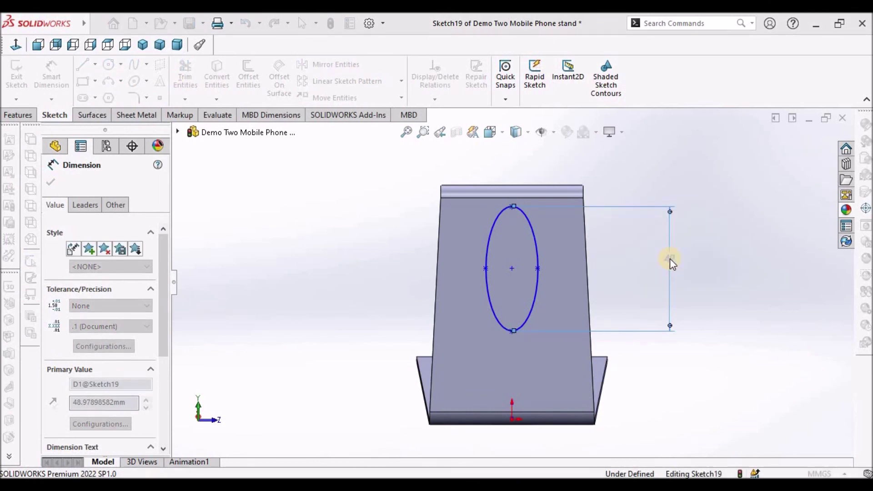
{"action": "left_click", "coordinate": [743, 358]}
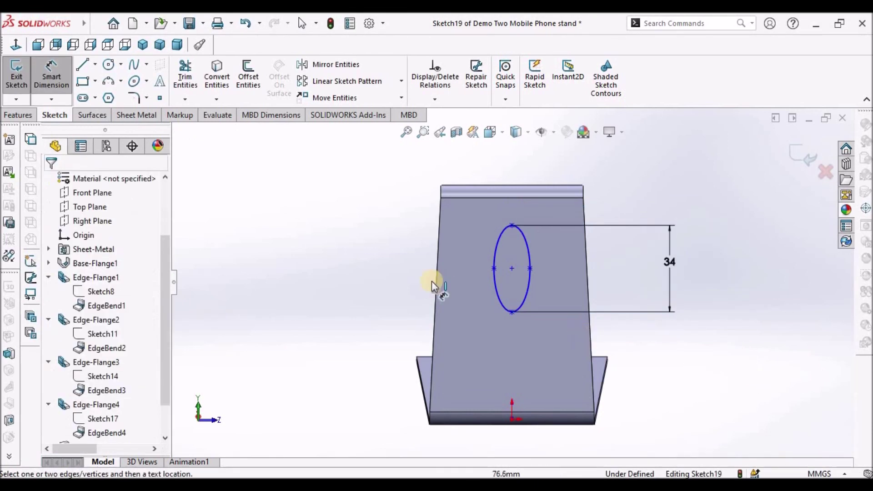
Step: Dimension the ellipse's width between its two side points as 25 mm
{"action": "left_click", "coordinate": [494, 268]}
{"action": "left_click", "coordinate": [529, 268]}
{"action": "left_click", "coordinate": [516, 443]}
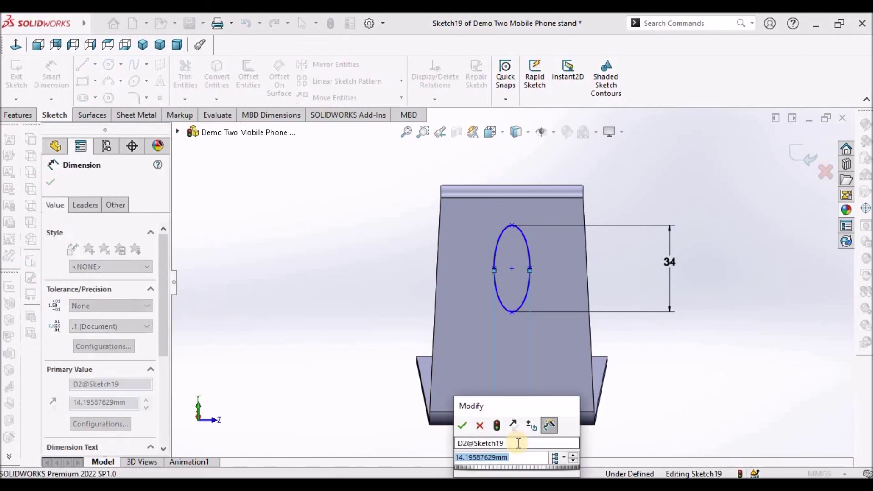
{"action": "type", "text": "25"}
{"action": "key", "text": "Return"}
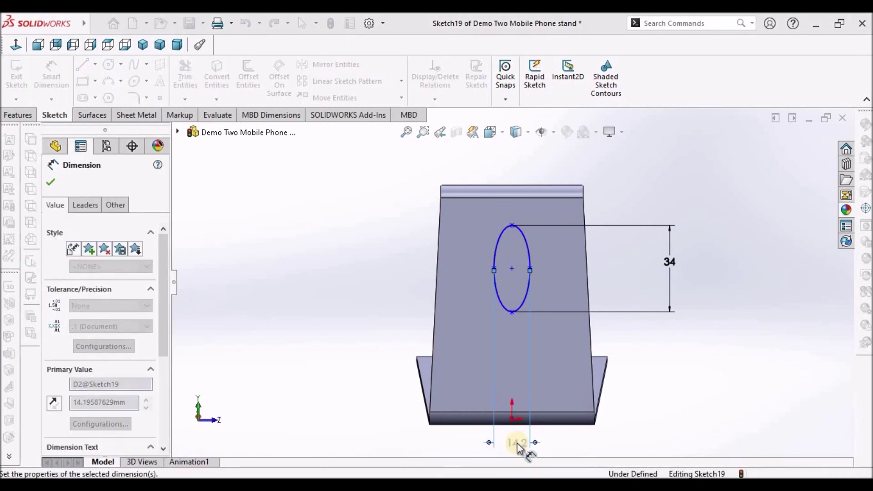
{"action": "left_click", "coordinate": [743, 390]}
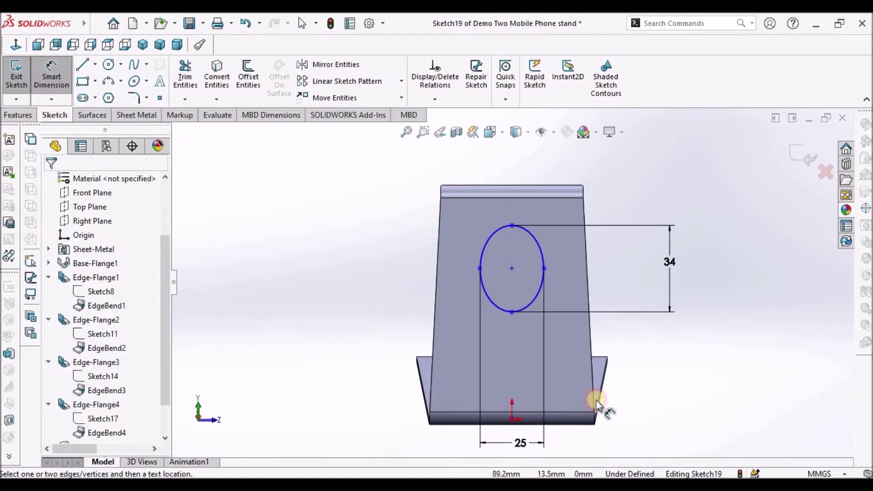
Step: Dimension the ellipse's centre 50 mm above the lower edge of the stand's bottom bend
{"action": "left_click", "coordinate": [578, 425]}
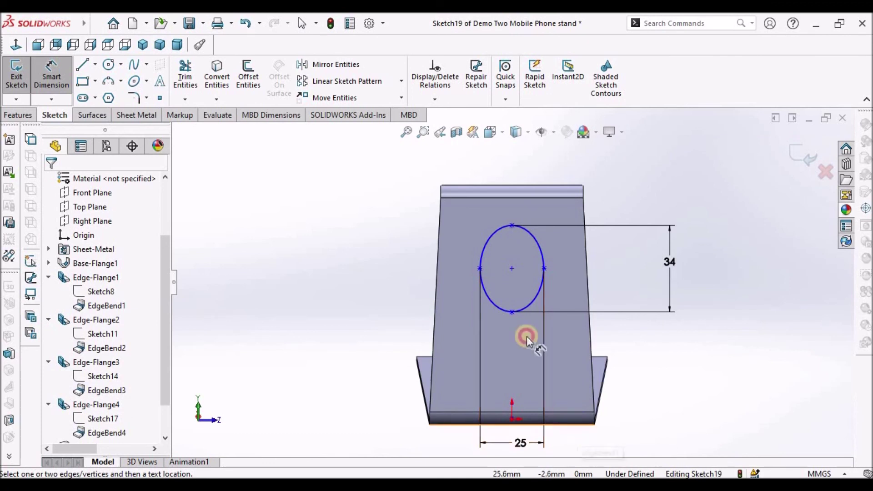
{"action": "left_click", "coordinate": [512, 268]}
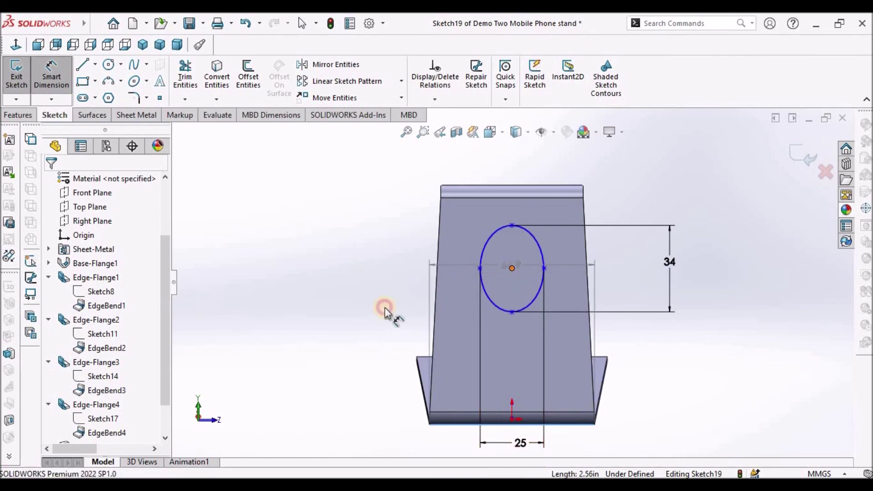
{"action": "left_click", "coordinate": [357, 319]}
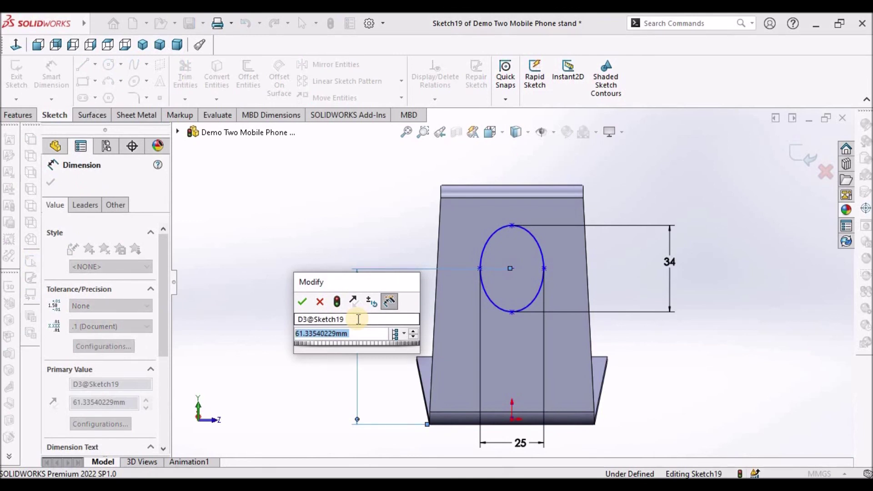
{"action": "type", "text": "50"}
{"action": "key", "text": "Return"}
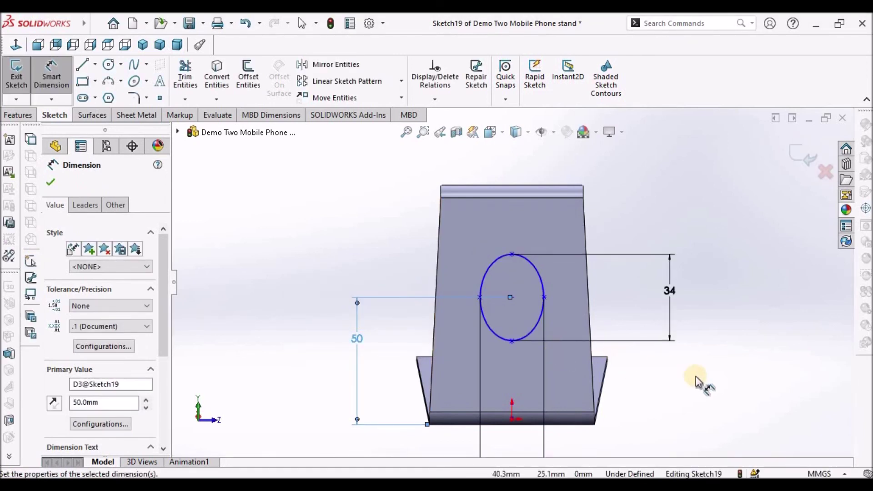
{"action": "left_click", "coordinate": [695, 380]}
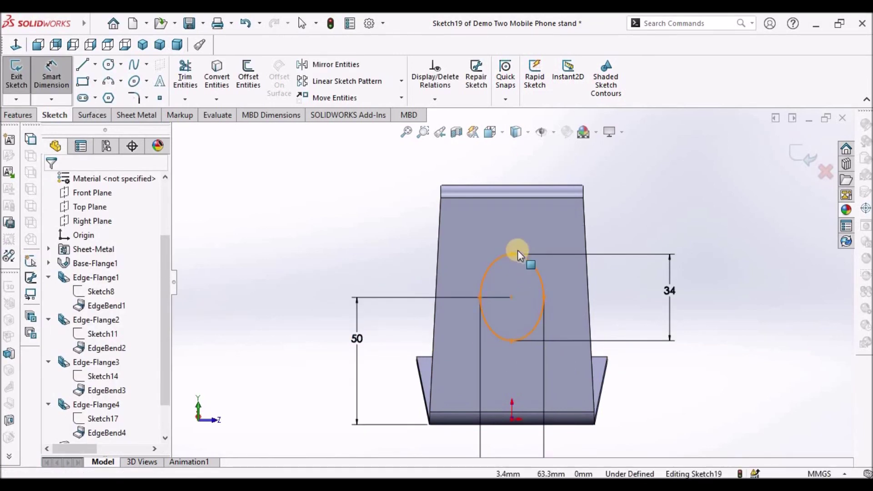
Step: Add a Vertical relation between the ellipse's upper point, centre, lower point and the origin
{"action": "key", "text": "Escape"}
{"action": "left_click", "coordinate": [512, 291], "text": "ctrl"}
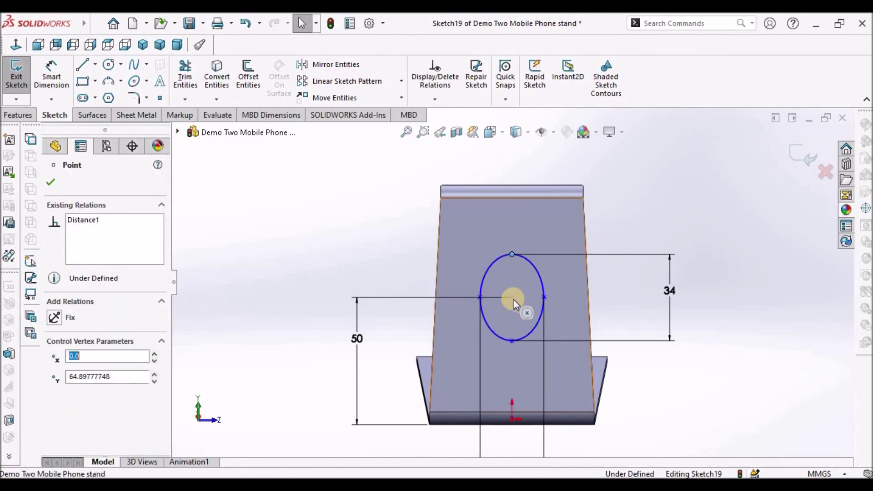
{"action": "left_click", "coordinate": [513, 342], "text": "ctrl"}
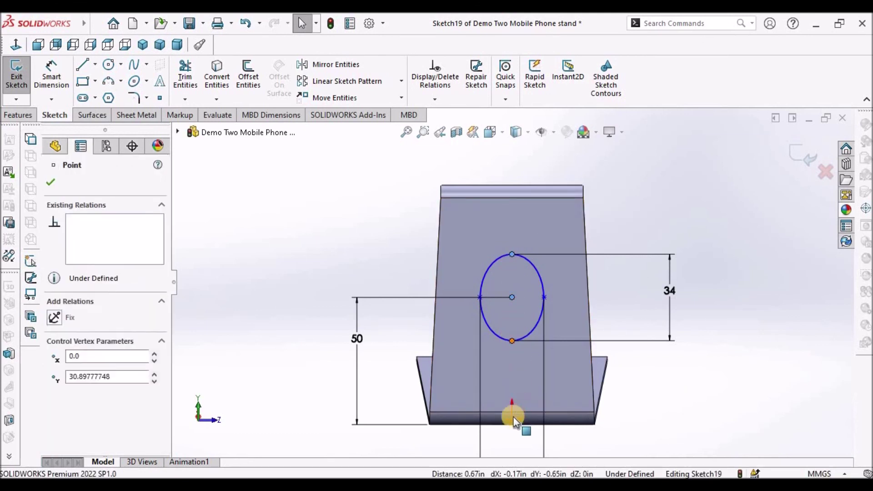
{"action": "left_click", "coordinate": [511, 419], "text": "ctrl"}
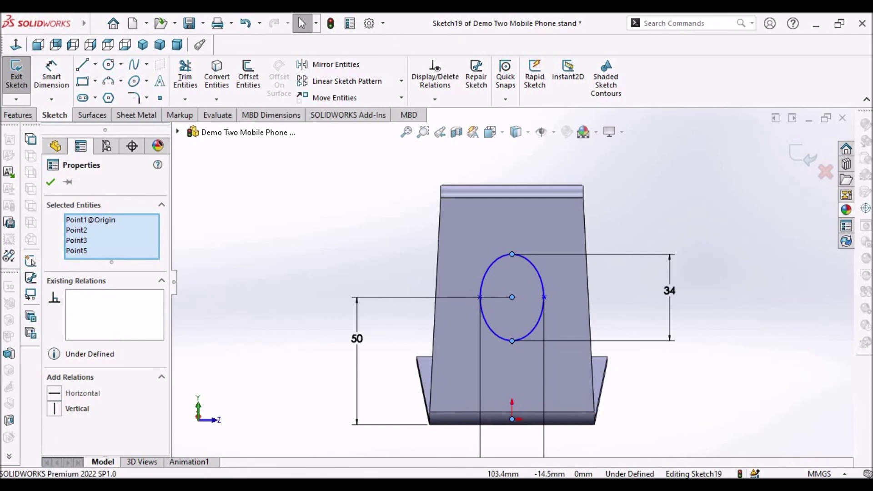
{"action": "left_click", "coordinate": [54, 411]}
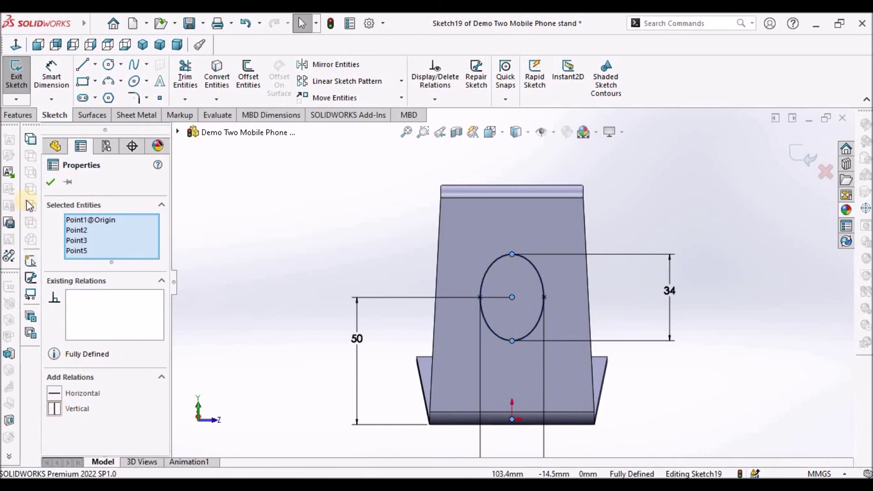
{"action": "left_click", "coordinate": [49, 182]}
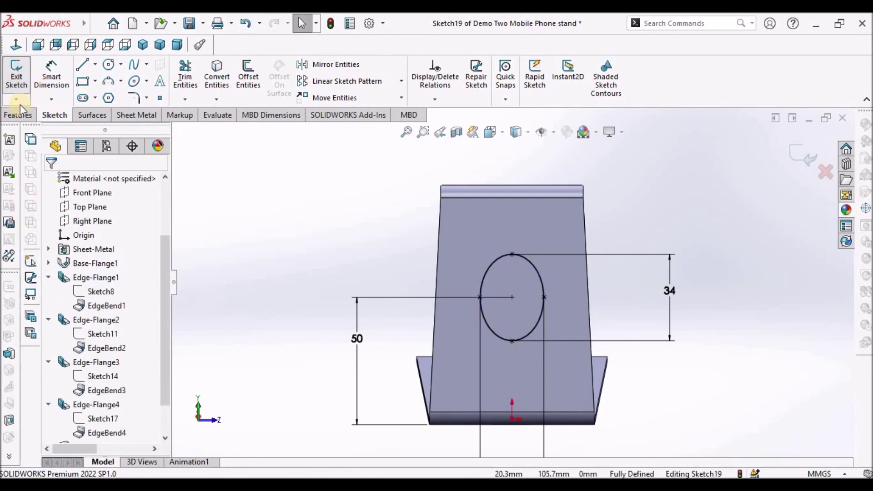
Step: Cut the elliptical opening through the back flange with a blind Extruded Cut linked to the sheet thickness, keeping Normal cut on
{"action": "left_click", "coordinate": [135, 115]}
{"action": "left_click", "coordinate": [464, 68]}
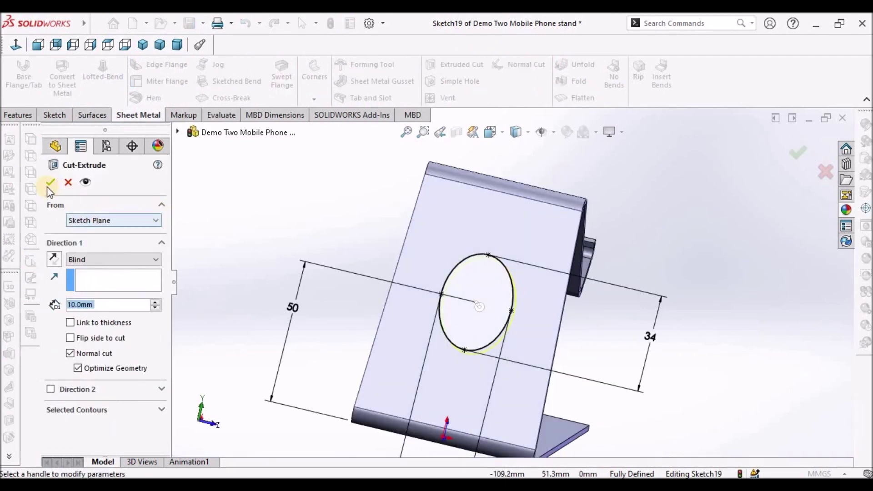
{"action": "left_click", "coordinate": [70, 323]}
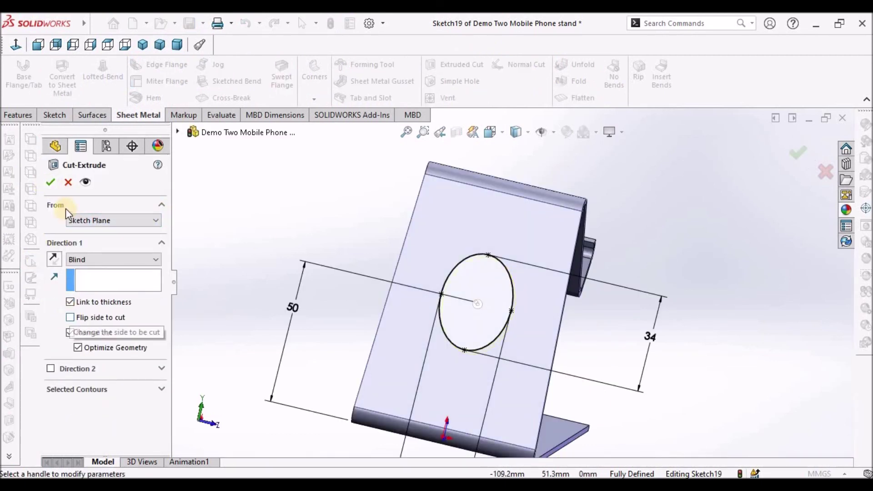
{"action": "left_click", "coordinate": [50, 182]}
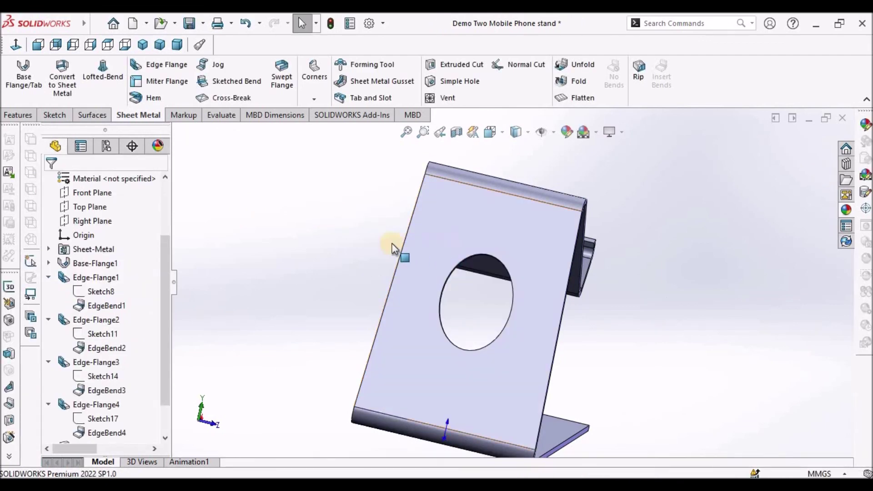
Step: Show the finished stand in the Dimetric view and save the part
{"action": "key", "text": "ctrl+7"}
{"action": "key", "text": "ctrl+1"}
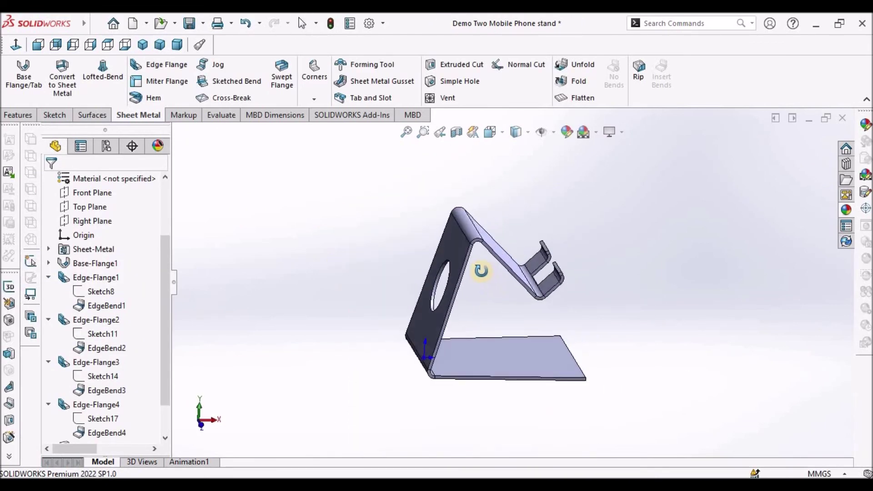
{"action": "left_click", "coordinate": [177, 44]}
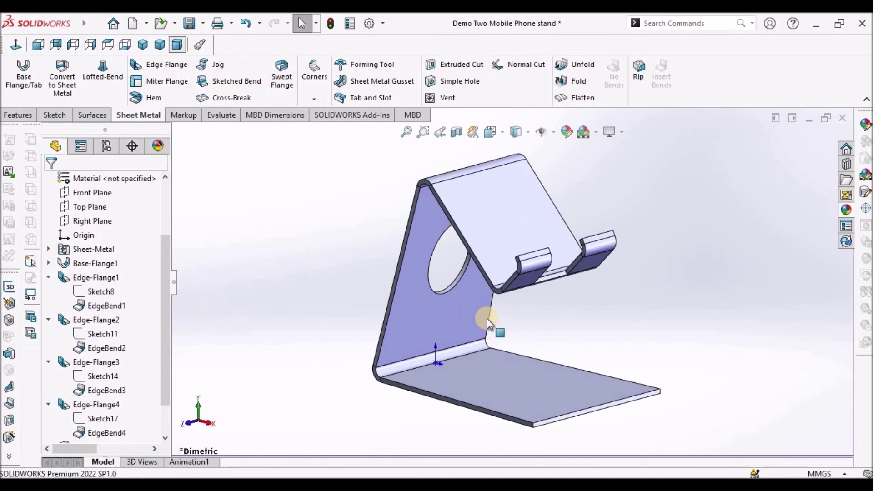
{"action": "left_click", "coordinate": [195, 30]}
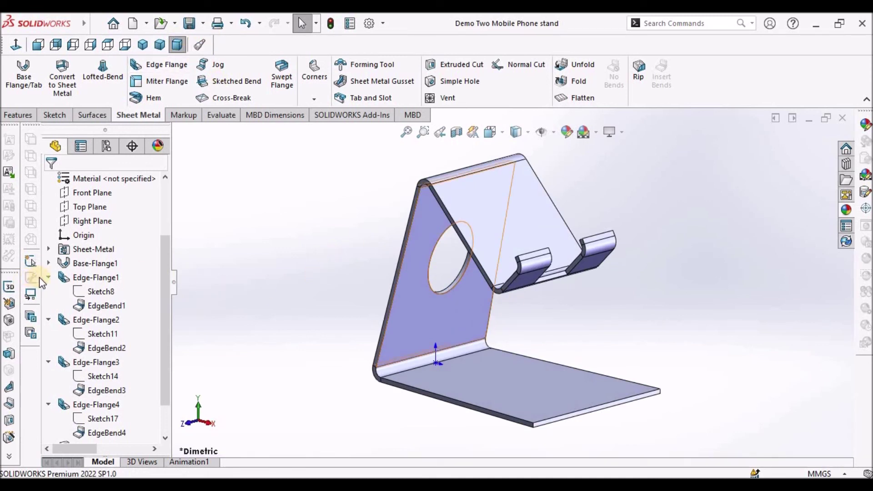
Step: Collapse the expanded entries of Edge-Flange1, Edge-Flange2 and Edge-Flange3 in the feature tree
{"action": "left_click", "coordinate": [48, 319]}
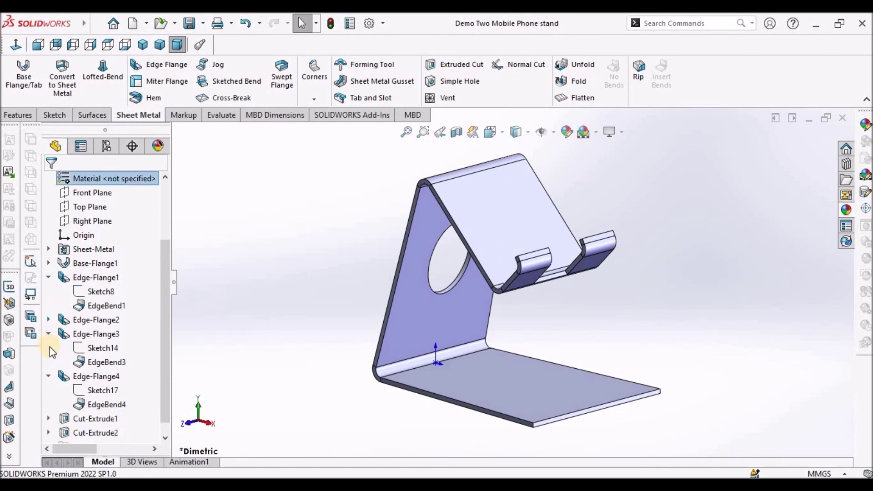
{"action": "left_click", "coordinate": [48, 334]}
{"action": "left_click", "coordinate": [48, 291]}
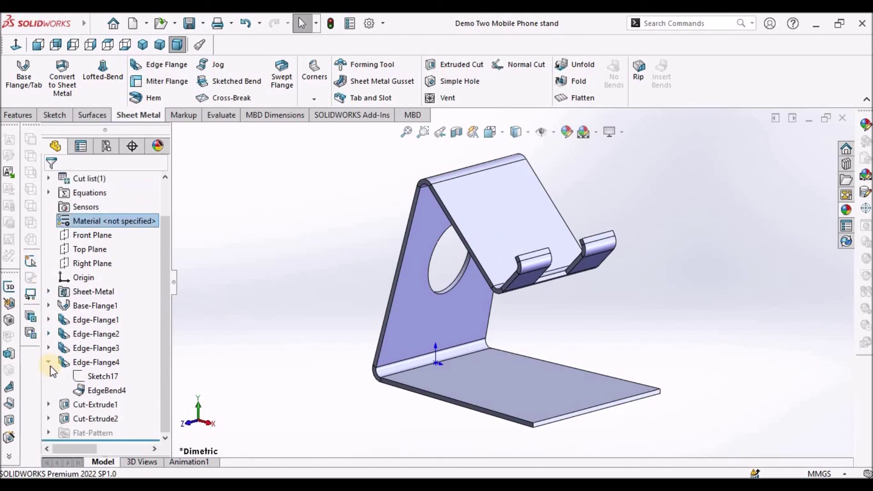